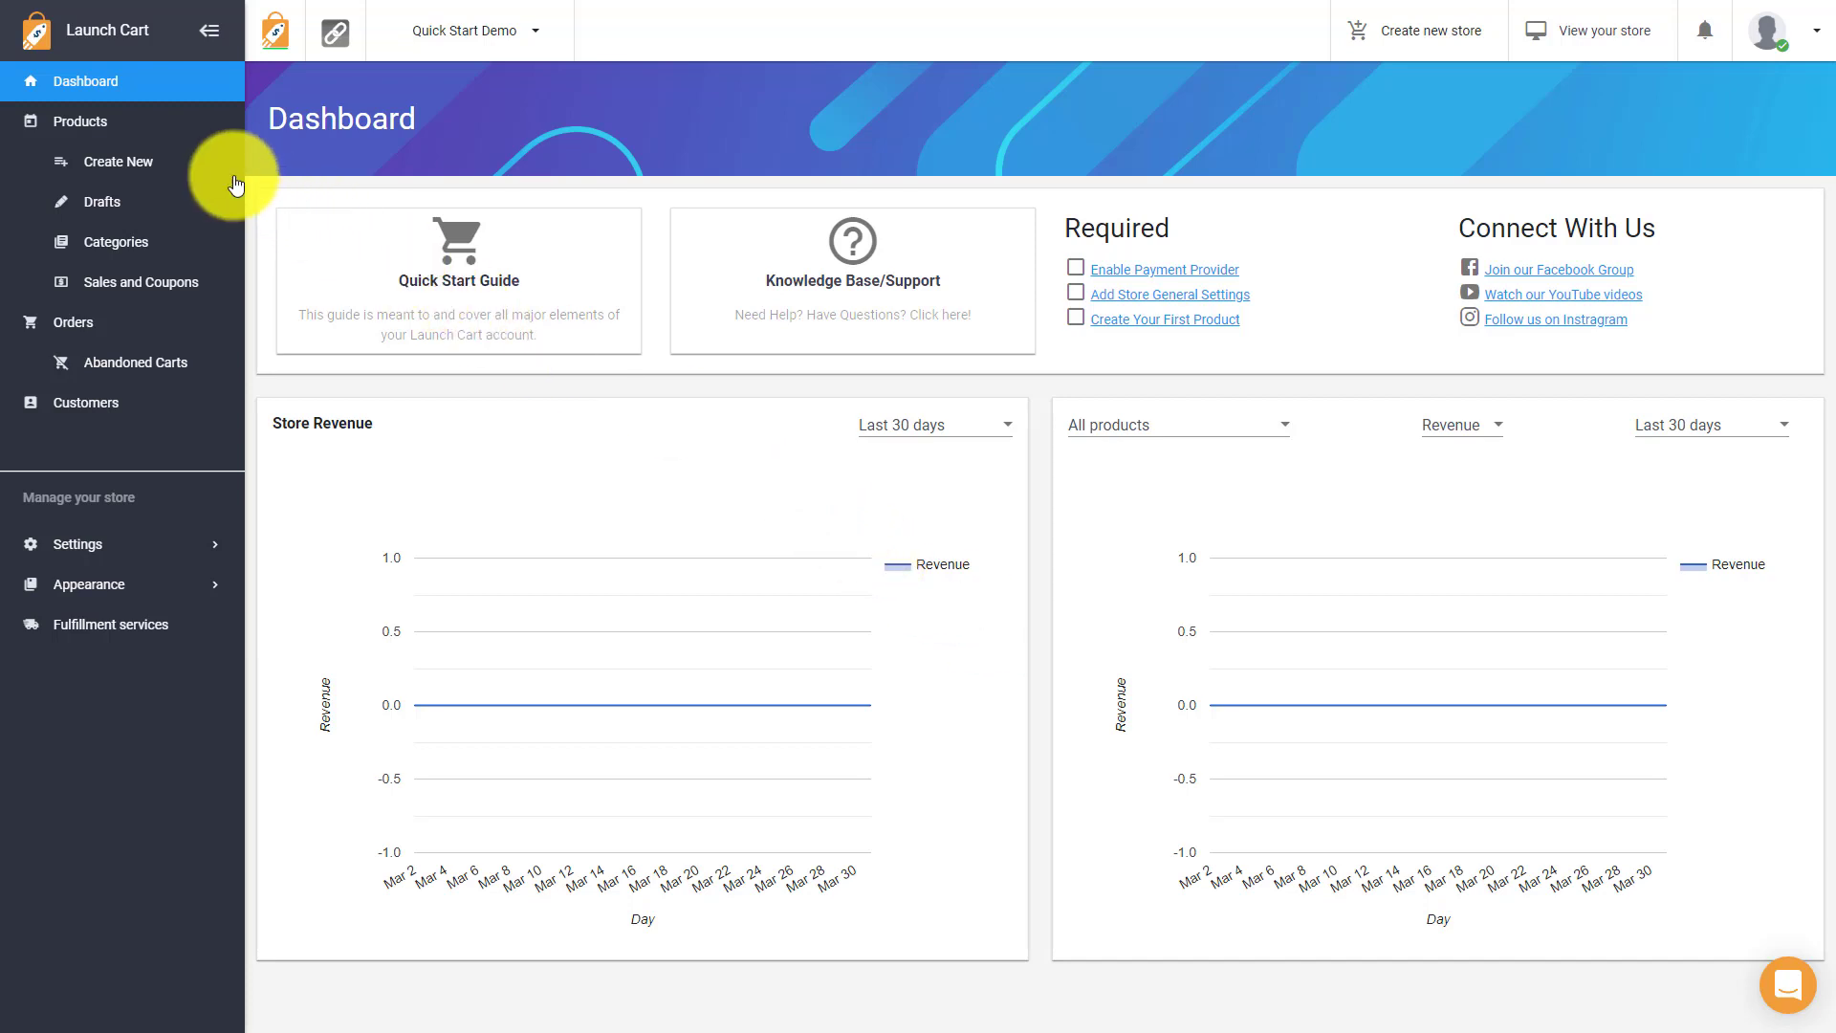
Start a new Print On Demand product from Products > Create New
{"action": "left_click", "coordinate": [160, 168]}
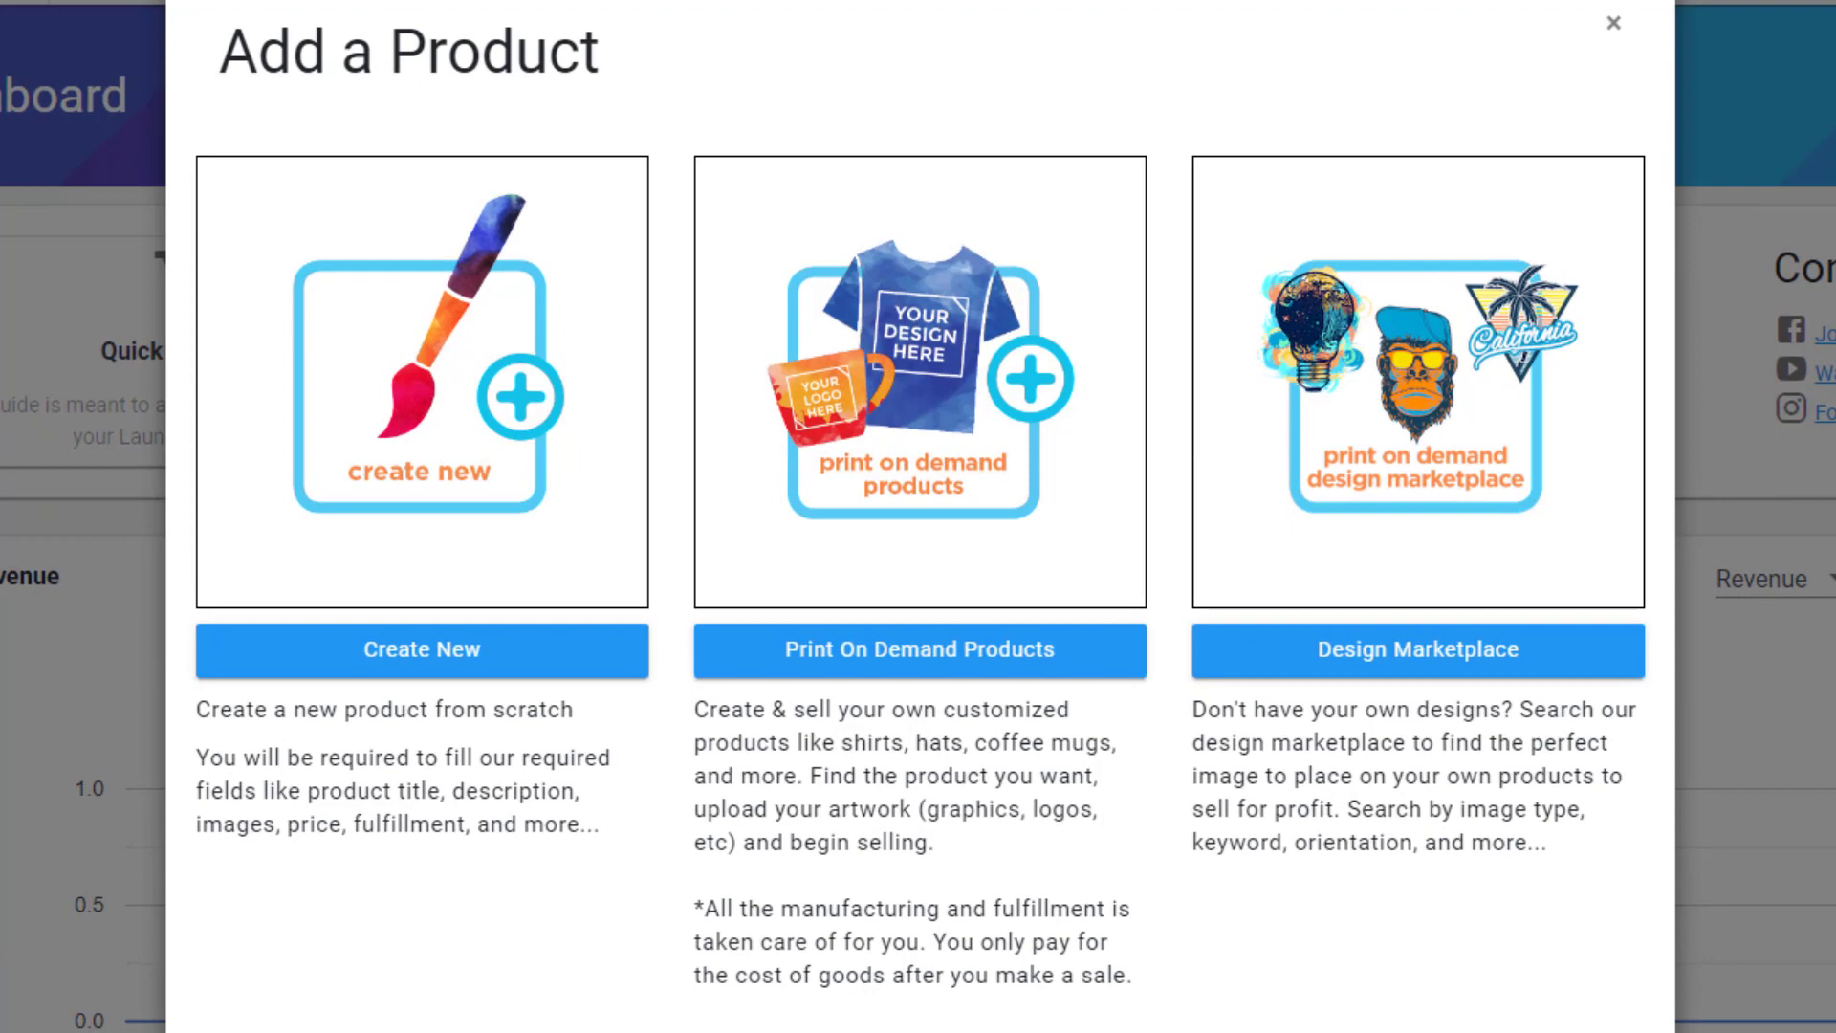
{"action": "left_click", "coordinate": [805, 659]}
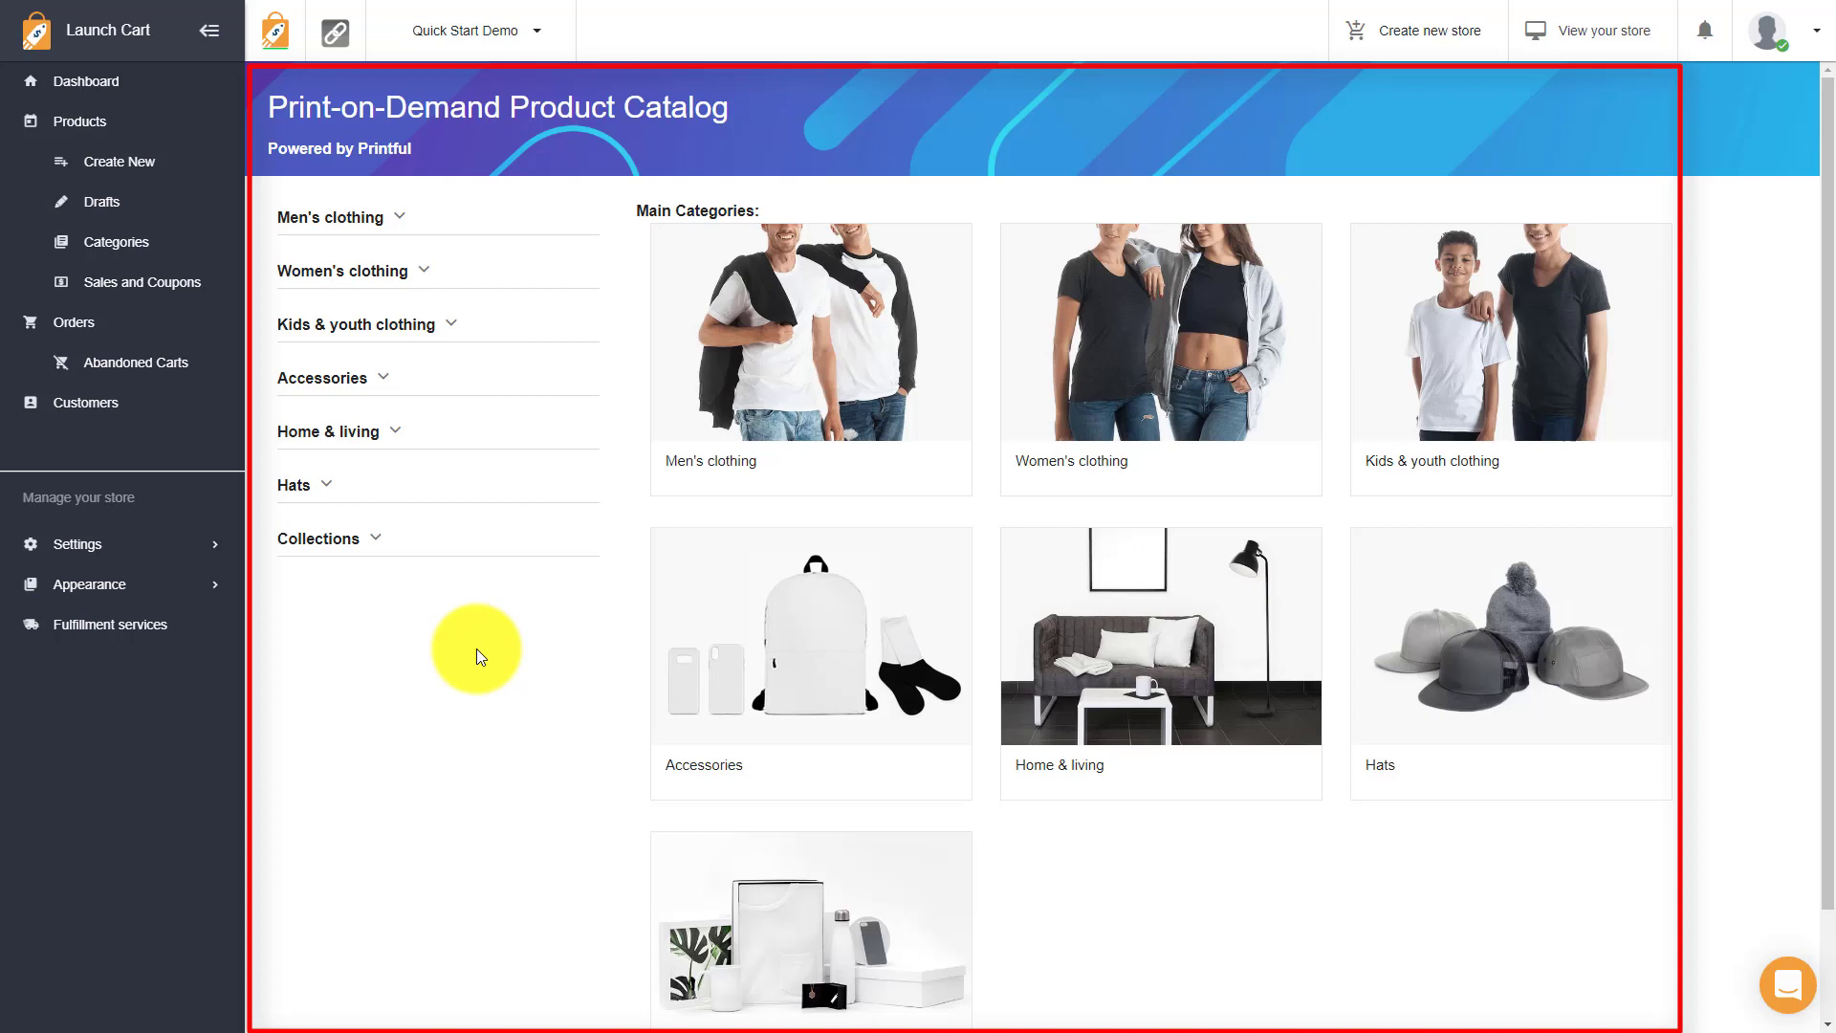
Expand Men's clothing in the Printful catalog to list shirts, hoodies, bottoms and jackets
{"action": "left_click", "coordinate": [362, 222]}
Look through the Women's and Kids & youth clothing categories, then go back to Men's clothing
{"action": "left_click", "coordinate": [366, 235]}
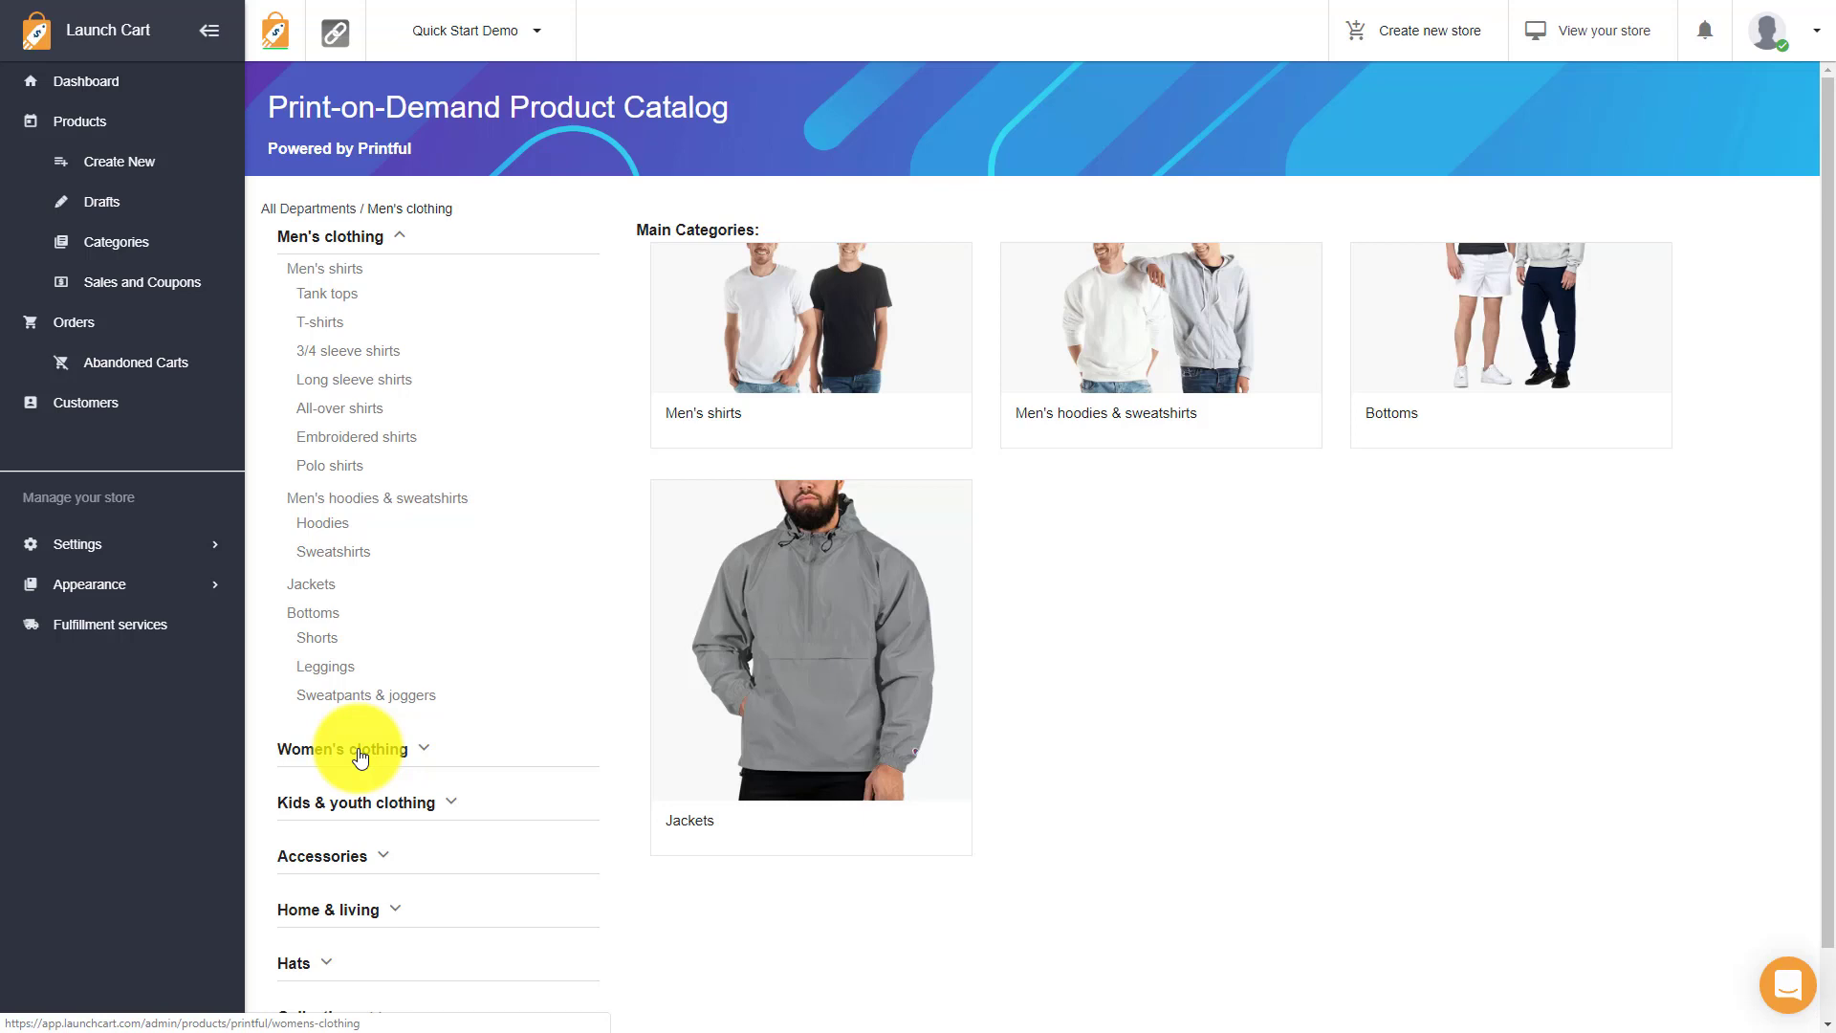
{"action": "left_click", "coordinate": [360, 757]}
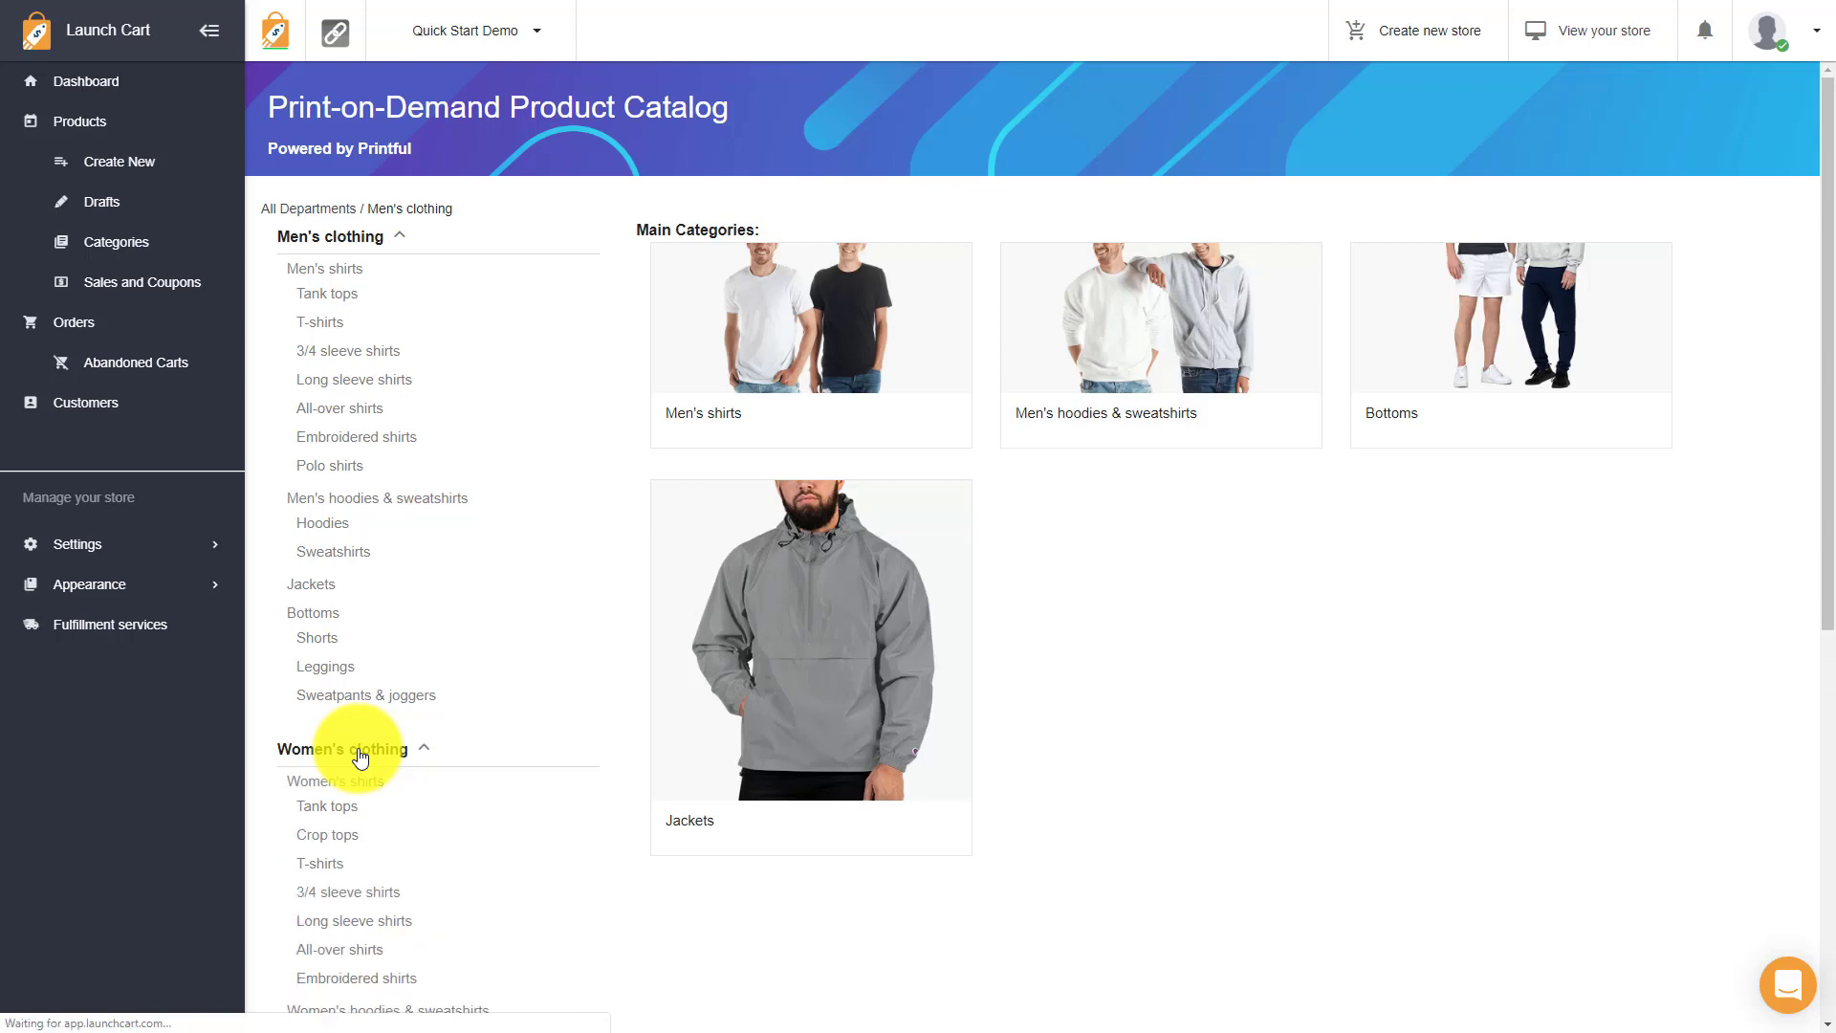
{"action": "scroll", "coordinate": [359, 763], "scroll_direction": "down", "scroll_amount": 2}
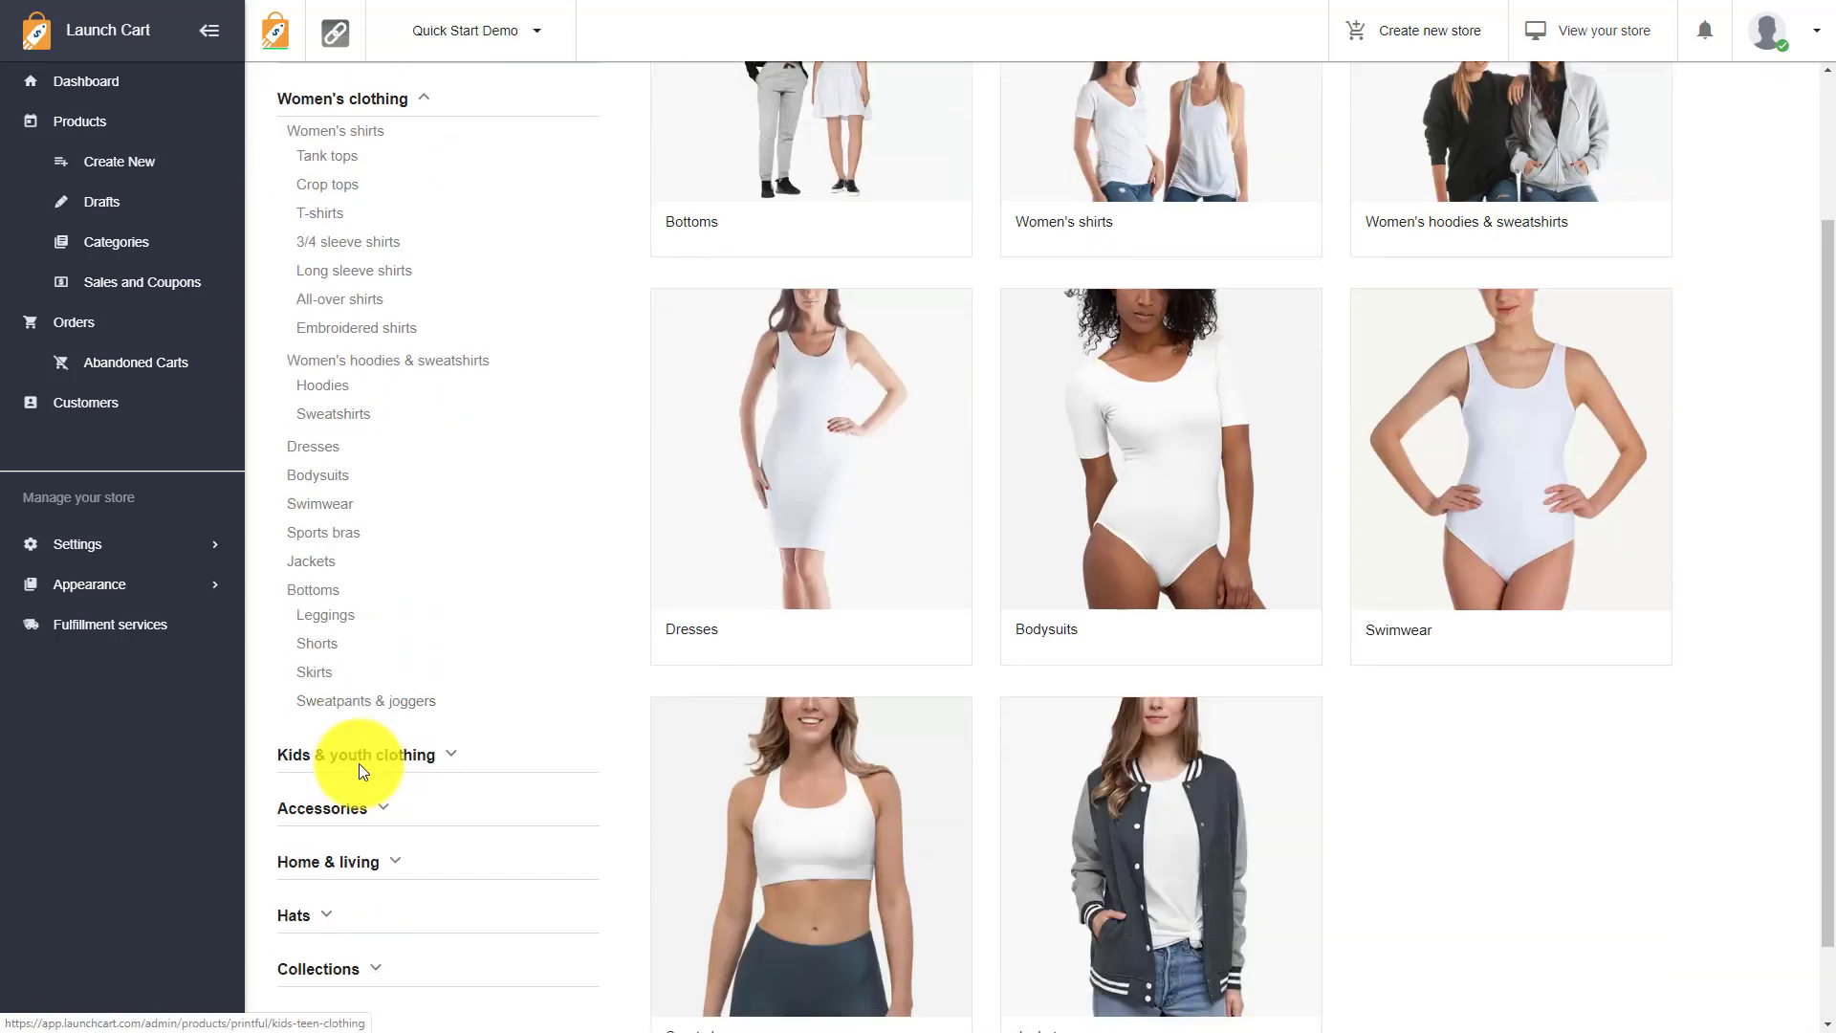
{"action": "left_click", "coordinate": [358, 764]}
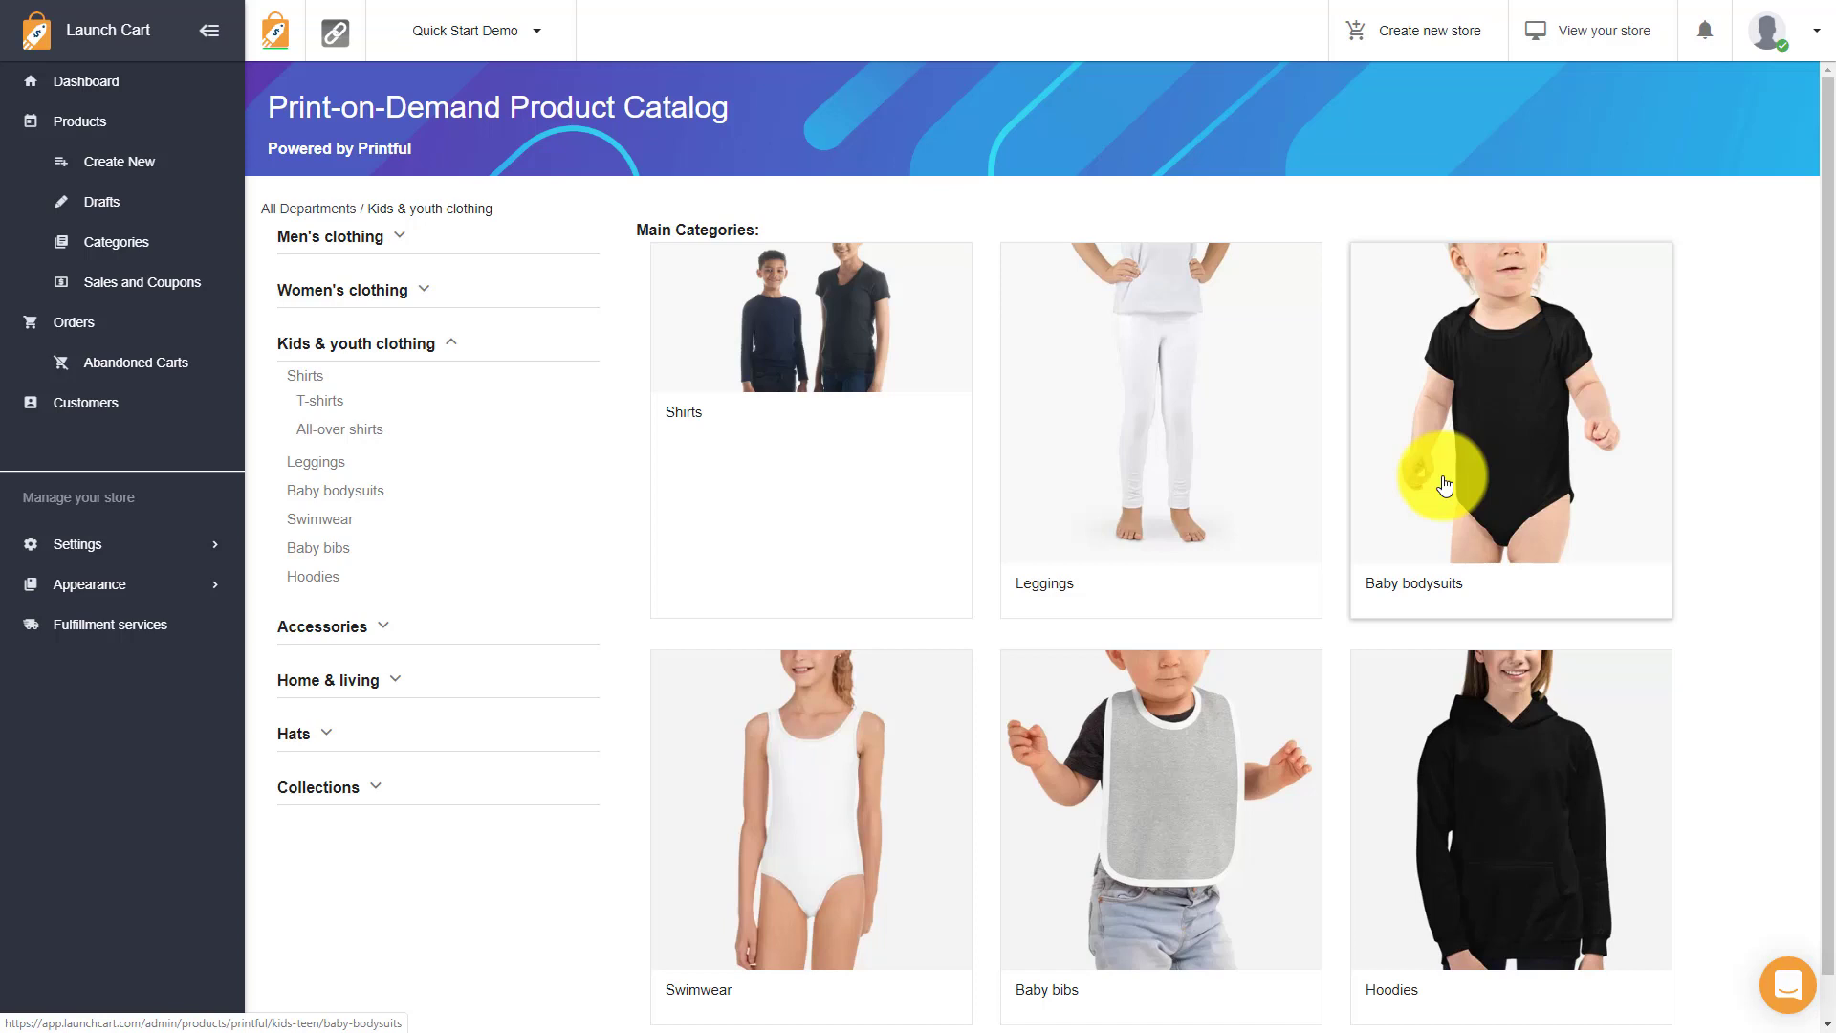
{"action": "left_click", "coordinate": [325, 239]}
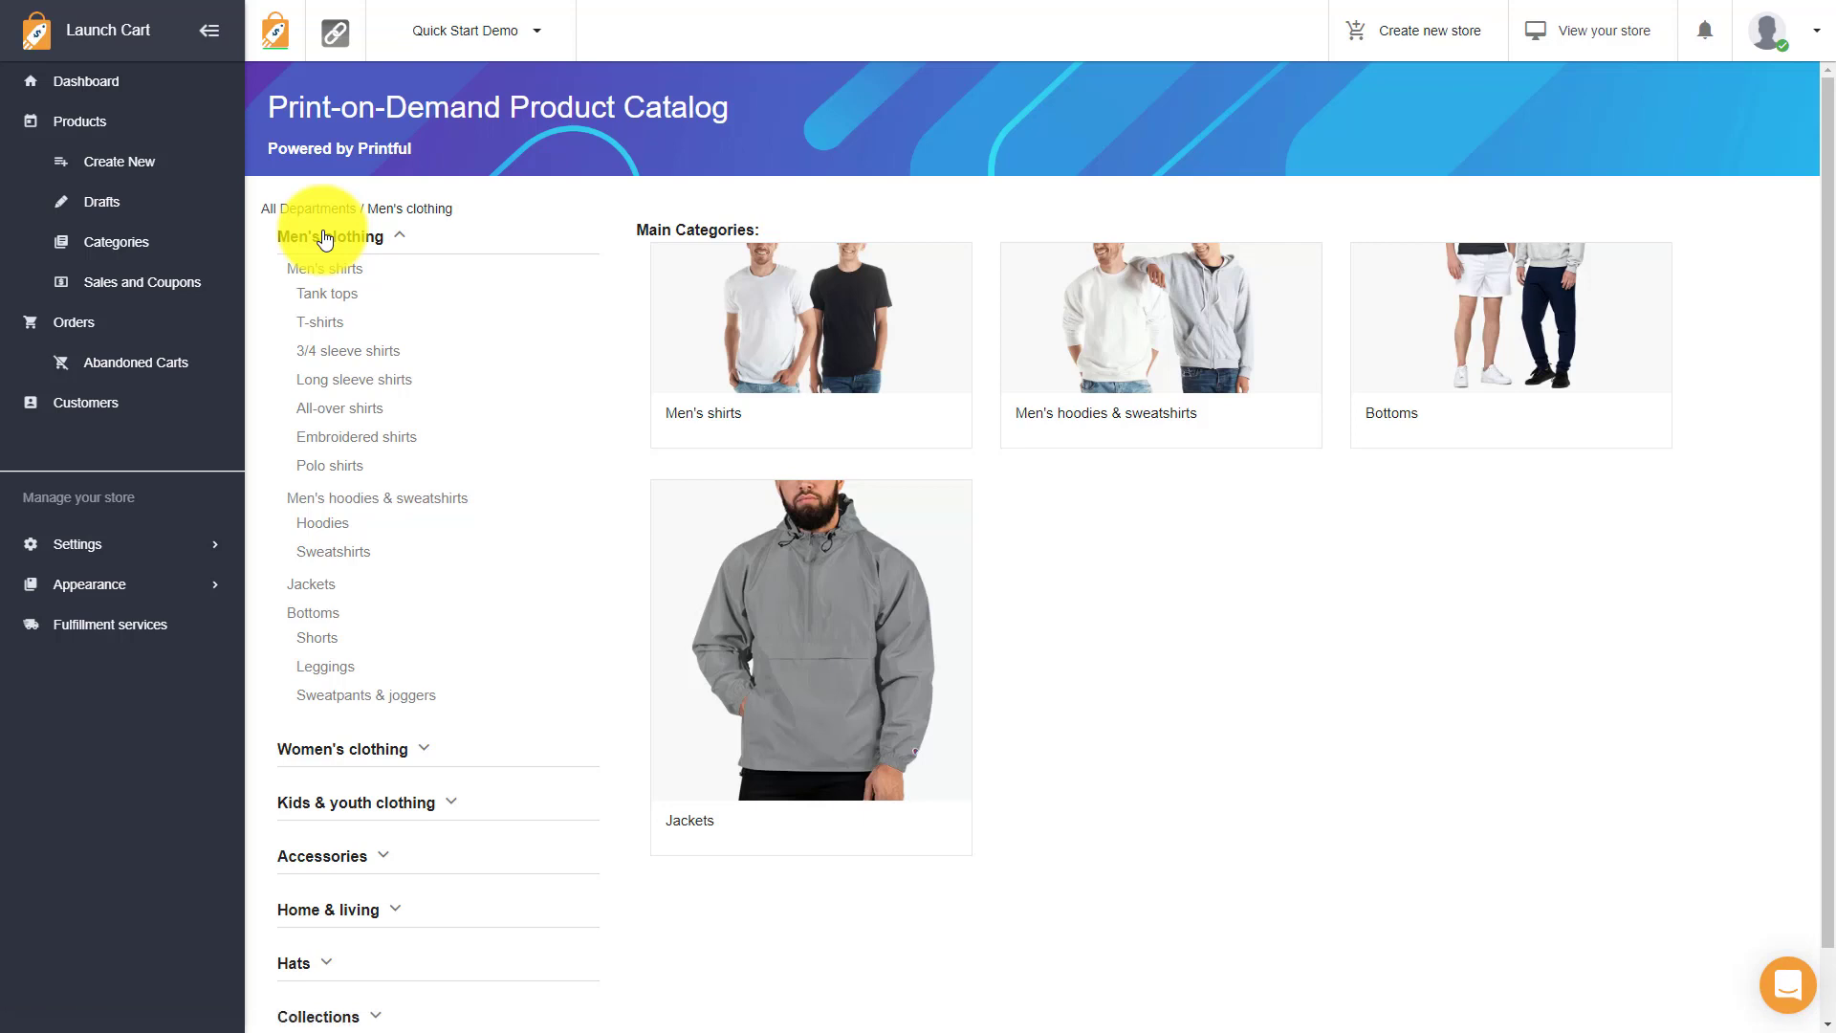
Open Men's shirts, then the T-shirts listing with the 2001 Unisex Fine Jersey tee
{"action": "left_click", "coordinate": [886, 352]}
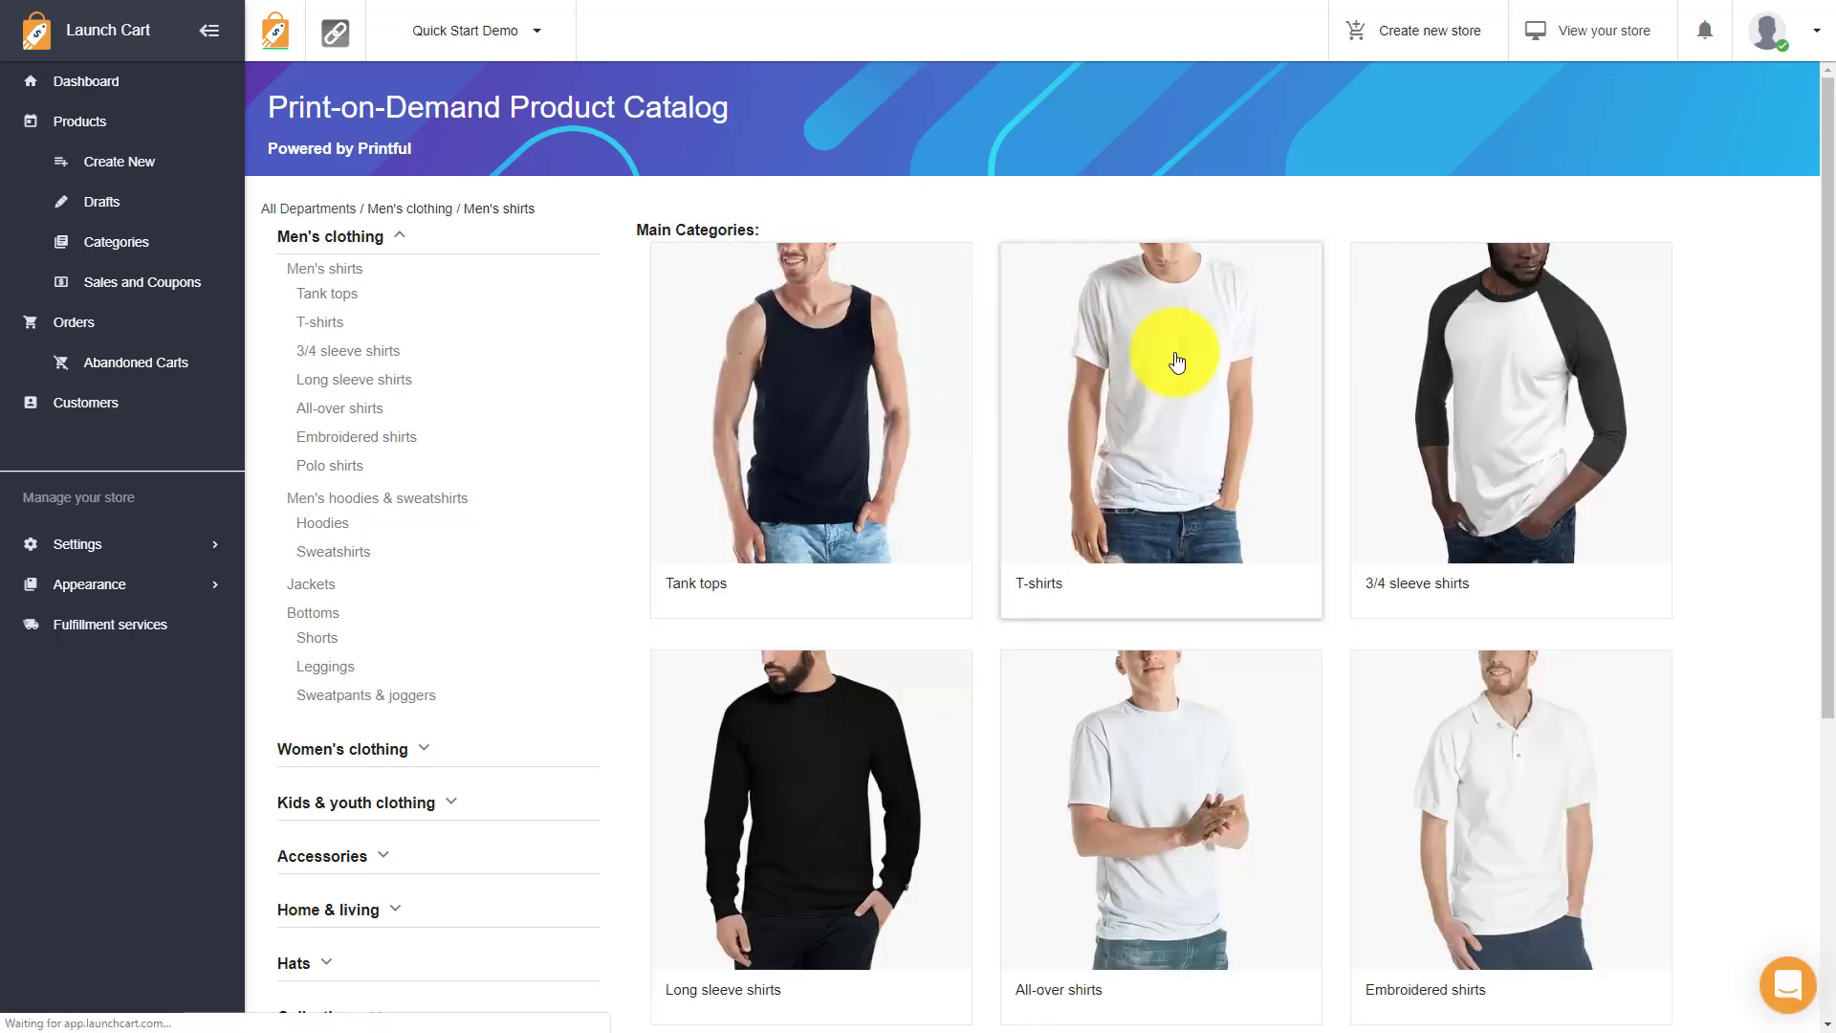
{"action": "left_click", "coordinate": [1176, 360]}
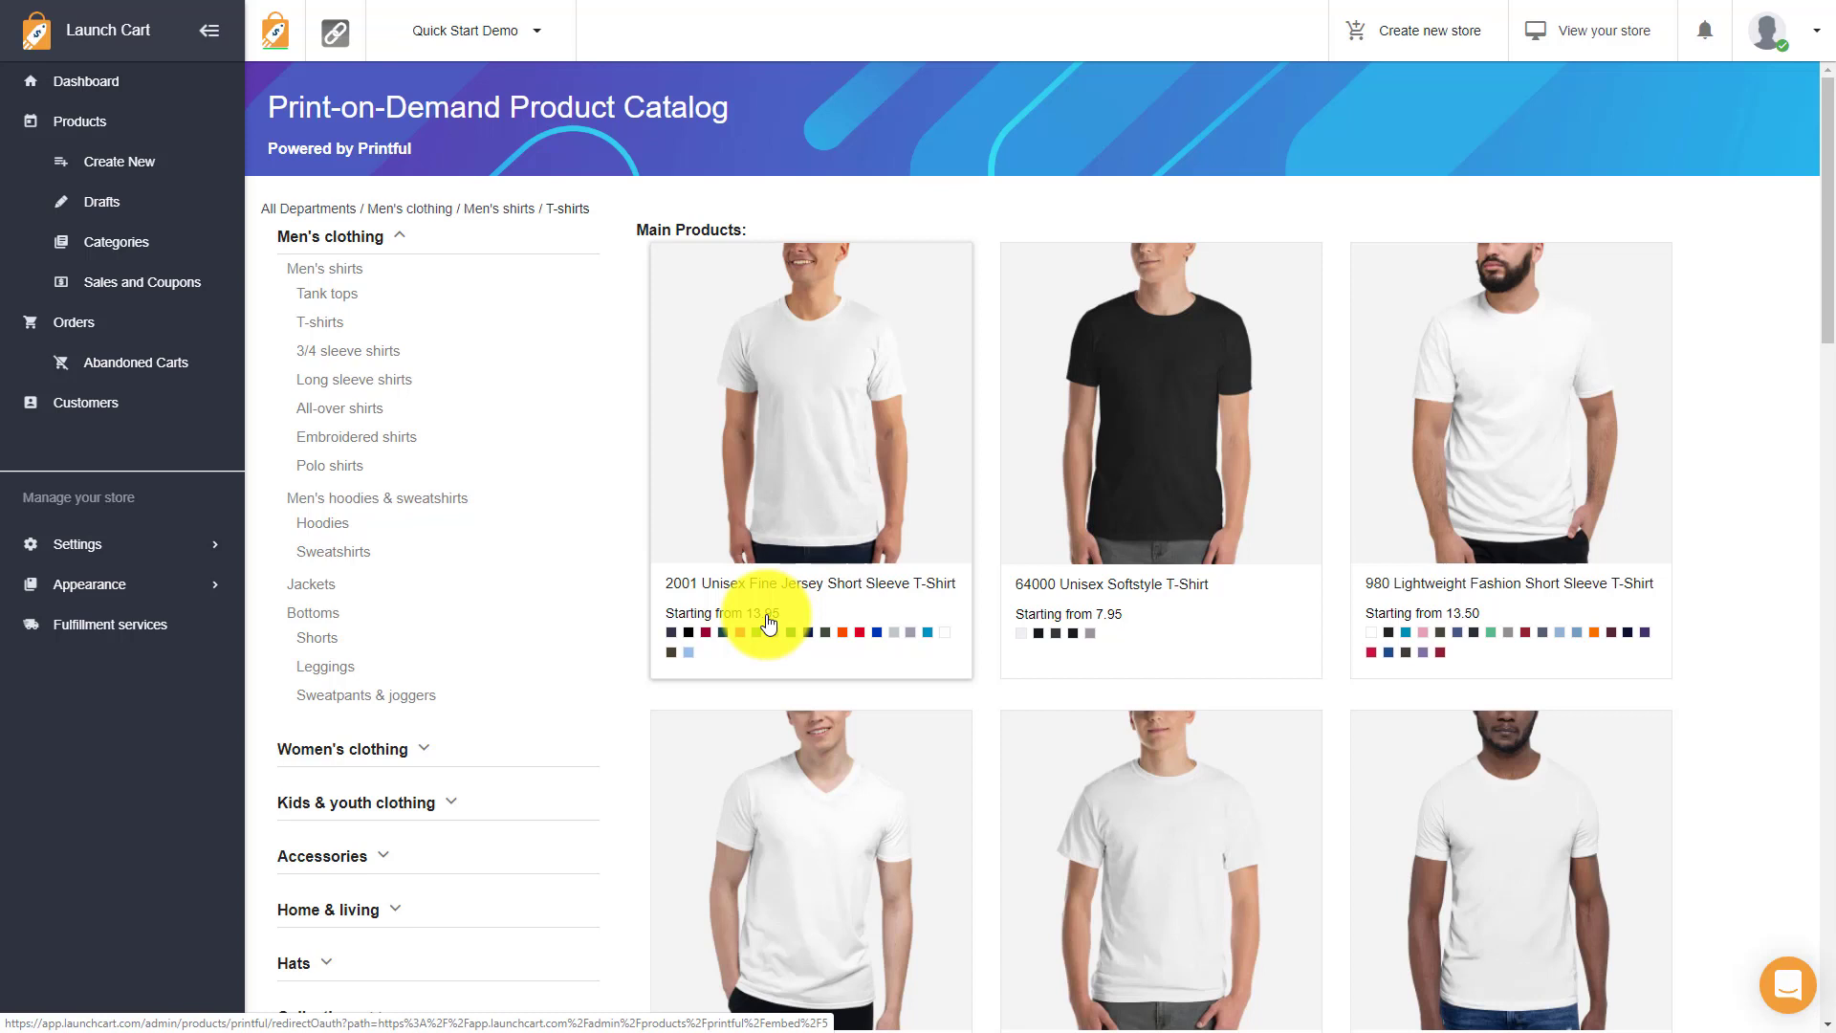
Pick the first T-shirt and authorize Launch Cart to create a new Printful store
{"action": "left_click", "coordinate": [800, 524]}
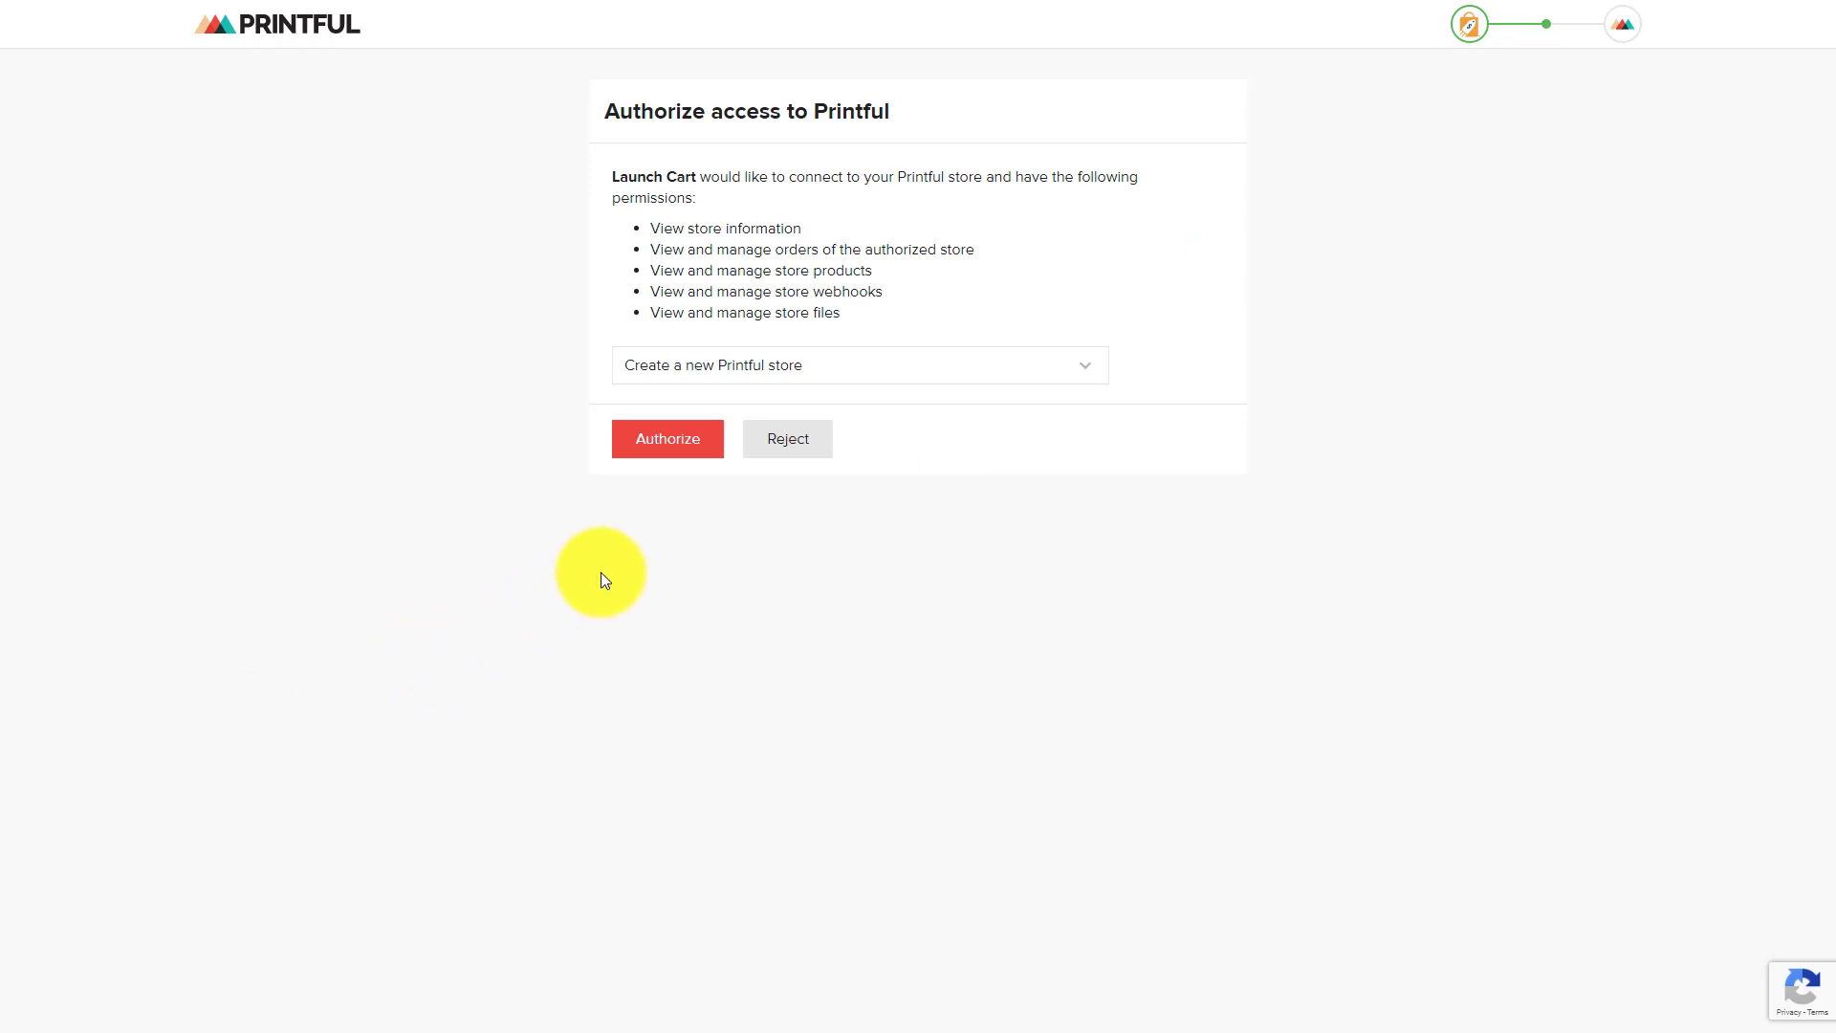
{"action": "left_click", "coordinate": [672, 449]}
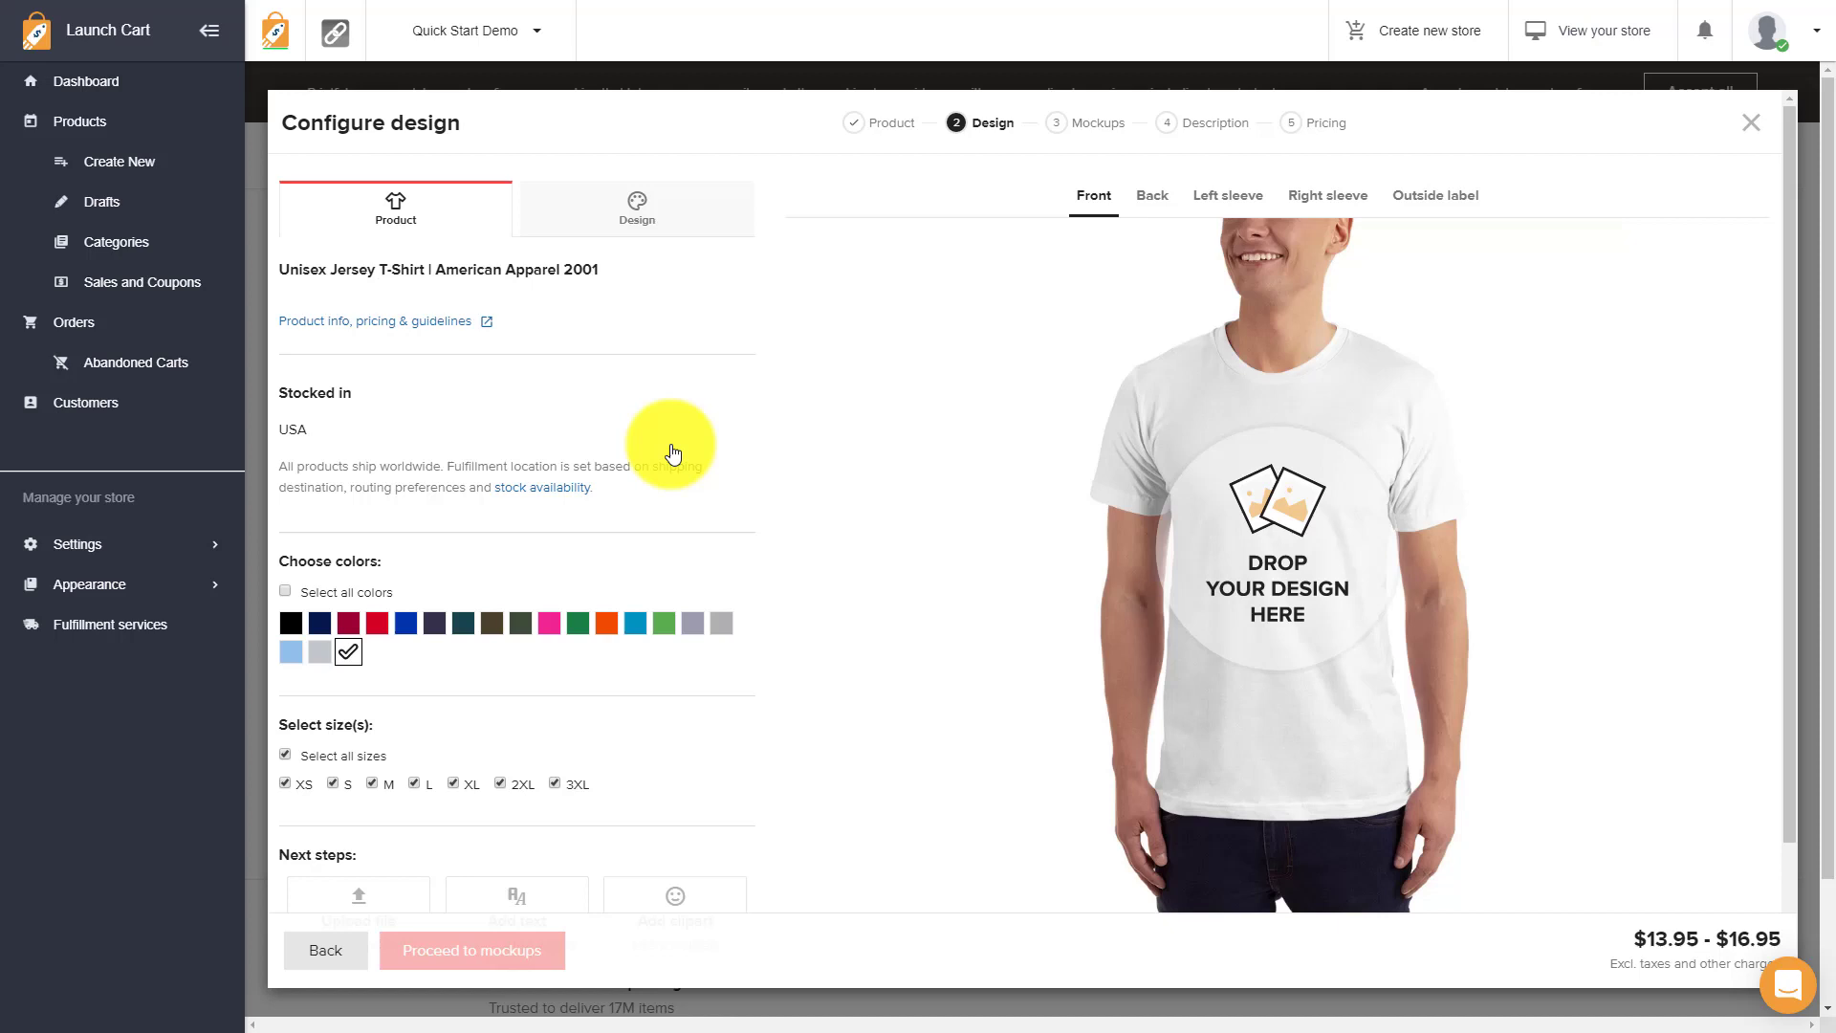
Try Red, Royal Blue, Forest Green and all colours, ending with white only in sizes XS–3XL
{"action": "left_click", "coordinate": [377, 623]}
{"action": "left_click", "coordinate": [406, 623]}
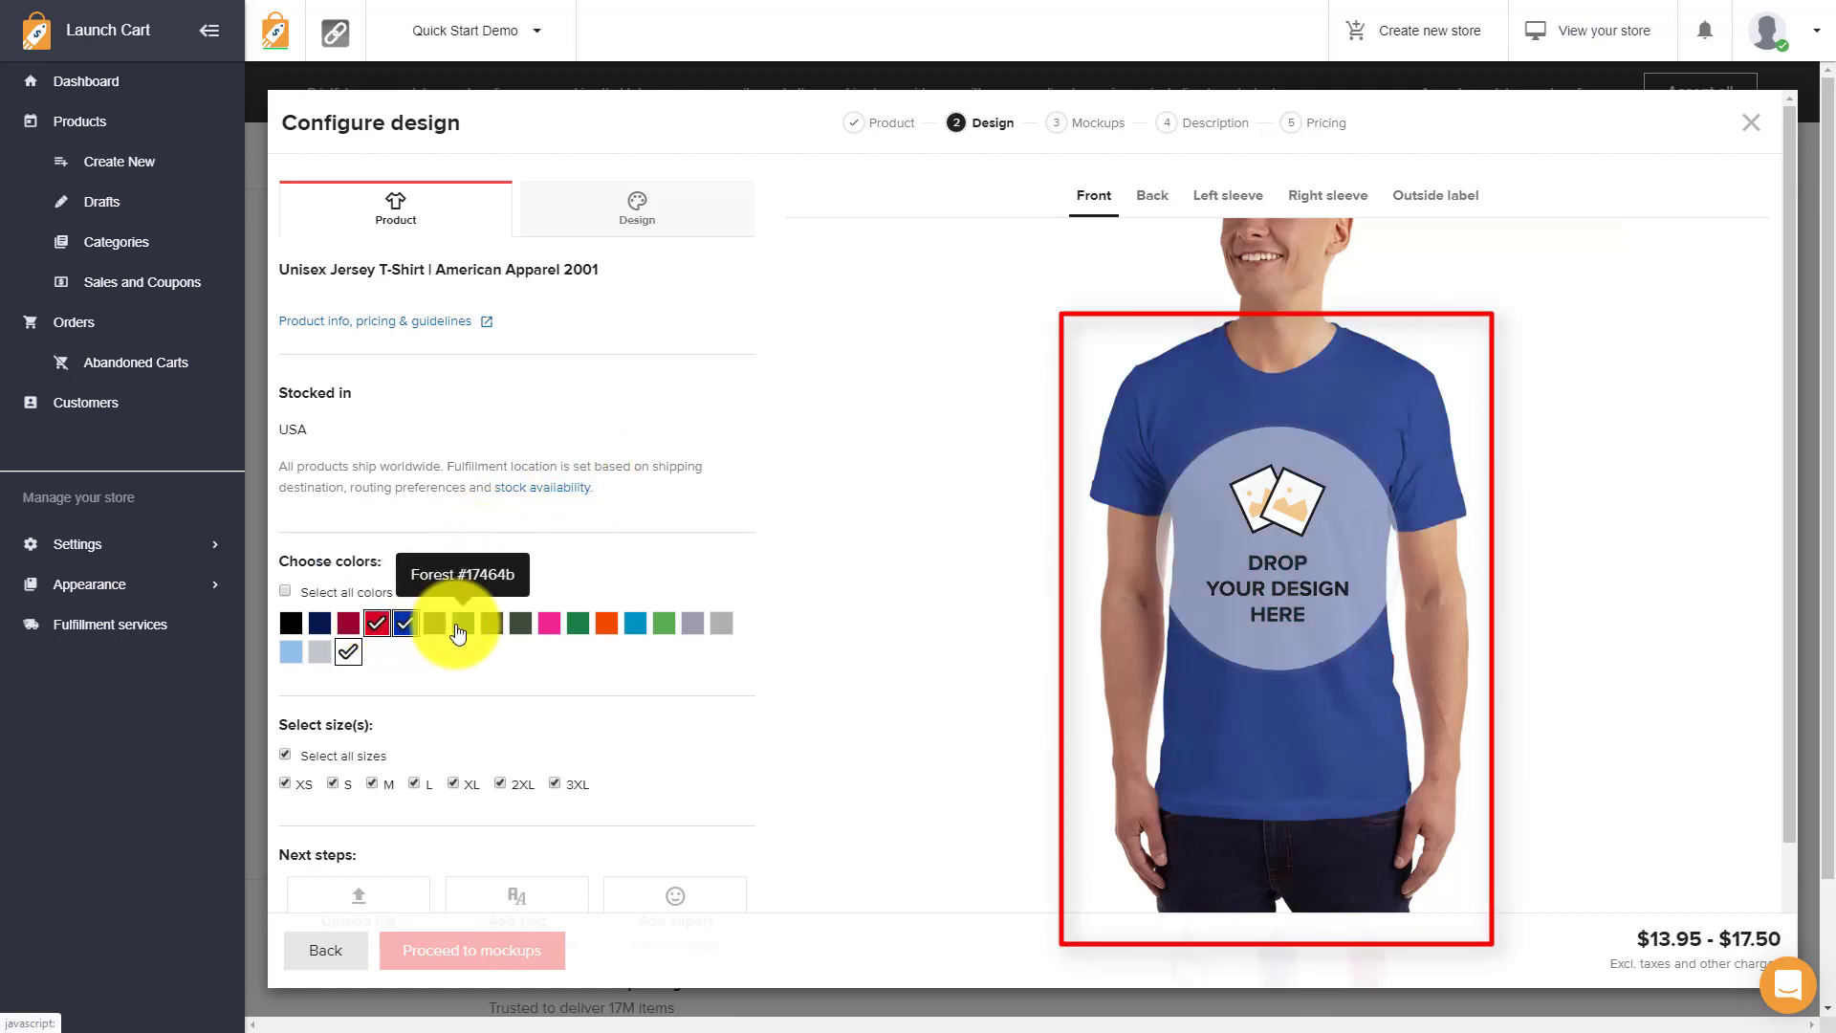
{"action": "left_click", "coordinate": [463, 622]}
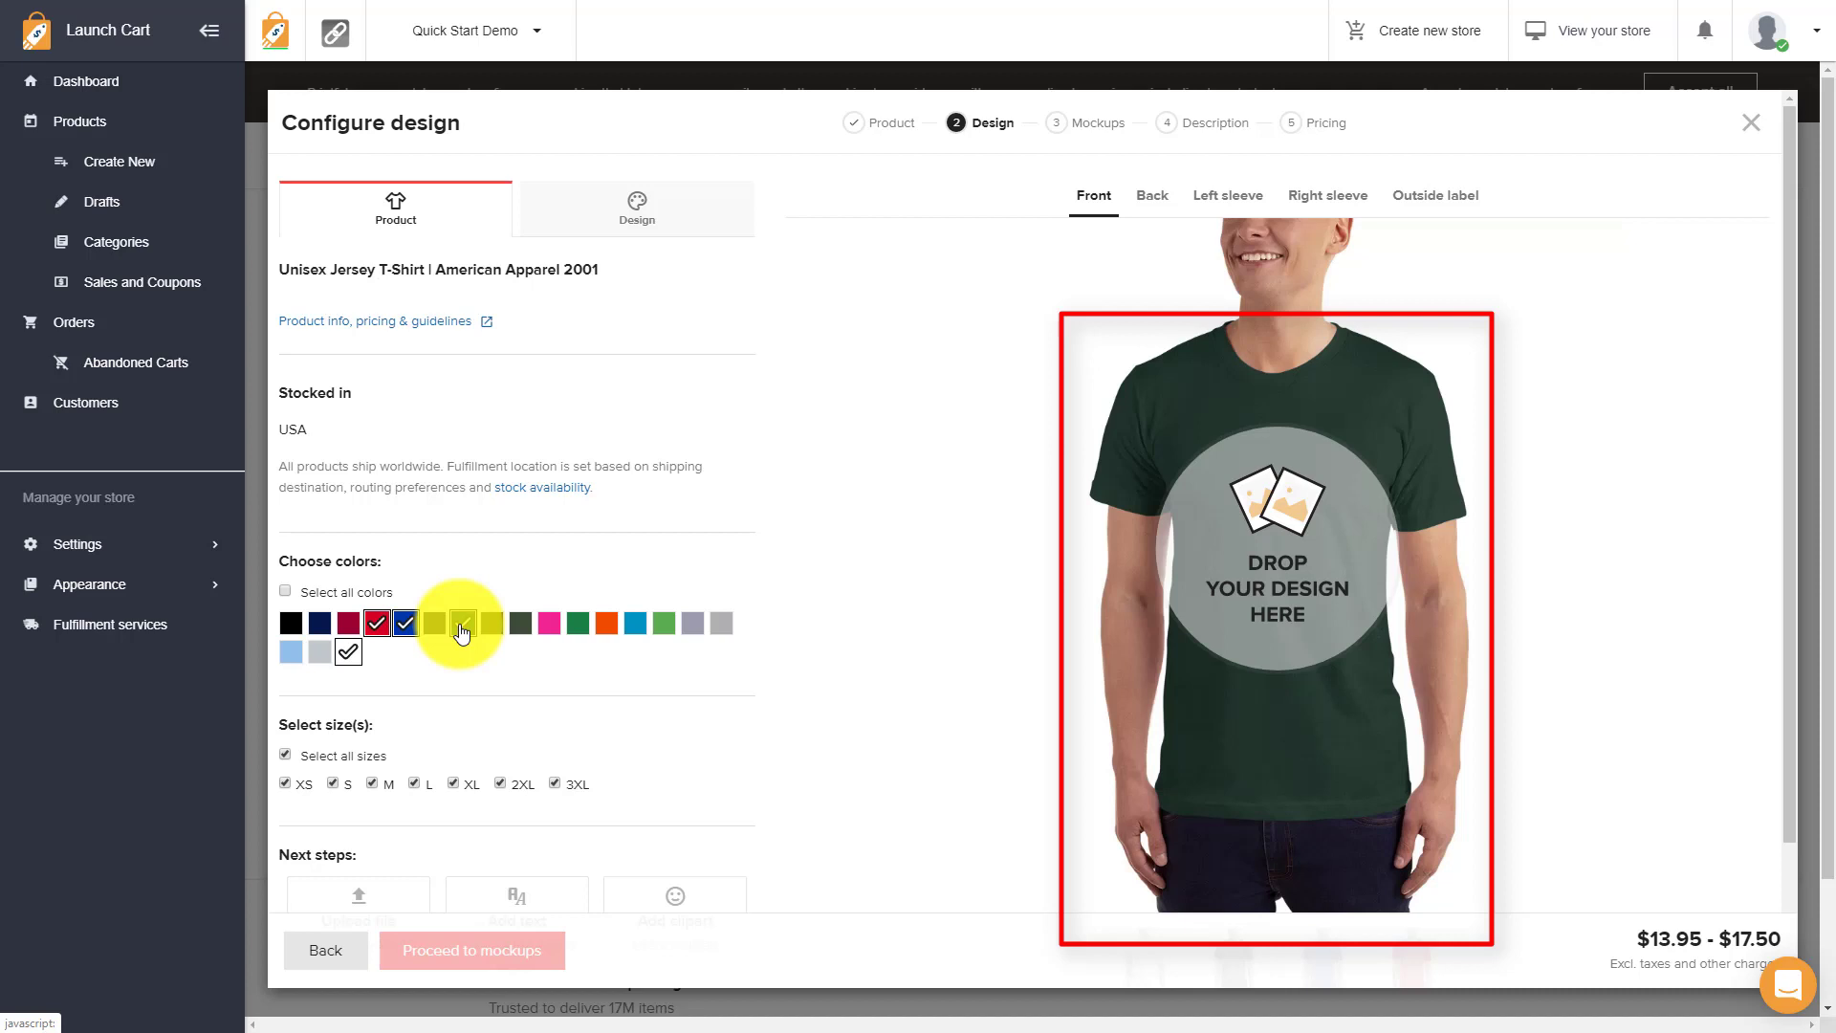
{"action": "left_click", "coordinate": [647, 210]}
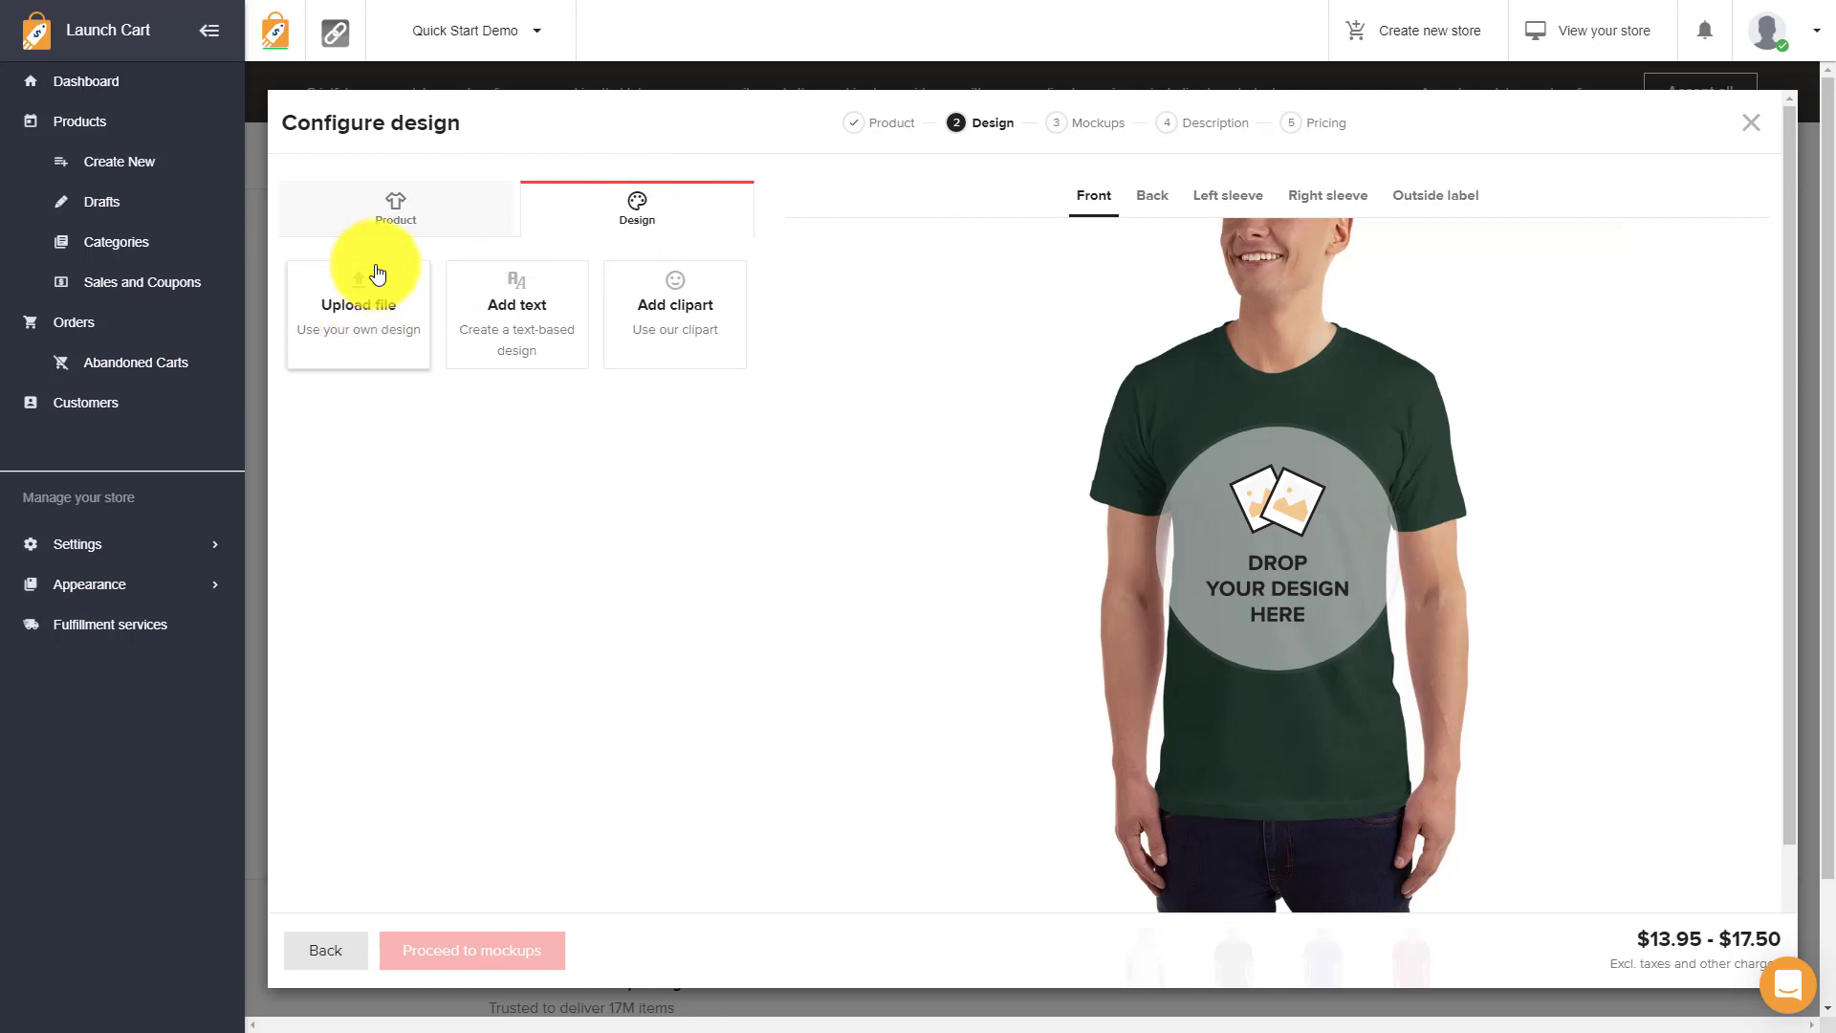
{"action": "left_click", "coordinate": [389, 220]}
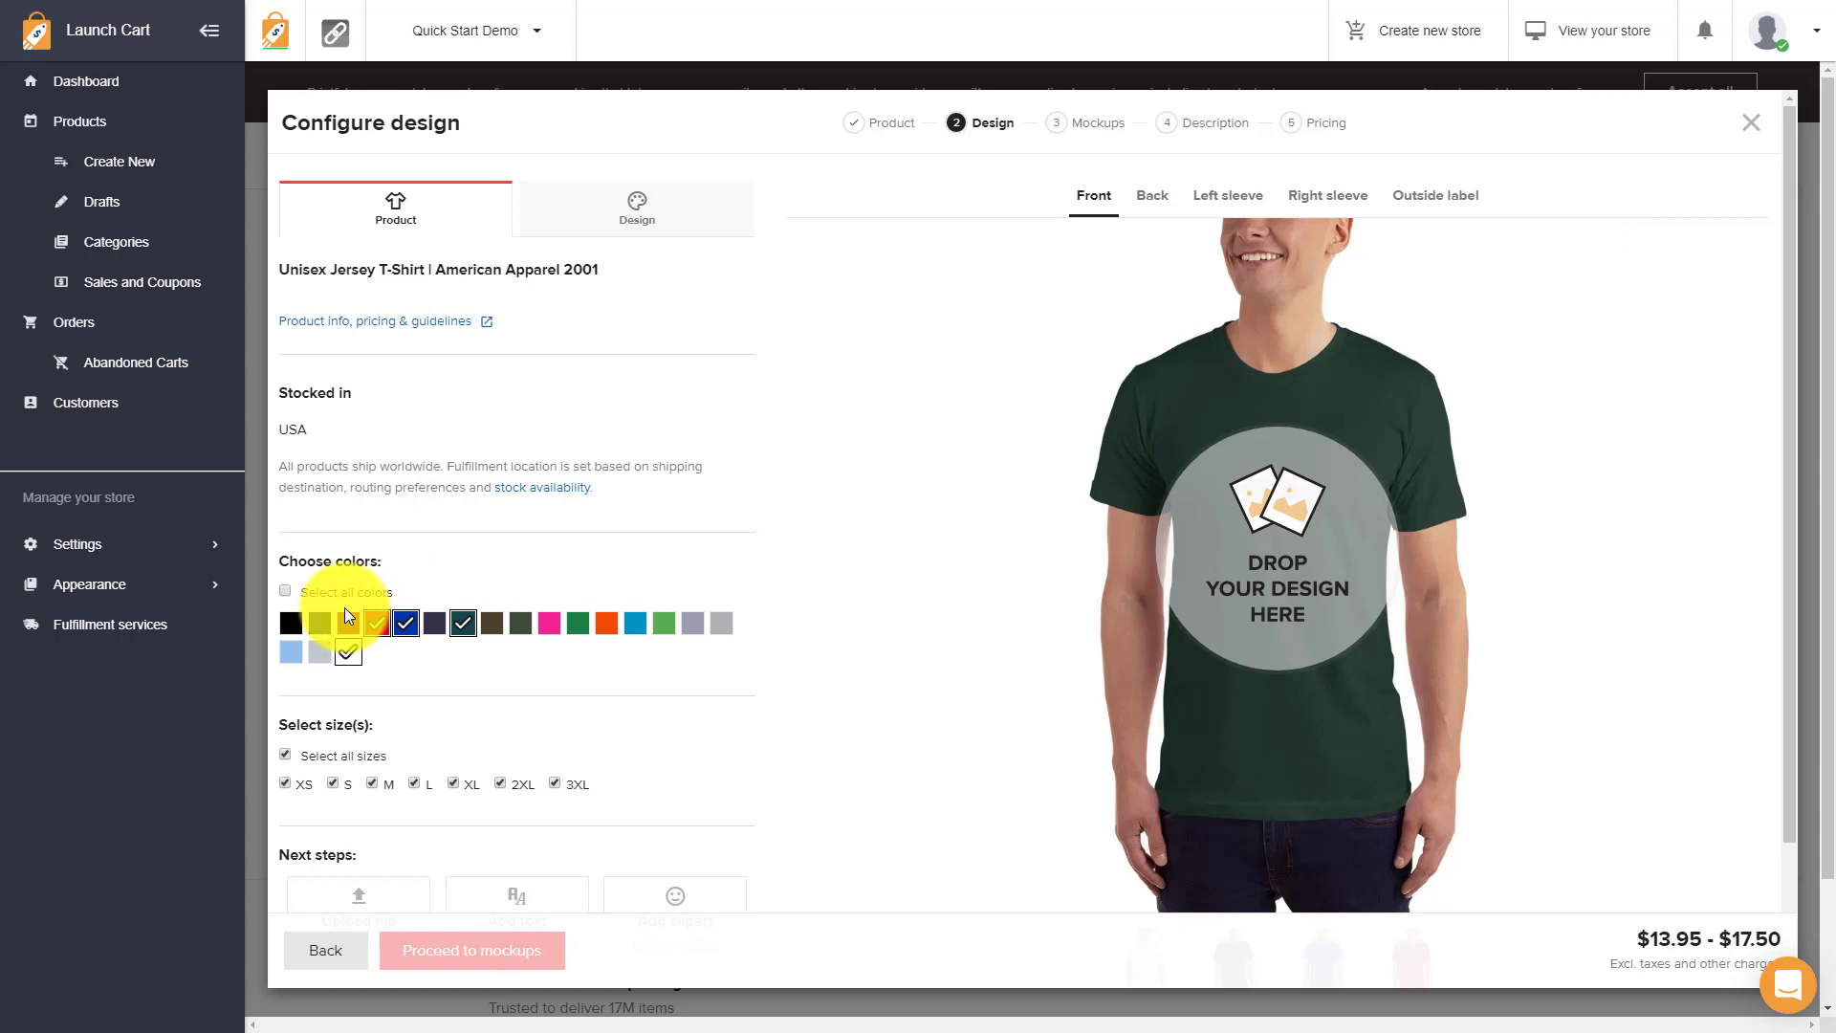
{"action": "left_click", "coordinate": [285, 593]}
{"action": "left_click", "coordinate": [285, 593]}
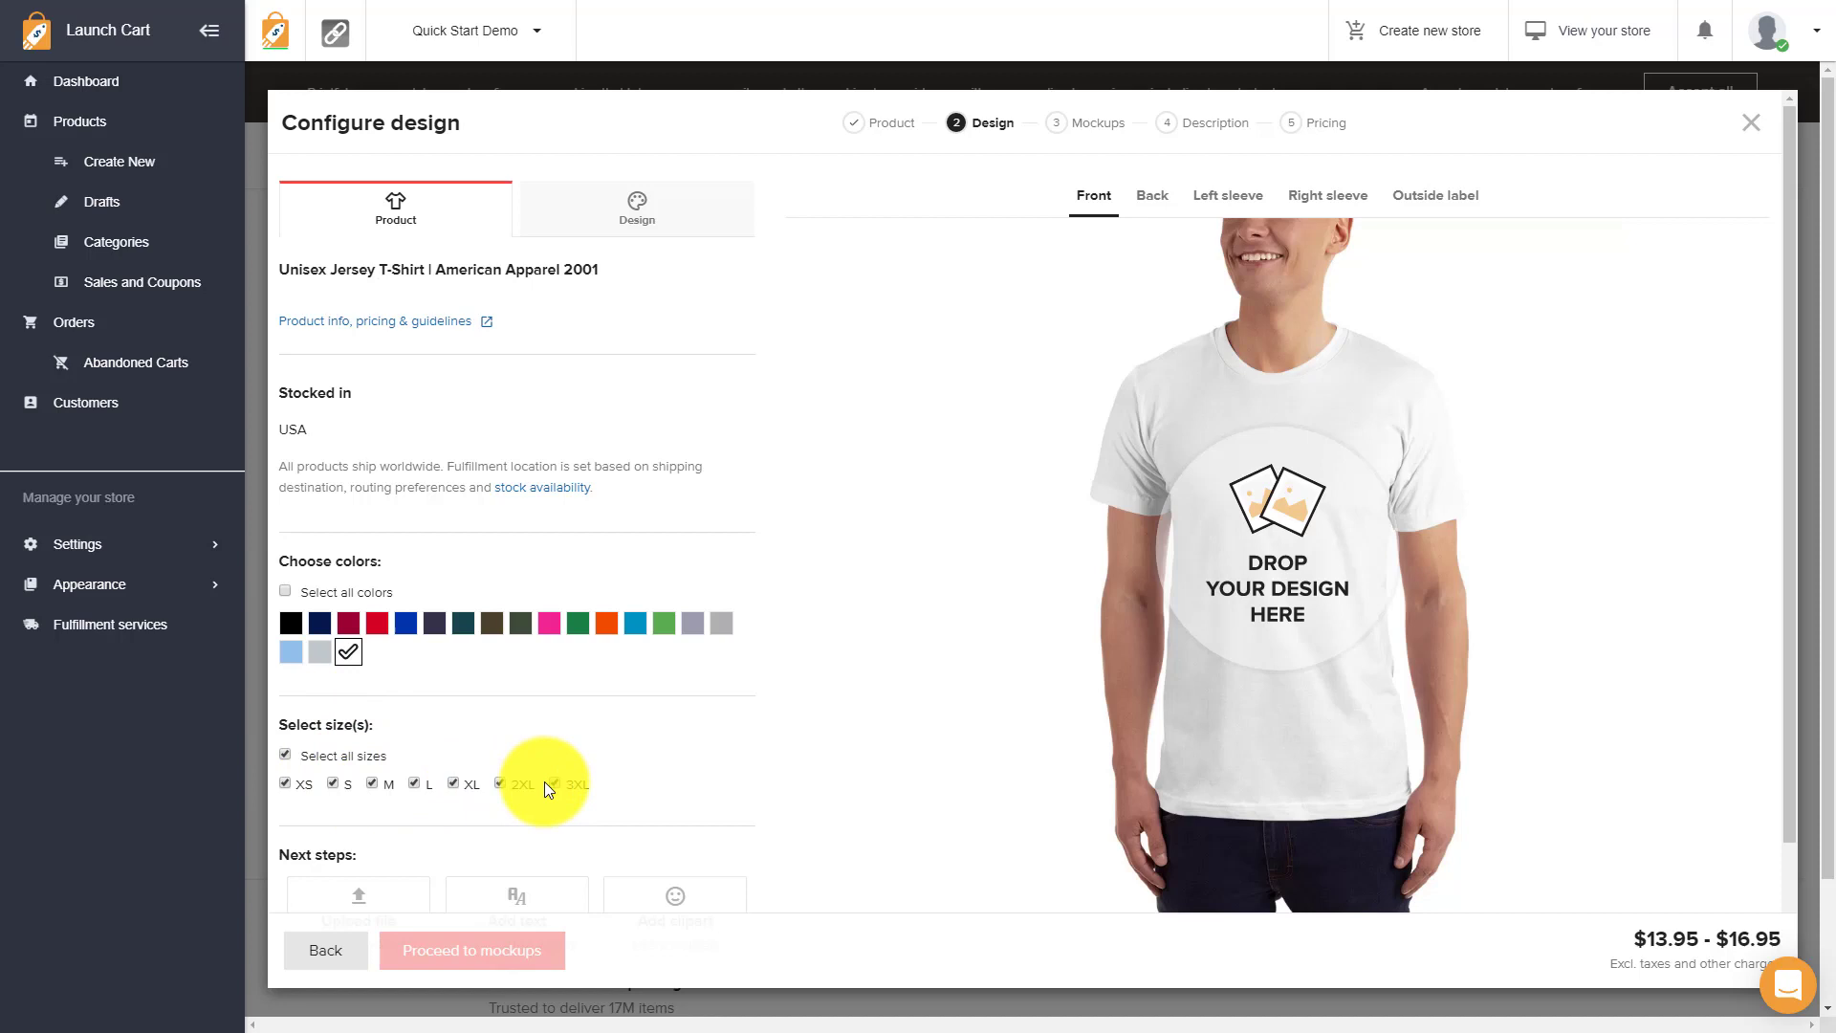
{"action": "scroll", "coordinate": [593, 765], "scroll_direction": "down", "scroll_amount": 1}
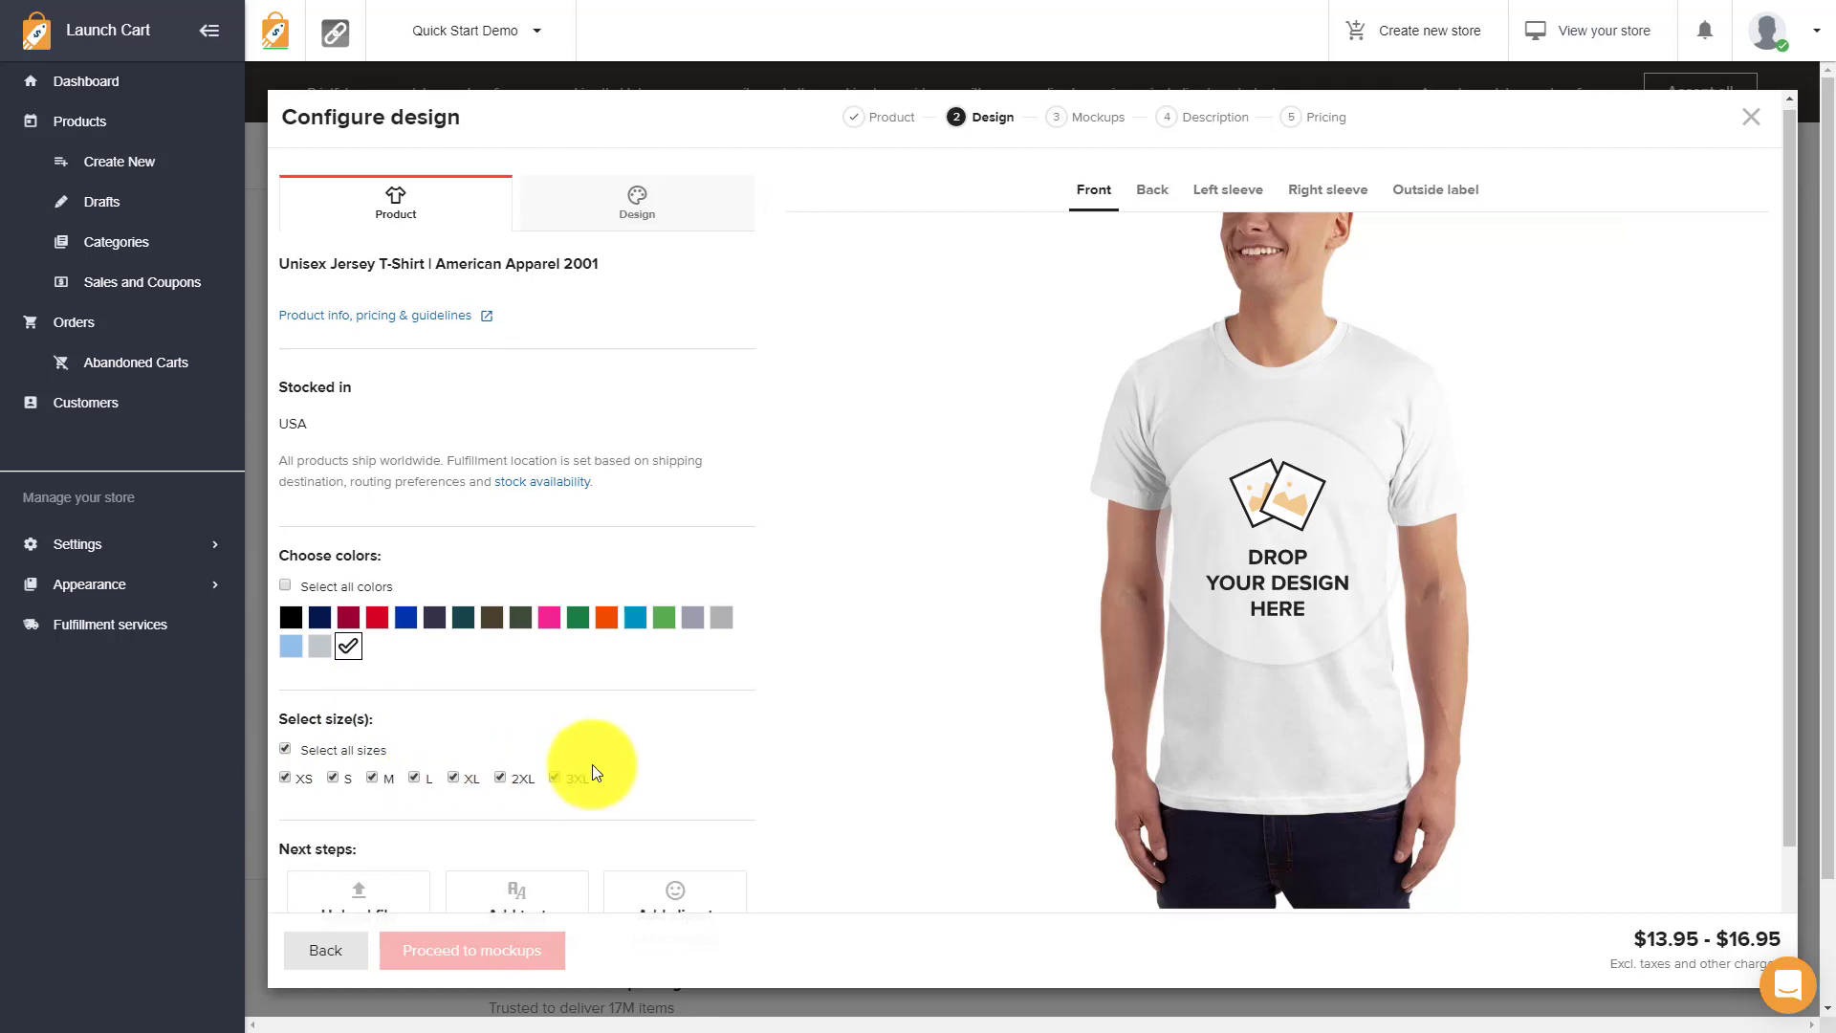
{"action": "scroll", "coordinate": [593, 765], "scroll_direction": "down", "scroll_amount": 2}
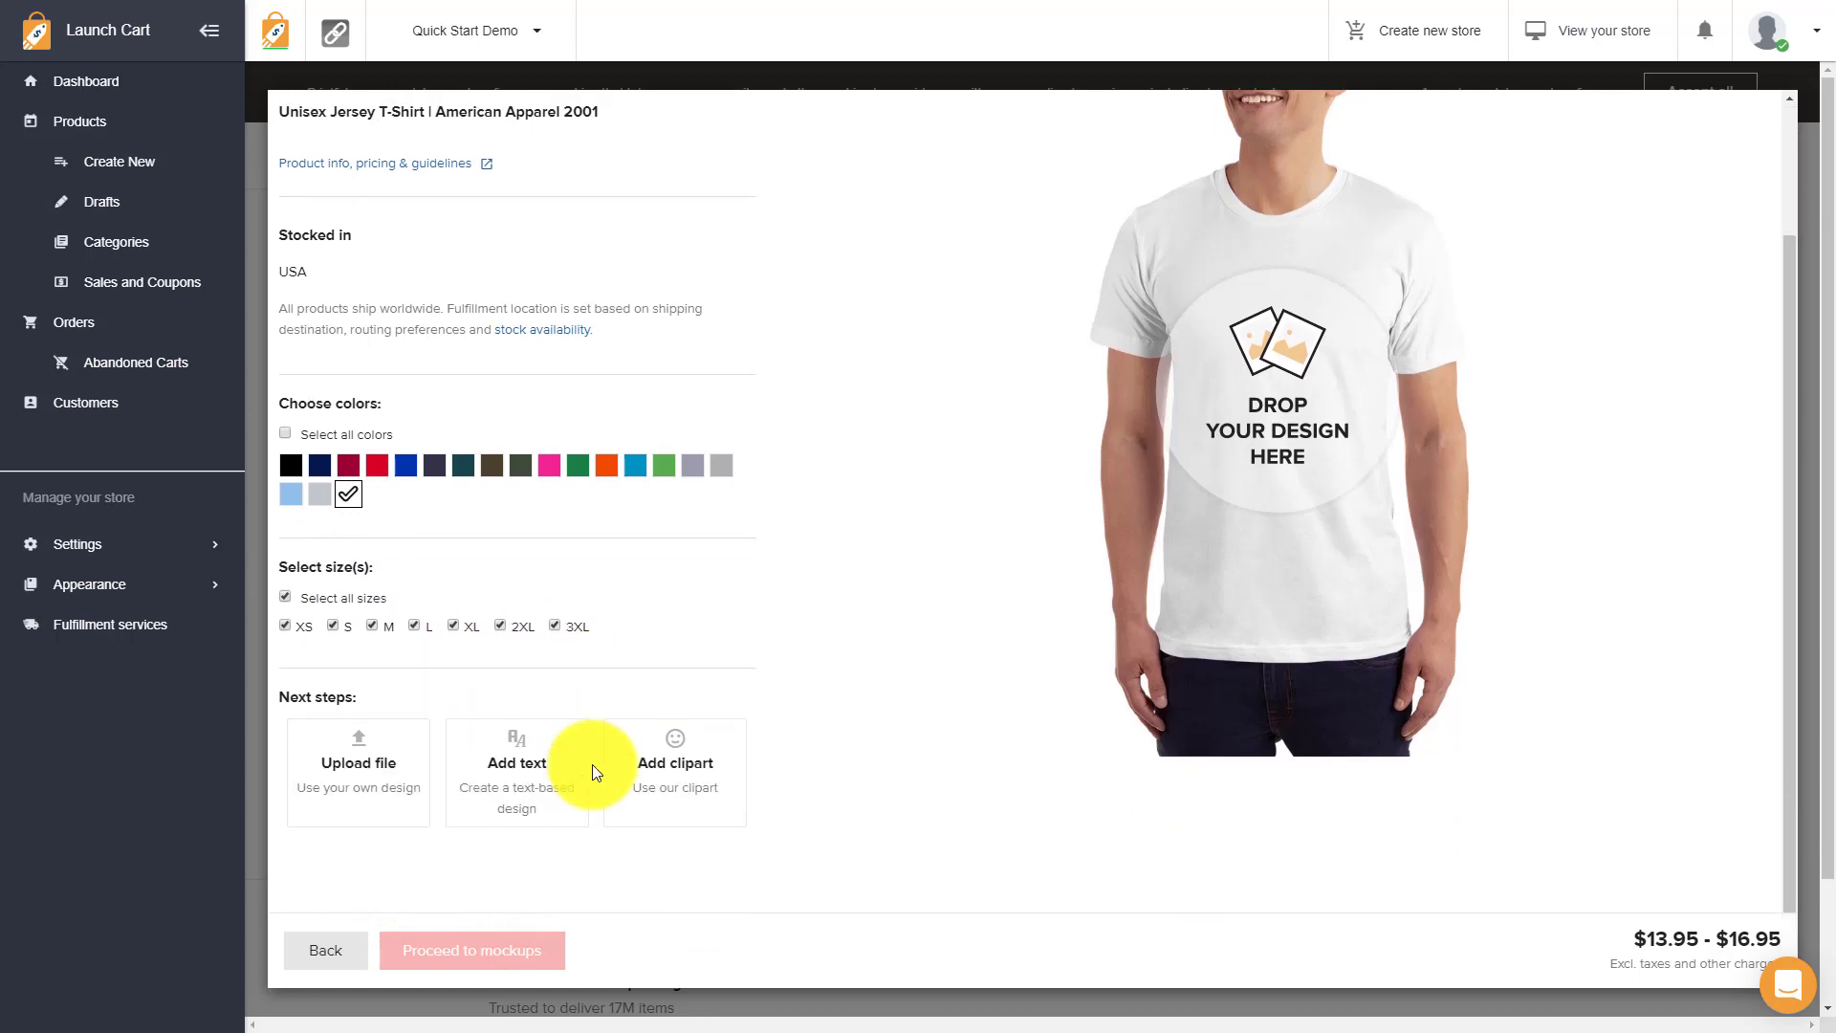
{"action": "scroll", "coordinate": [593, 765], "scroll_direction": "up", "scroll_amount": 2}
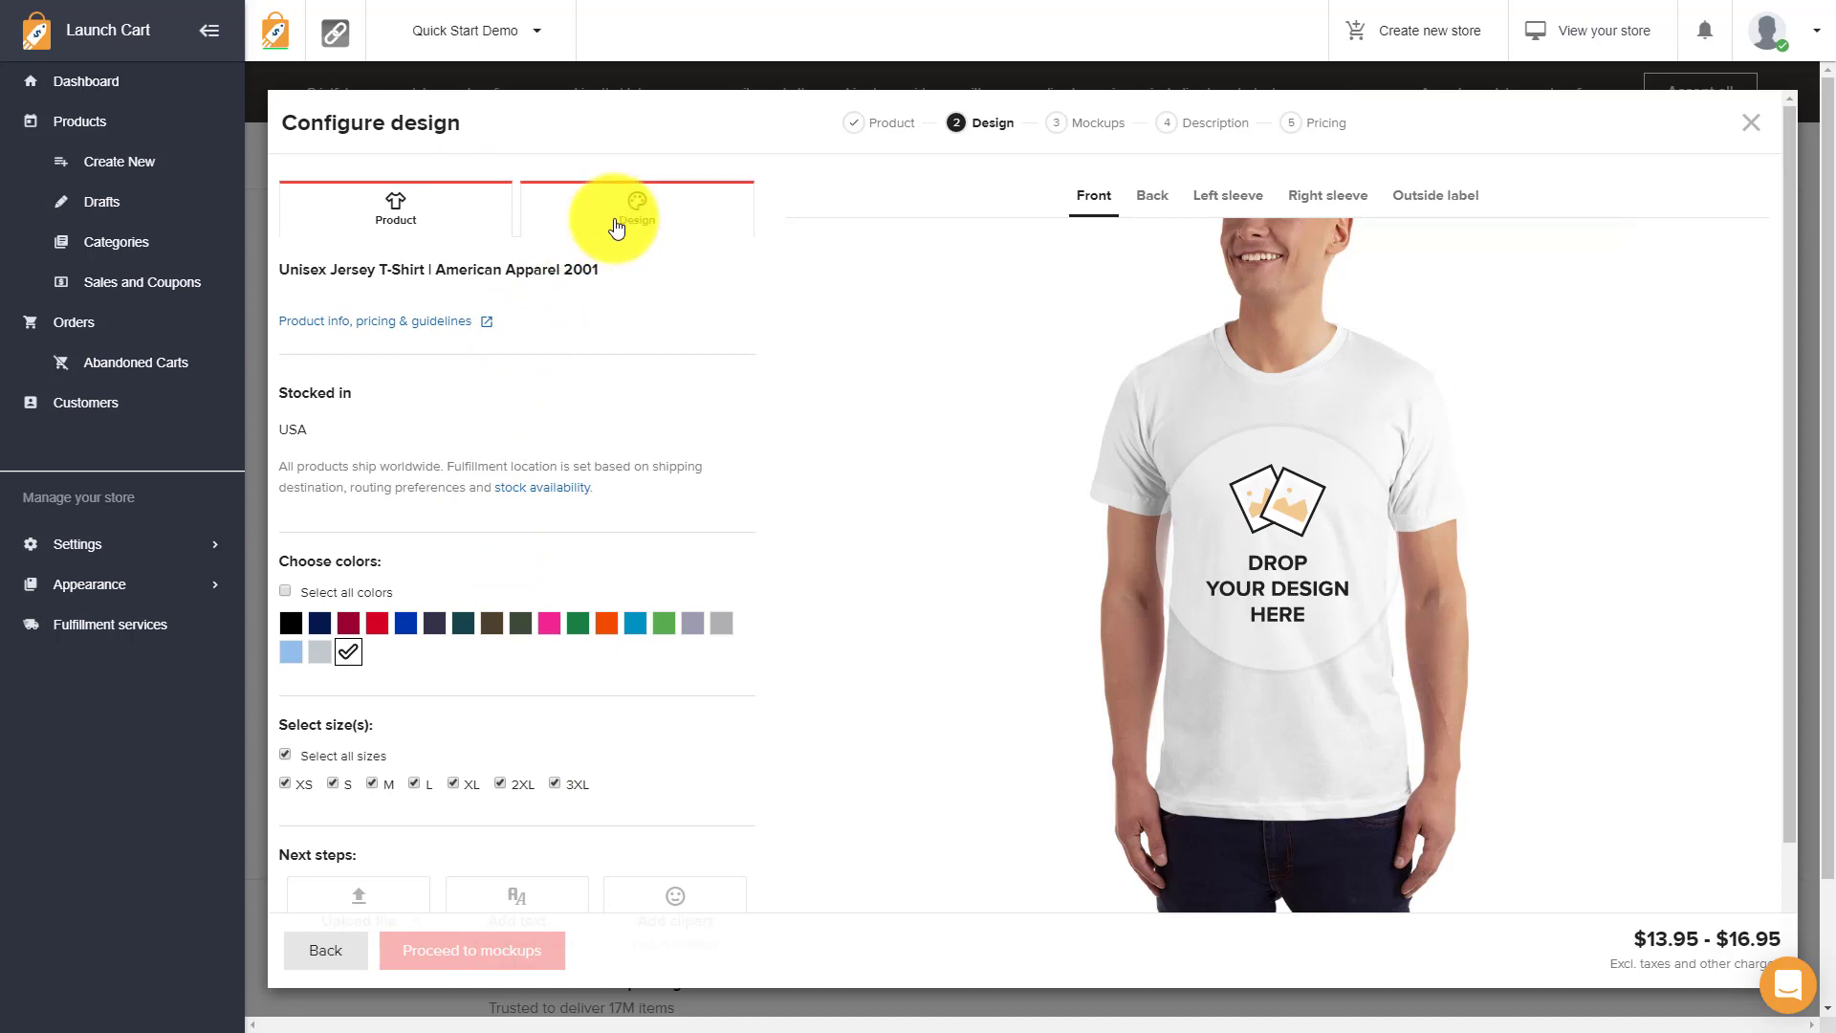
Place the flat_embroidery_my_deer_color sample file from the library on the shirt front
{"action": "left_click", "coordinate": [617, 226]}
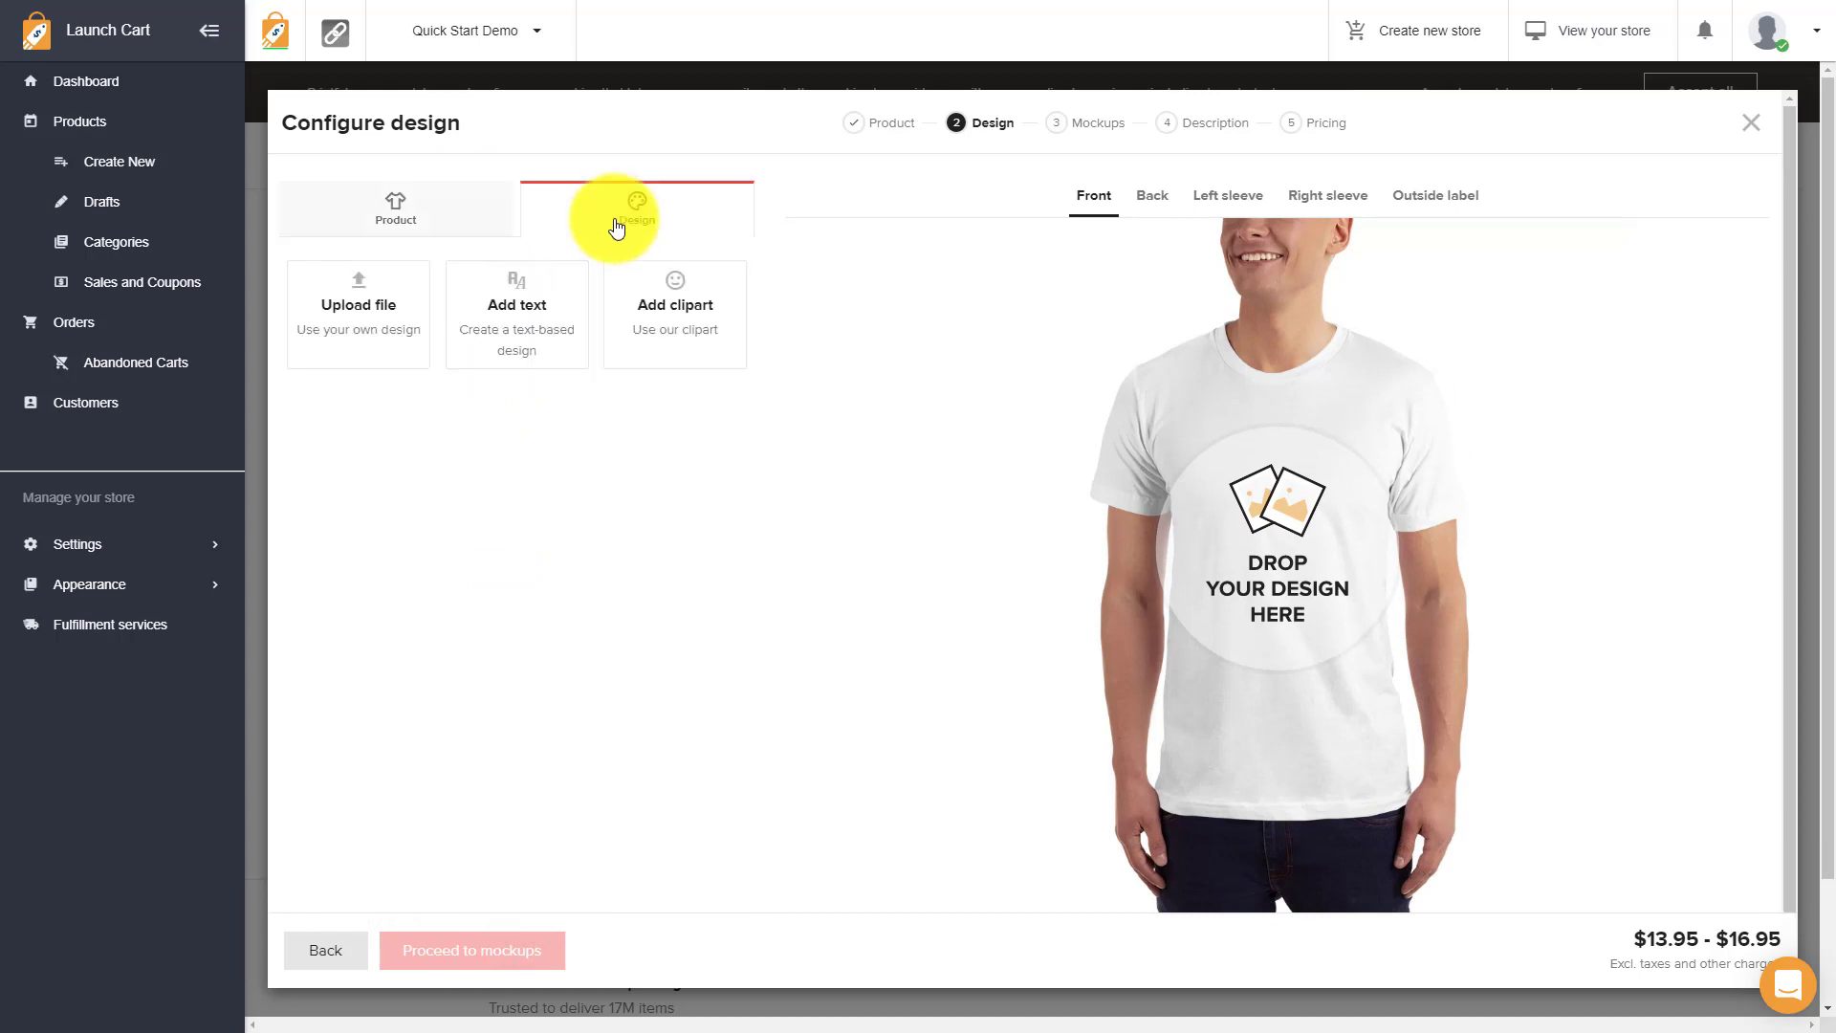
{"action": "left_click", "coordinate": [378, 323]}
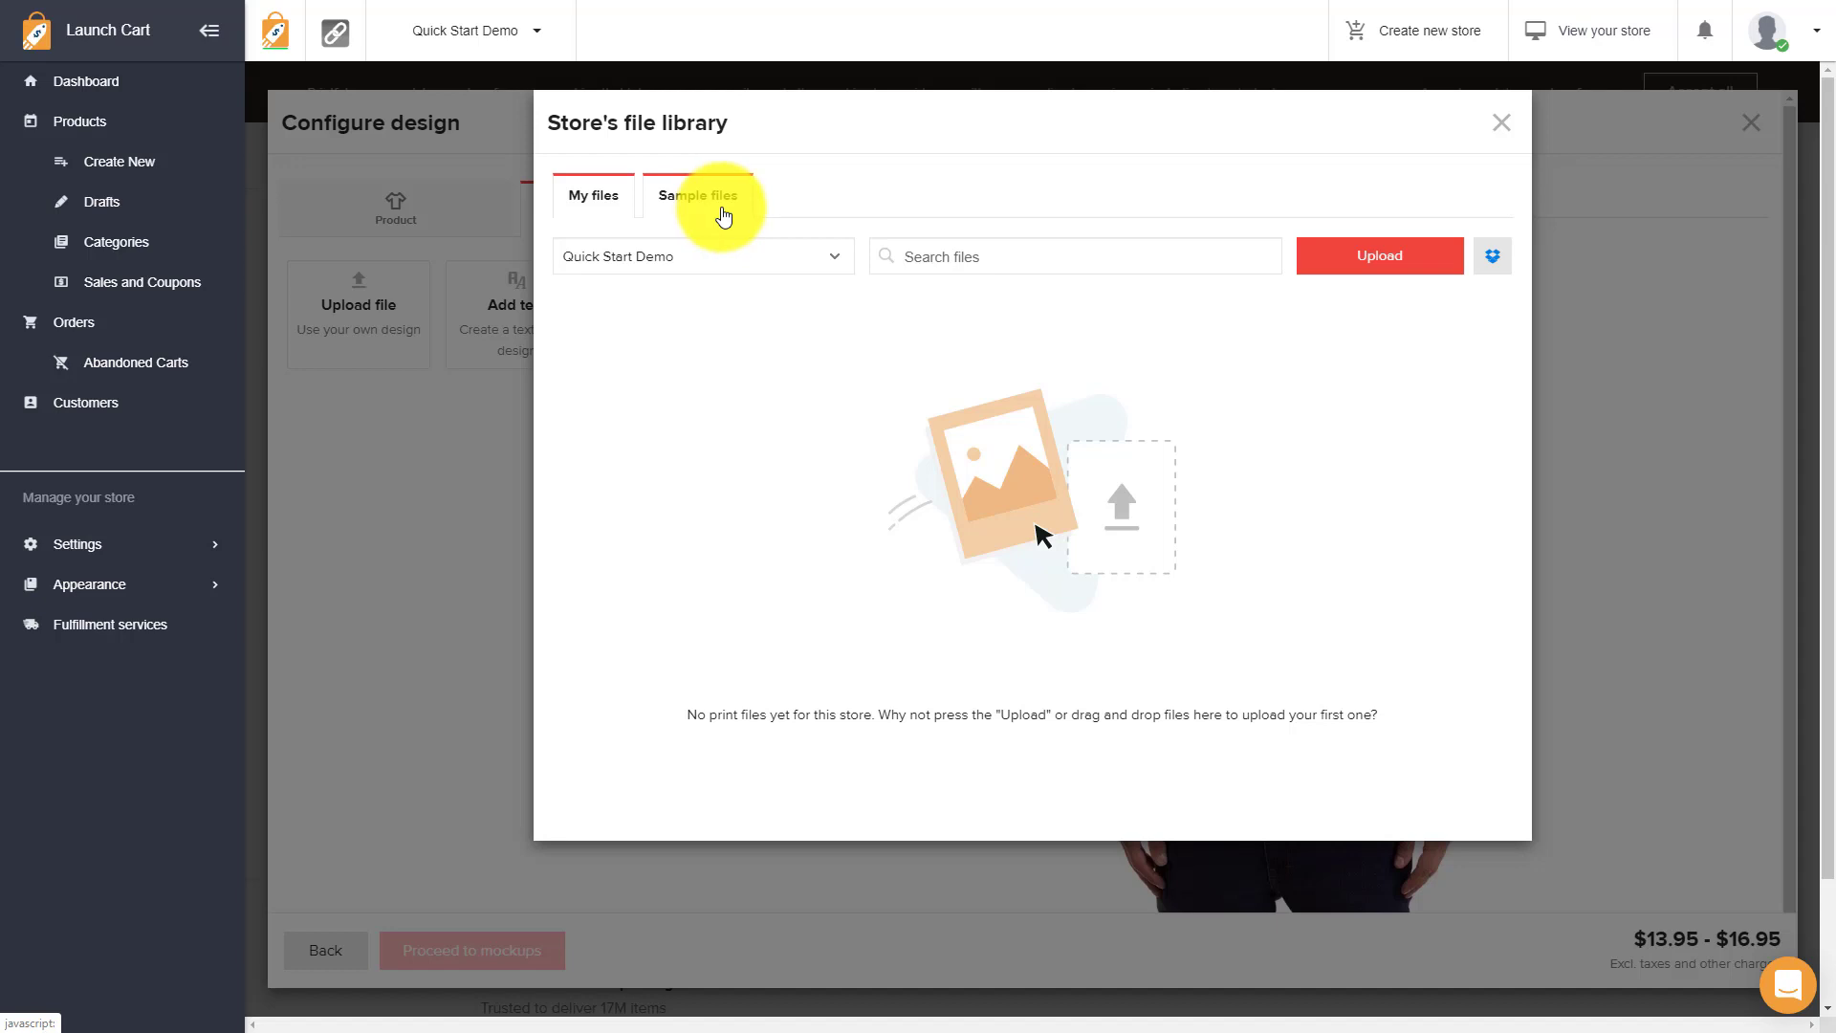
{"action": "left_click", "coordinate": [722, 216]}
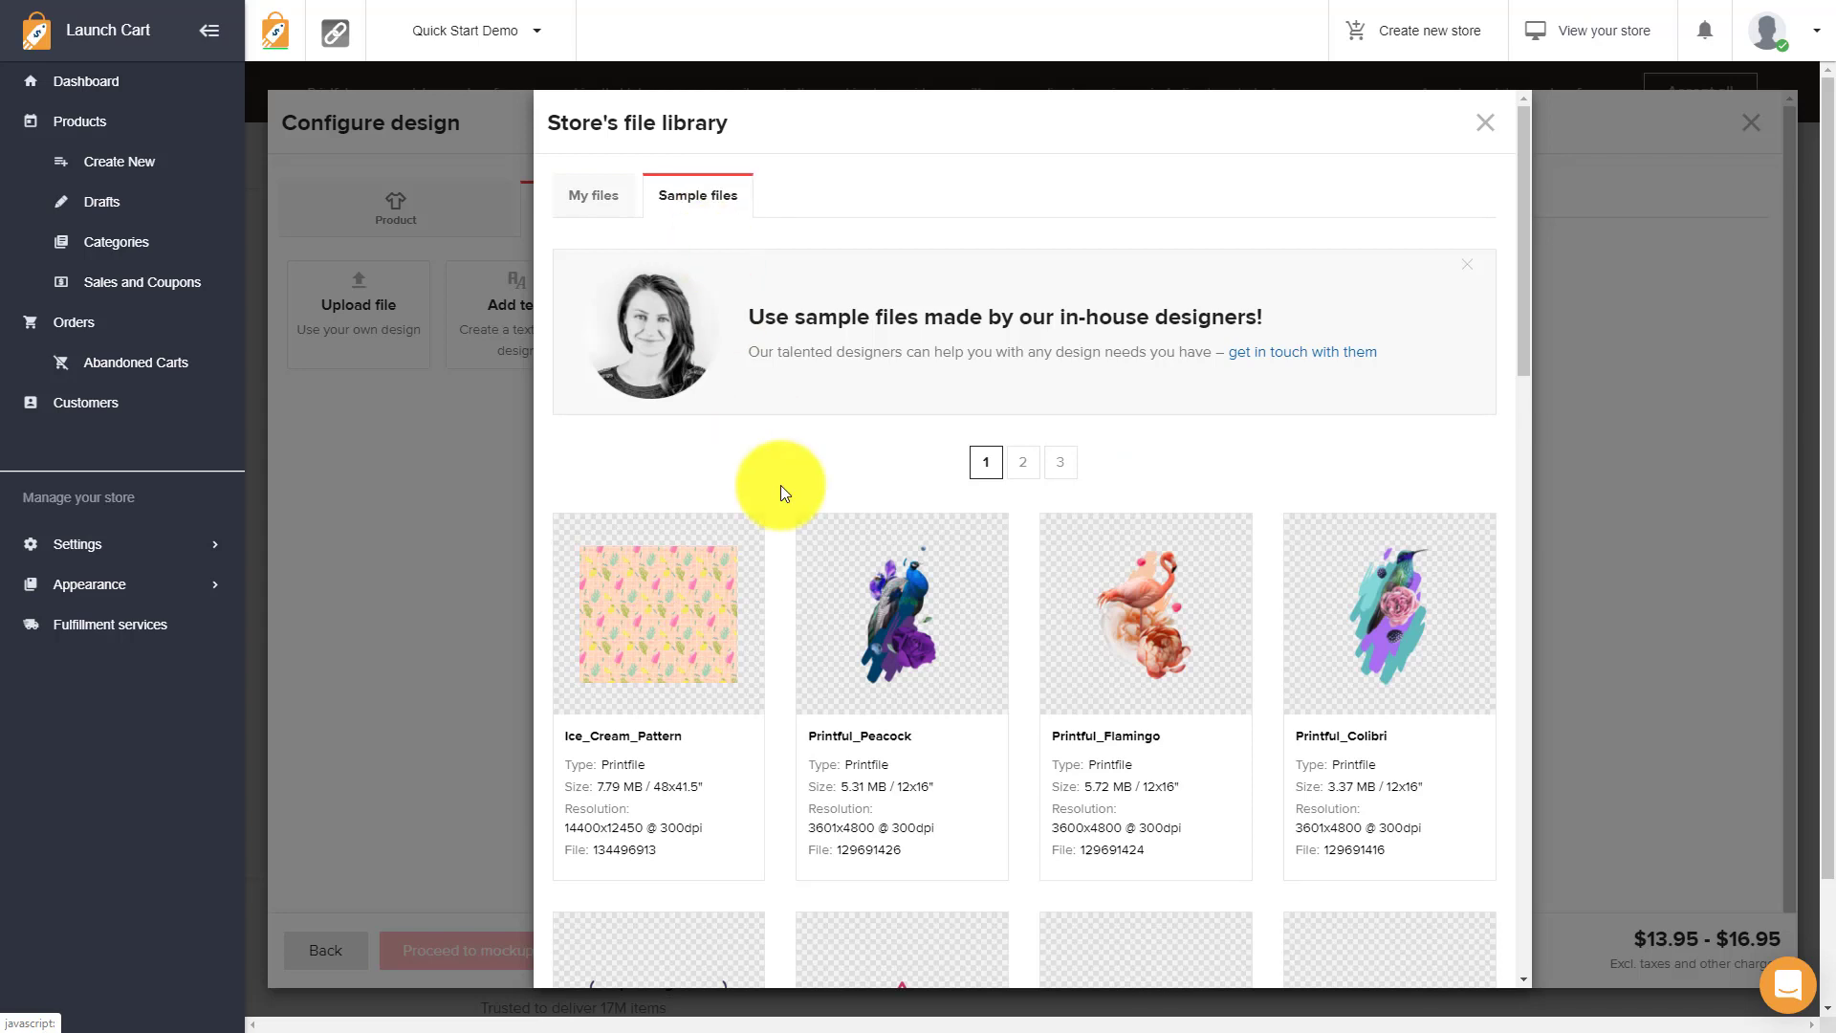
{"action": "scroll", "coordinate": [910, 457], "scroll_direction": "down", "scroll_amount": 1}
{"action": "scroll", "coordinate": [911, 457], "scroll_direction": "down", "scroll_amount": 4}
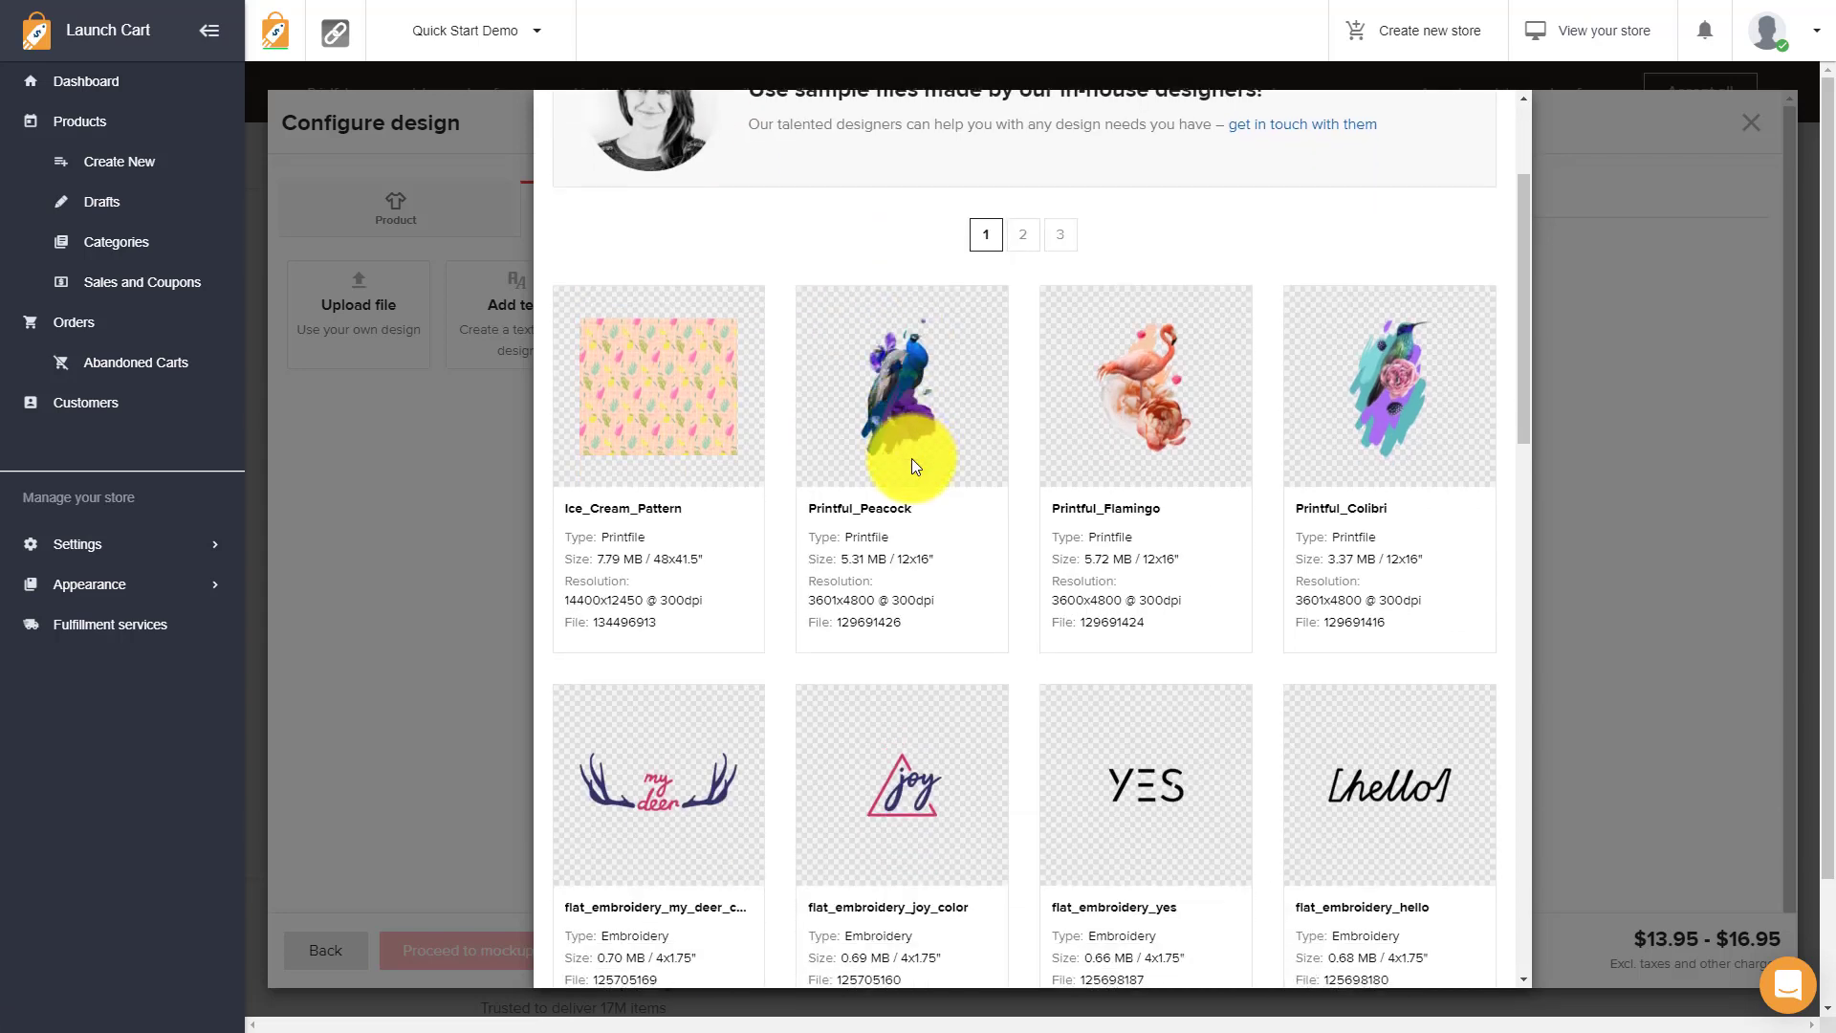
{"action": "mouse_move", "coordinate": [678, 662]}
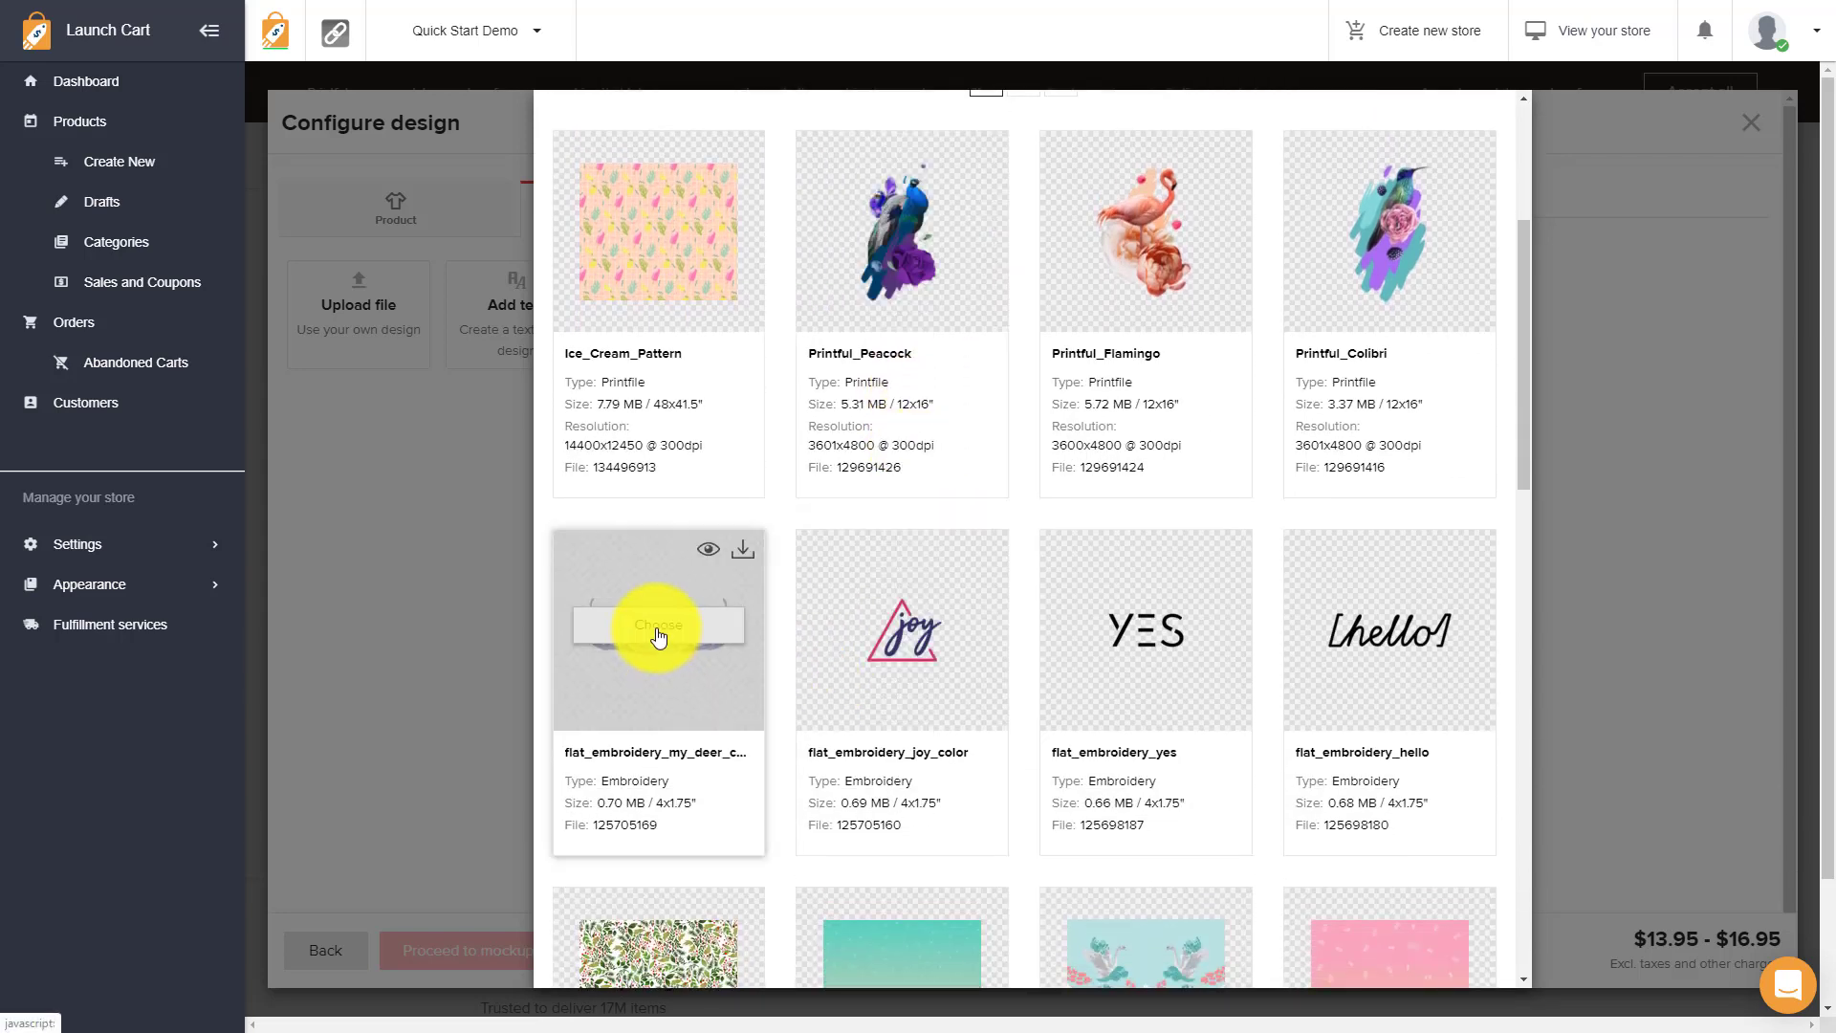
{"action": "left_click", "coordinate": [658, 629]}
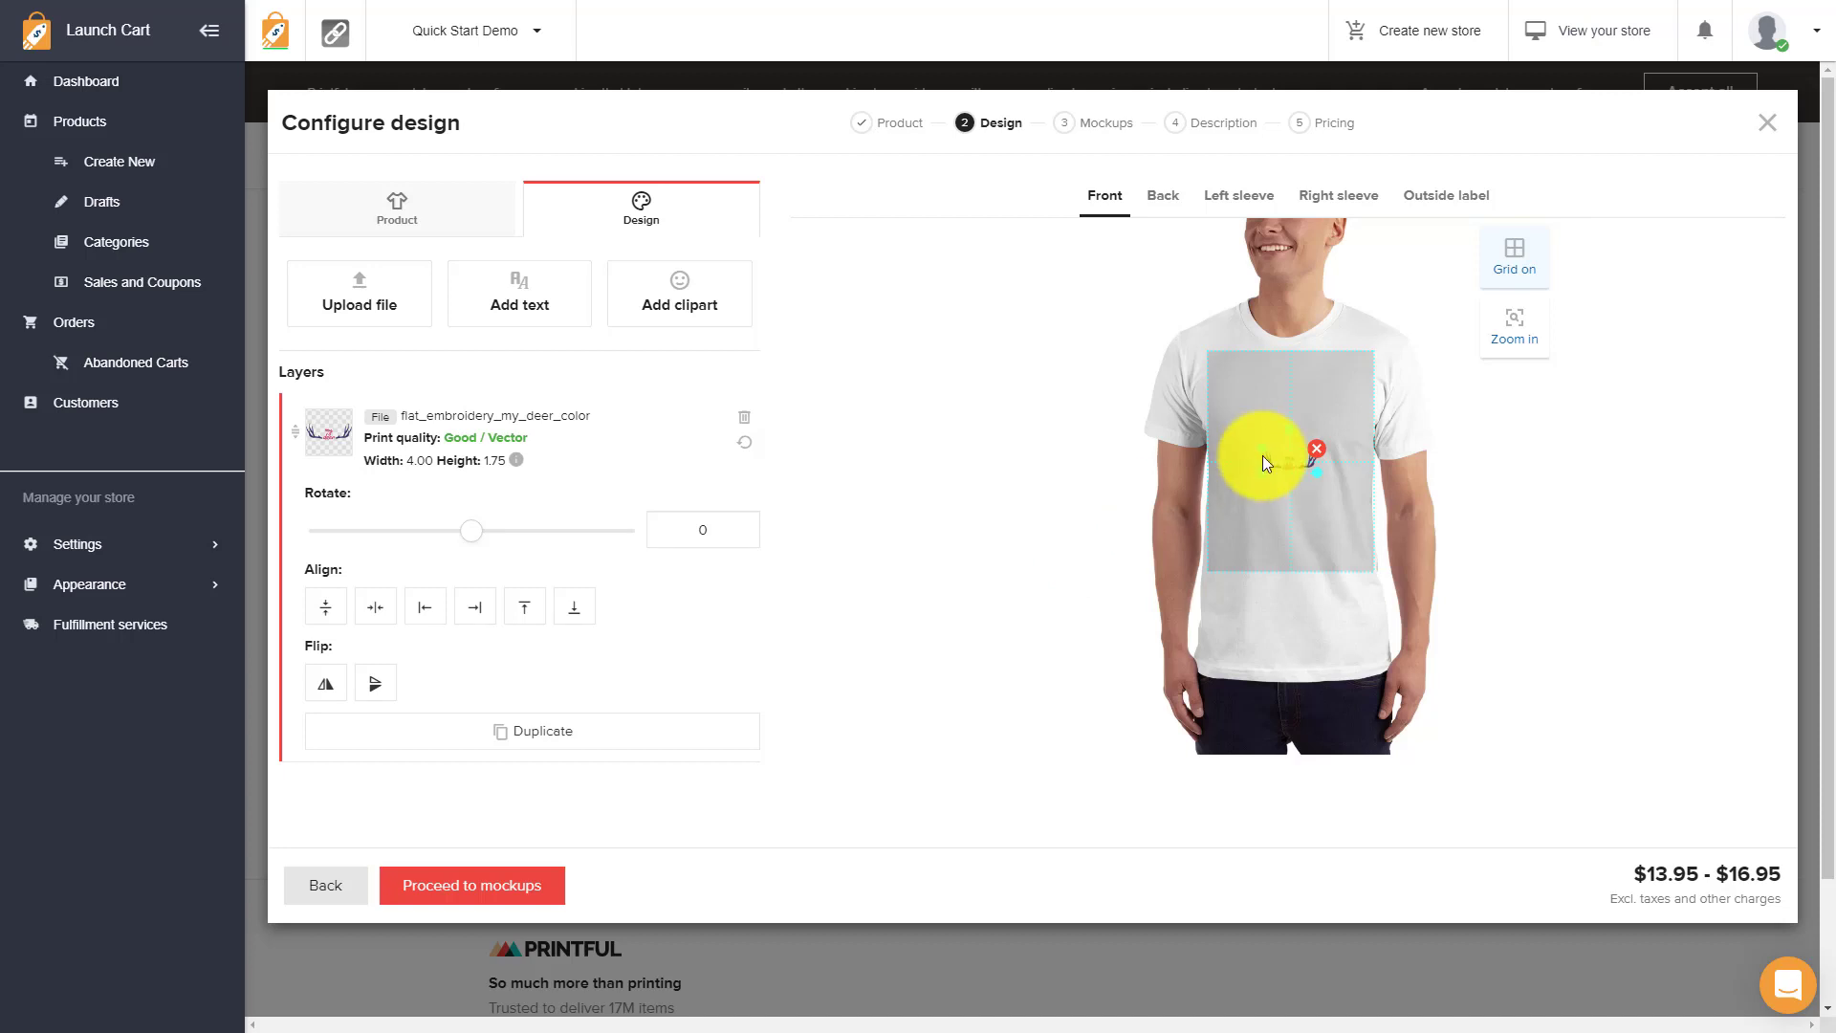
Reset the deer design, then scale it to 6.17 × 2.70 and position it high on the chest
{"action": "mouse_move", "coordinate": [1262, 464]}
{"action": "left_mouse_down"}
{"action": "mouse_move", "coordinate": [1201, 414]}
{"action": "mouse_move", "coordinate": [1237, 459]}
{"action": "mouse_move", "coordinate": [1239, 442]}
{"action": "left_mouse_up"}
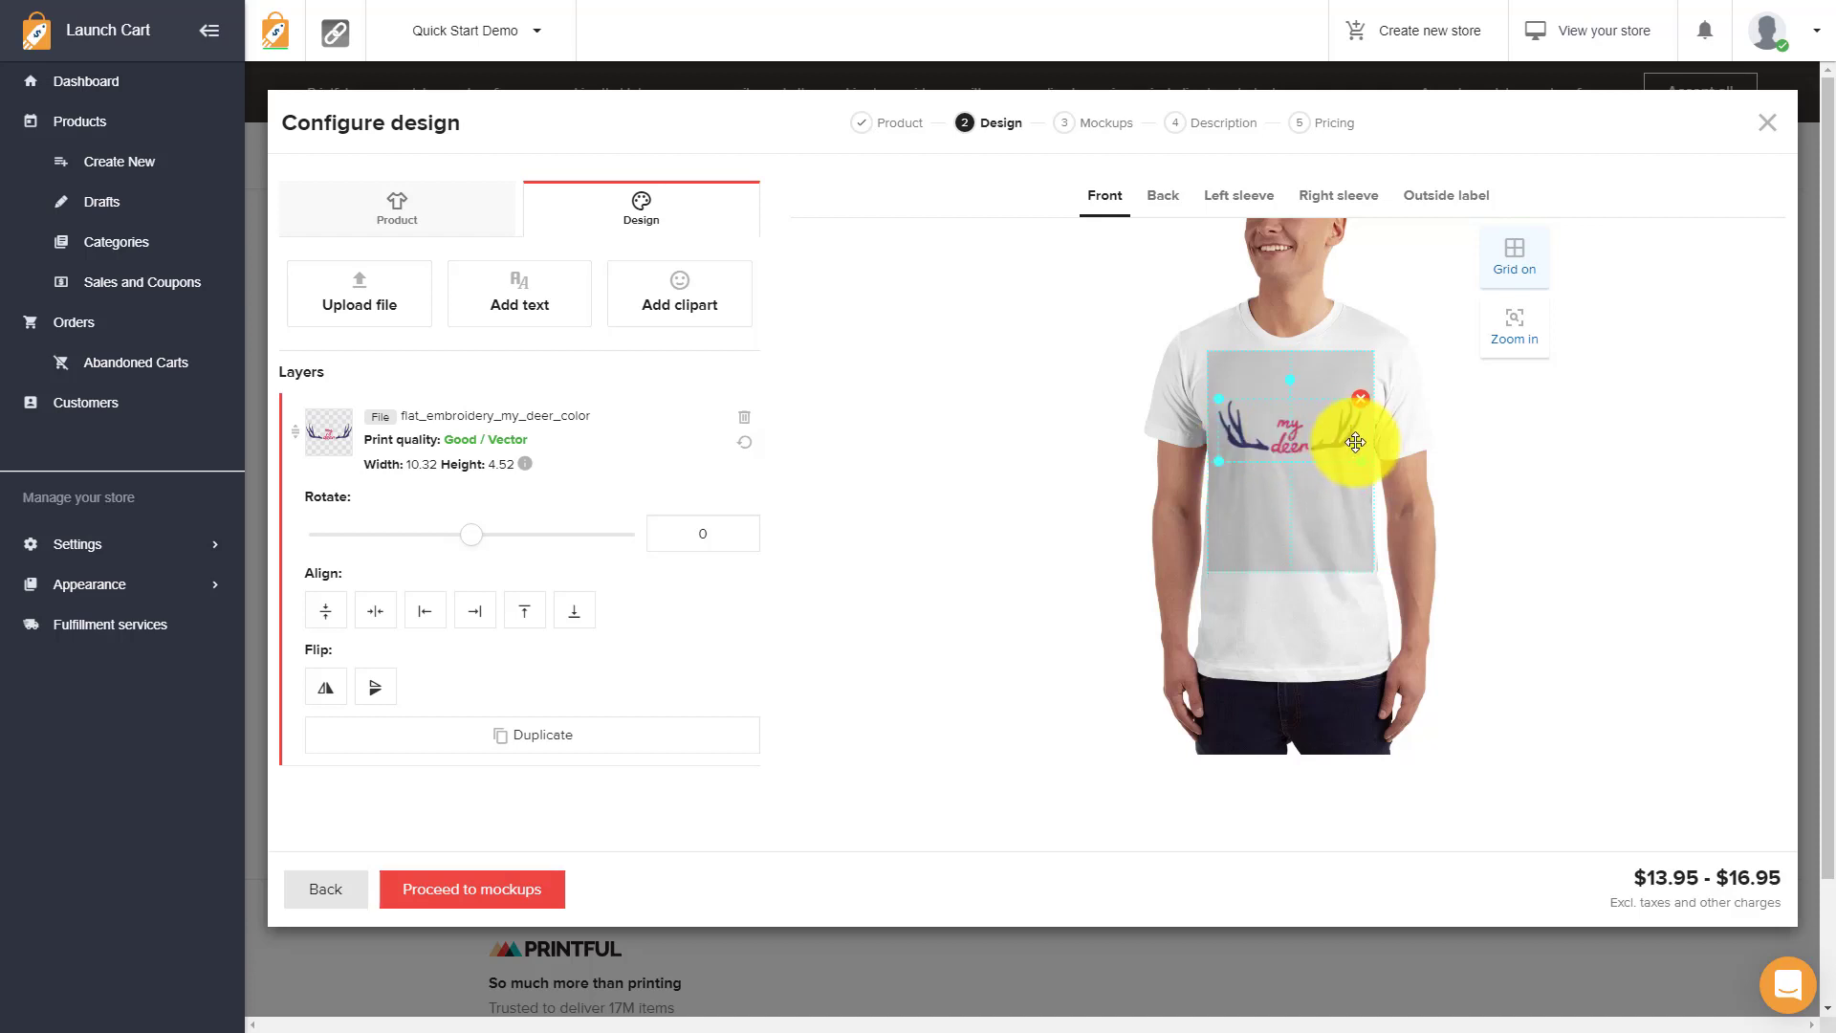
{"action": "left_click_drag", "start_coordinate": [1358, 460], "coordinate": [1283, 409]}
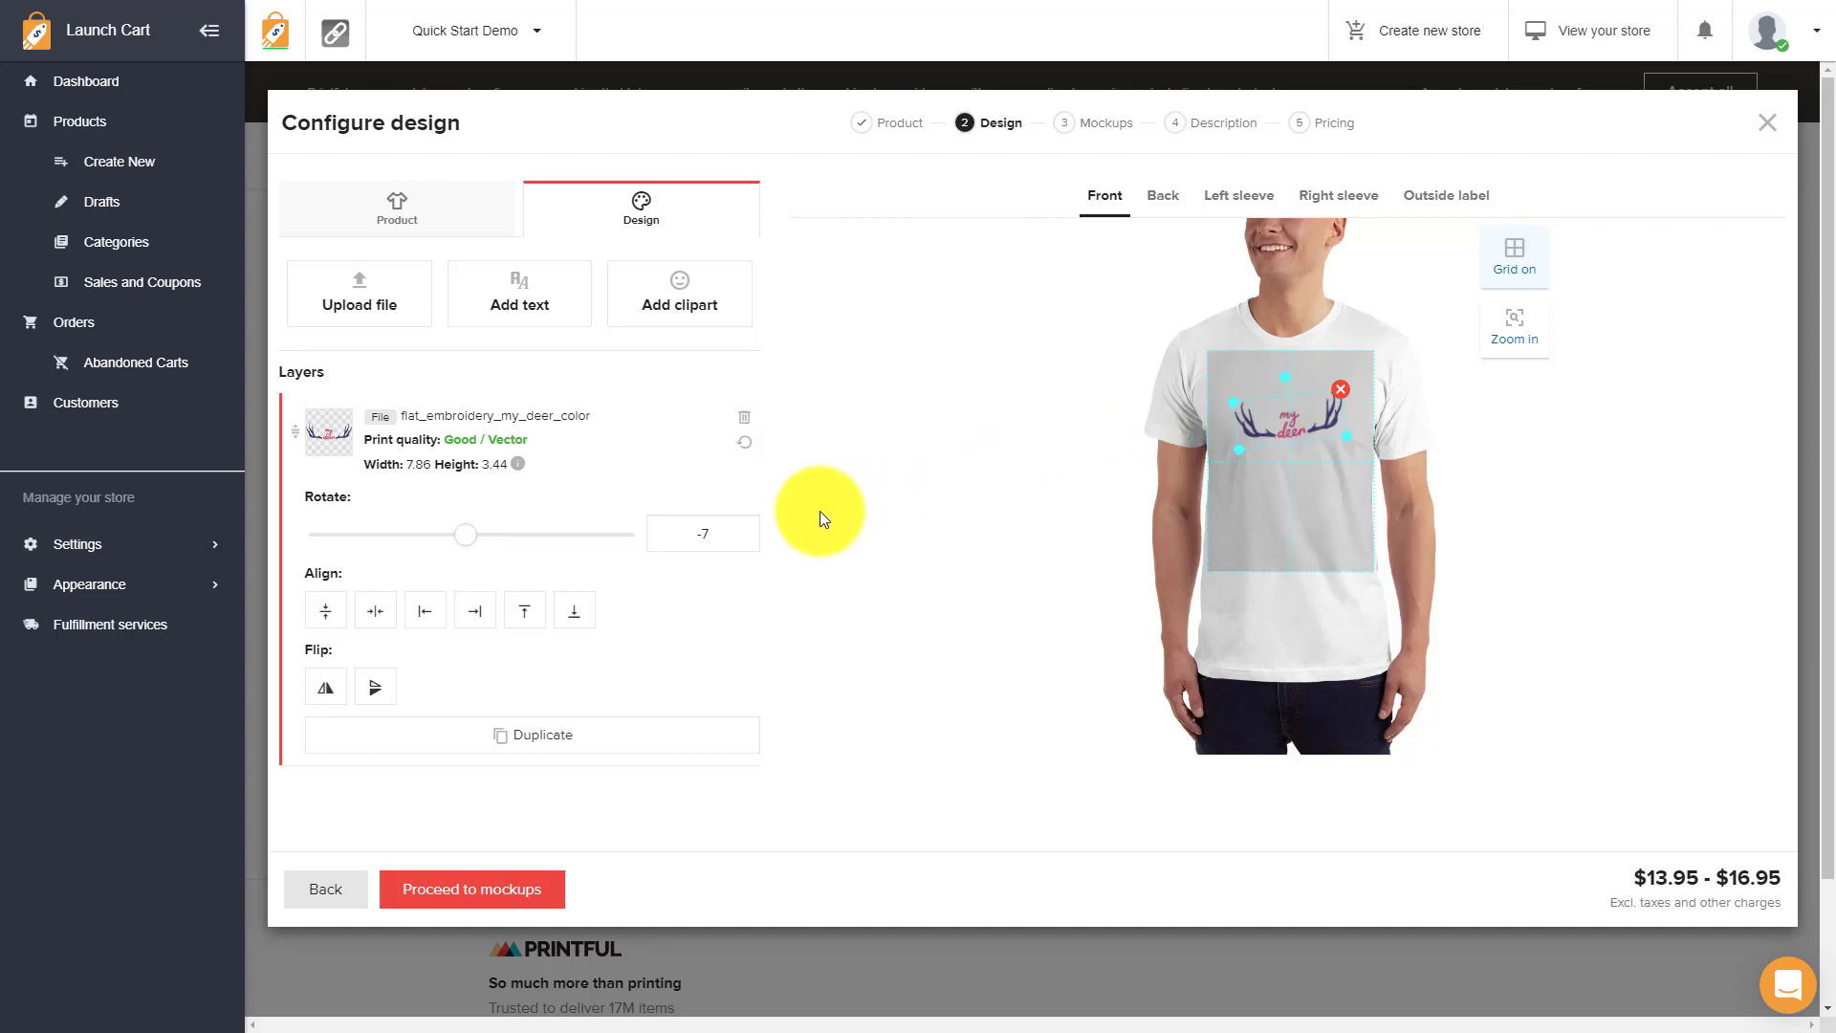
{"action": "left_click", "coordinate": [745, 445]}
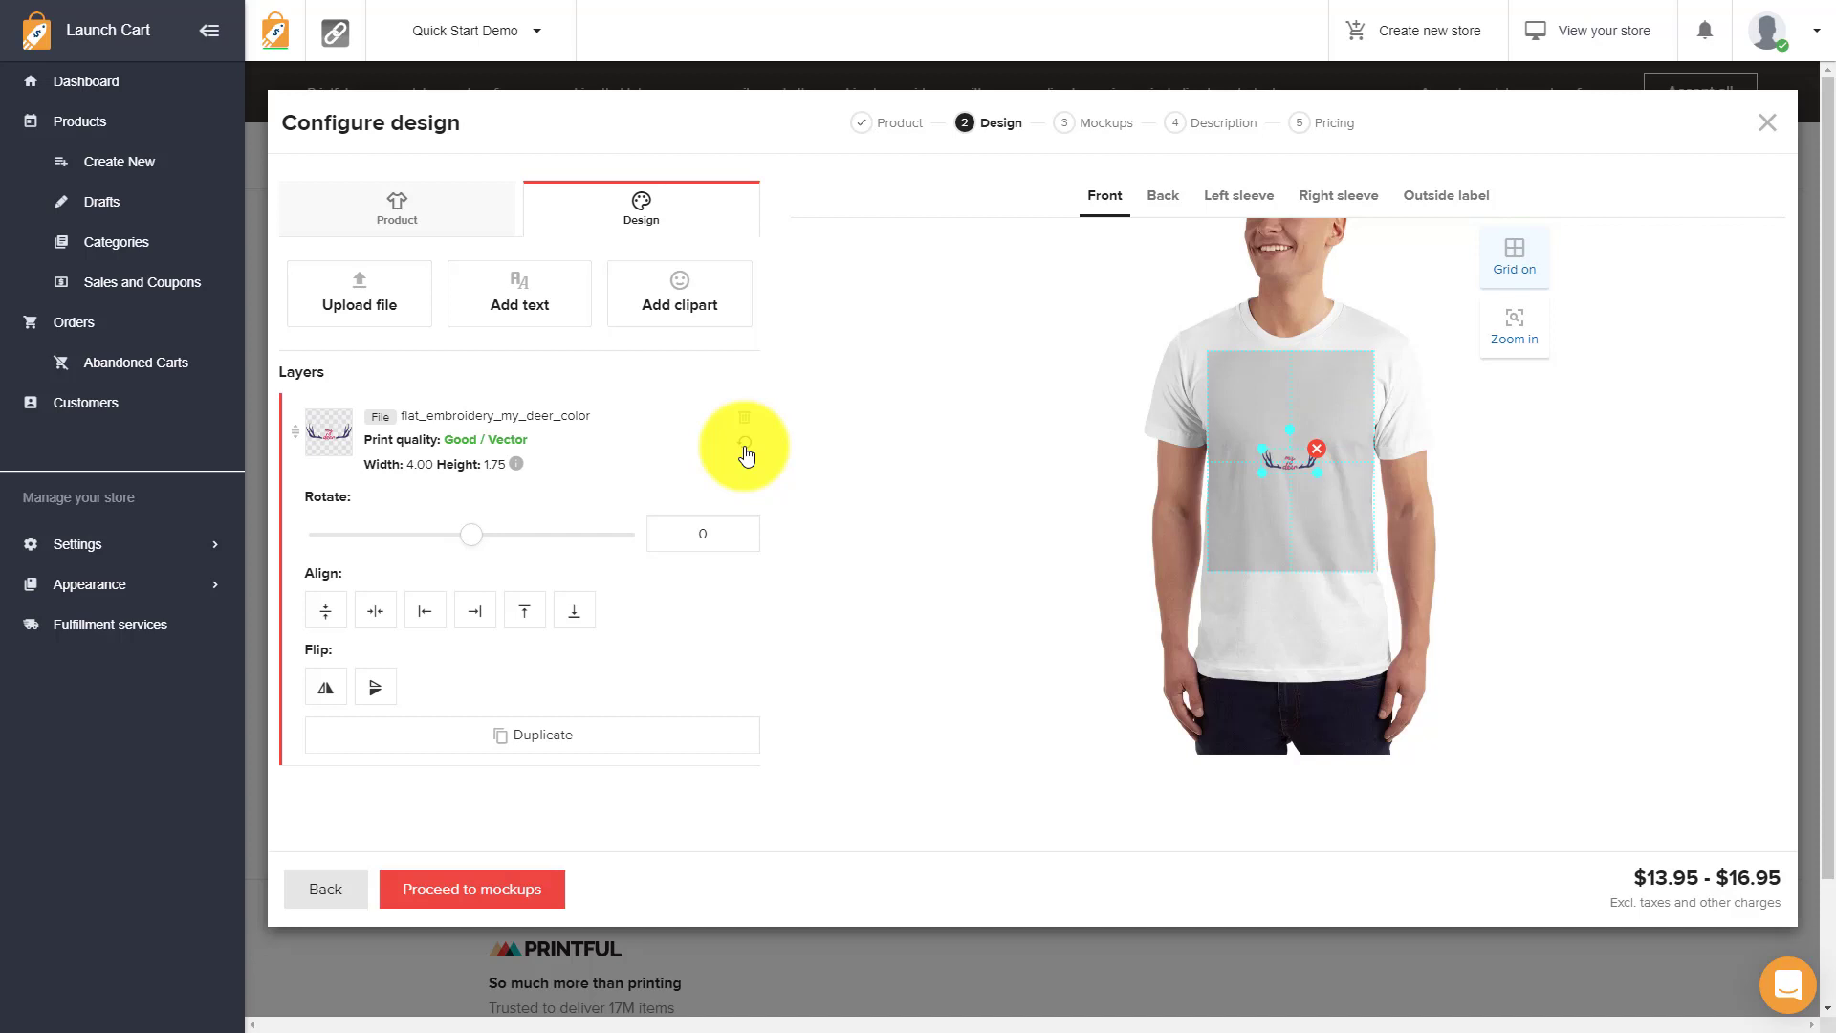
{"action": "left_click", "coordinate": [1515, 325]}
{"action": "left_click_drag", "start_coordinate": [1307, 491], "coordinate": [1287, 369]}
{"action": "mouse_move", "coordinate": [1385, 335]}
{"action": "left_mouse_down"}
{"action": "mouse_move", "coordinate": [1286, 380]}
{"action": "mouse_move", "coordinate": [1385, 341]}
{"action": "left_mouse_up"}
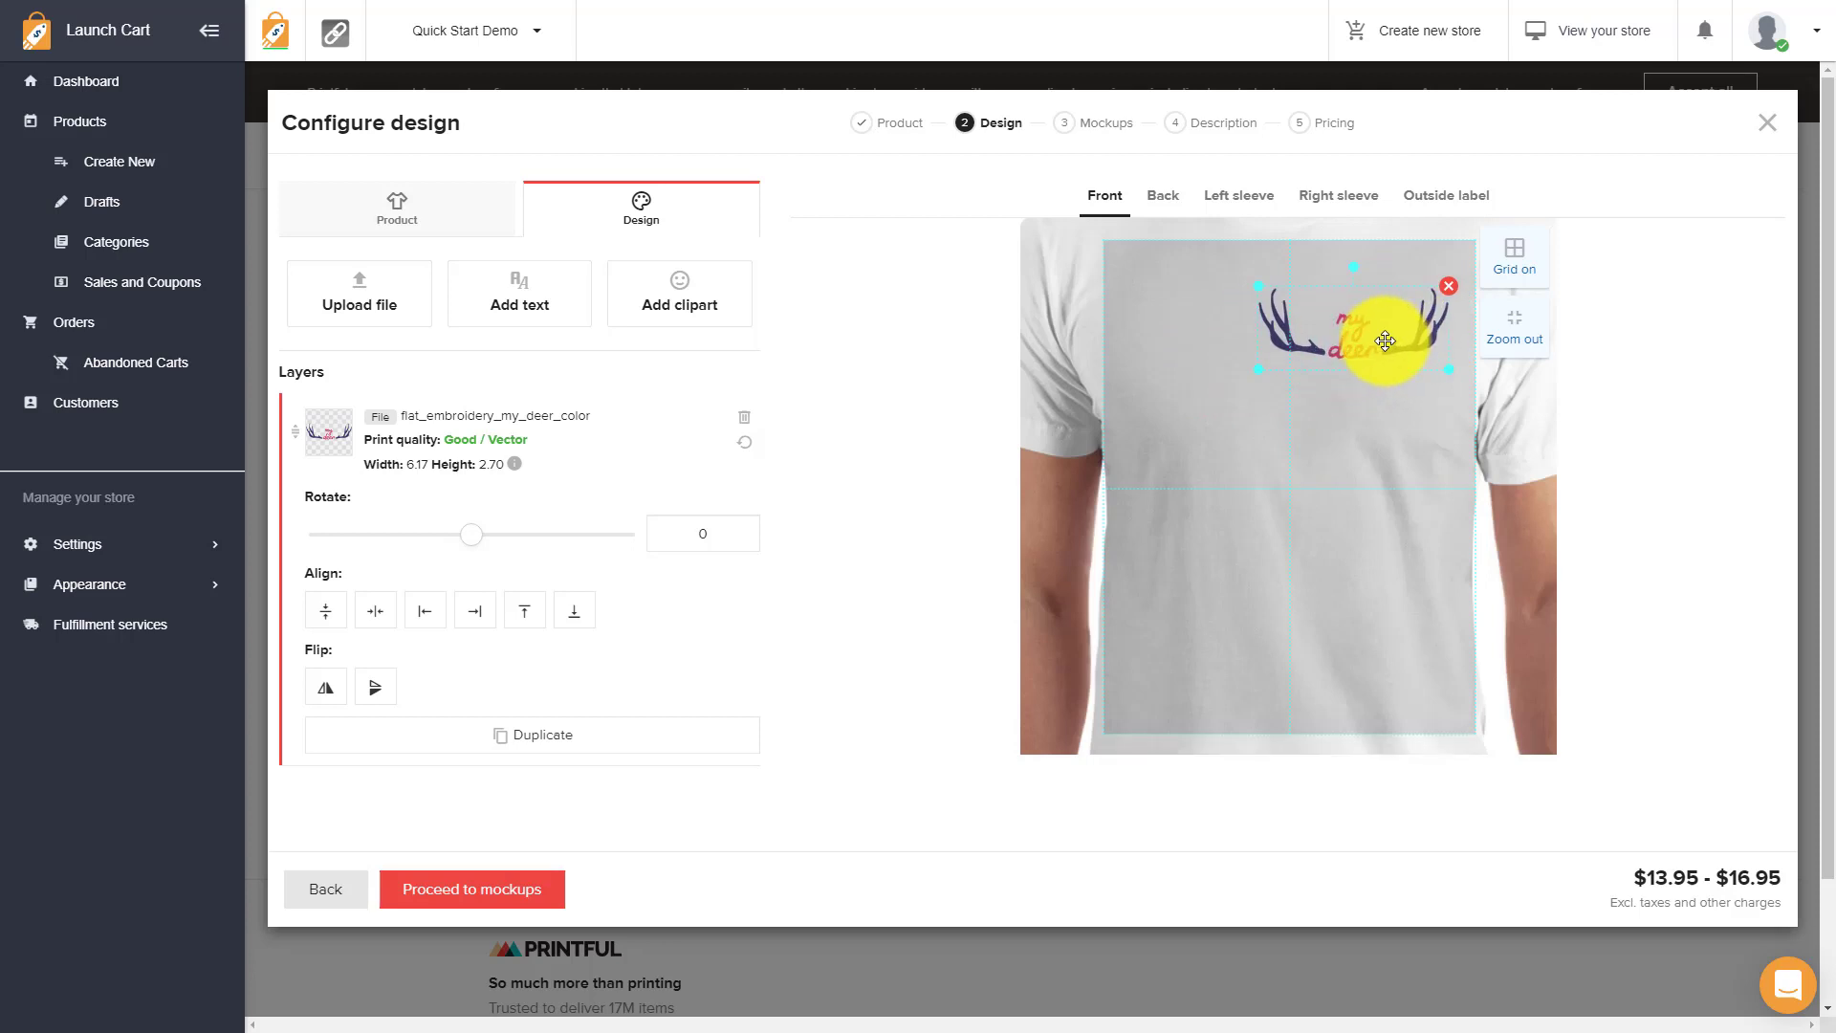
{"action": "left_click_drag", "start_coordinate": [1385, 342], "coordinate": [1367, 348]}
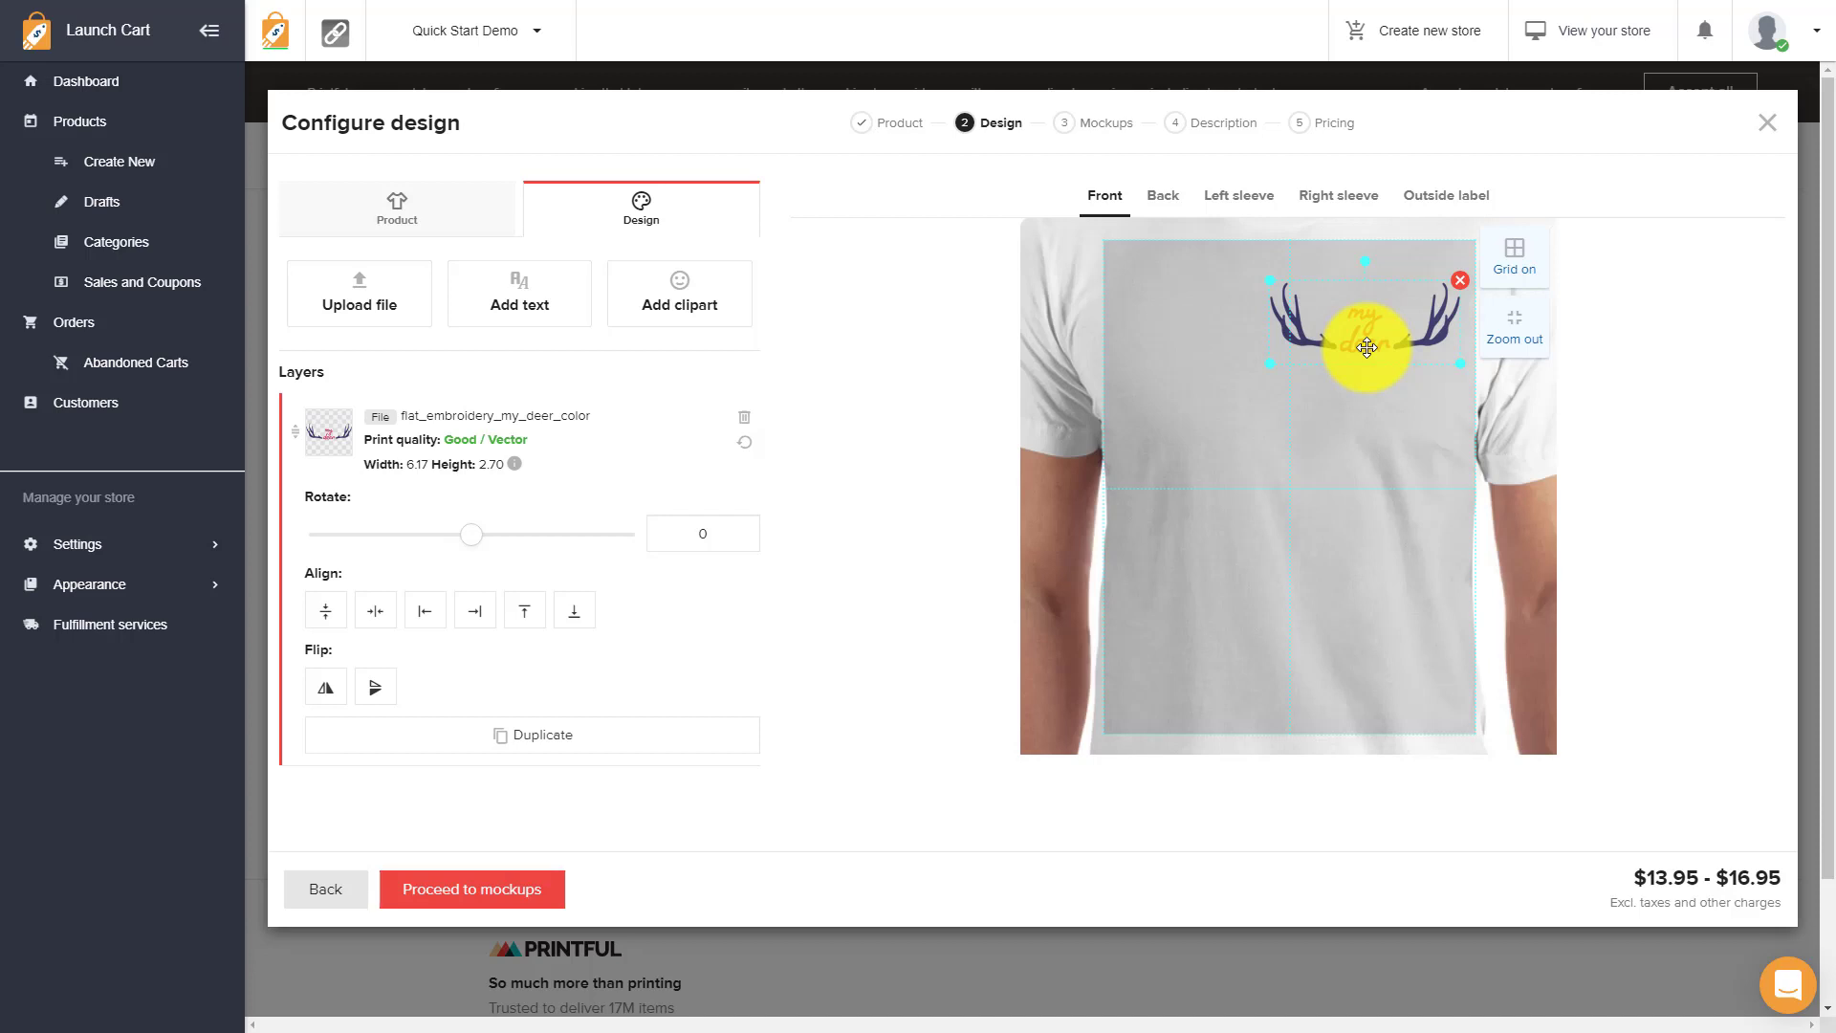
Put the Printful_Colibri sample on the shirt back at 12.00 × 16.00 and move it lower
{"action": "left_click", "coordinate": [1152, 209]}
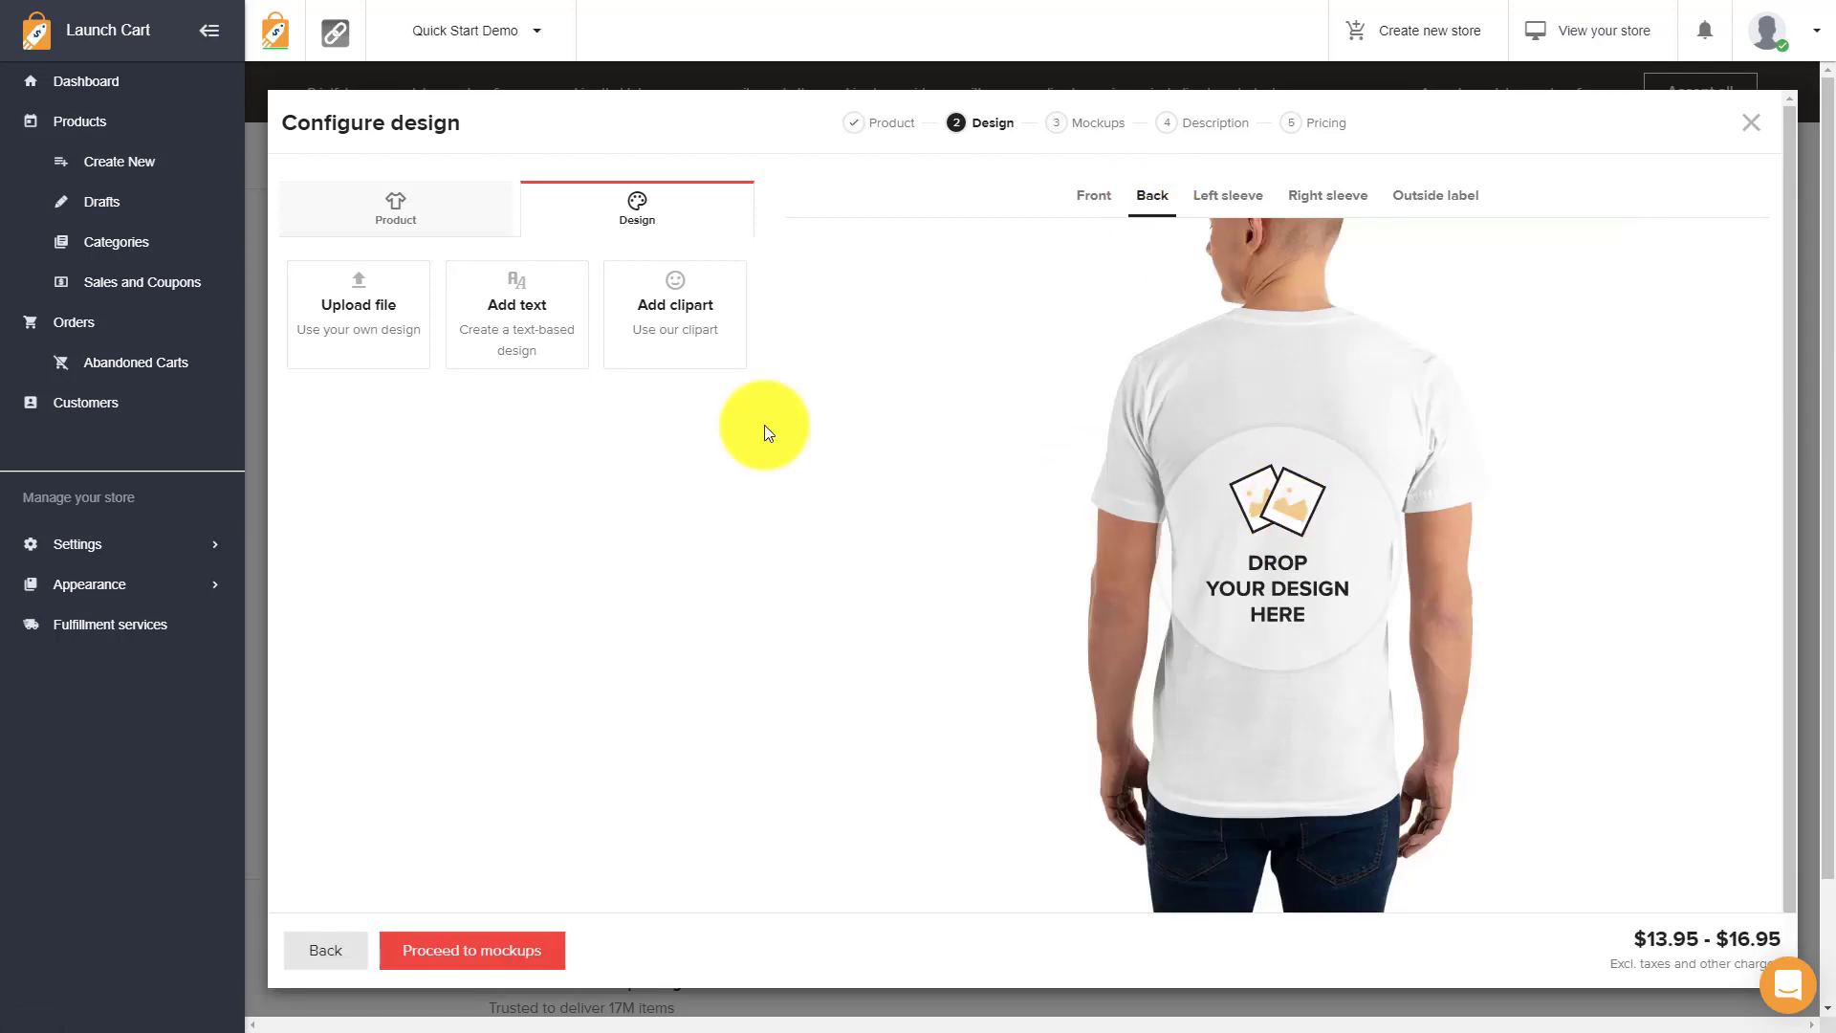
{"action": "left_click", "coordinate": [365, 326]}
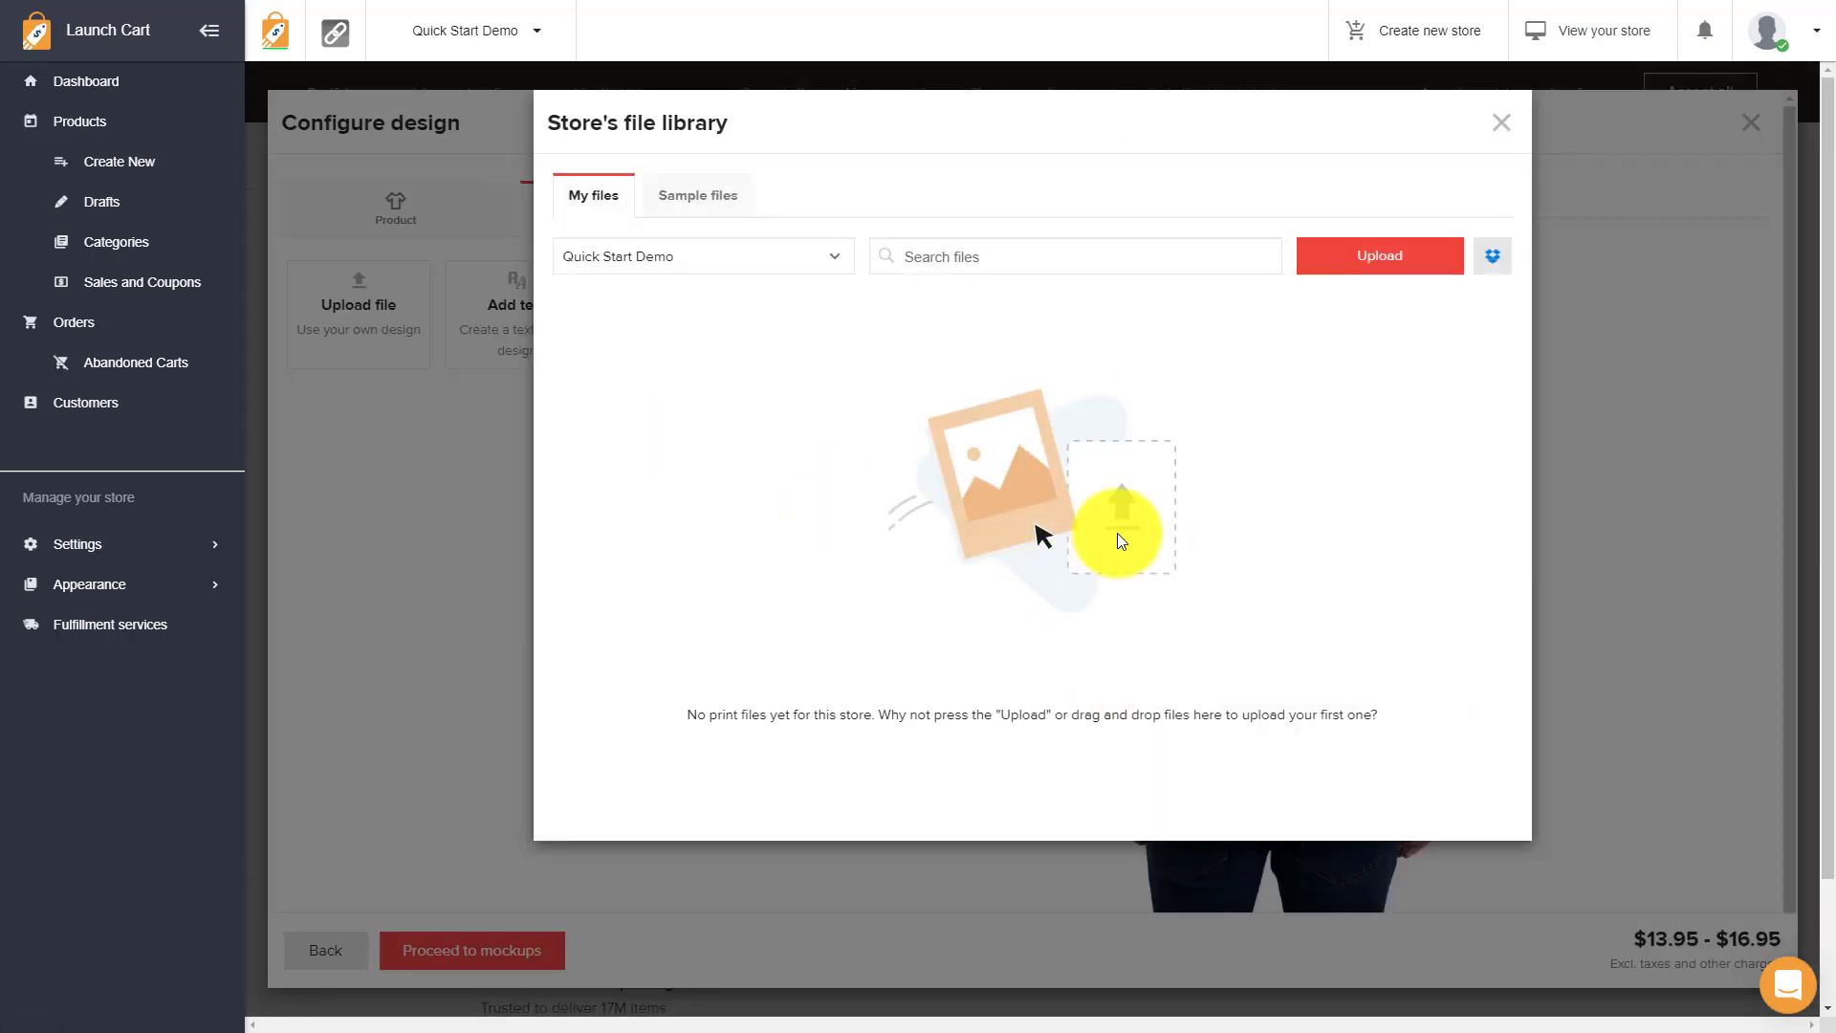
{"action": "left_click", "coordinate": [698, 196]}
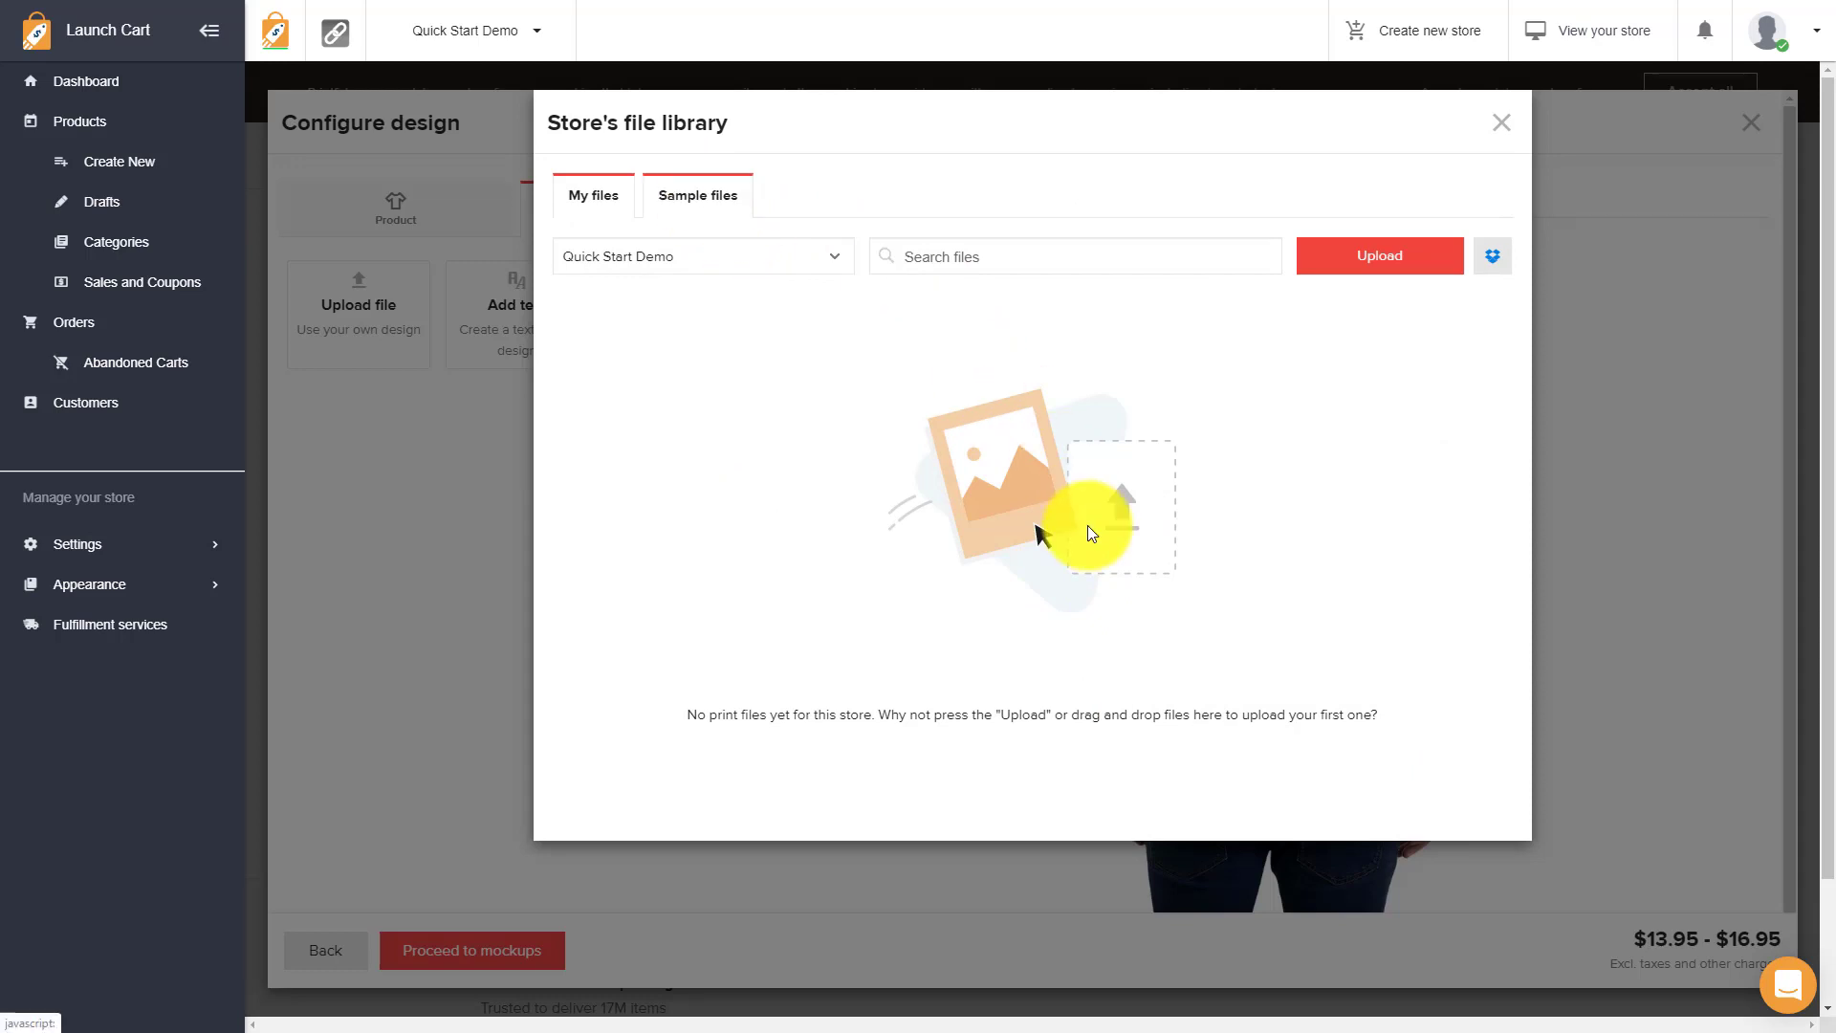
{"action": "left_click", "coordinate": [1388, 612]}
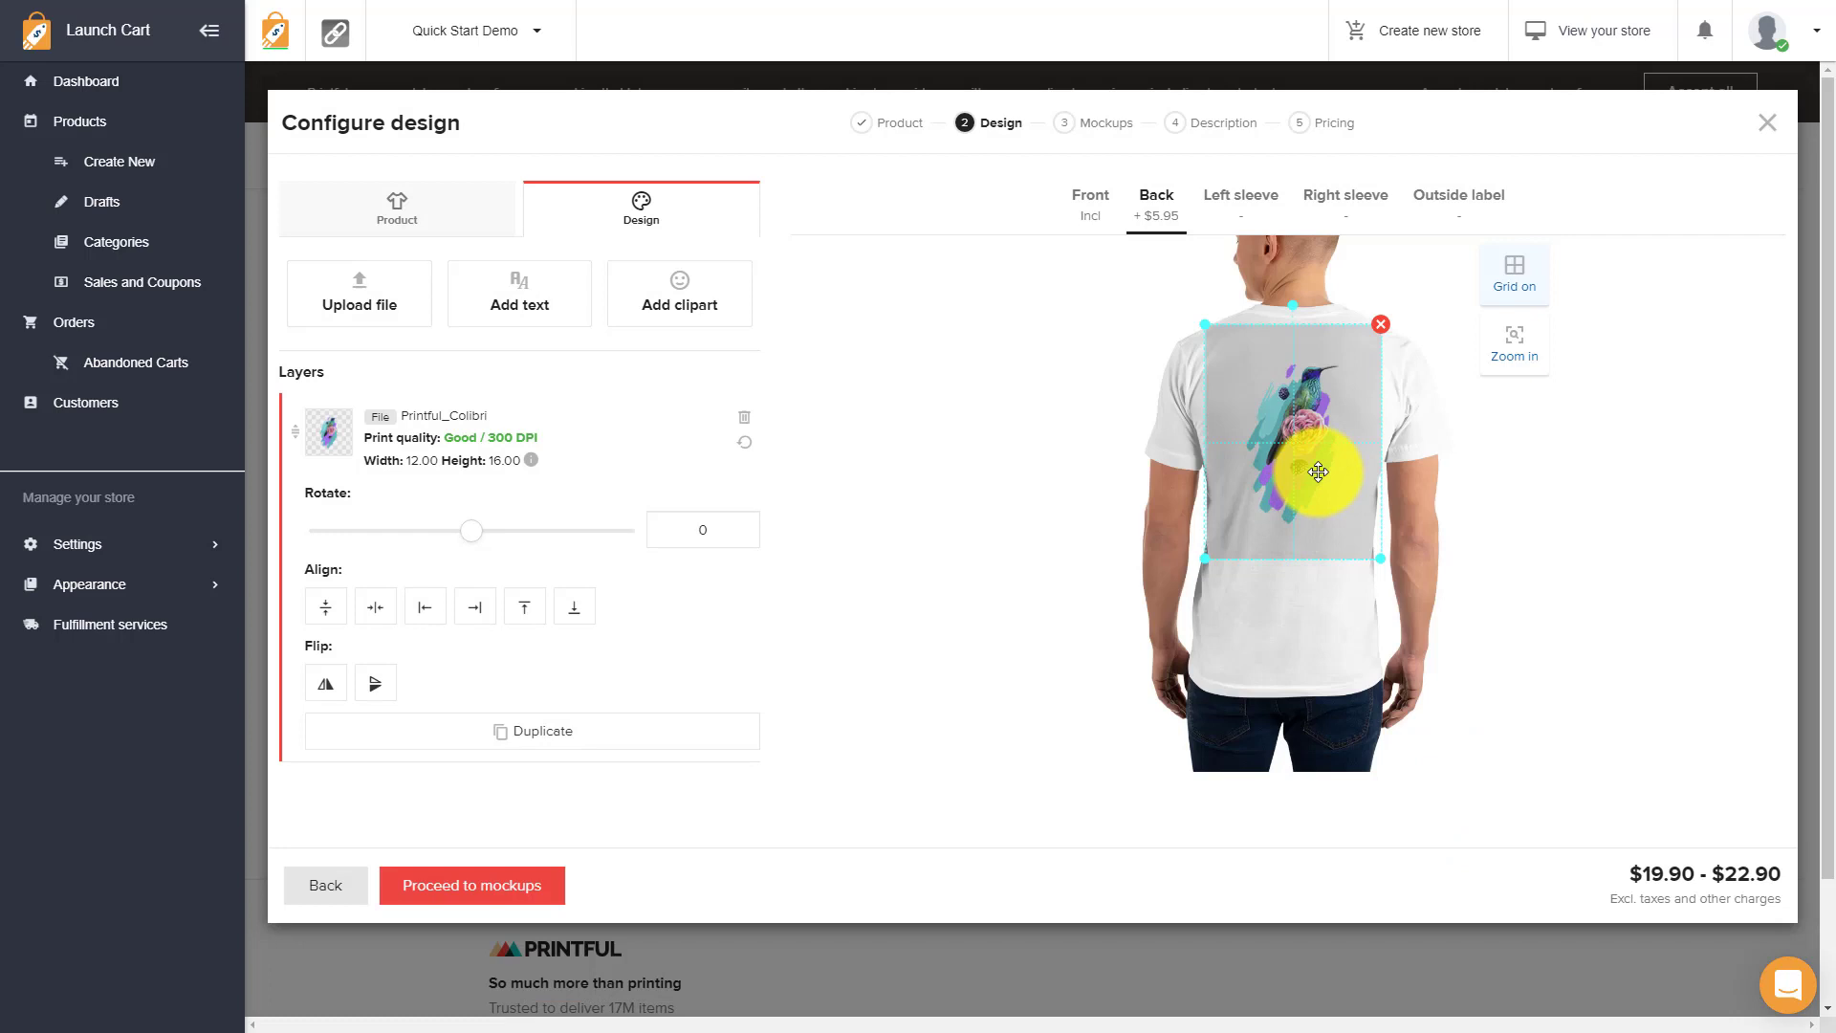
{"action": "mouse_move", "coordinate": [1285, 415]}
{"action": "left_mouse_down"}
{"action": "mouse_move", "coordinate": [1282, 445]}
{"action": "mouse_move", "coordinate": [1299, 439]}
{"action": "left_mouse_up"}
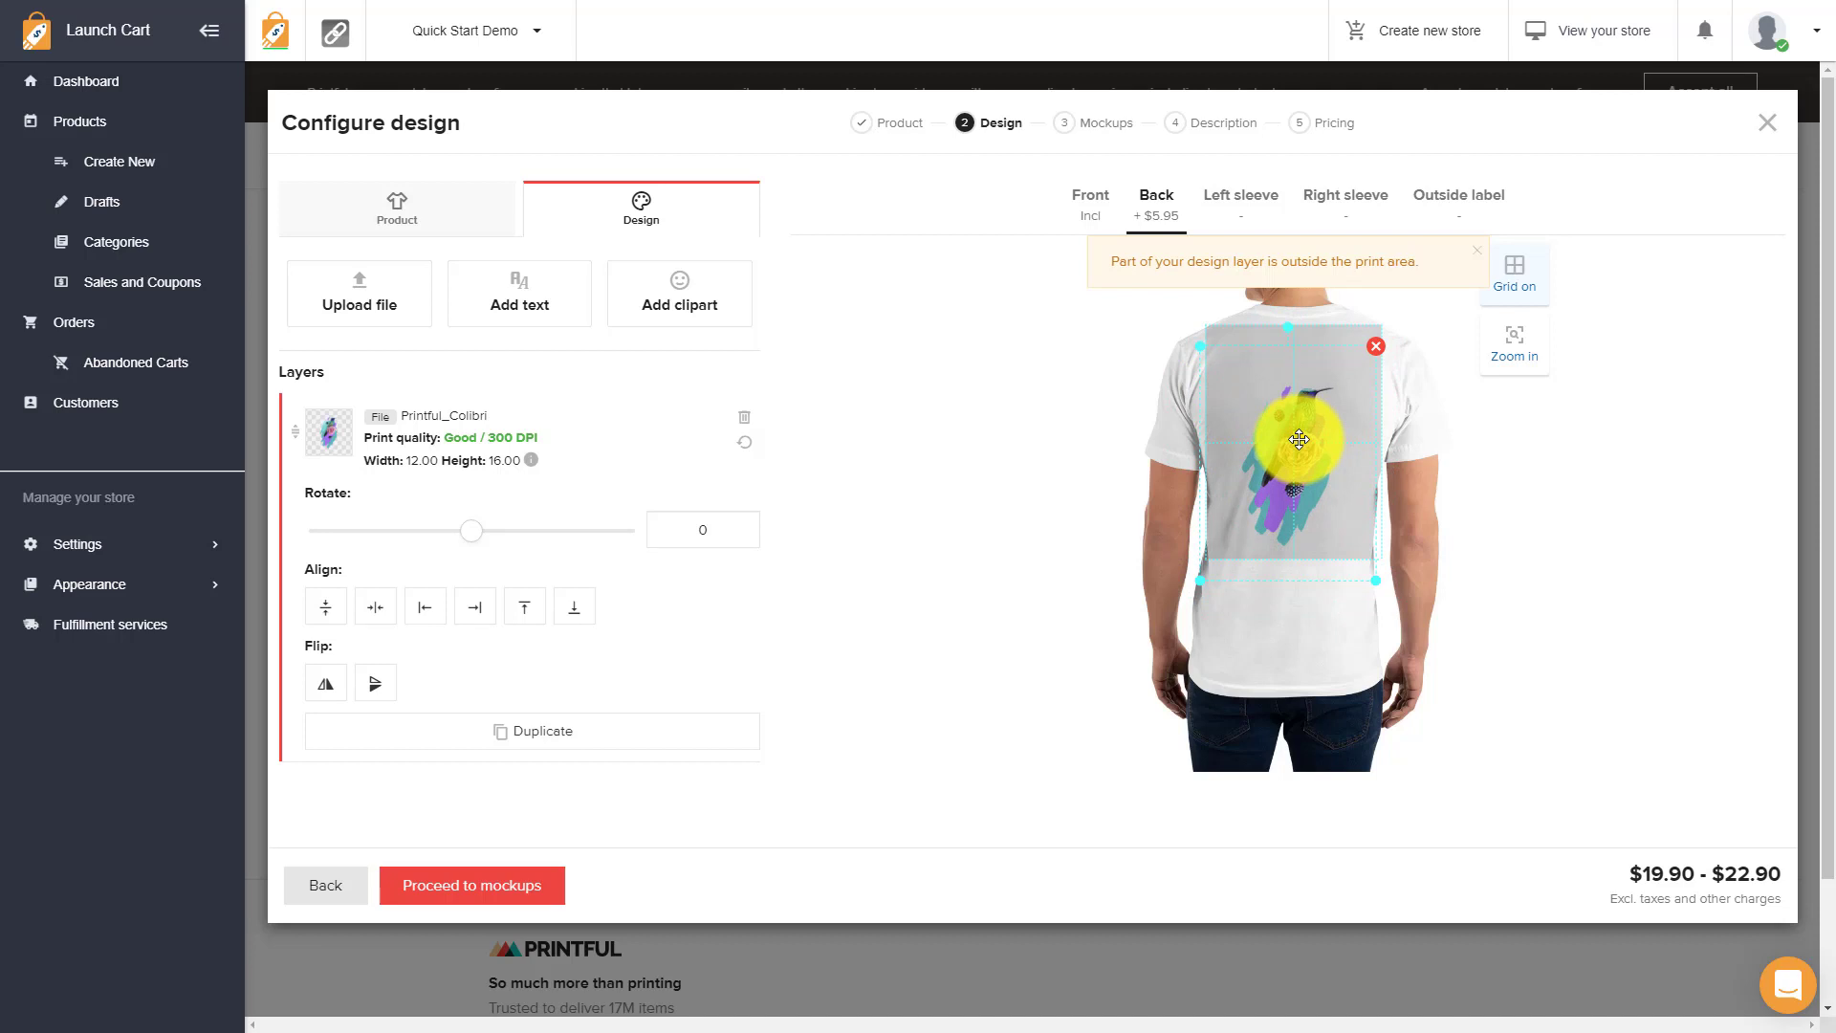
Check the left sleeve, right sleeve and outside label print areas, then return to the front
{"action": "left_click", "coordinate": [1236, 218]}
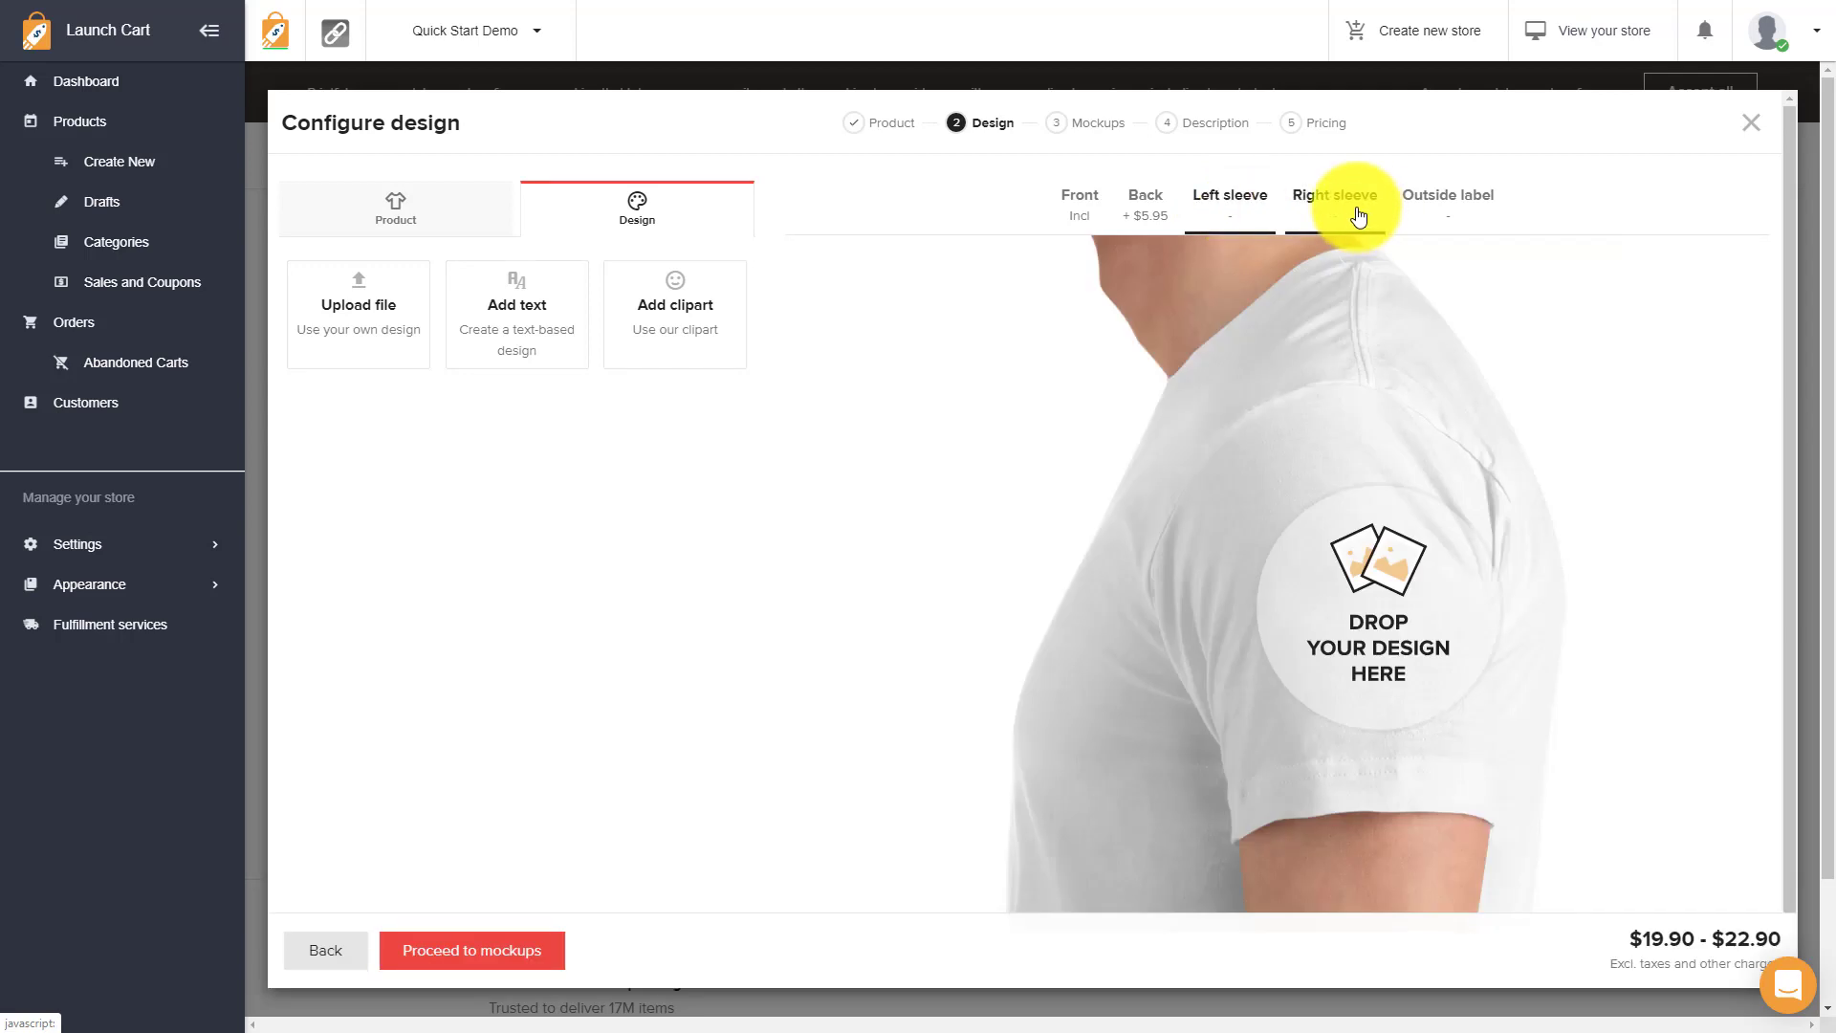
{"action": "left_click", "coordinate": [1358, 217]}
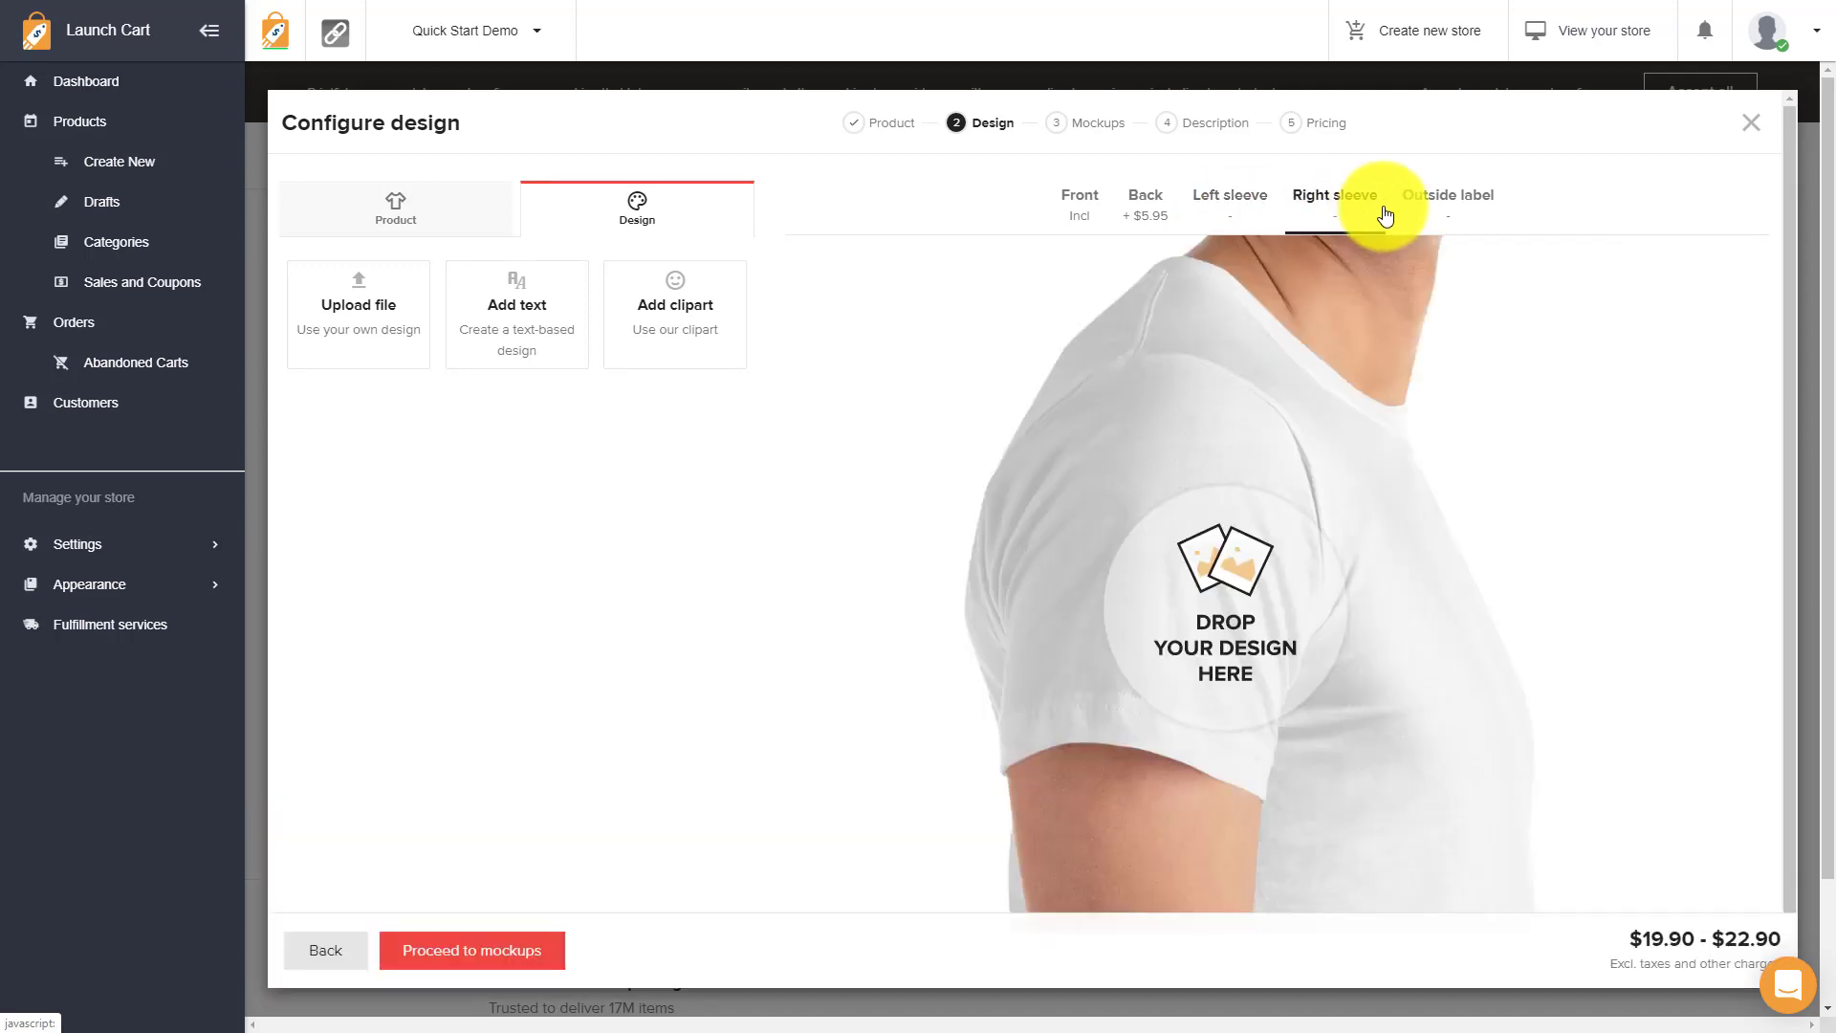
{"action": "left_click", "coordinate": [1424, 208]}
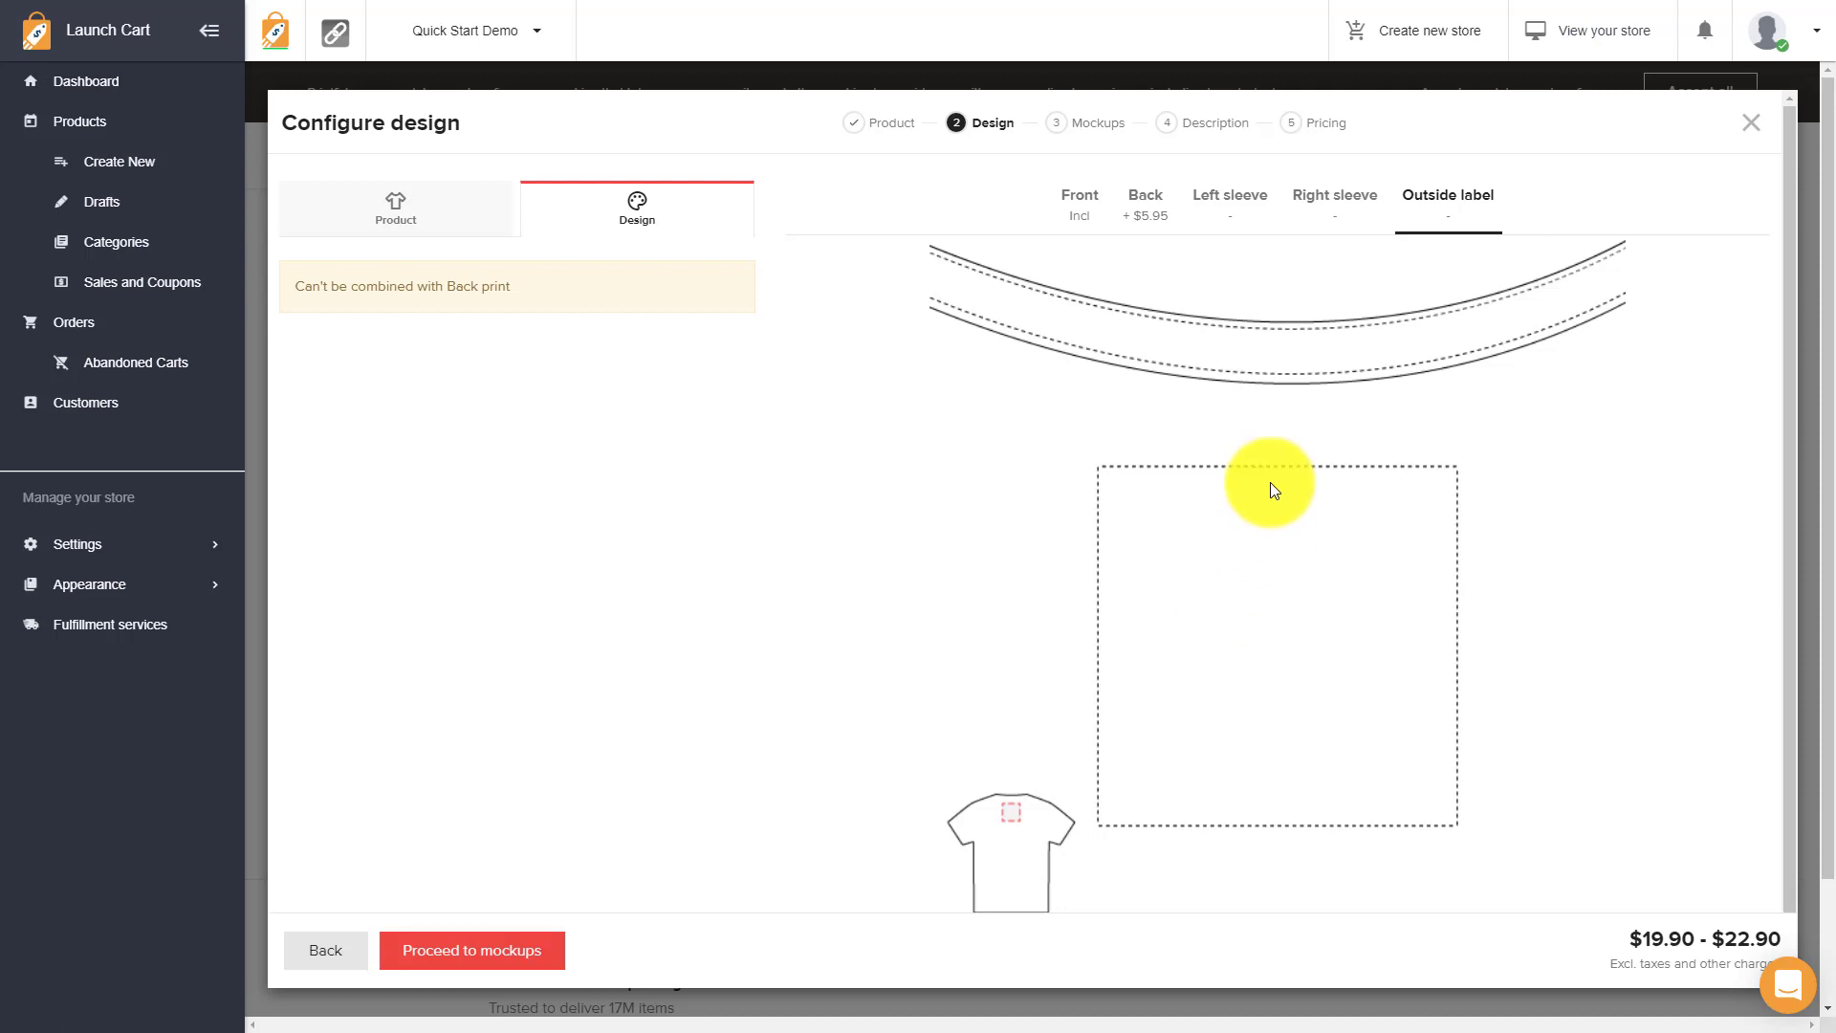
{"action": "left_click", "coordinate": [1079, 202]}
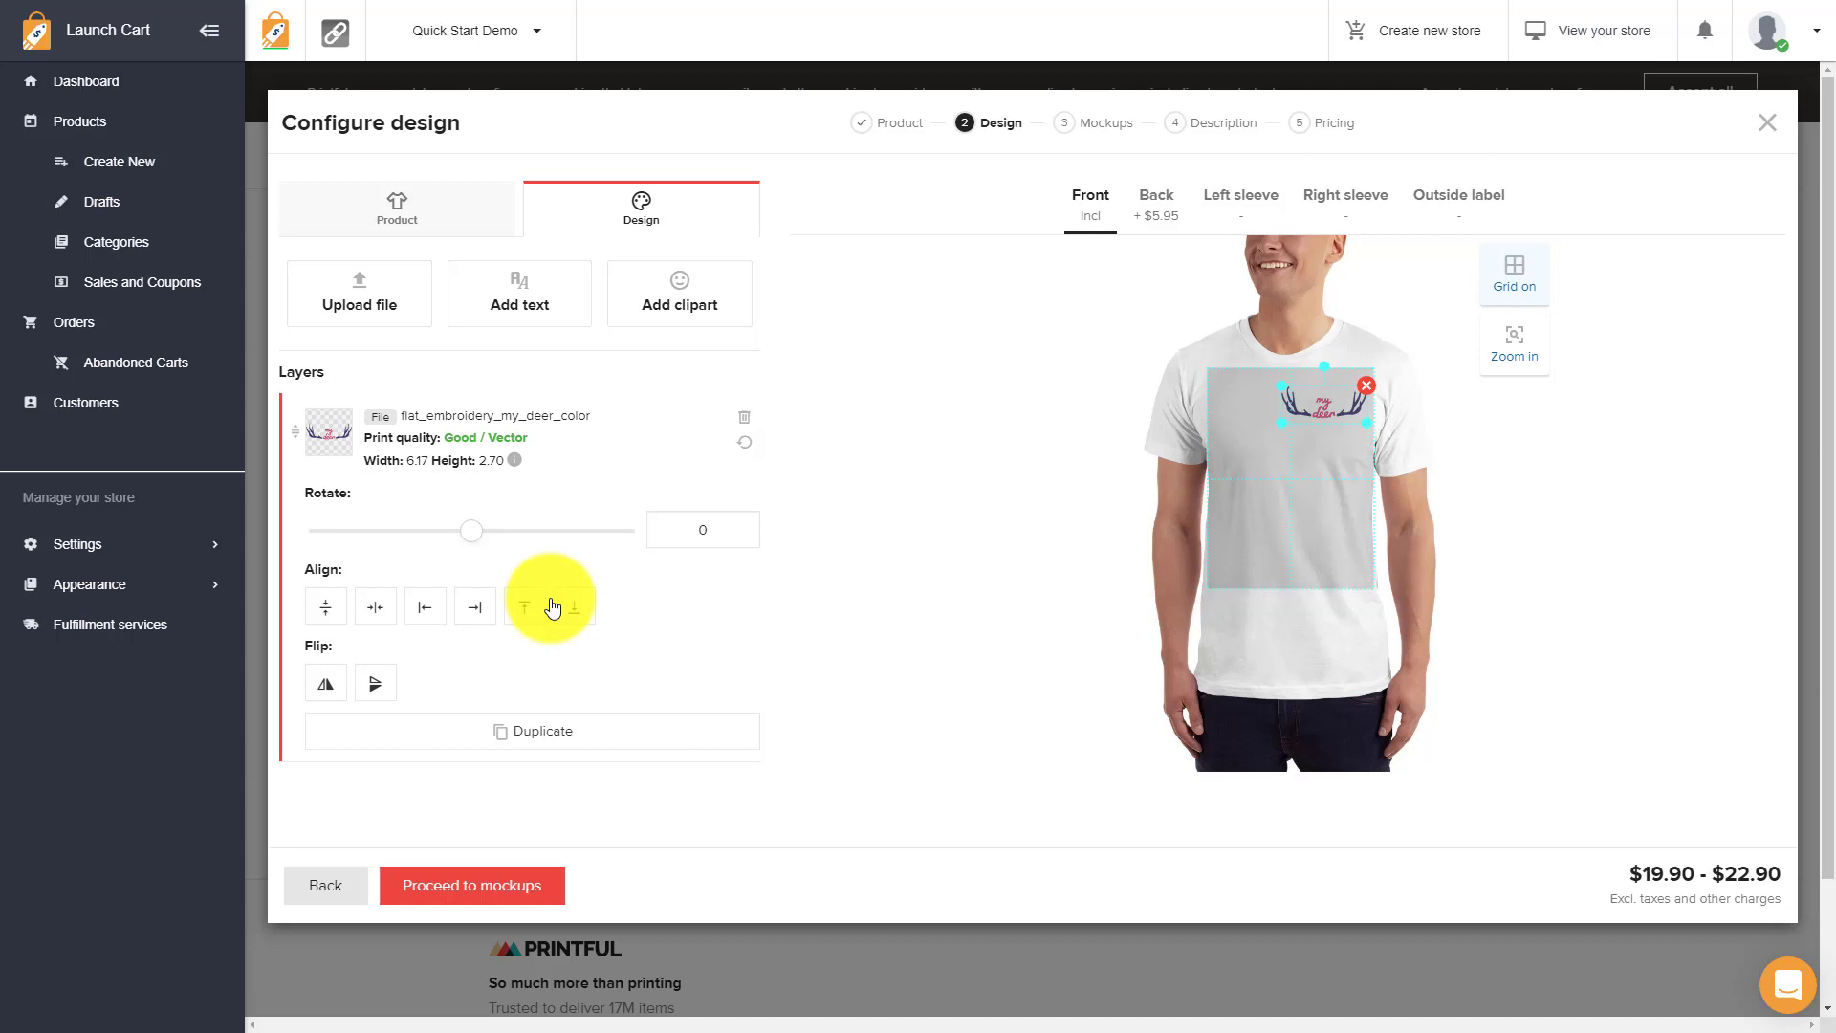
Move on to mockups and choose the Wrinkled mockup style for the front and back images
{"action": "left_click", "coordinate": [497, 896]}
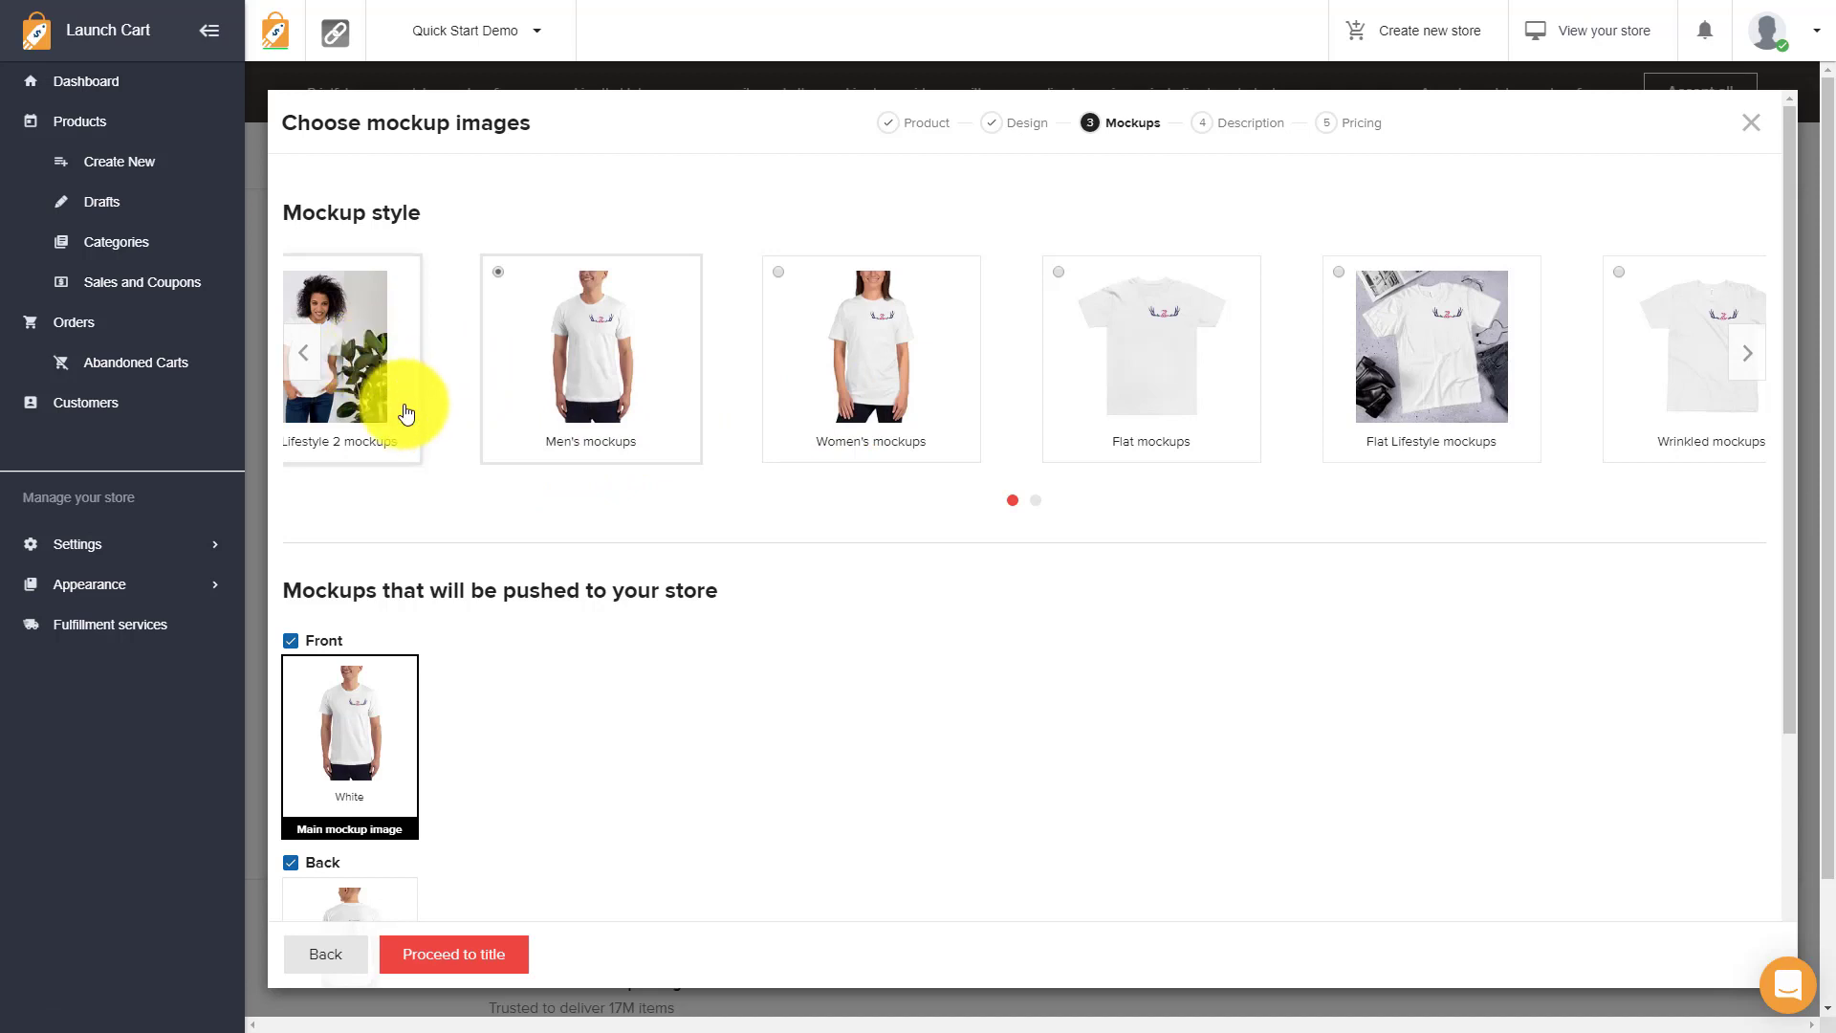
{"action": "left_click", "coordinate": [304, 352]}
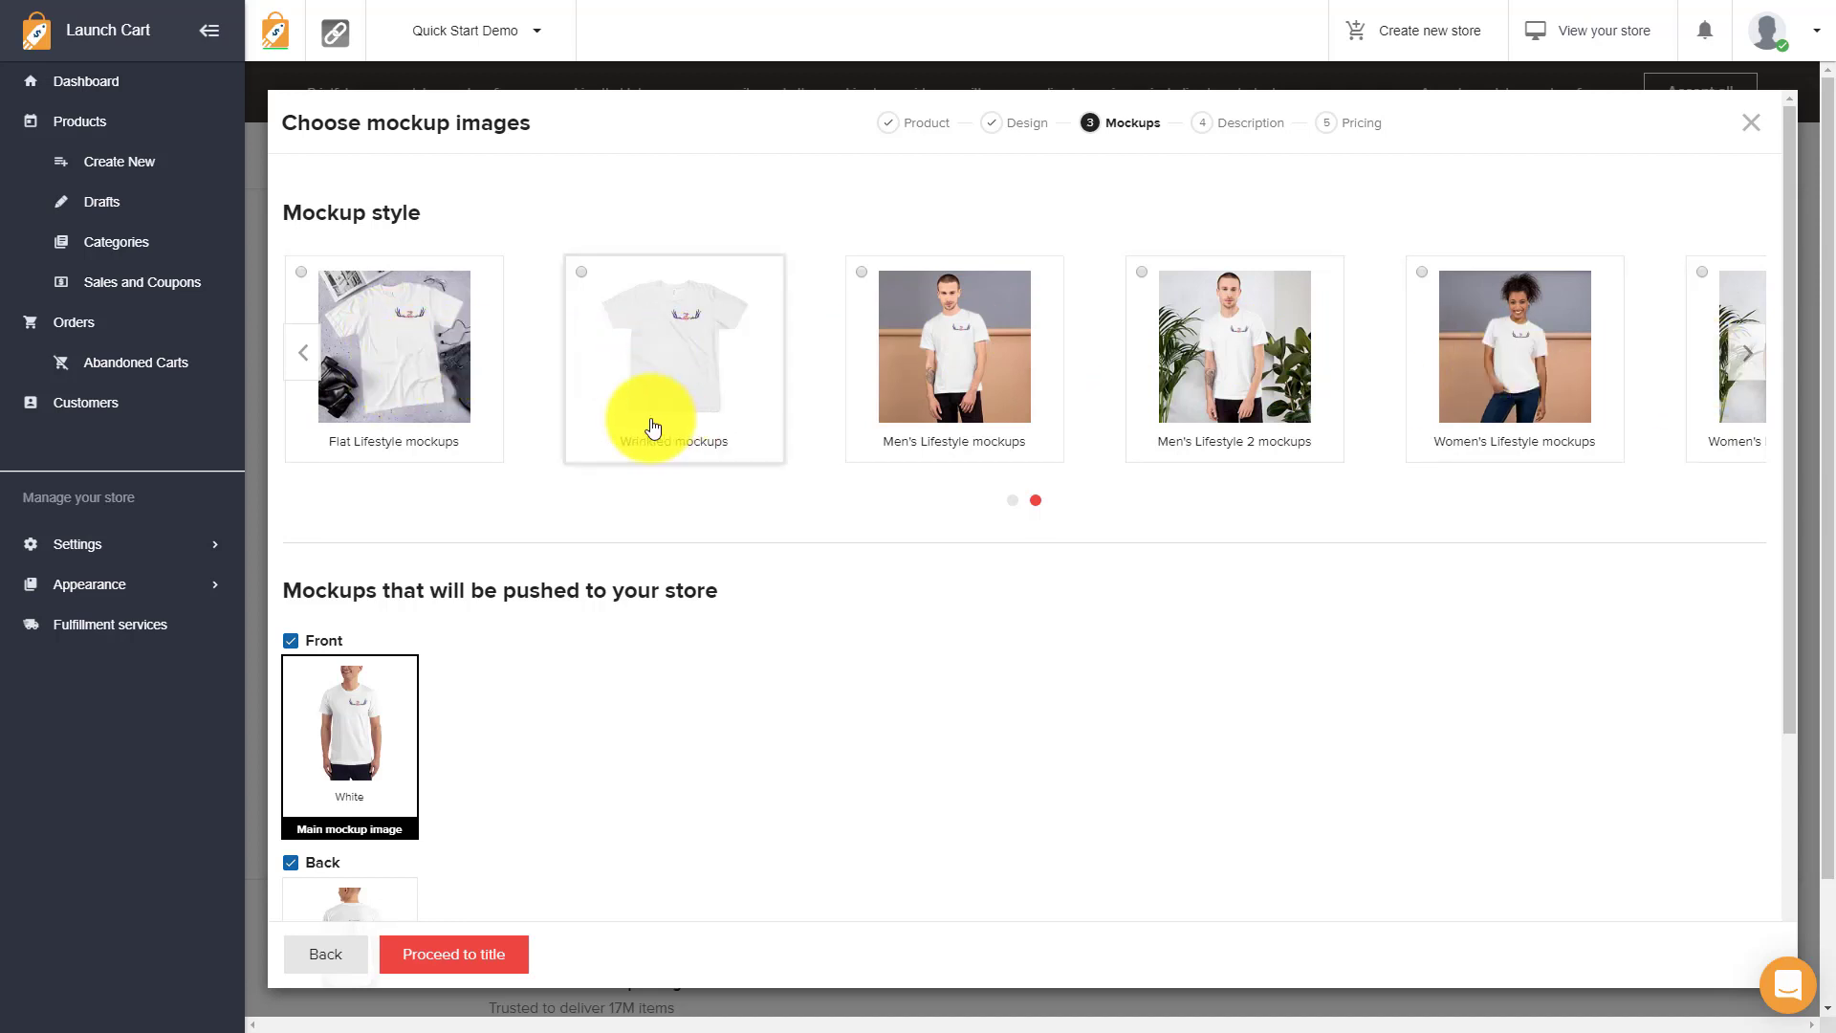
{"action": "left_click", "coordinate": [442, 381]}
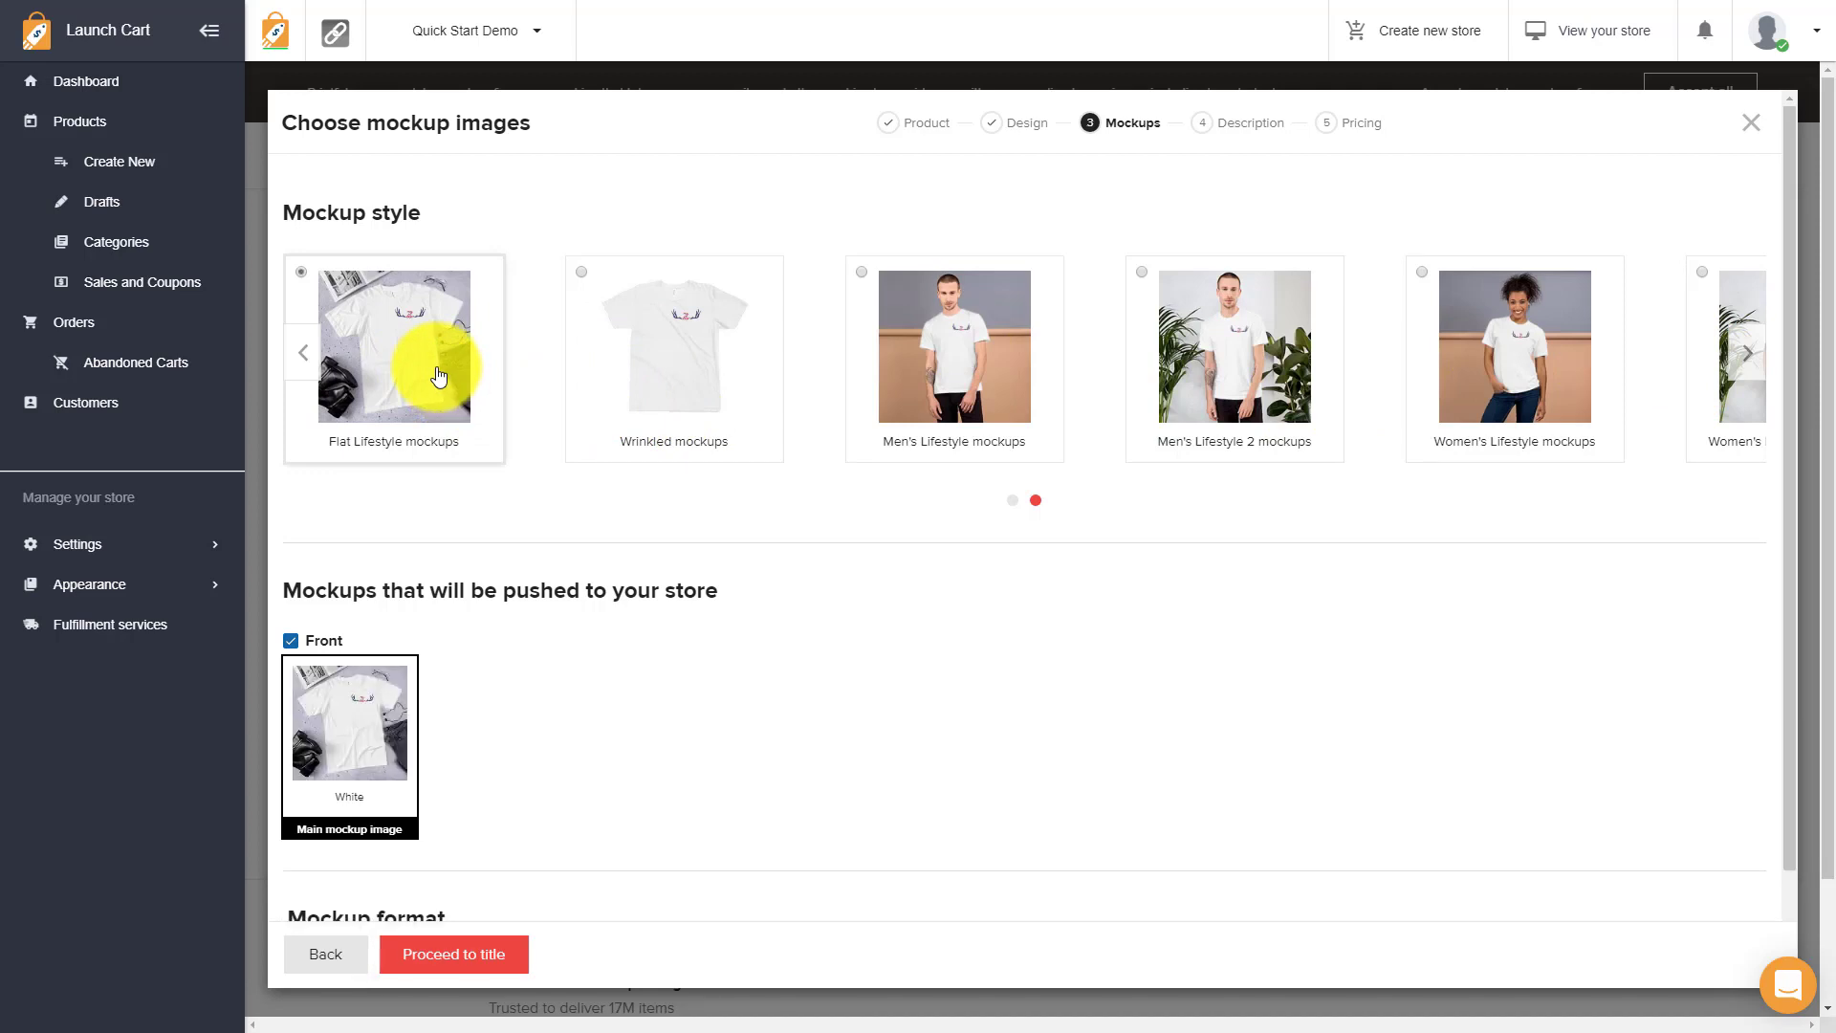
{"action": "scroll", "coordinate": [588, 756], "scroll_direction": "down", "scroll_amount": 2}
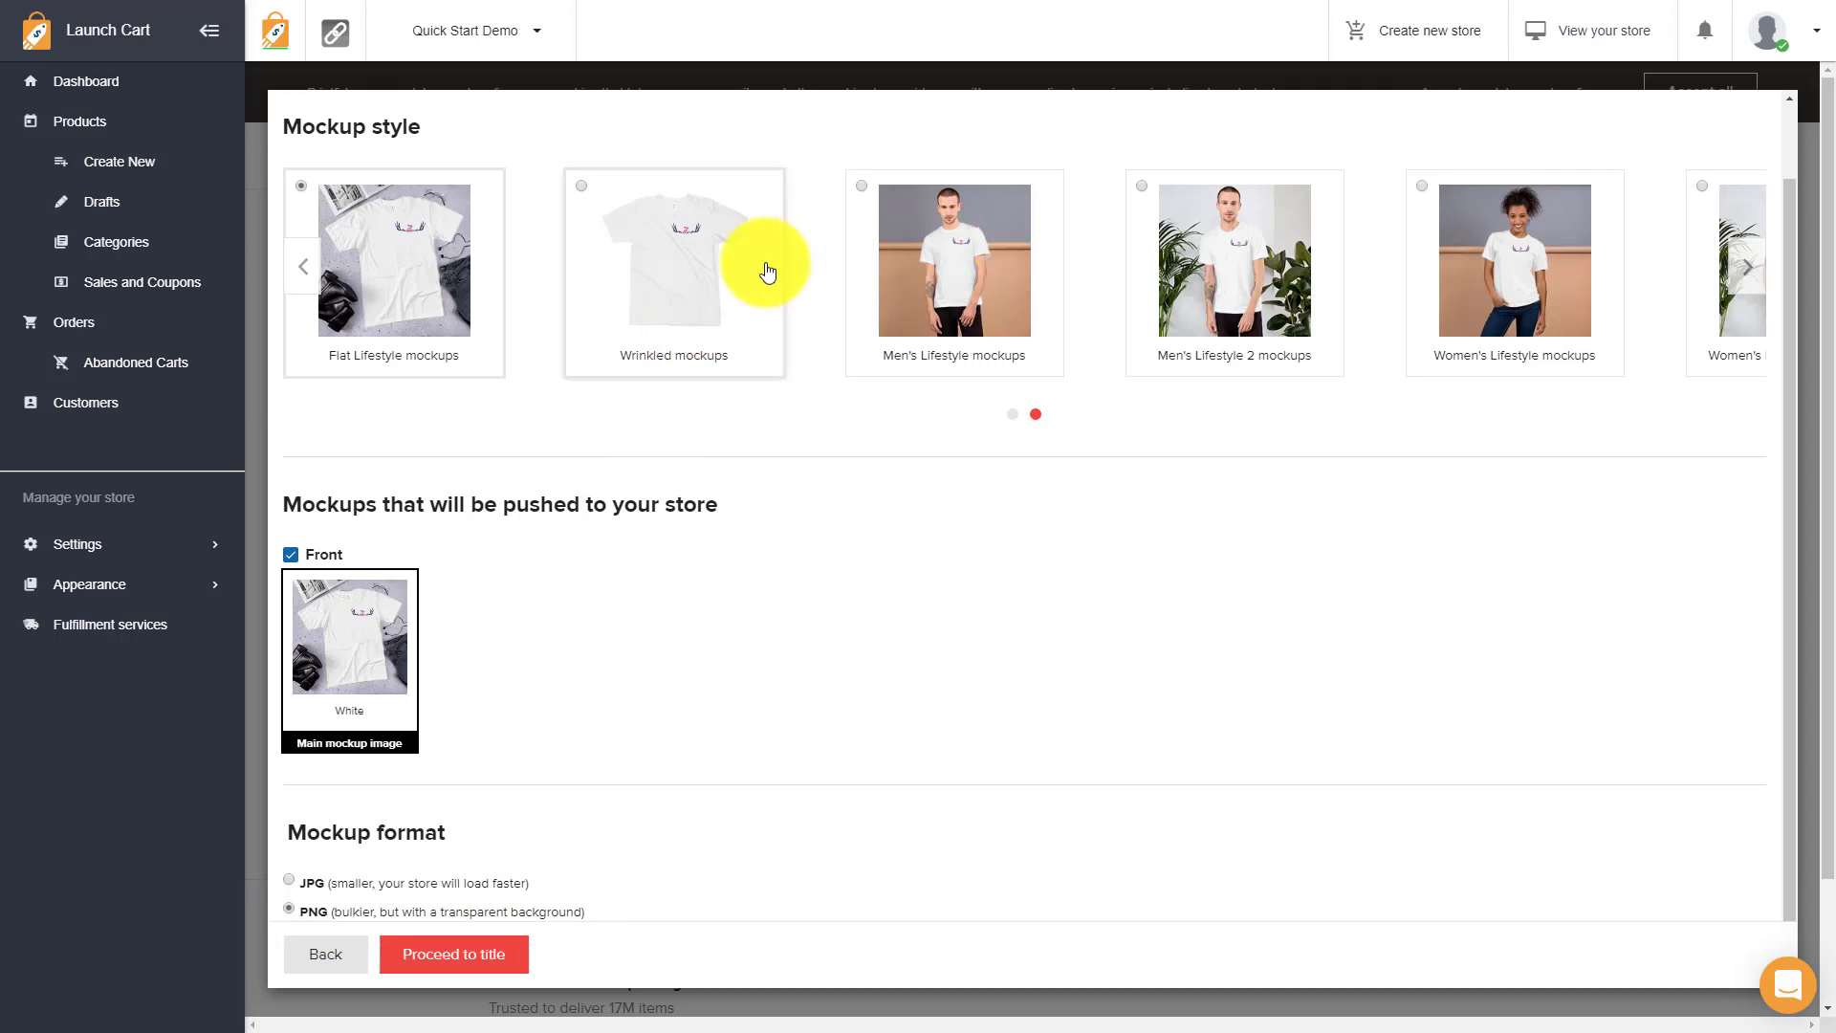
{"action": "left_click", "coordinate": [690, 273]}
{"action": "left_click", "coordinate": [409, 282]}
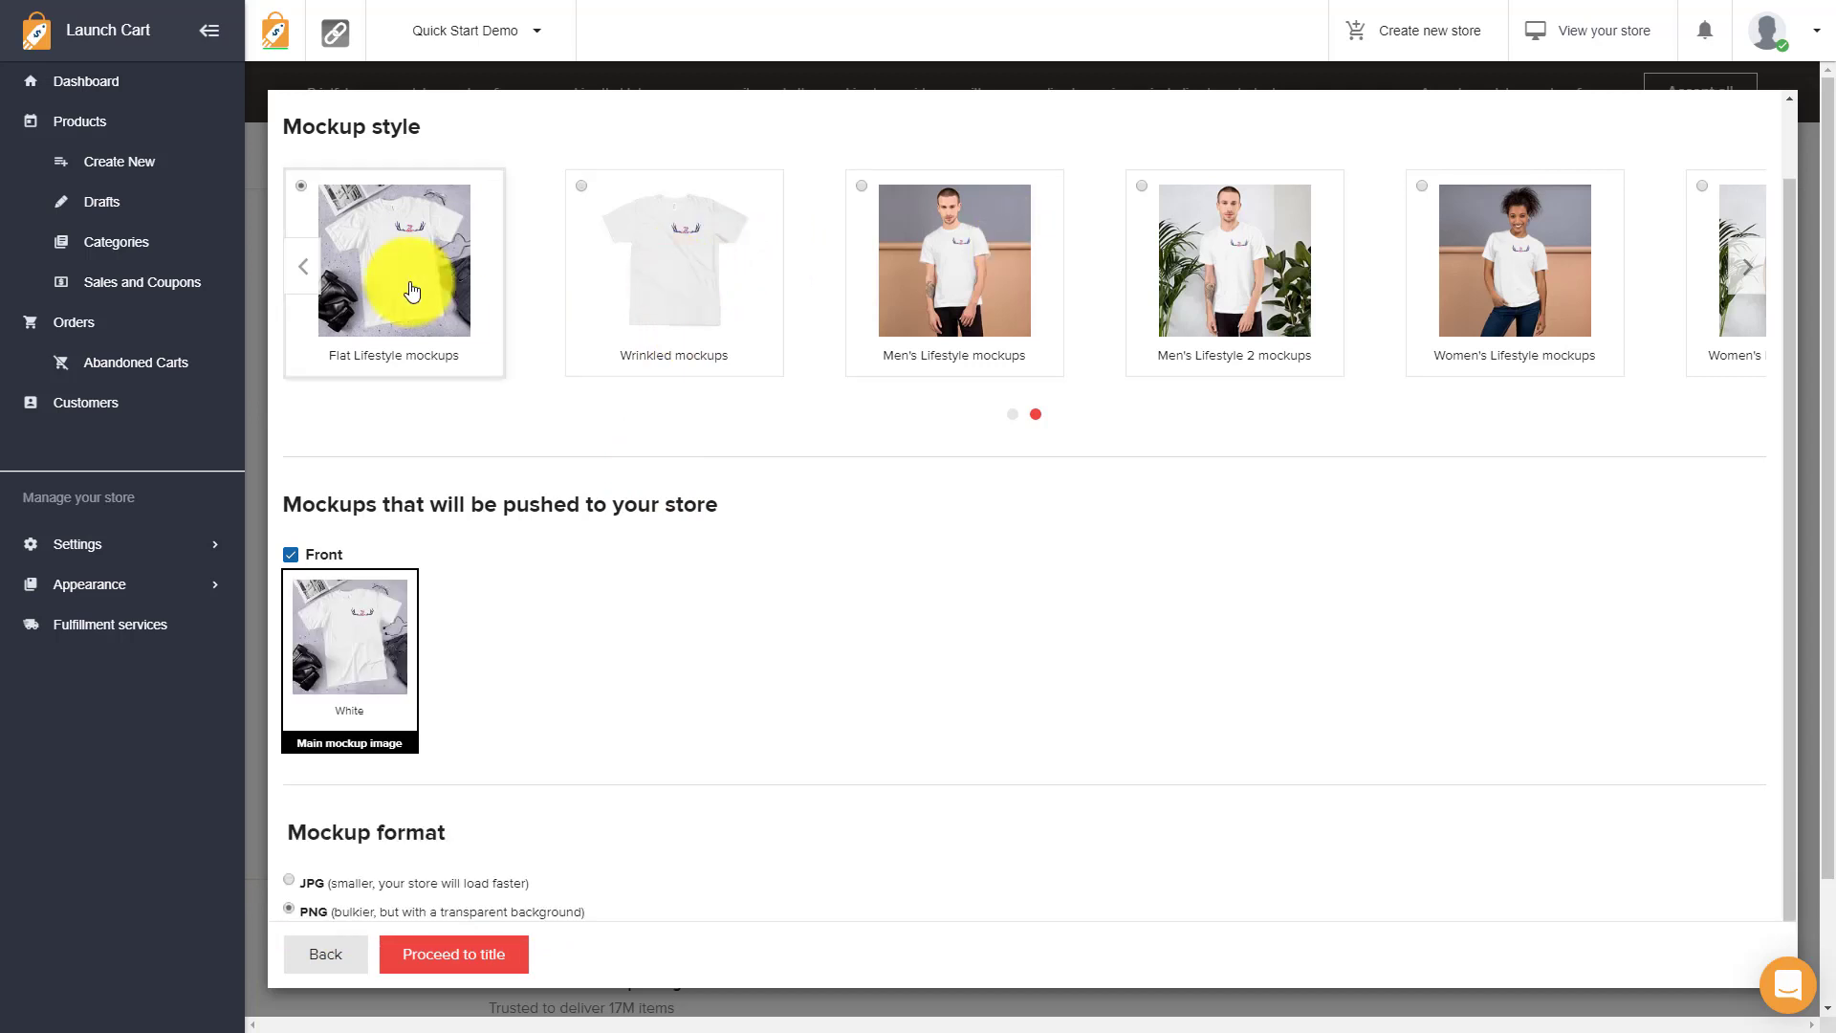
{"action": "left_click", "coordinate": [674, 316]}
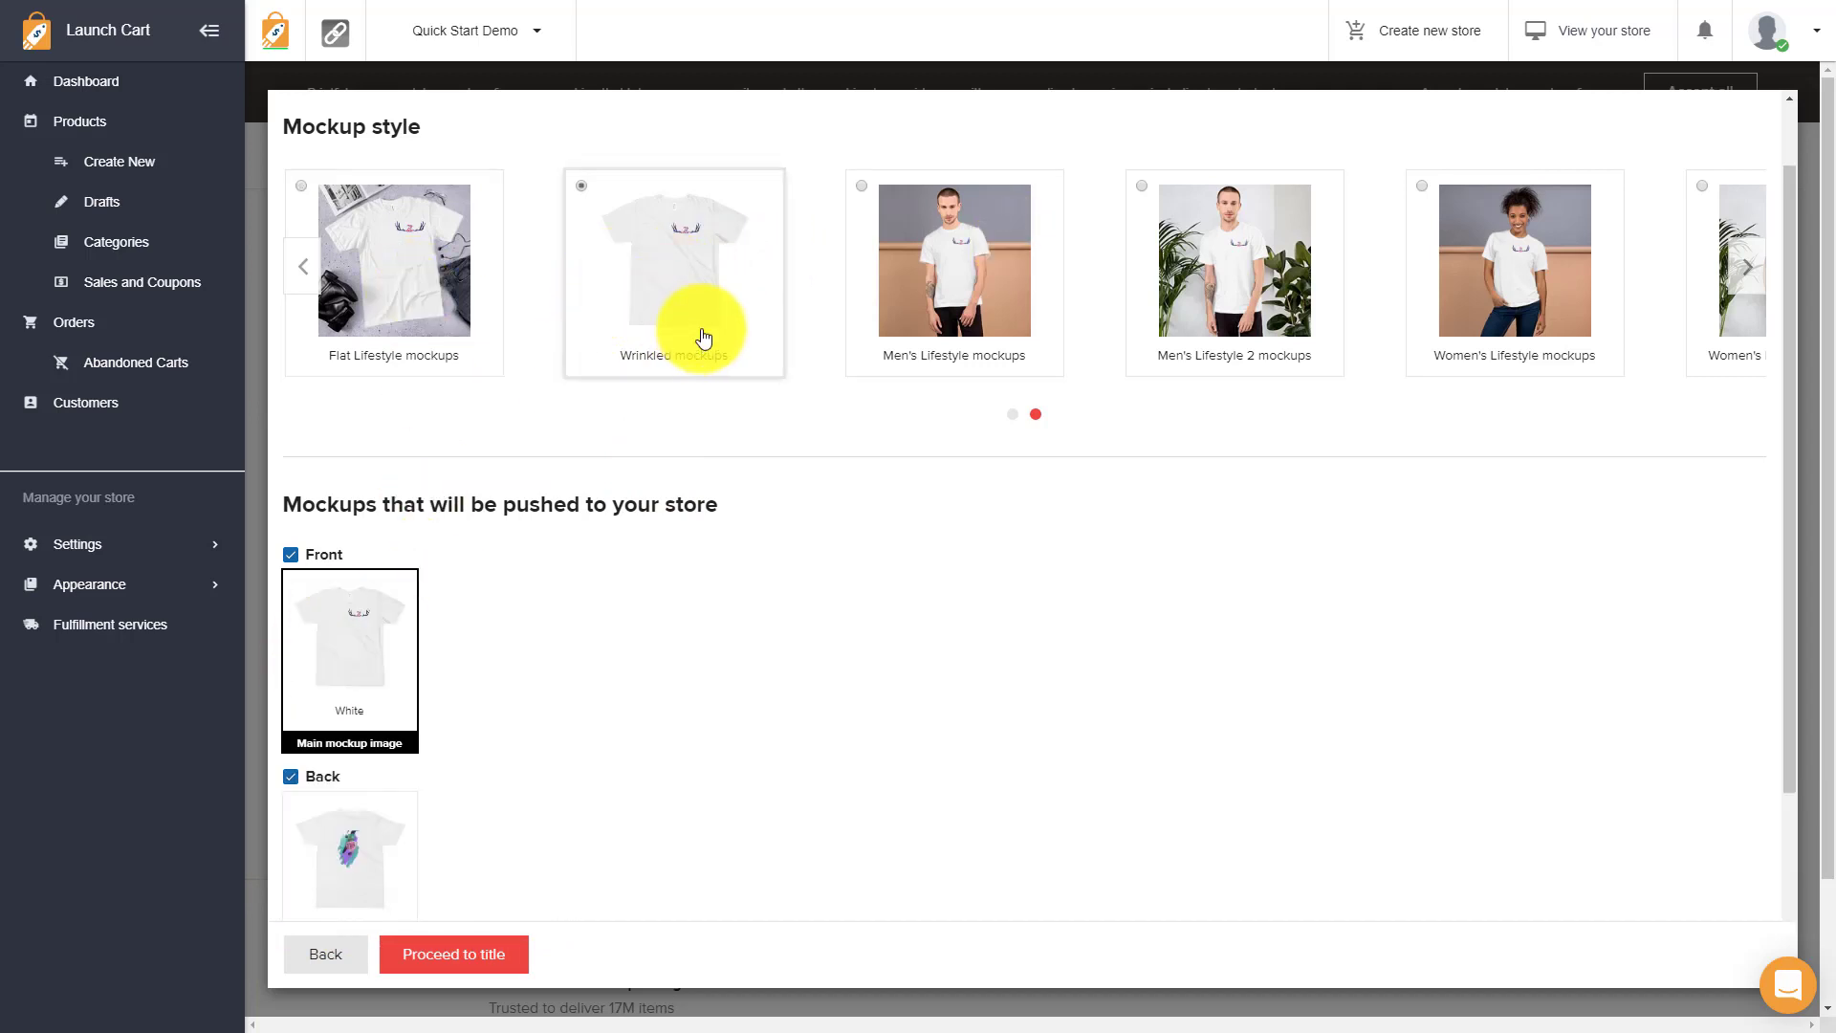
{"action": "scroll", "coordinate": [451, 728], "scroll_direction": "down", "scroll_amount": 3}
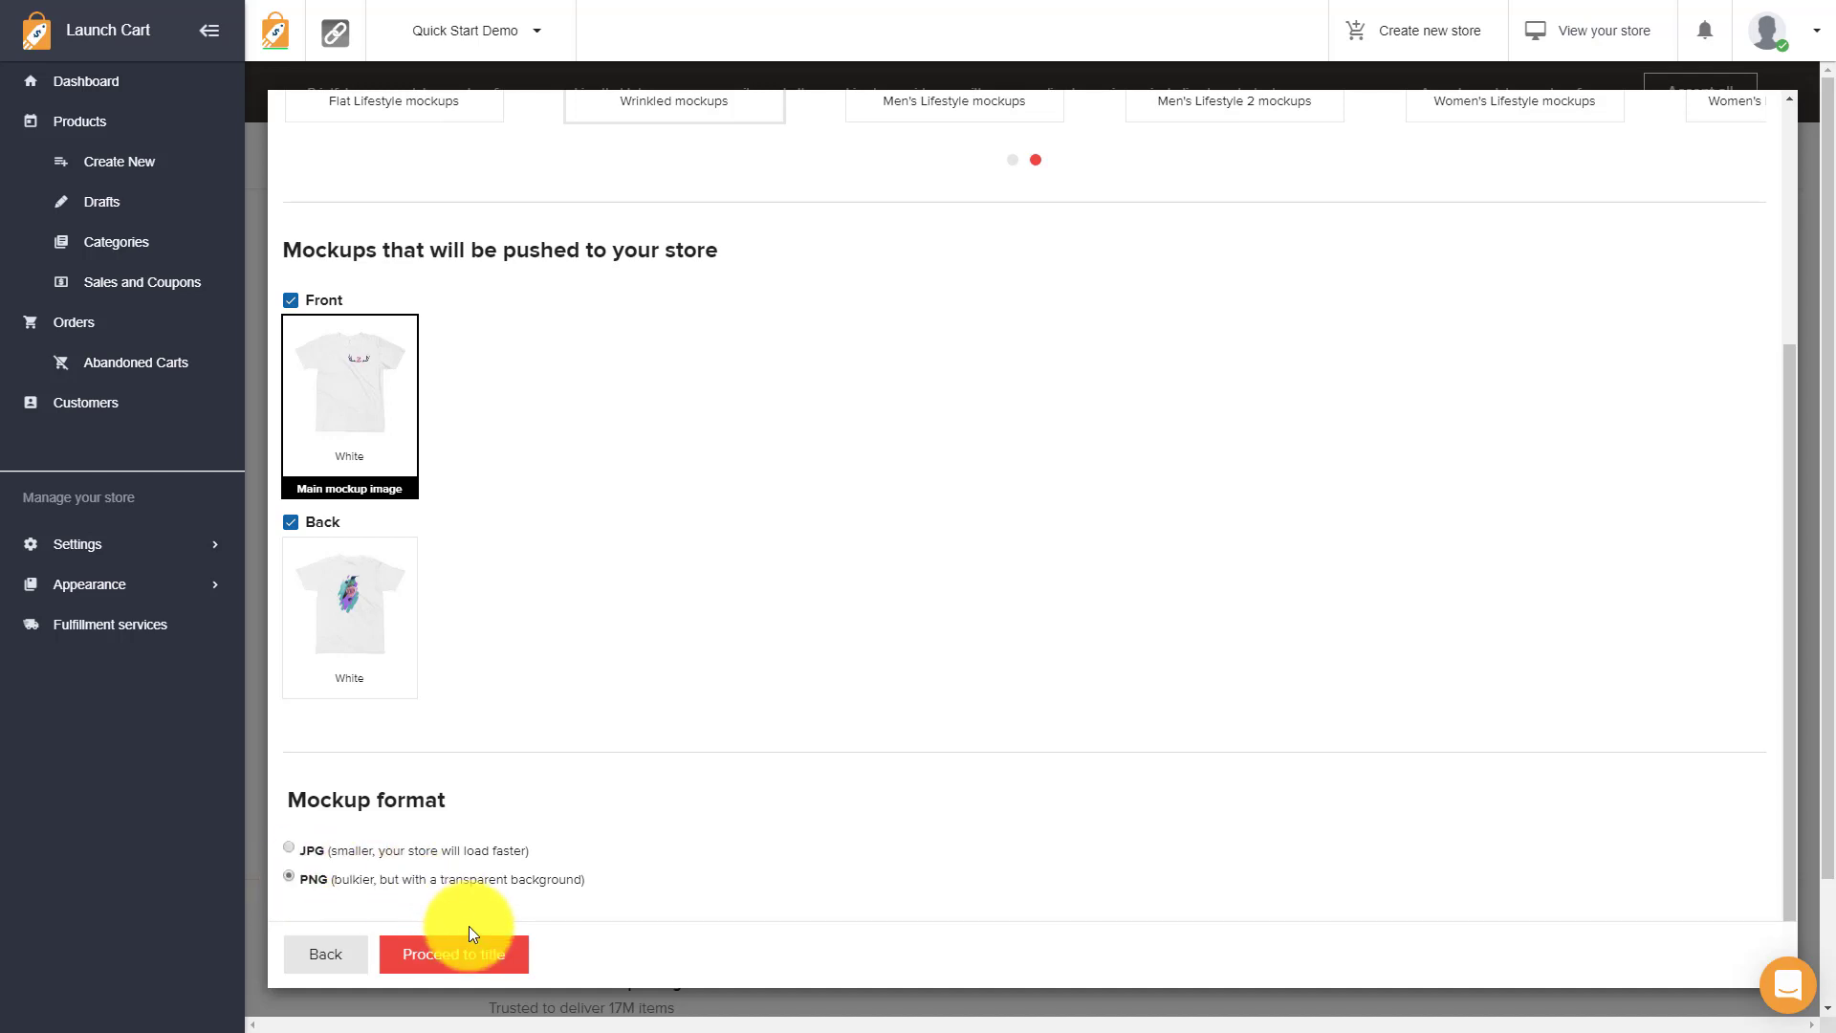
Advance to the title step and keep 'T-Shirt' as the product title
{"action": "left_click", "coordinate": [464, 956]}
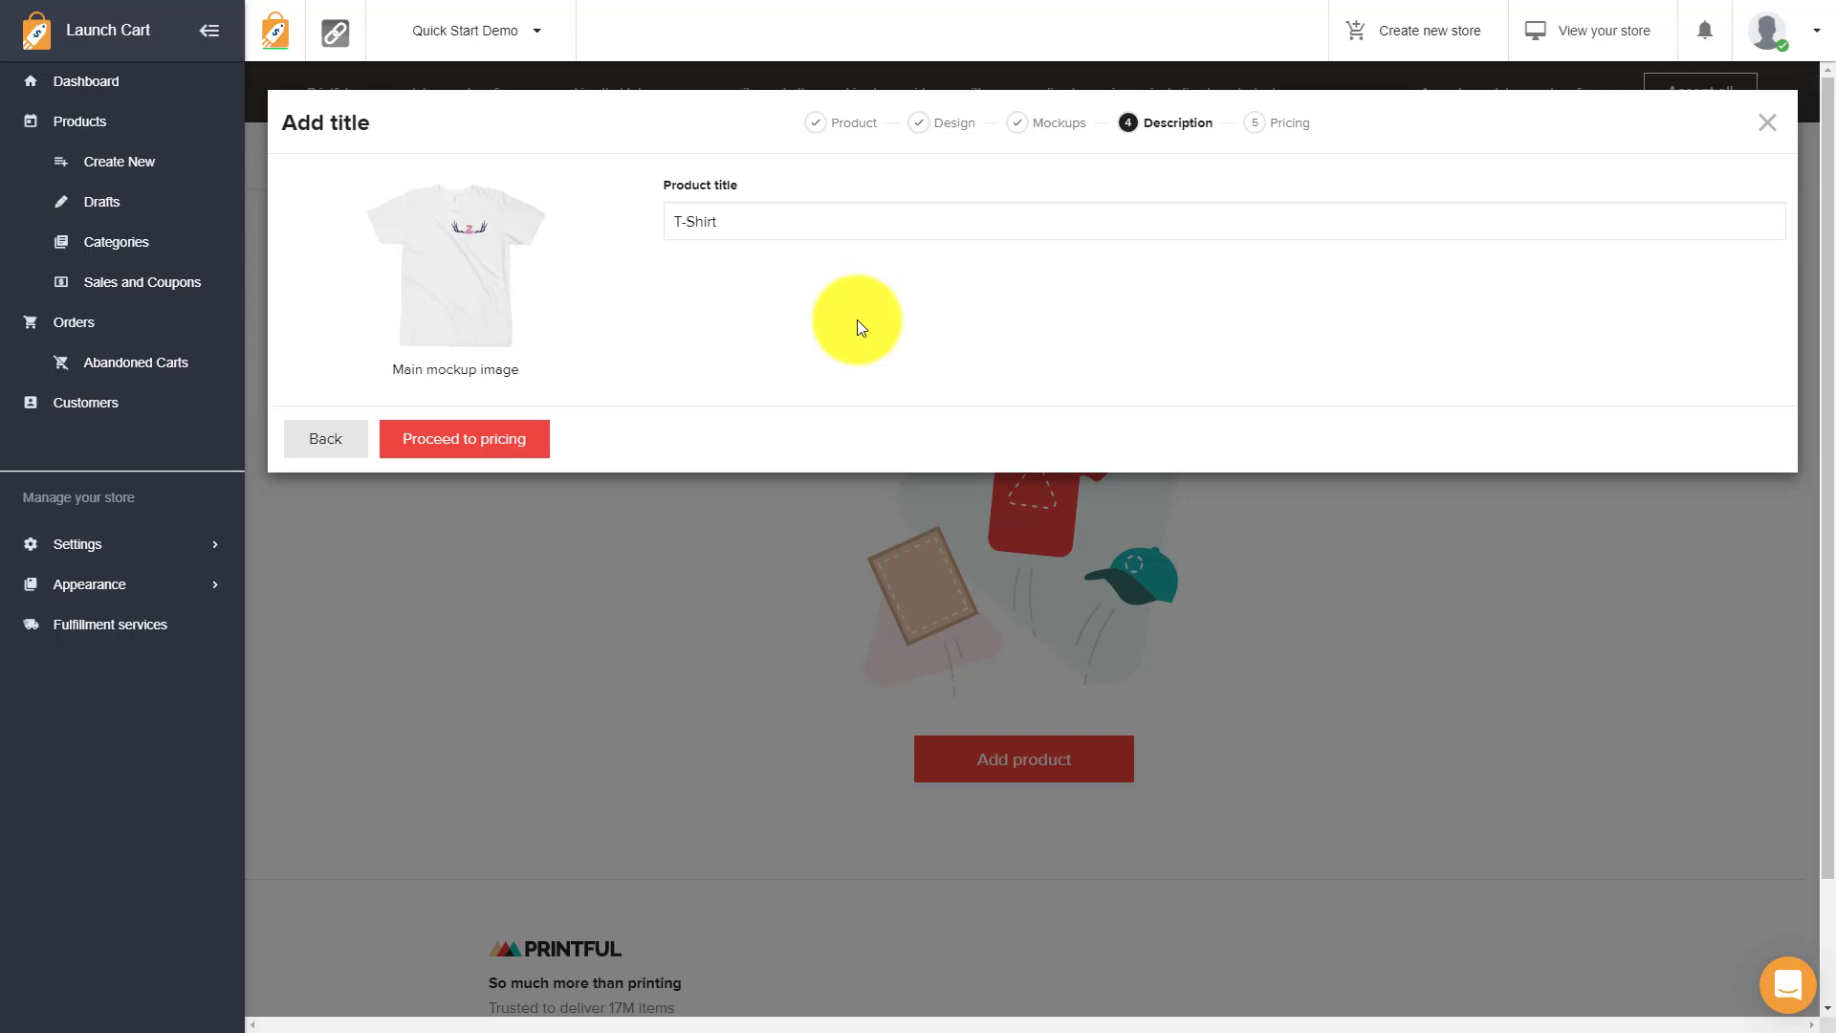
{"action": "triple_click", "coordinate": [756, 219]}
{"action": "key", "text": "BackSpace"}
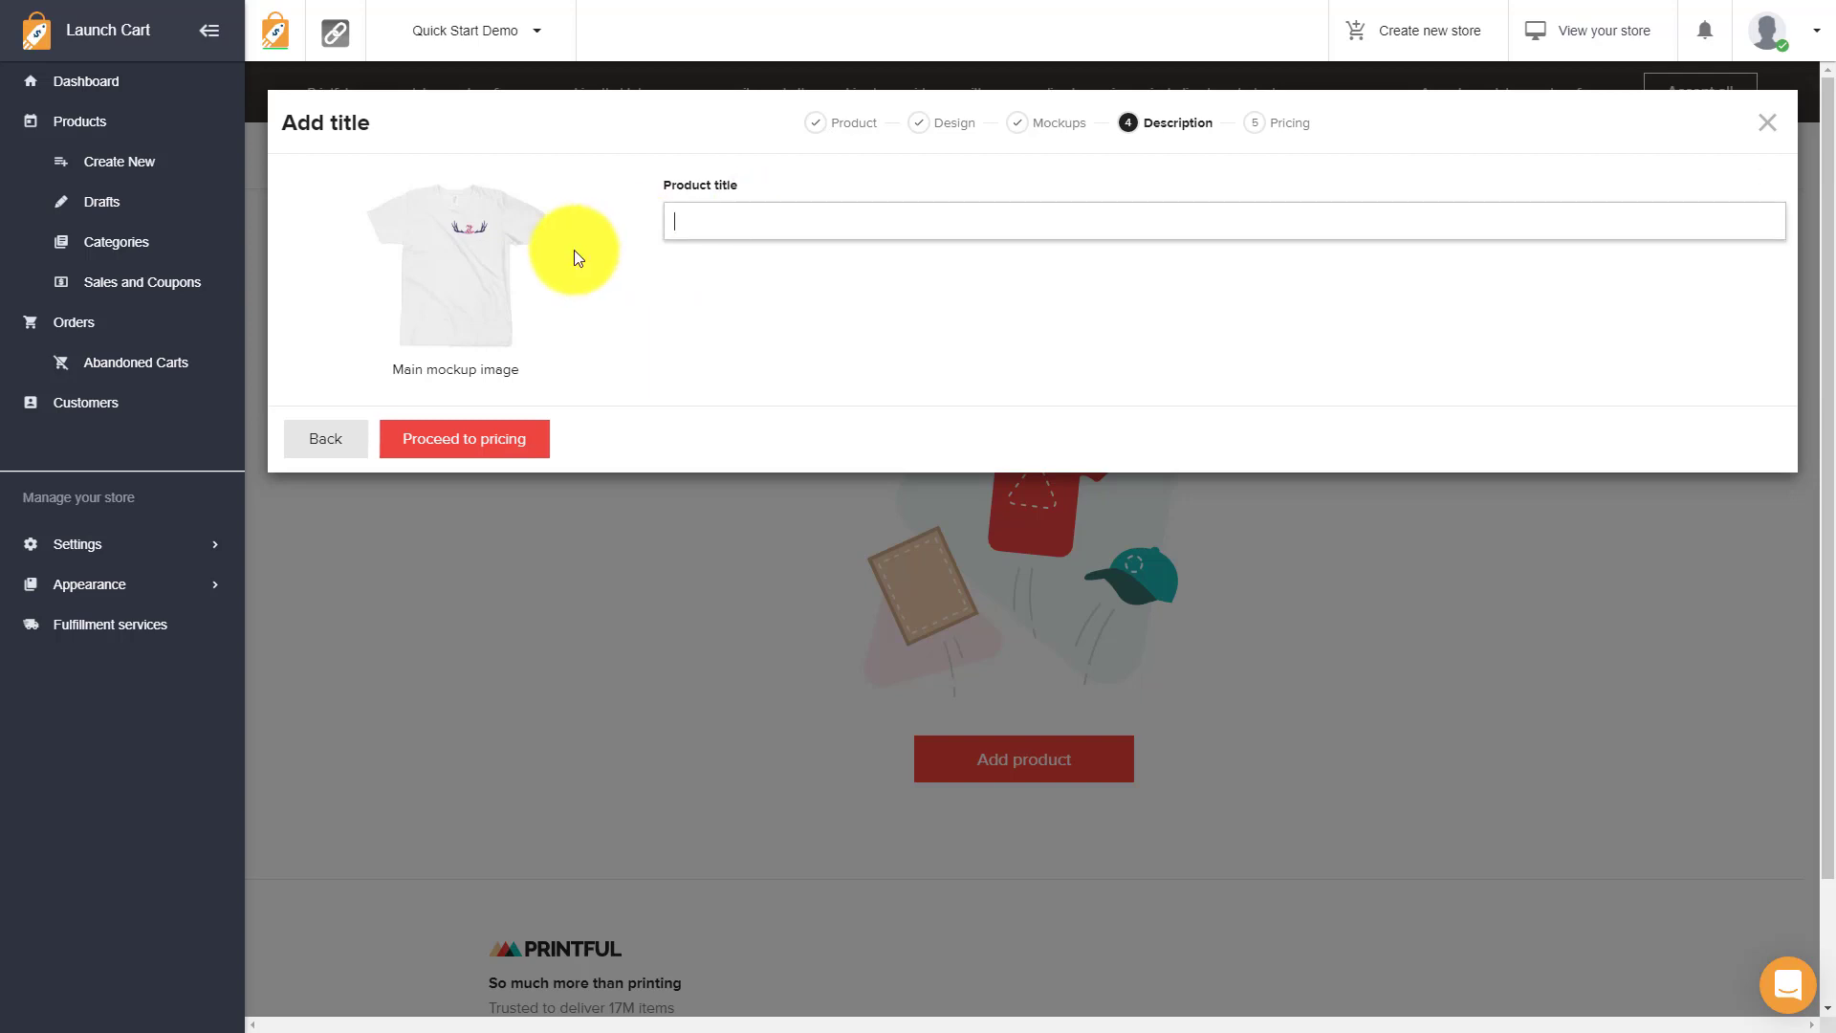
{"action": "key", "text": "ctrl+z"}
Proceed to the pricing step showing $28–$32 retail prices per shirt size
{"action": "left_click", "coordinate": [471, 439]}
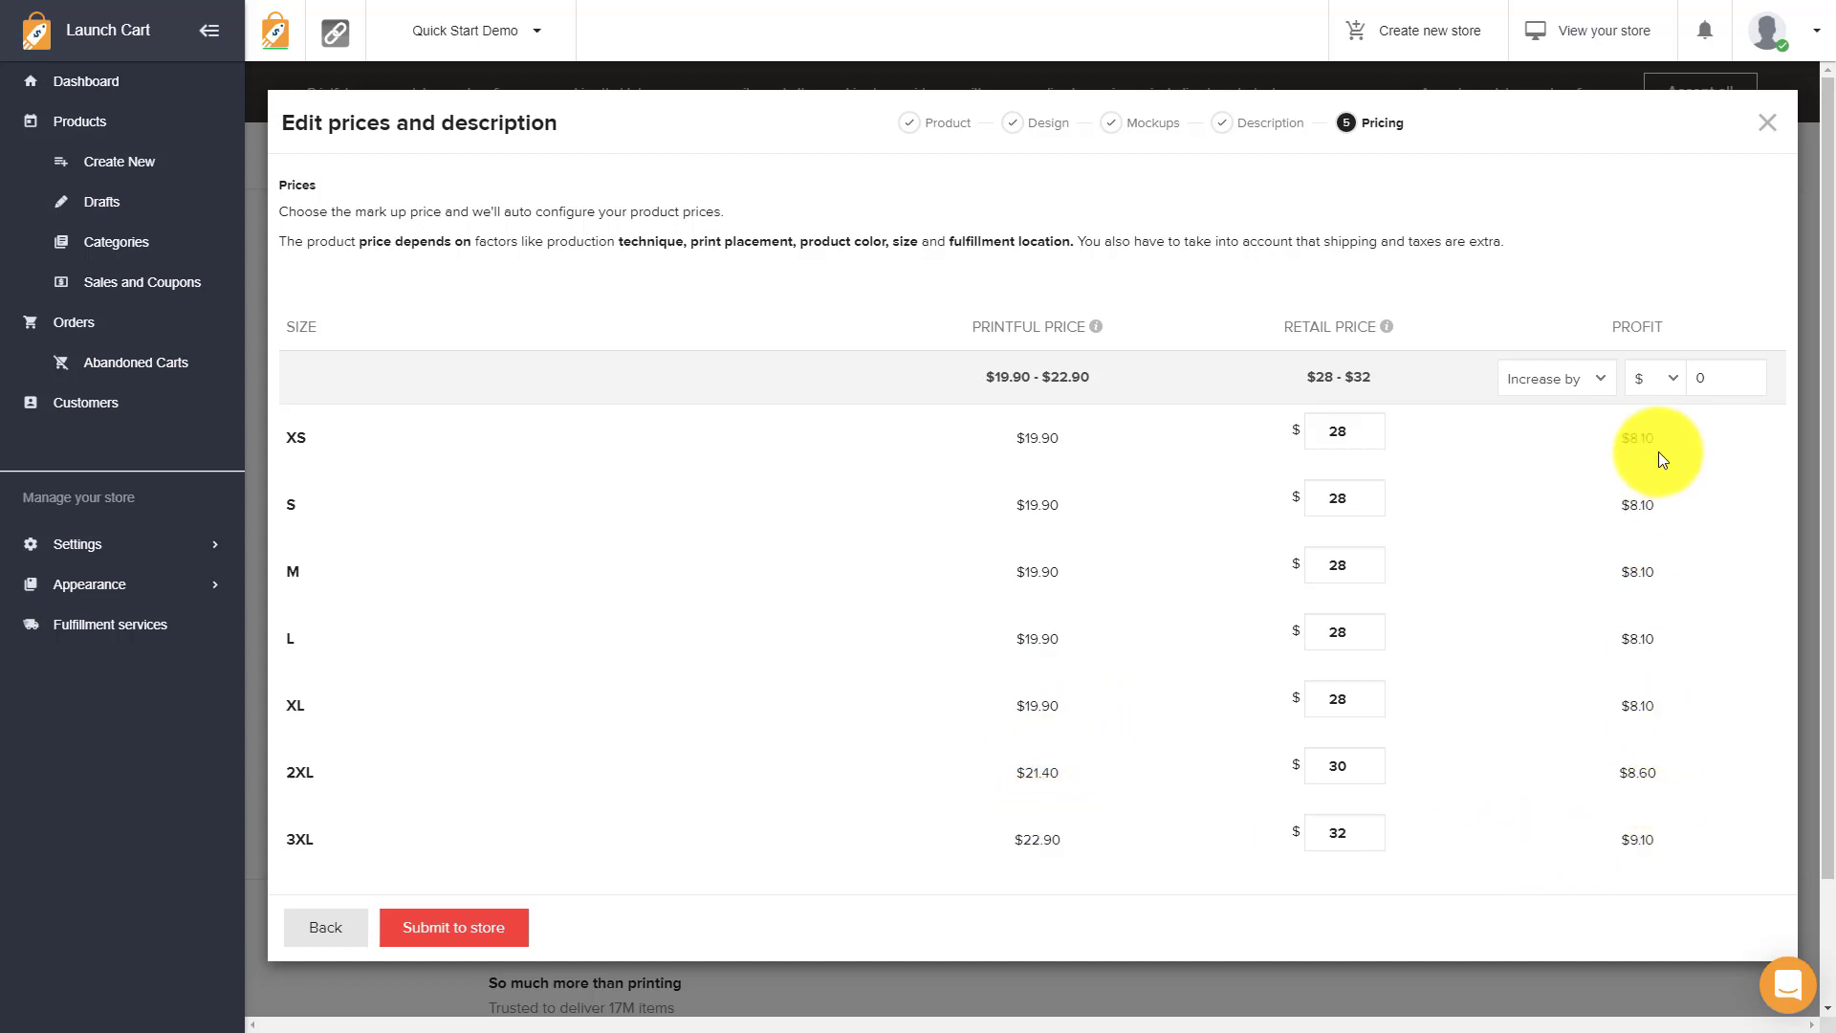
{"action": "double_click", "coordinate": [1713, 380]}
{"action": "type", "text": "5"}
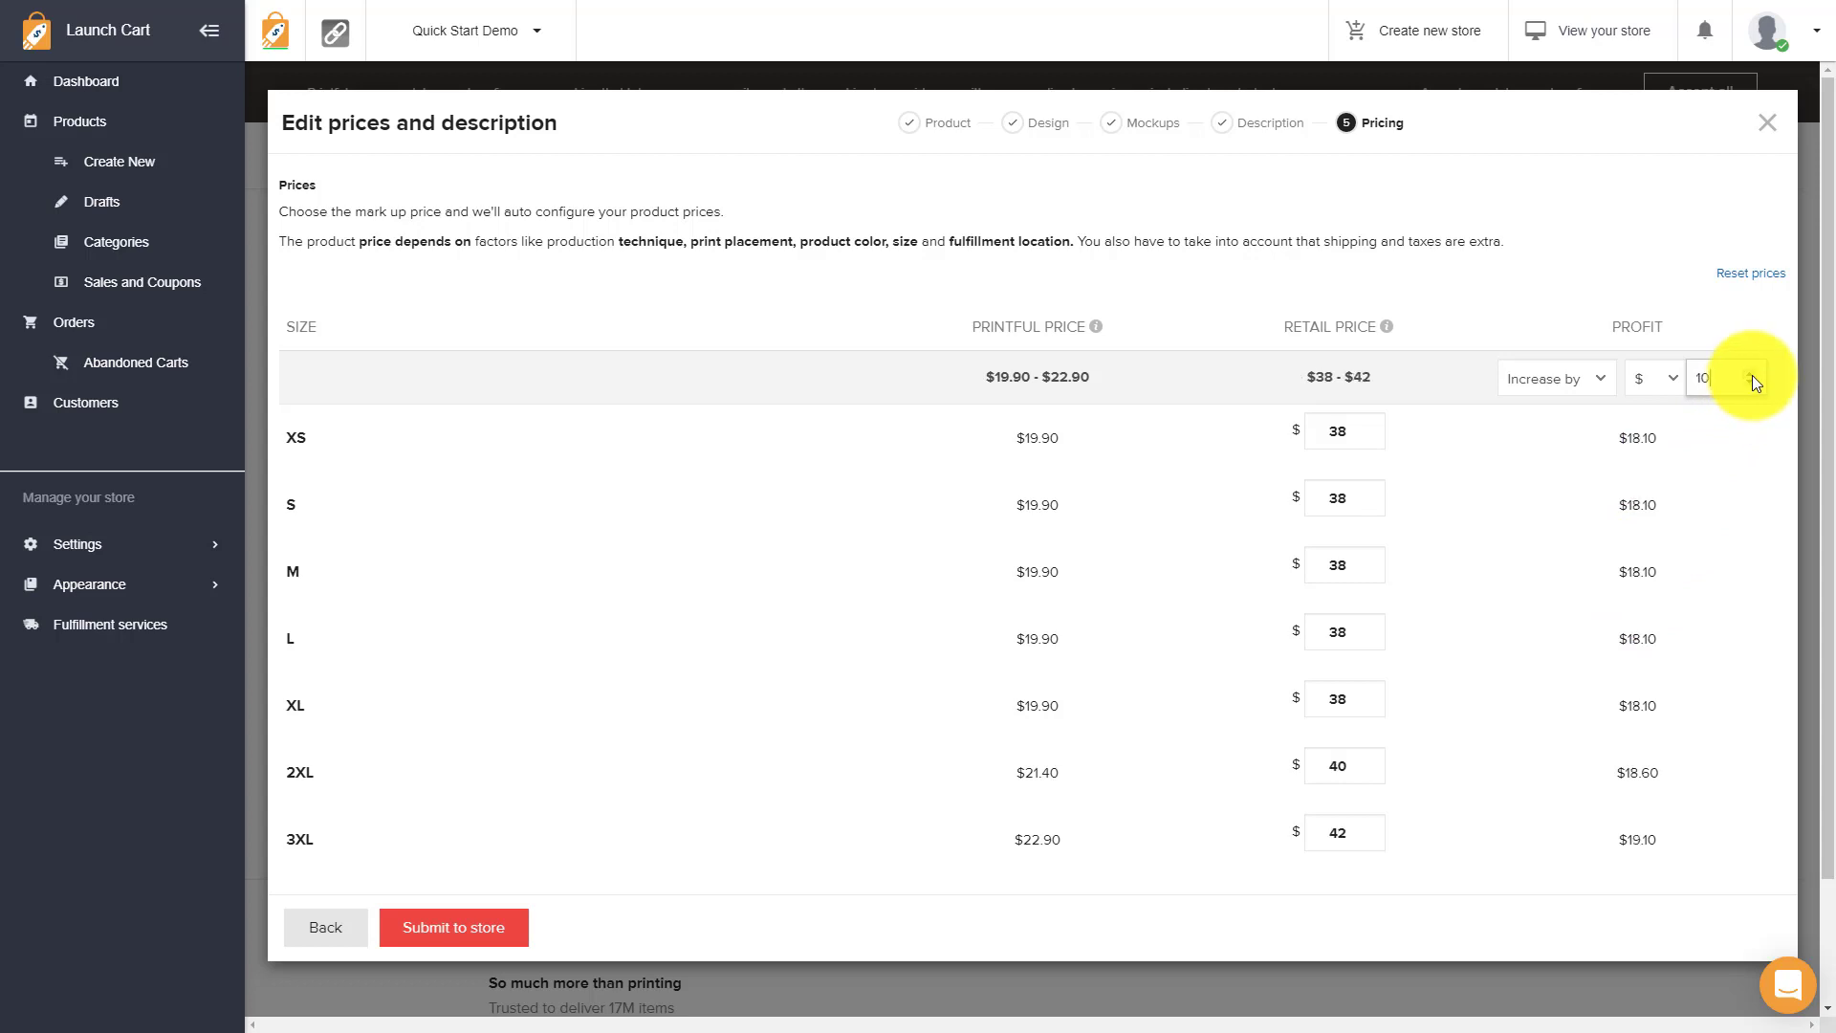
{"action": "left_click", "coordinate": [1591, 386]}
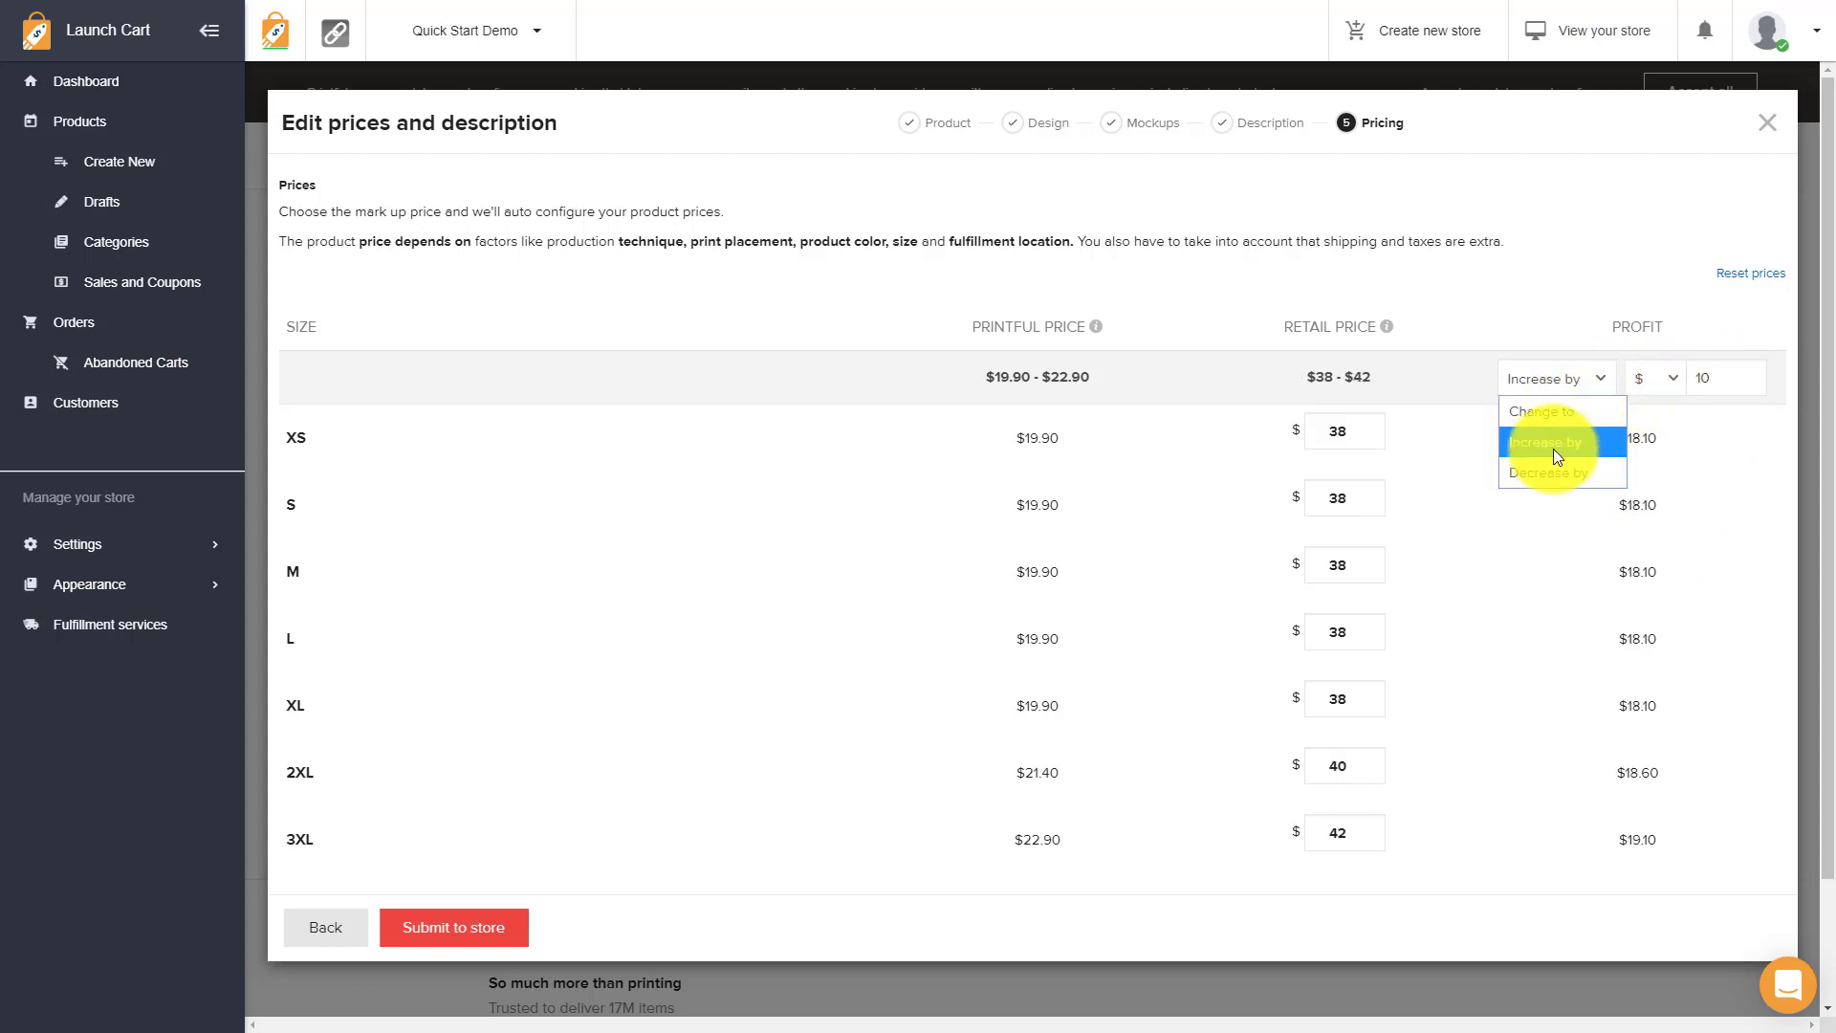
{"action": "left_click", "coordinate": [1547, 467]}
{"action": "left_click", "coordinate": [1748, 380]}
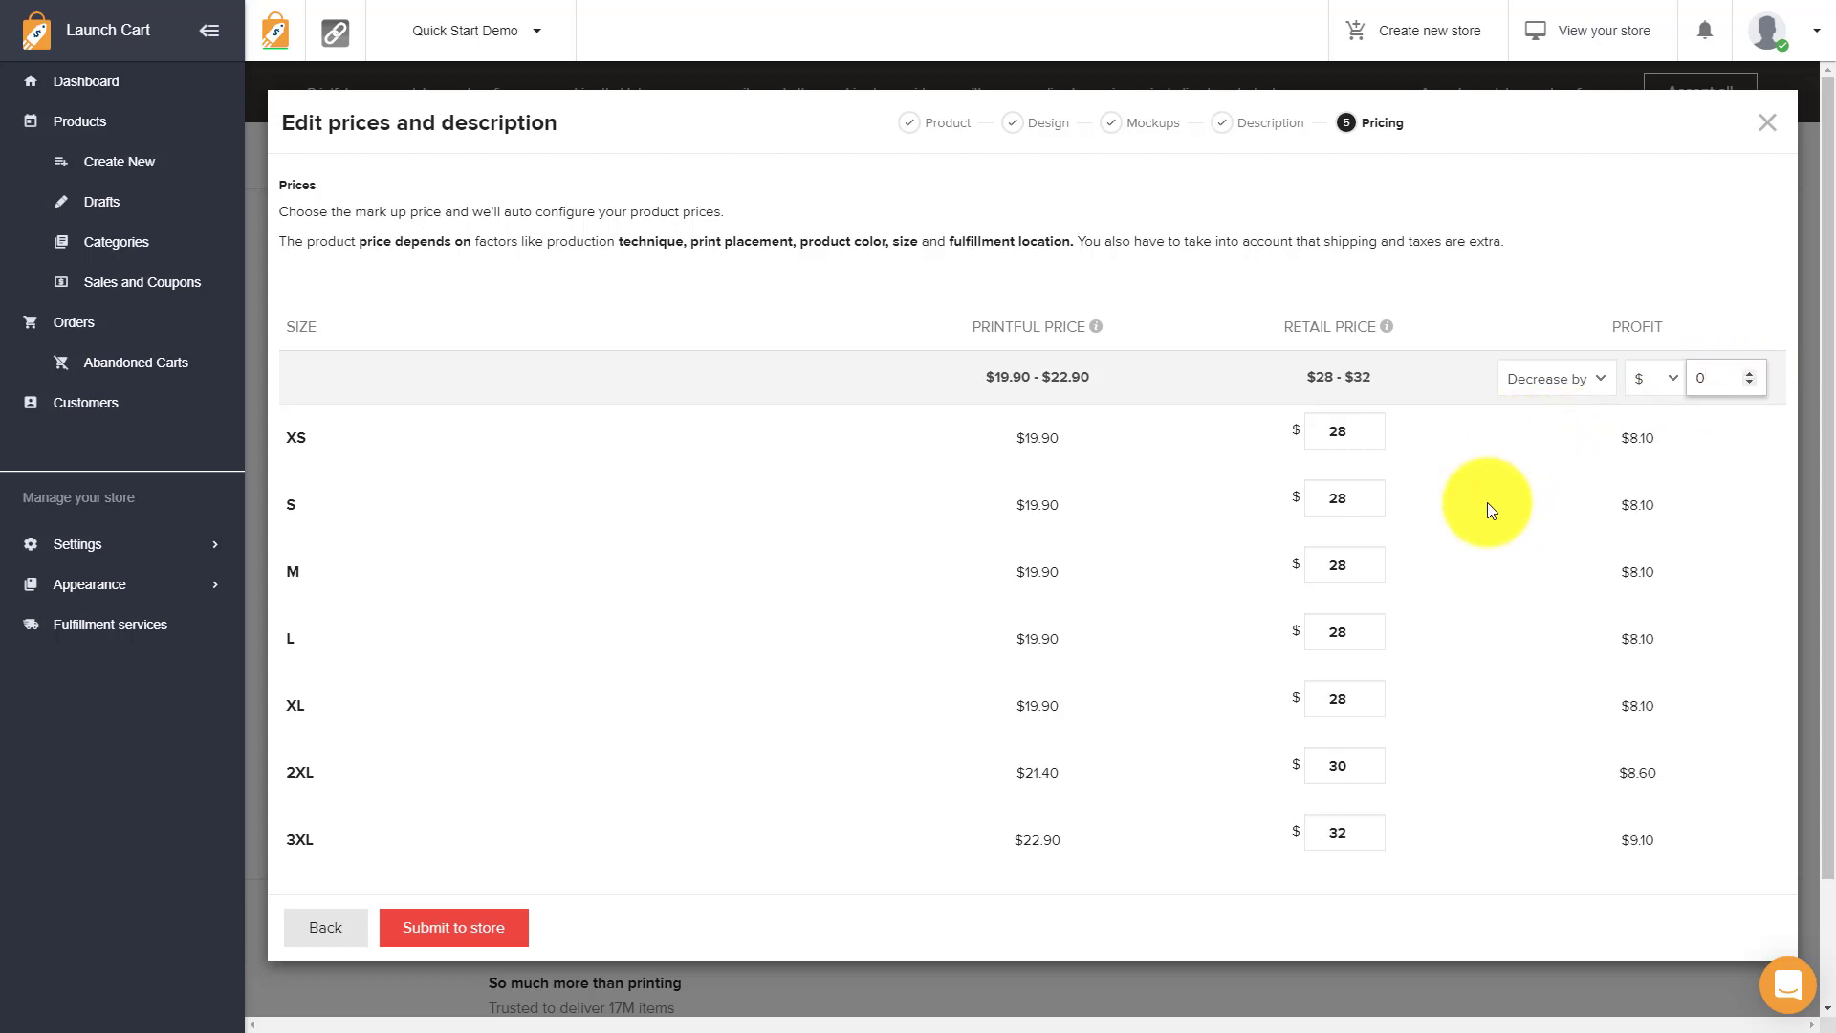
Submit the T-Shirt to the store to create it as an active product
{"action": "left_click", "coordinate": [440, 932]}
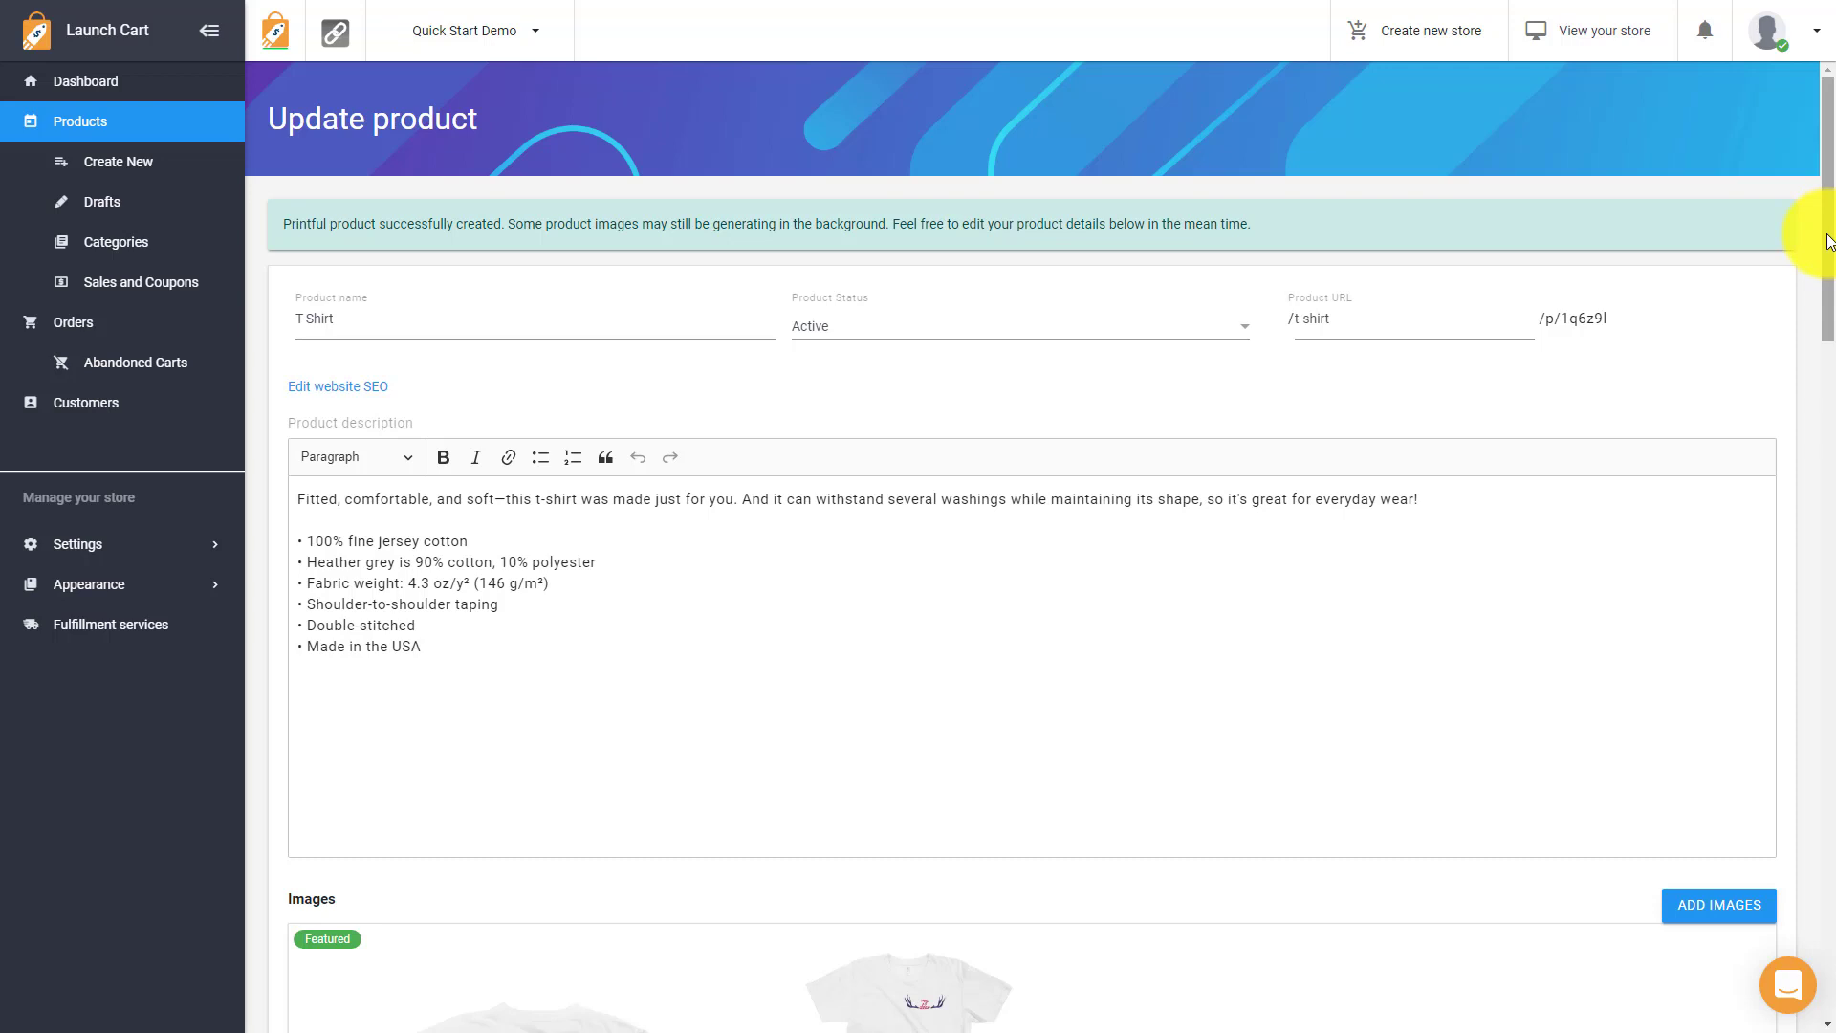
{"action": "left_click", "coordinate": [360, 323]}
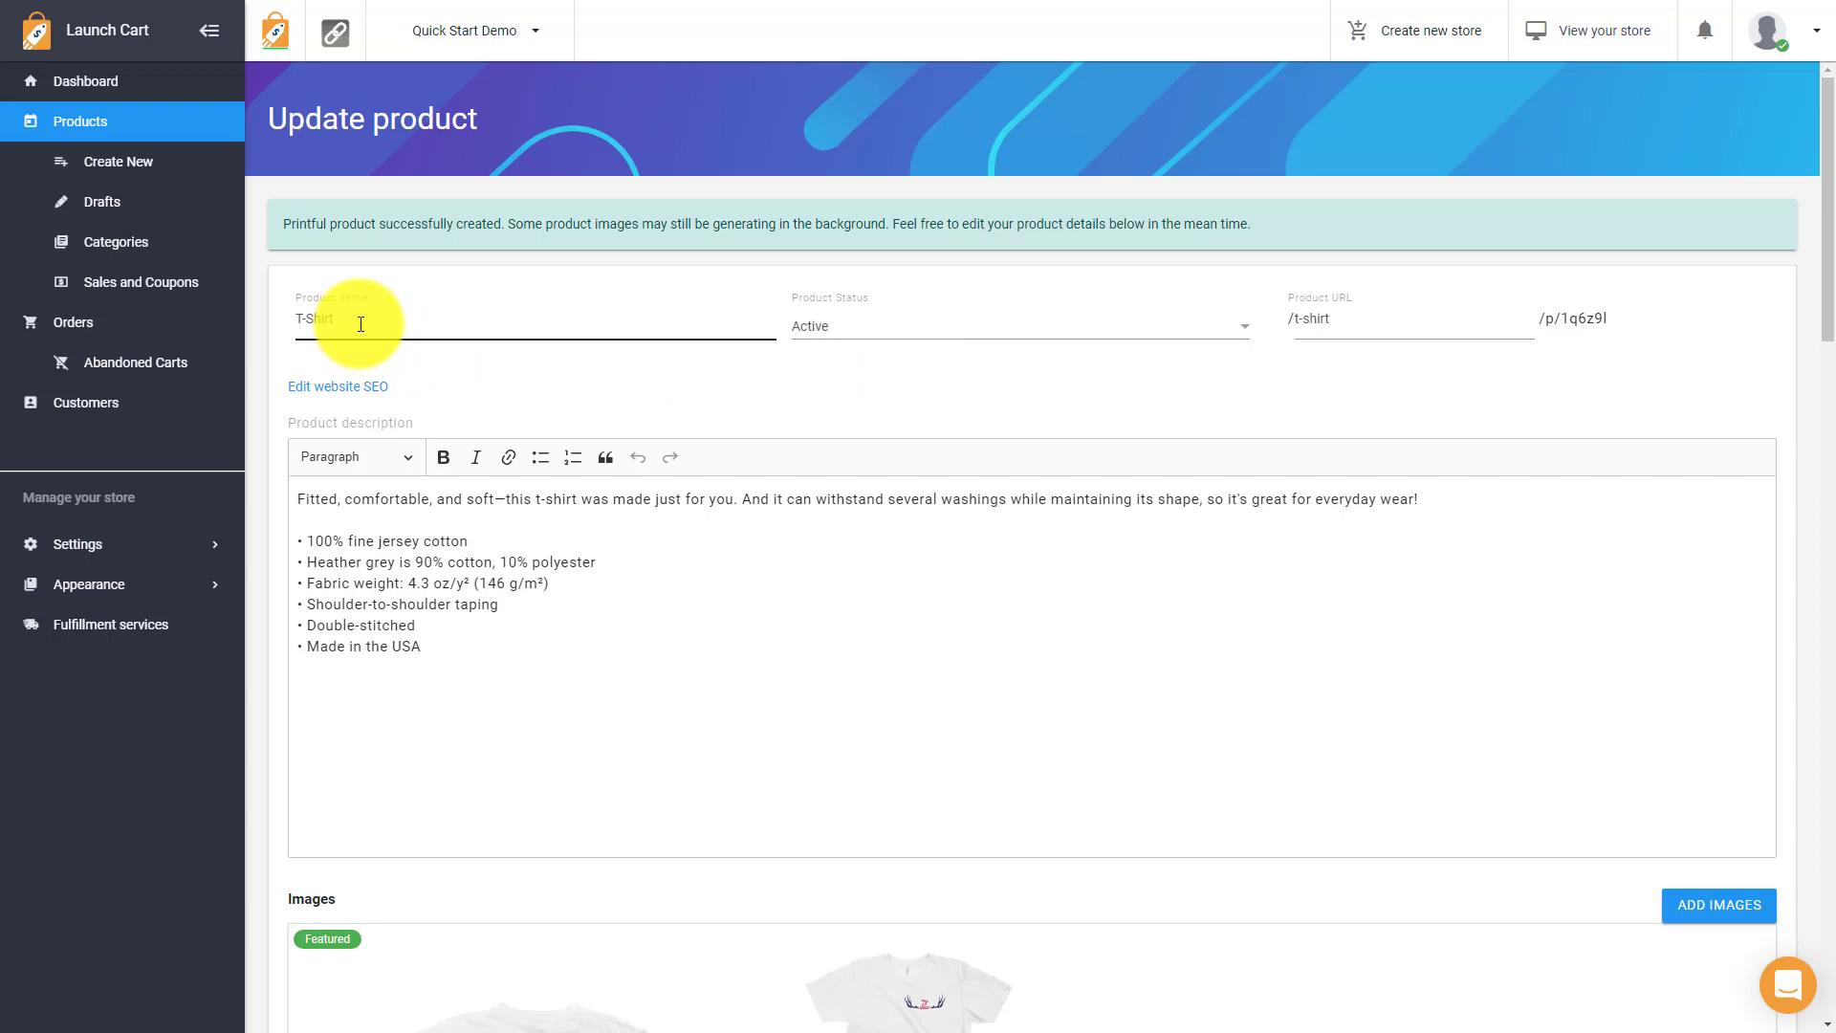
{"action": "left_click", "coordinate": [855, 333]}
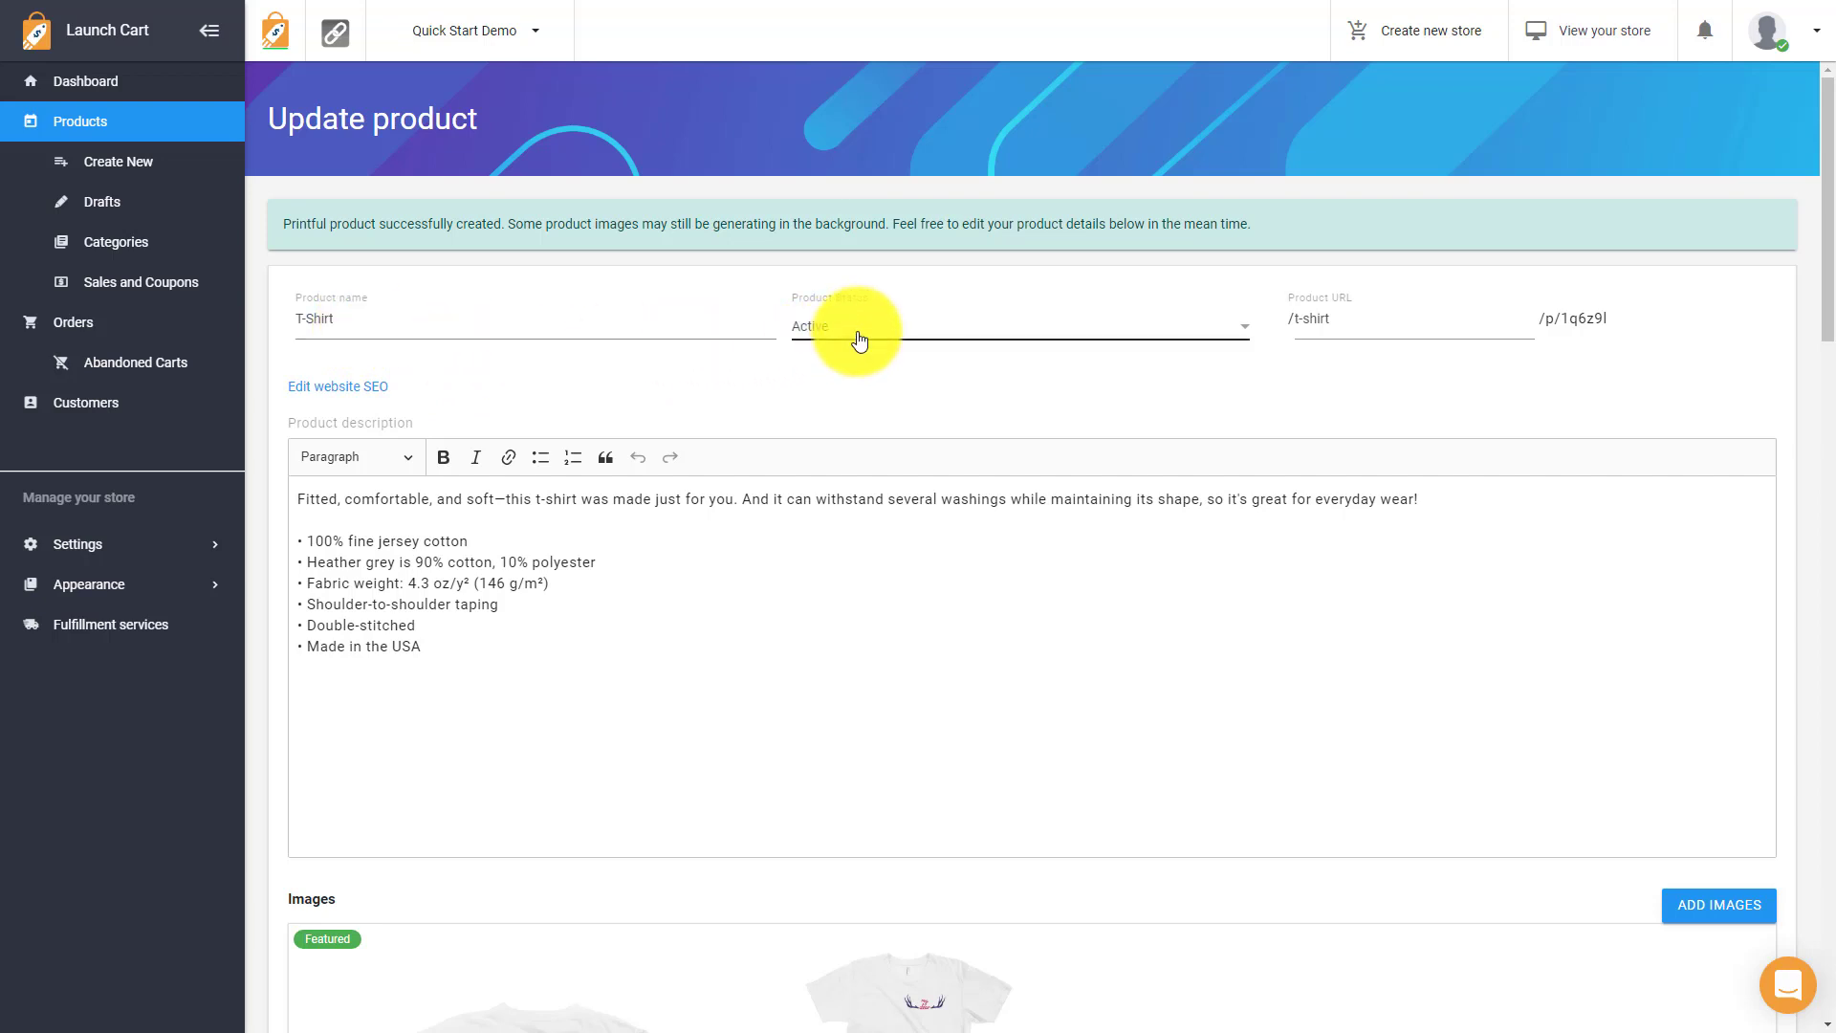
{"action": "left_click", "coordinate": [860, 336]}
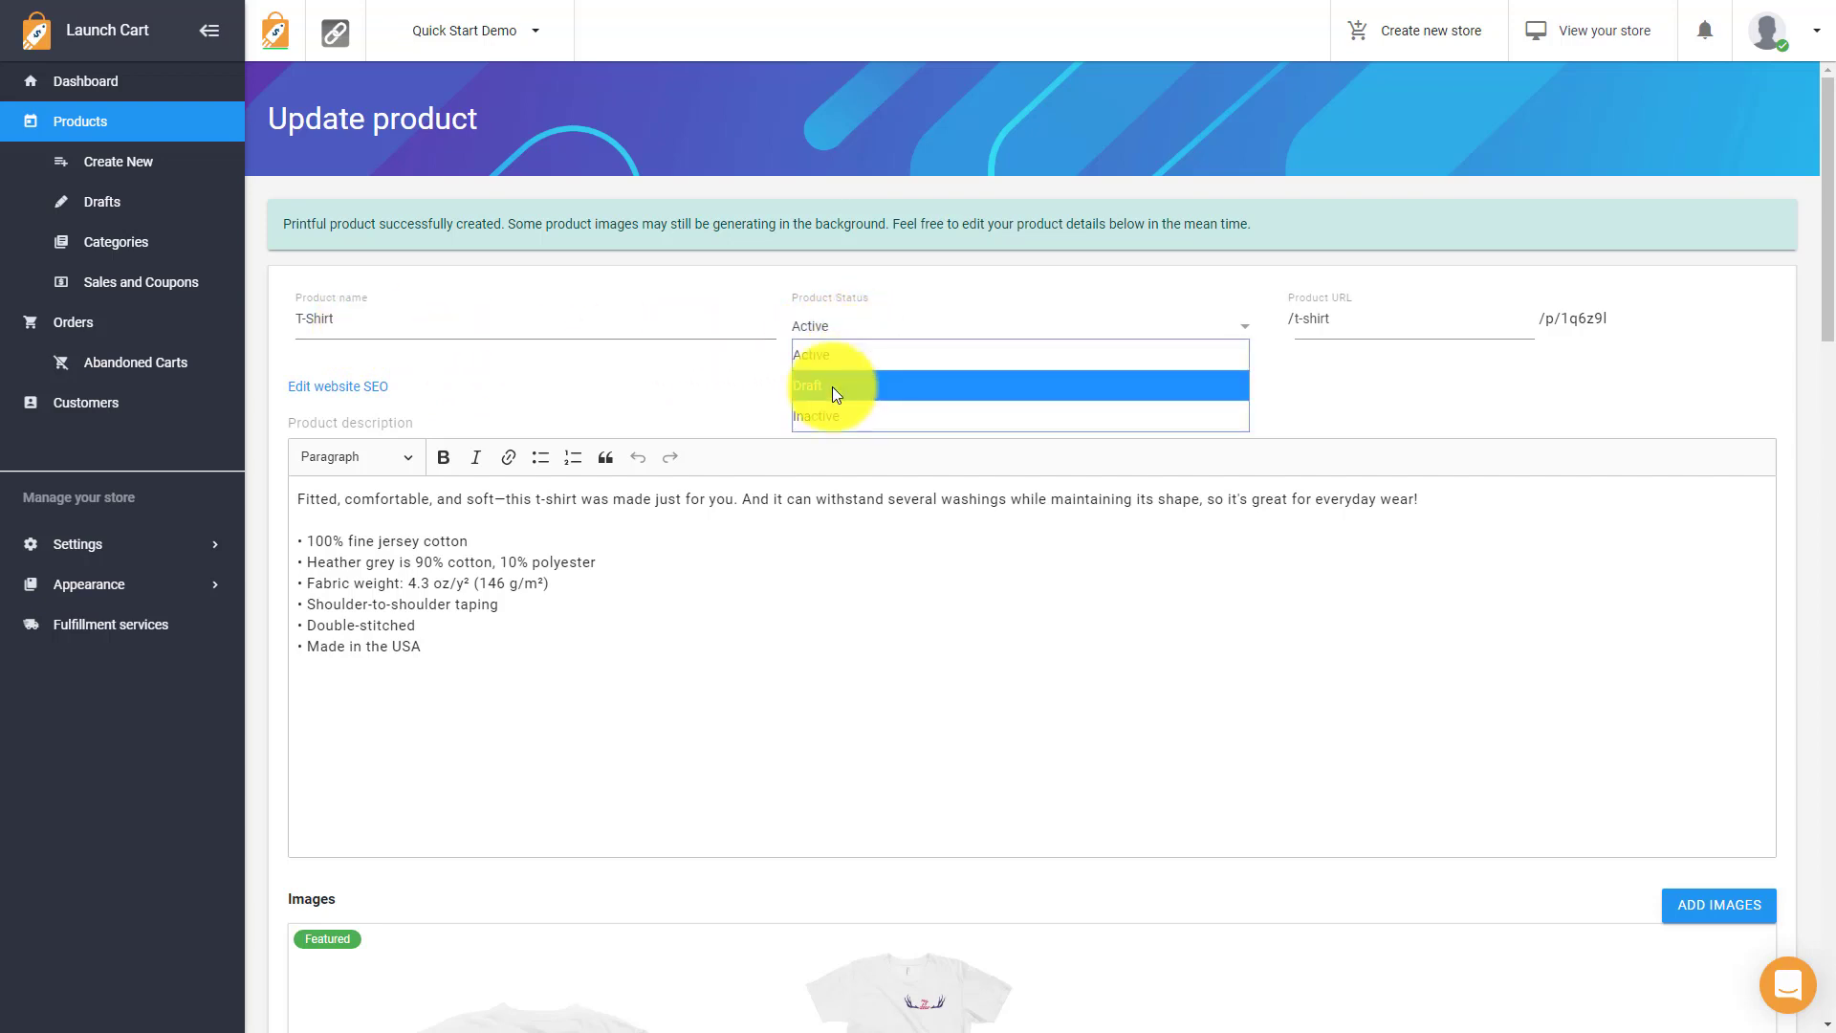
{"action": "left_click", "coordinate": [841, 328]}
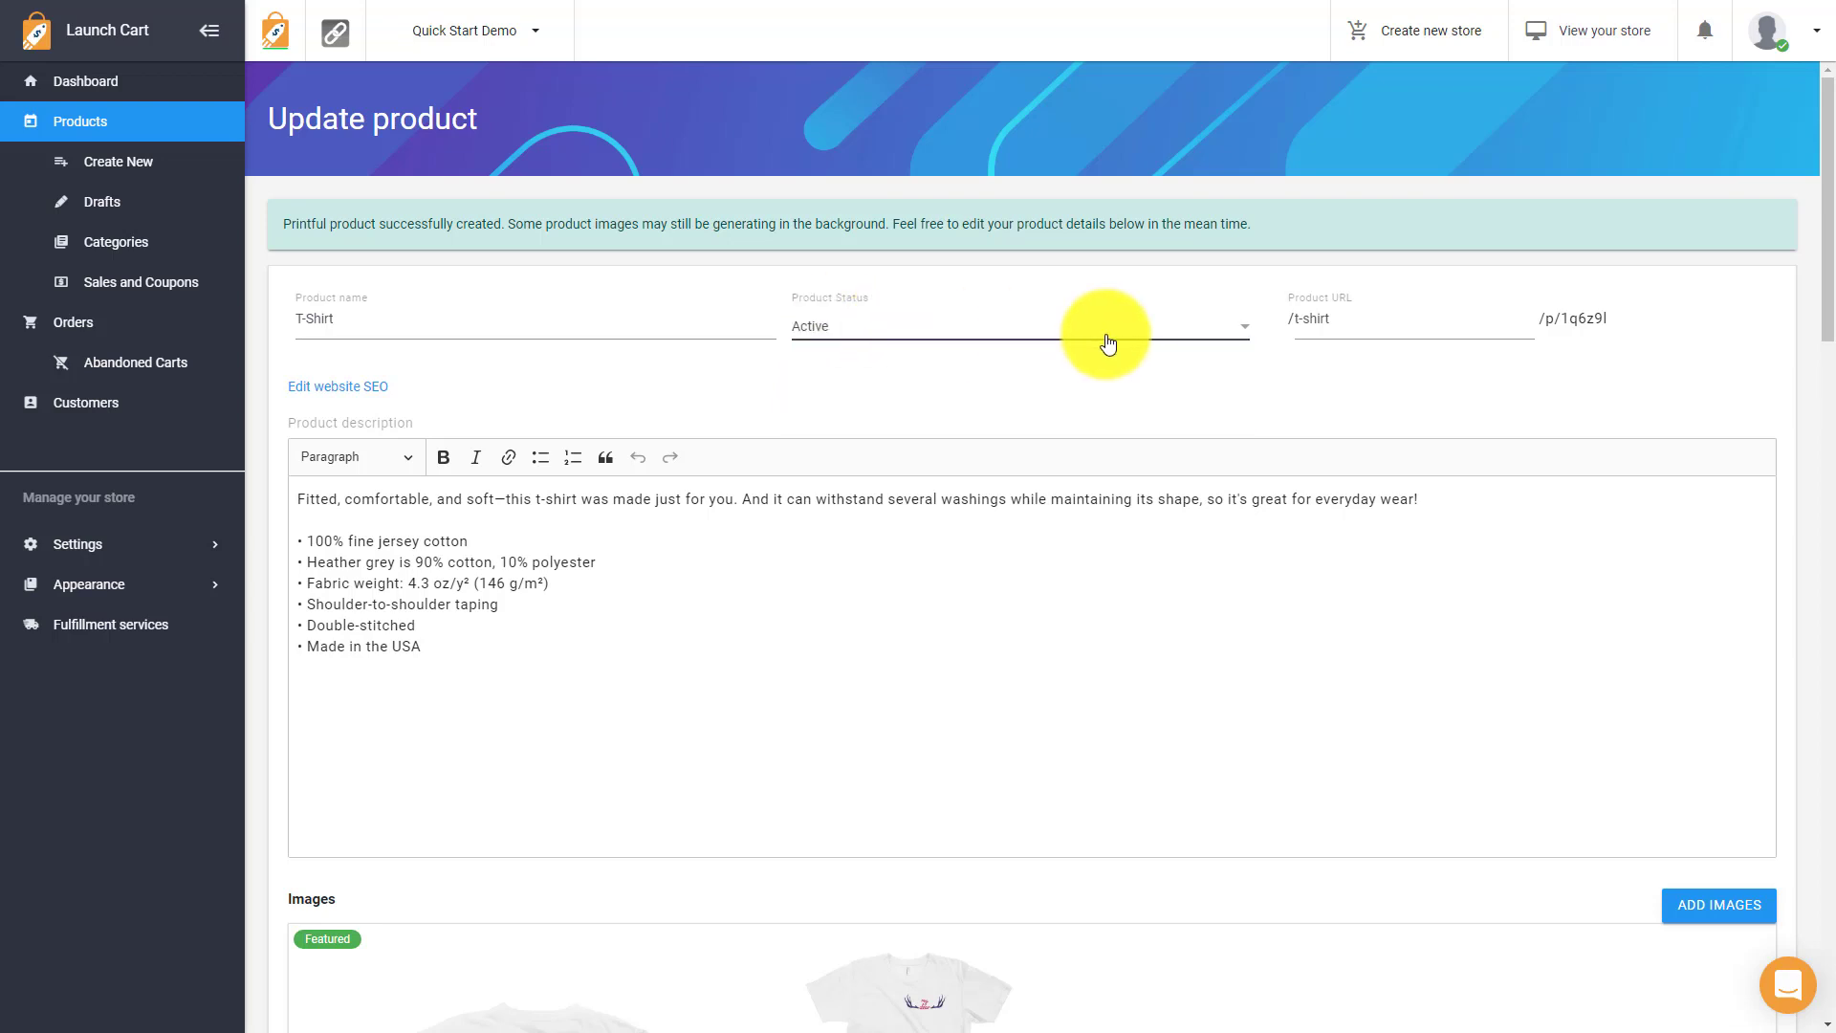
{"action": "left_click", "coordinate": [1337, 323]}
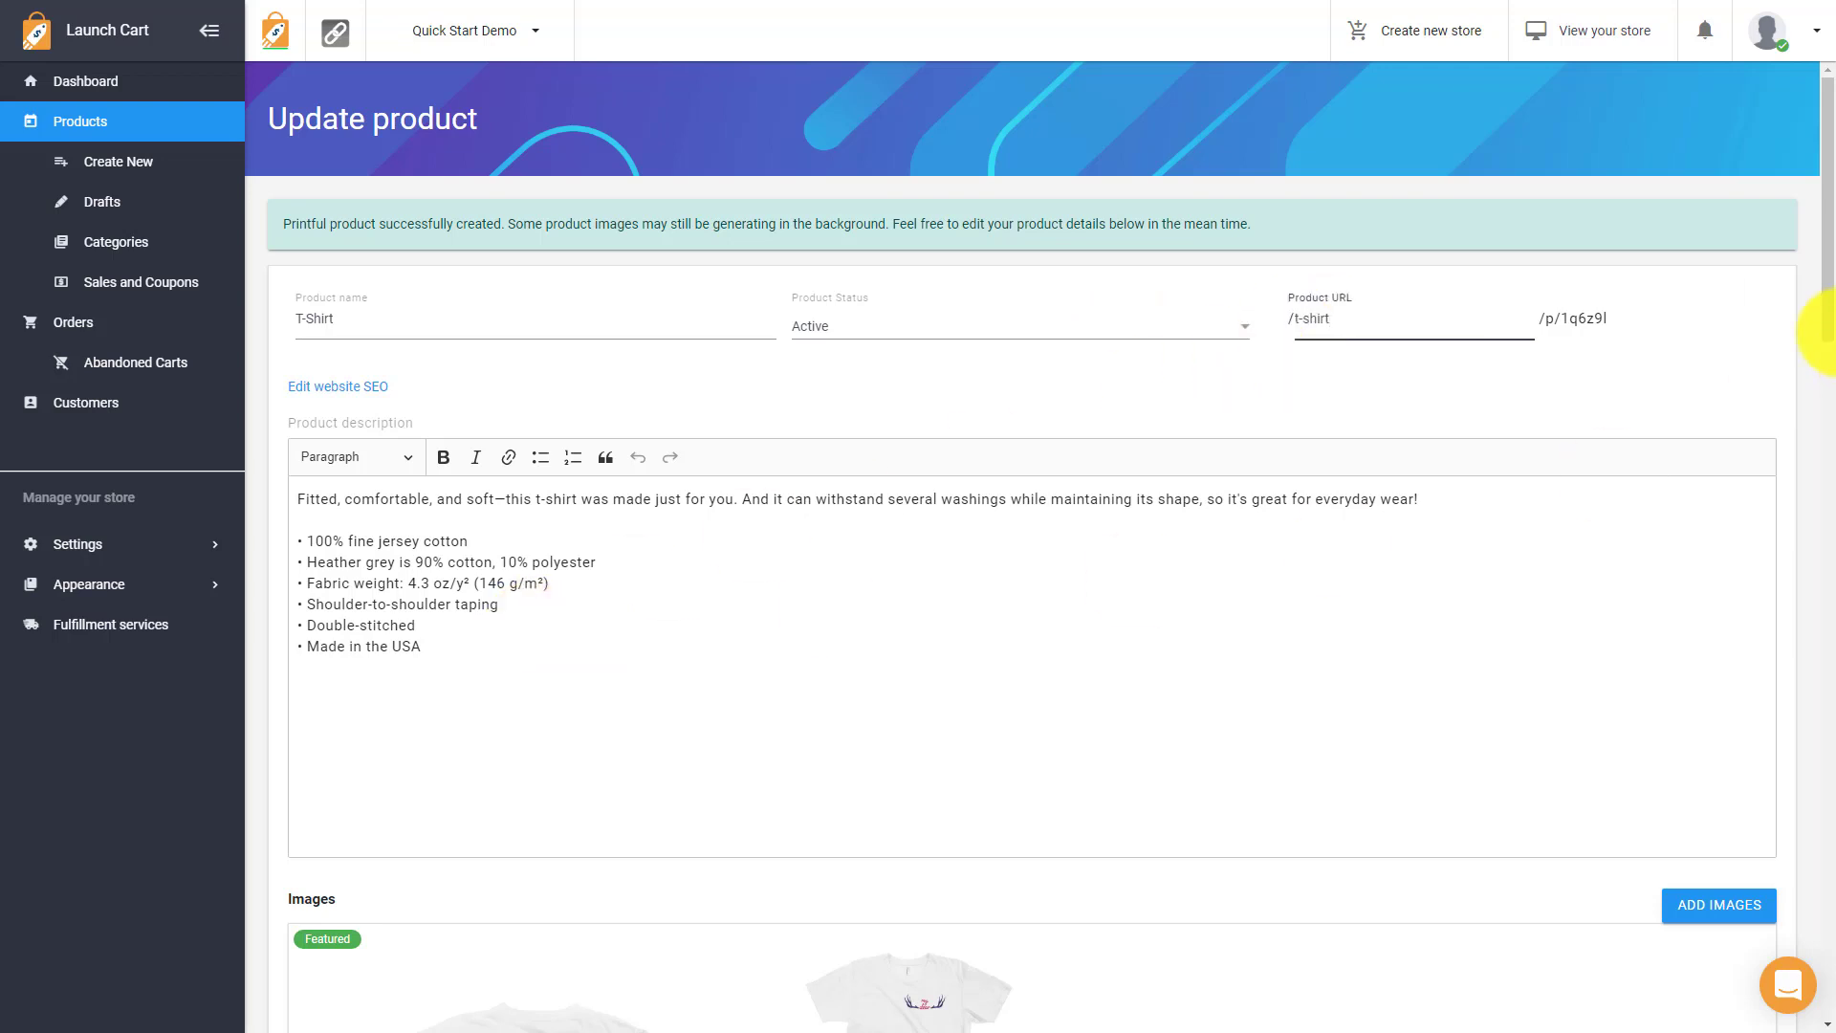
Make the antler-design T-shirt the featured image, moving the hummingbird shirt to second
{"action": "left_click_drag", "start_coordinate": [1824, 230], "coordinate": [1352, 459]}
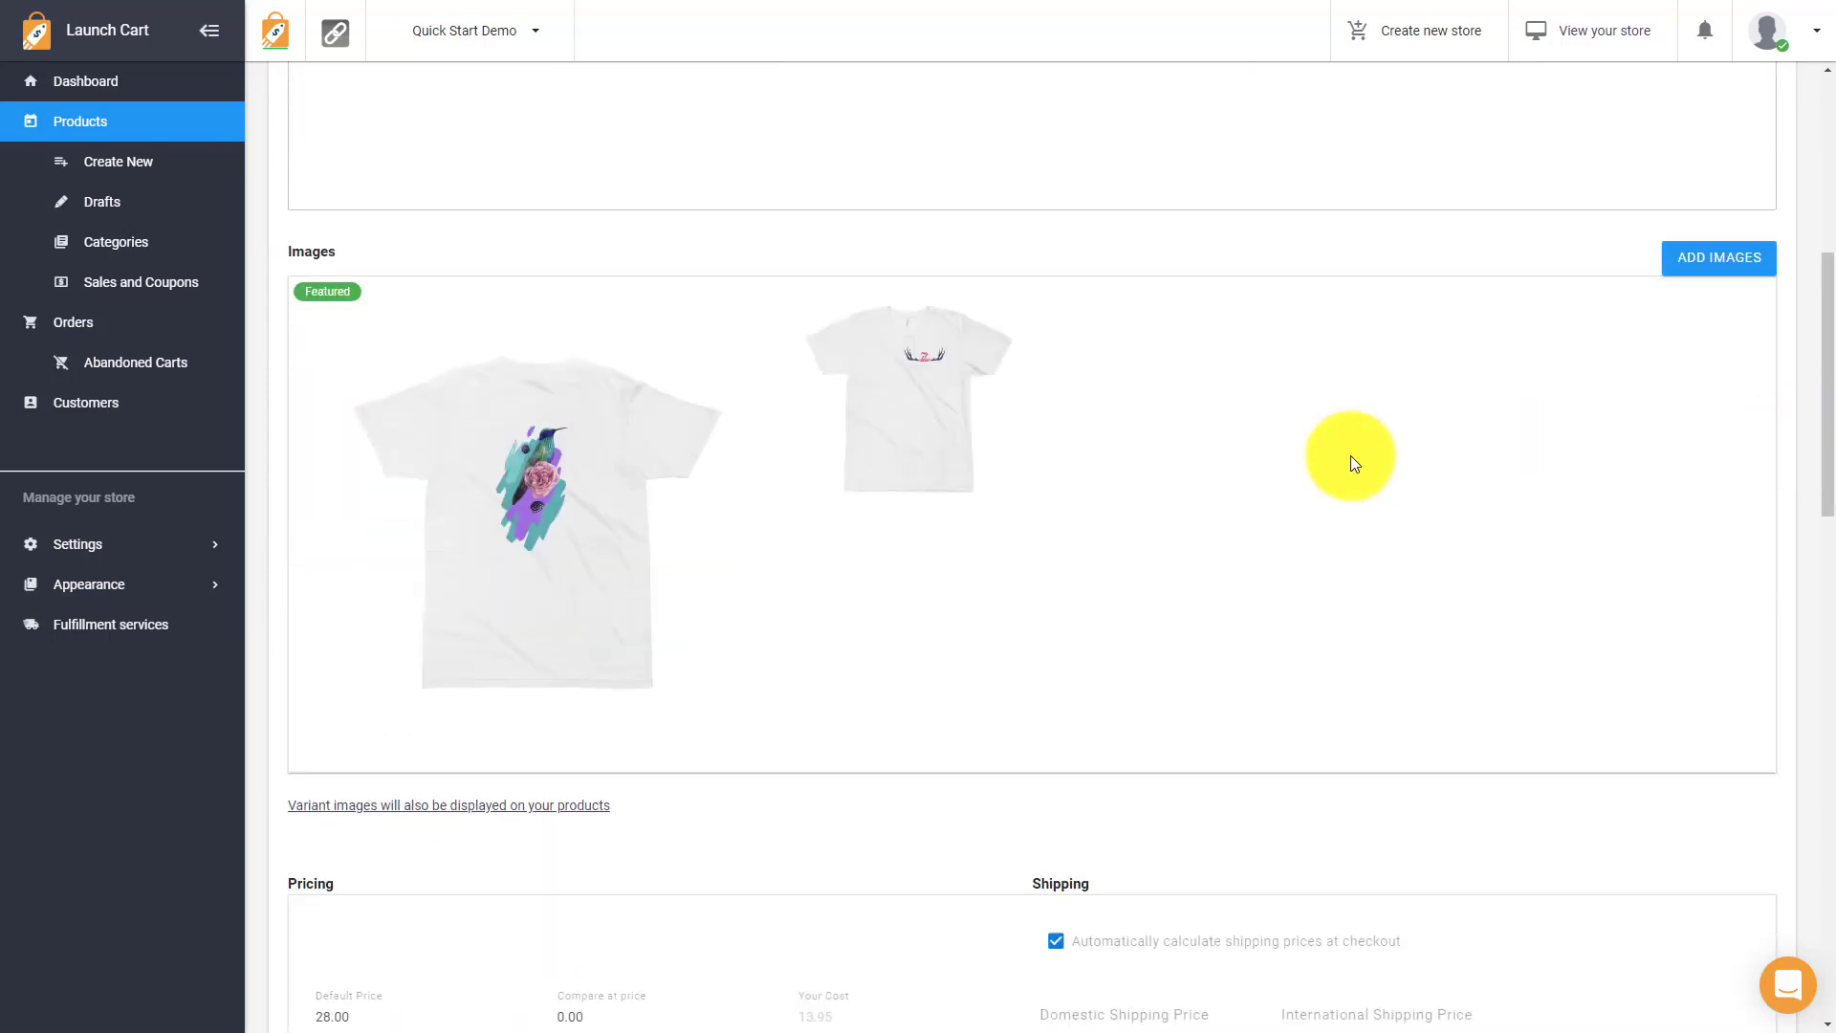
{"action": "mouse_move", "coordinate": [514, 514]}
{"action": "mouse_move", "coordinate": [882, 449]}
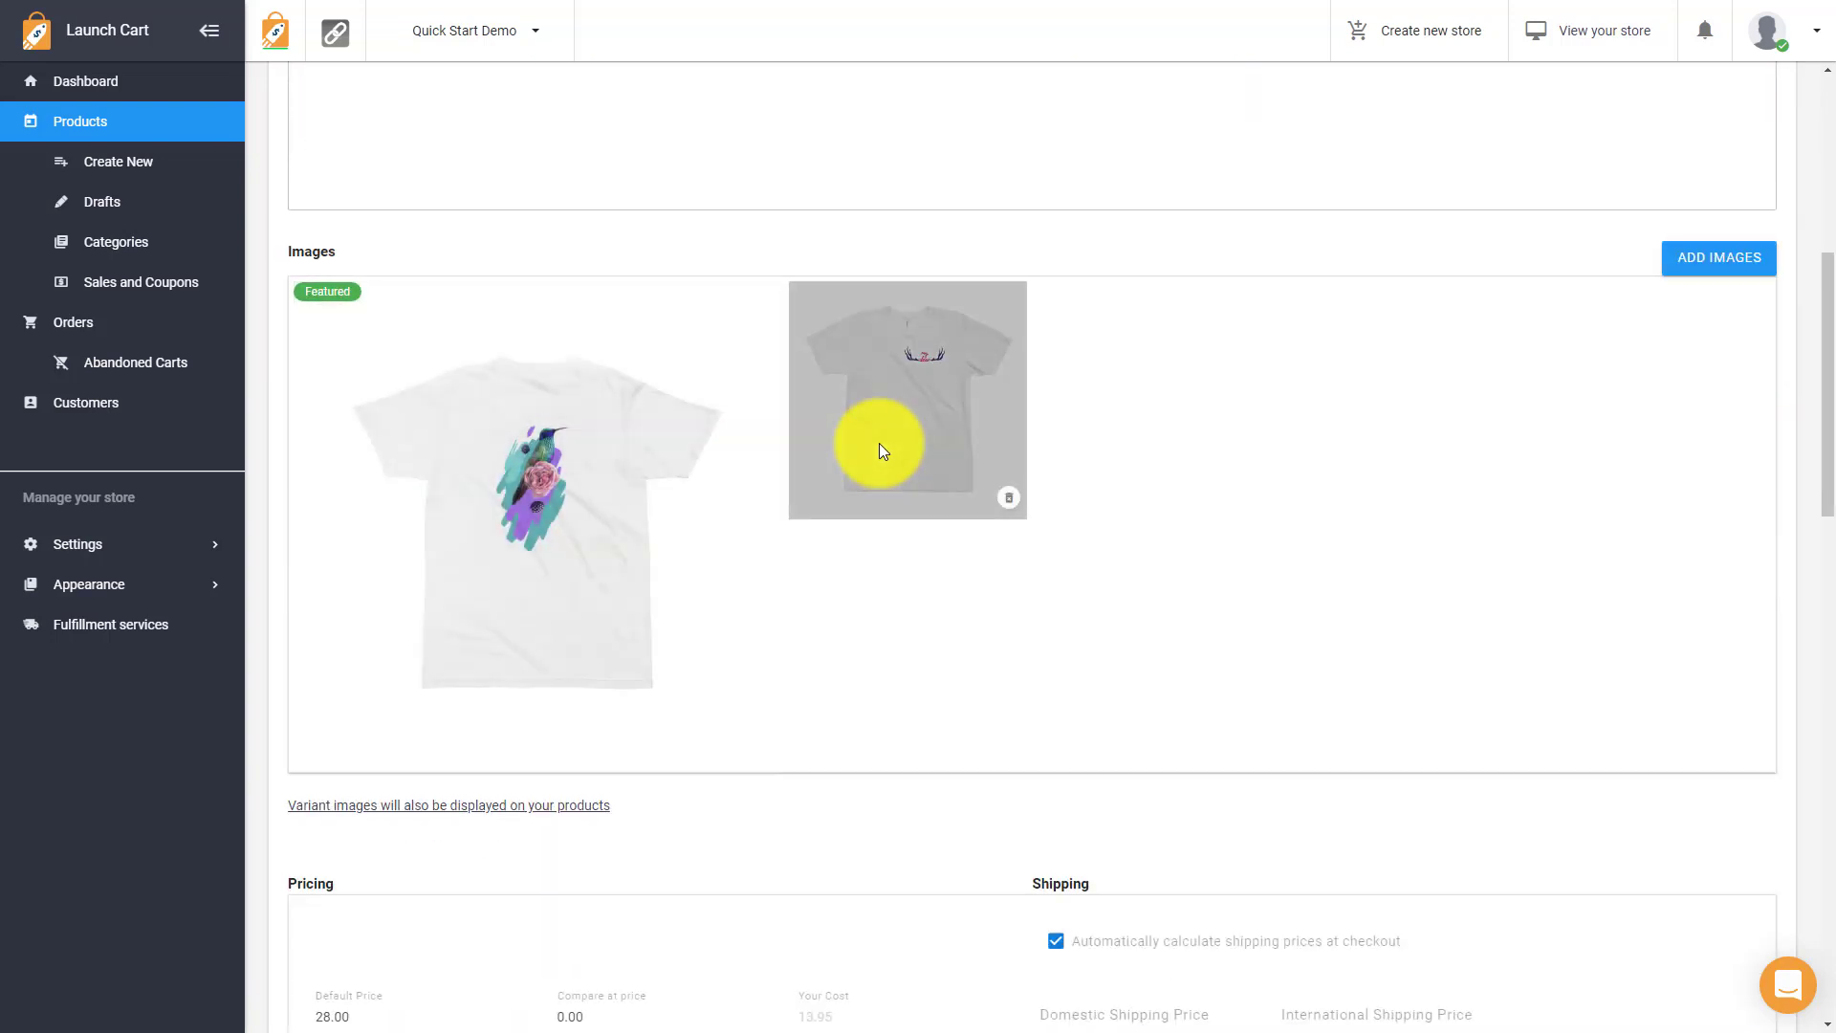
{"action": "mouse_move", "coordinate": [607, 502]}
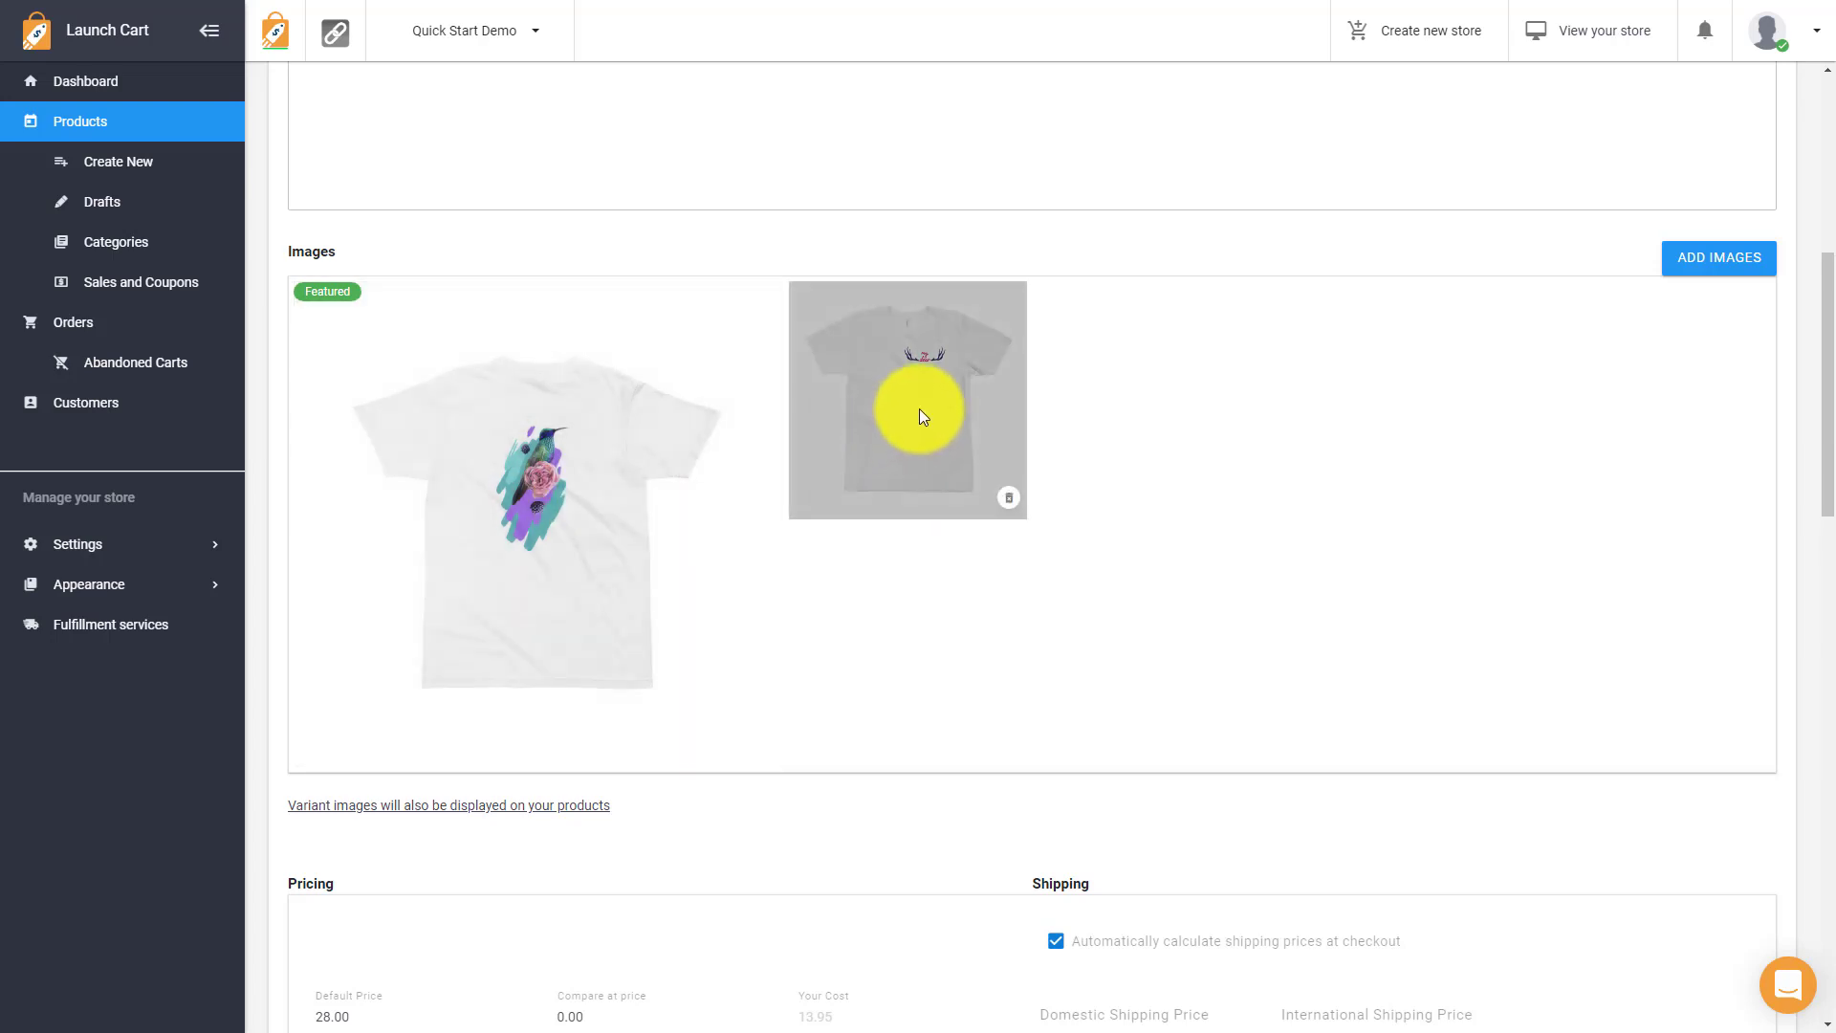
{"action": "left_click_drag", "start_coordinate": [927, 403], "coordinate": [501, 454]}
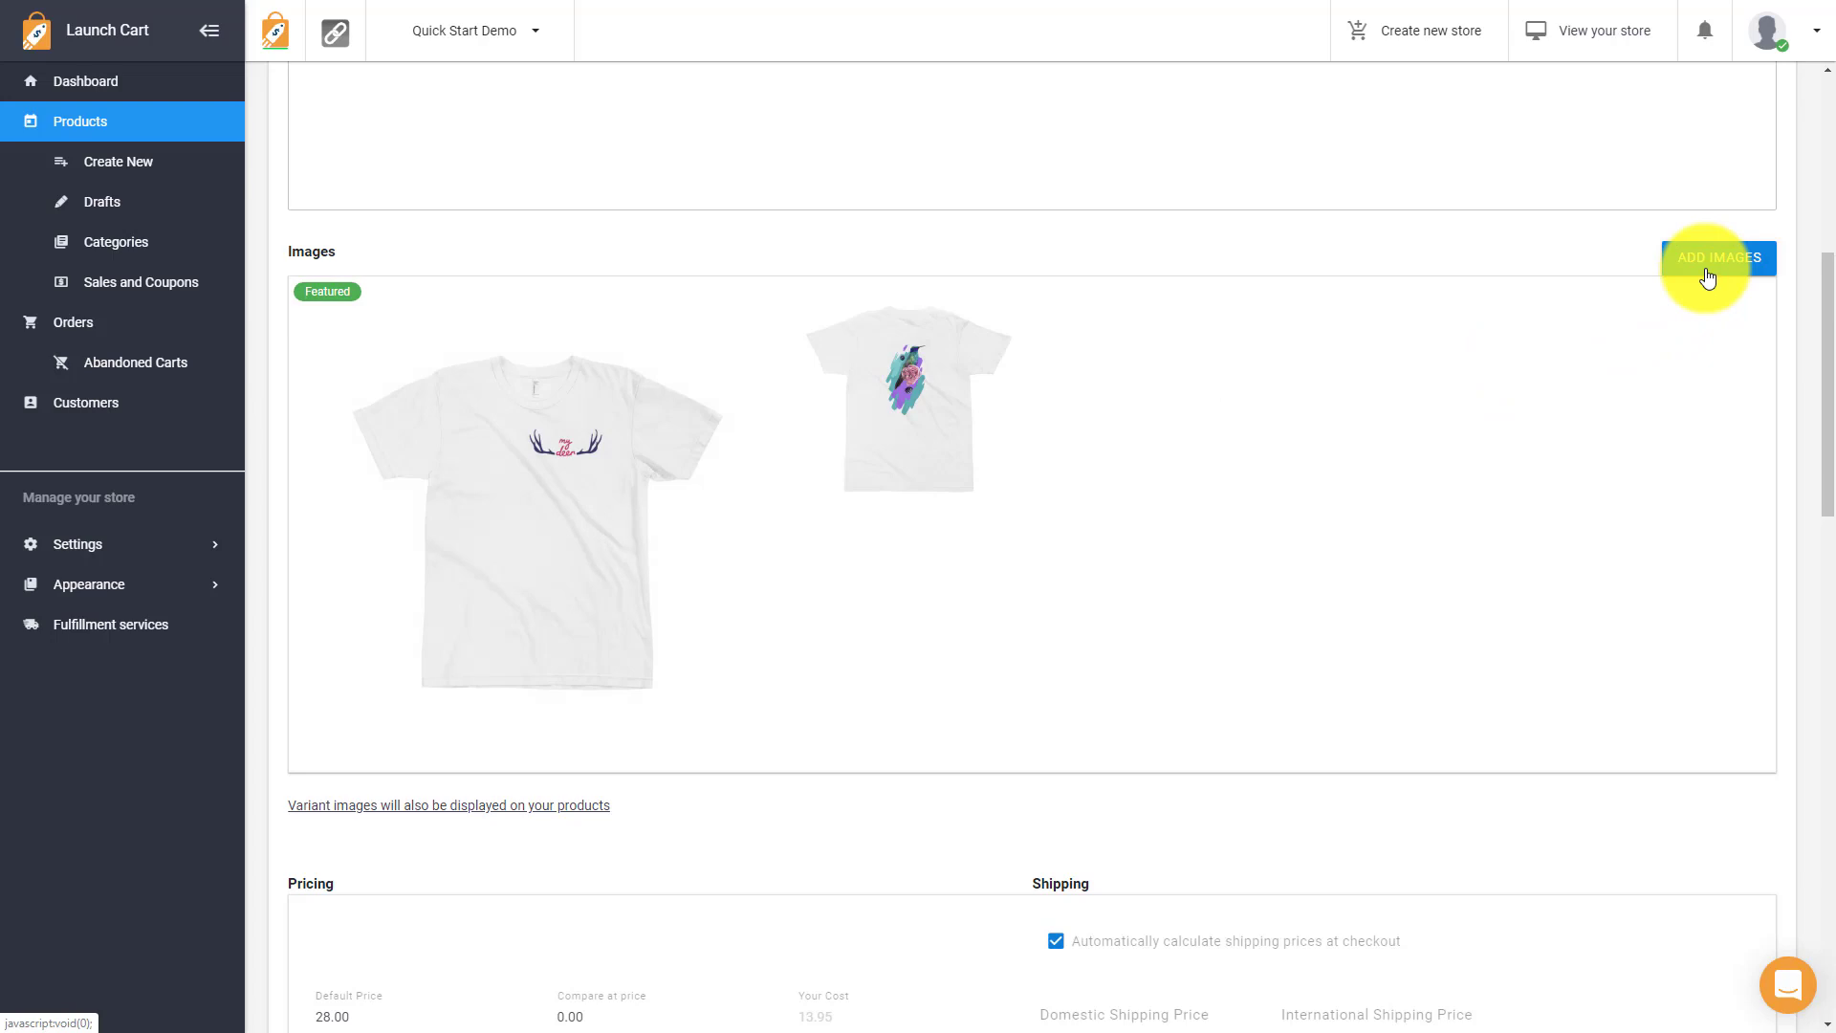
{"action": "left_click_drag", "start_coordinate": [1821, 299], "coordinate": [1811, 480]}
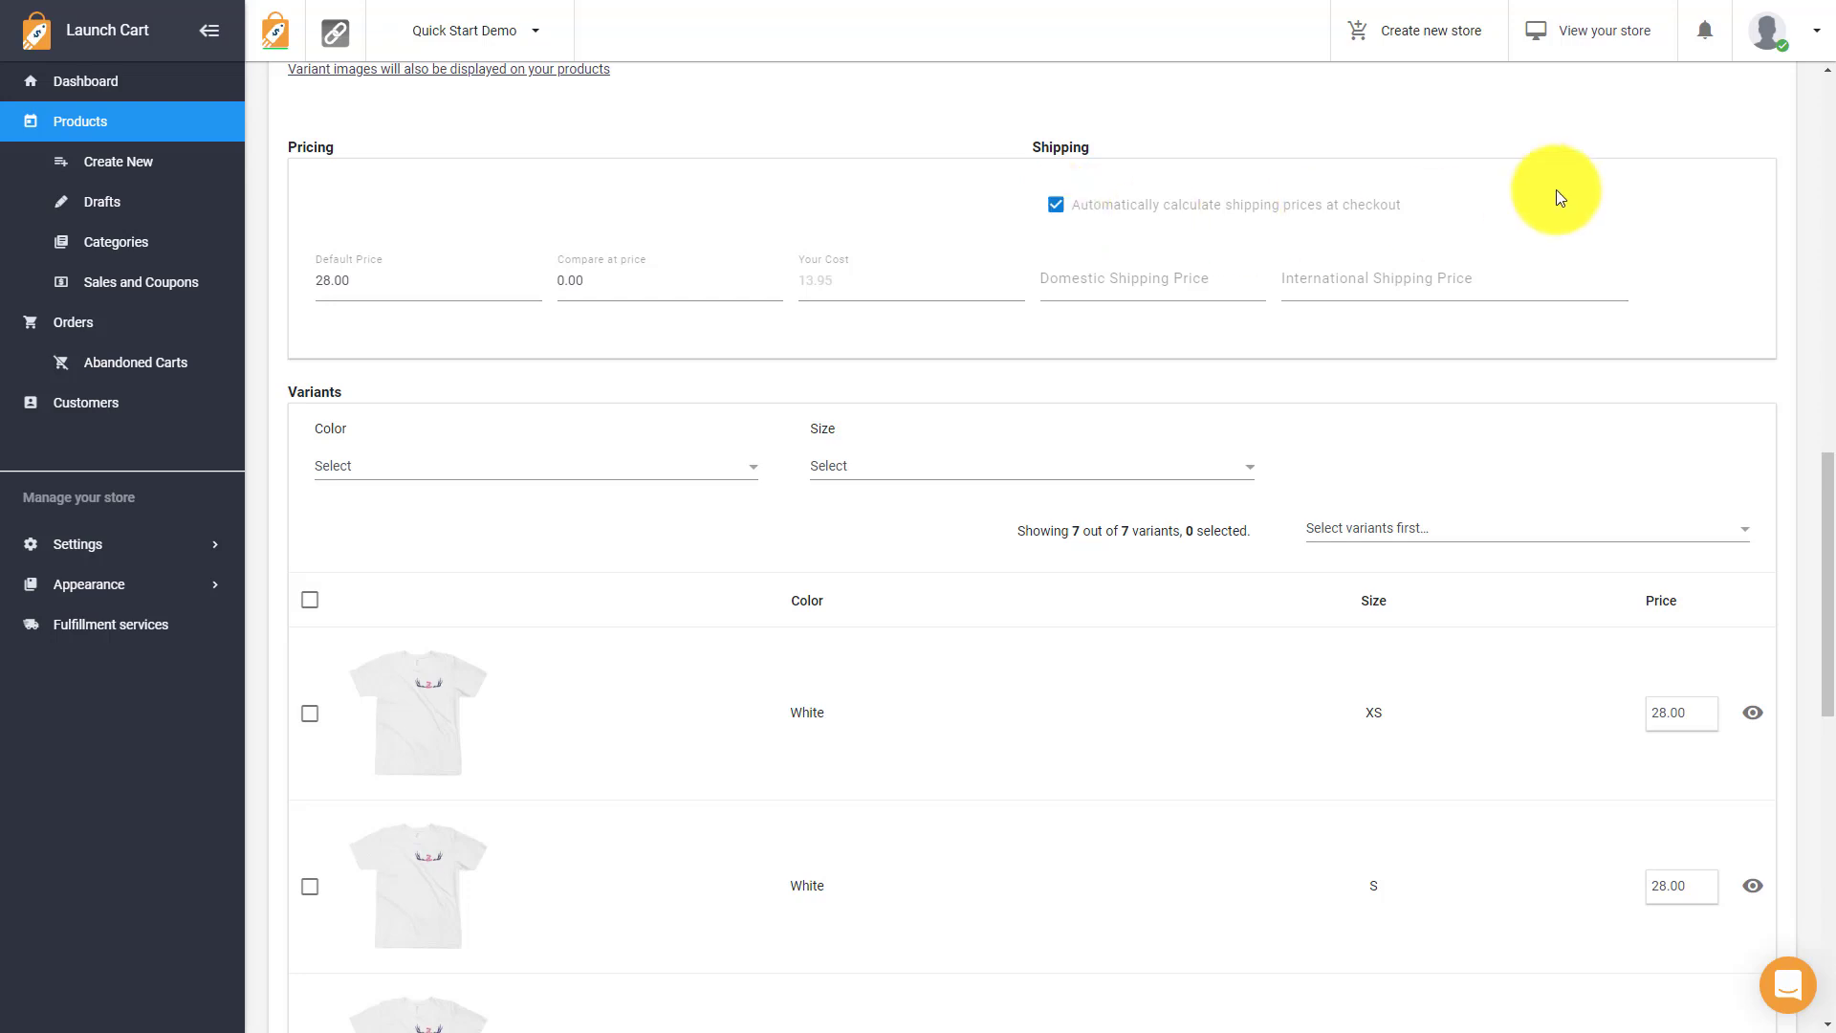
{"action": "left_click_drag", "start_coordinate": [1828, 463], "coordinate": [1822, 581]}
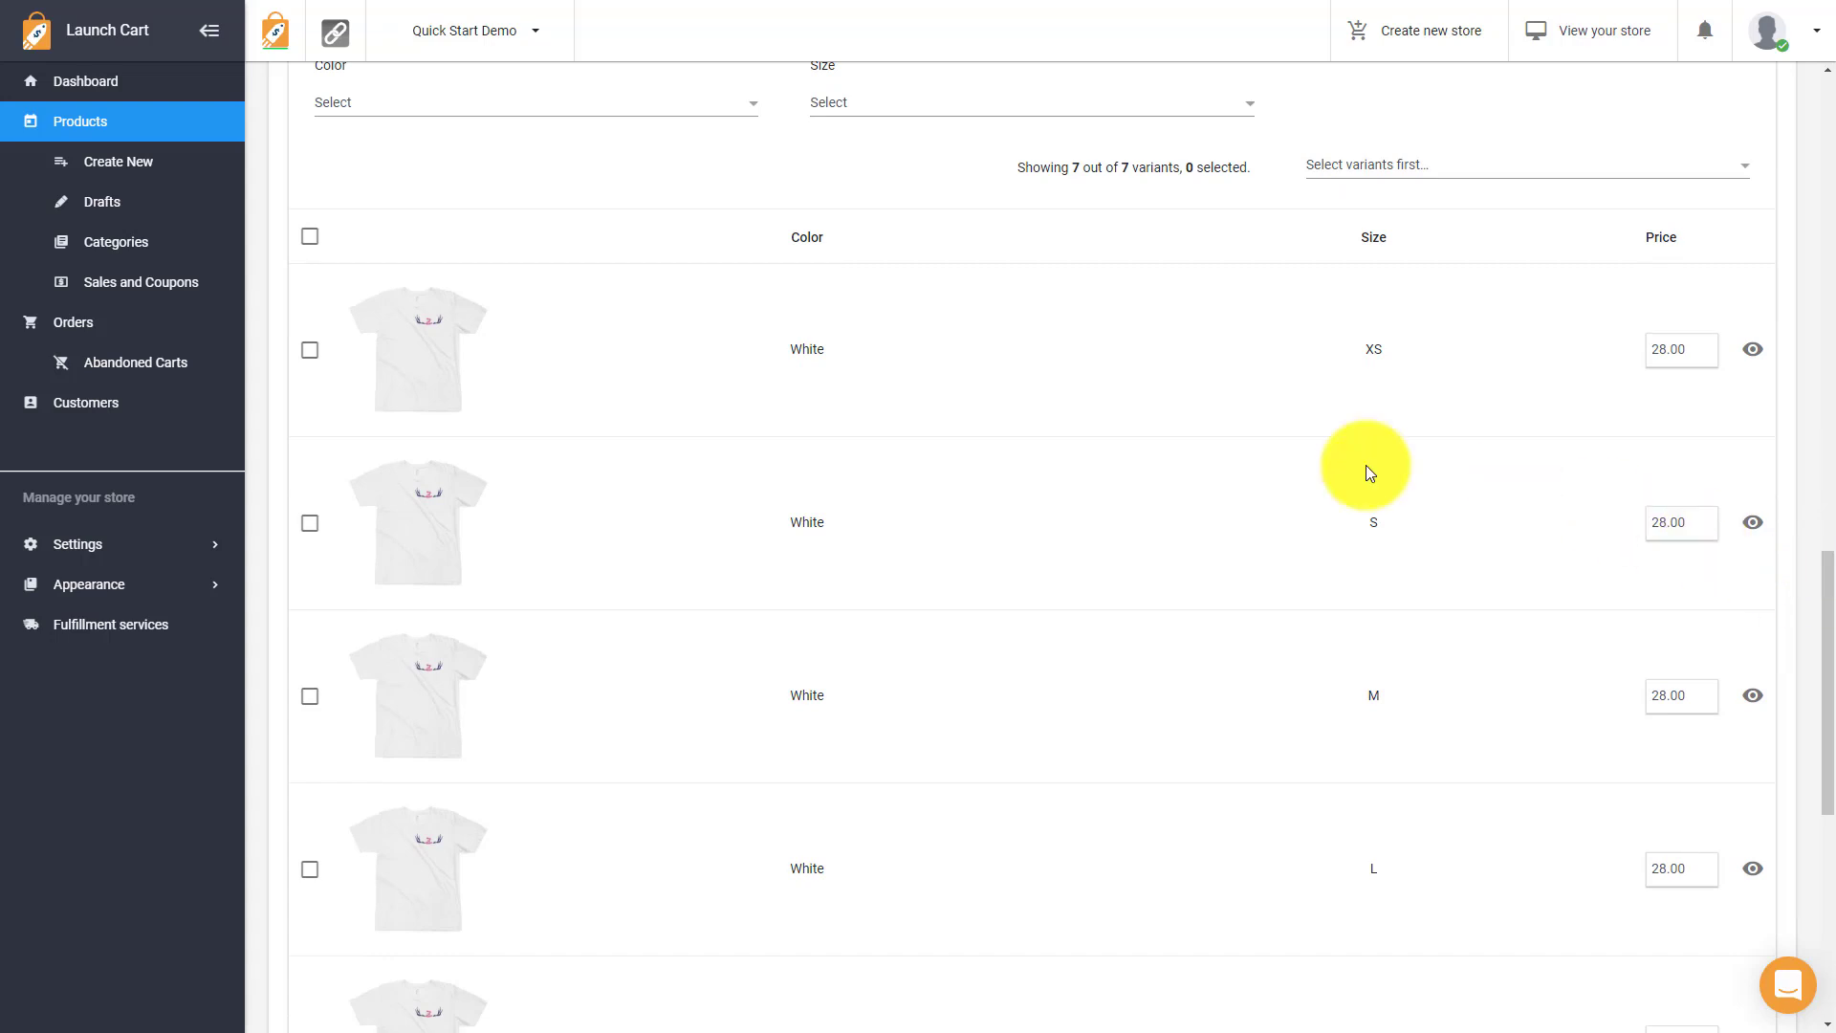
{"action": "scroll", "coordinate": [819, 393], "scroll_direction": "down", "scroll_amount": 3}
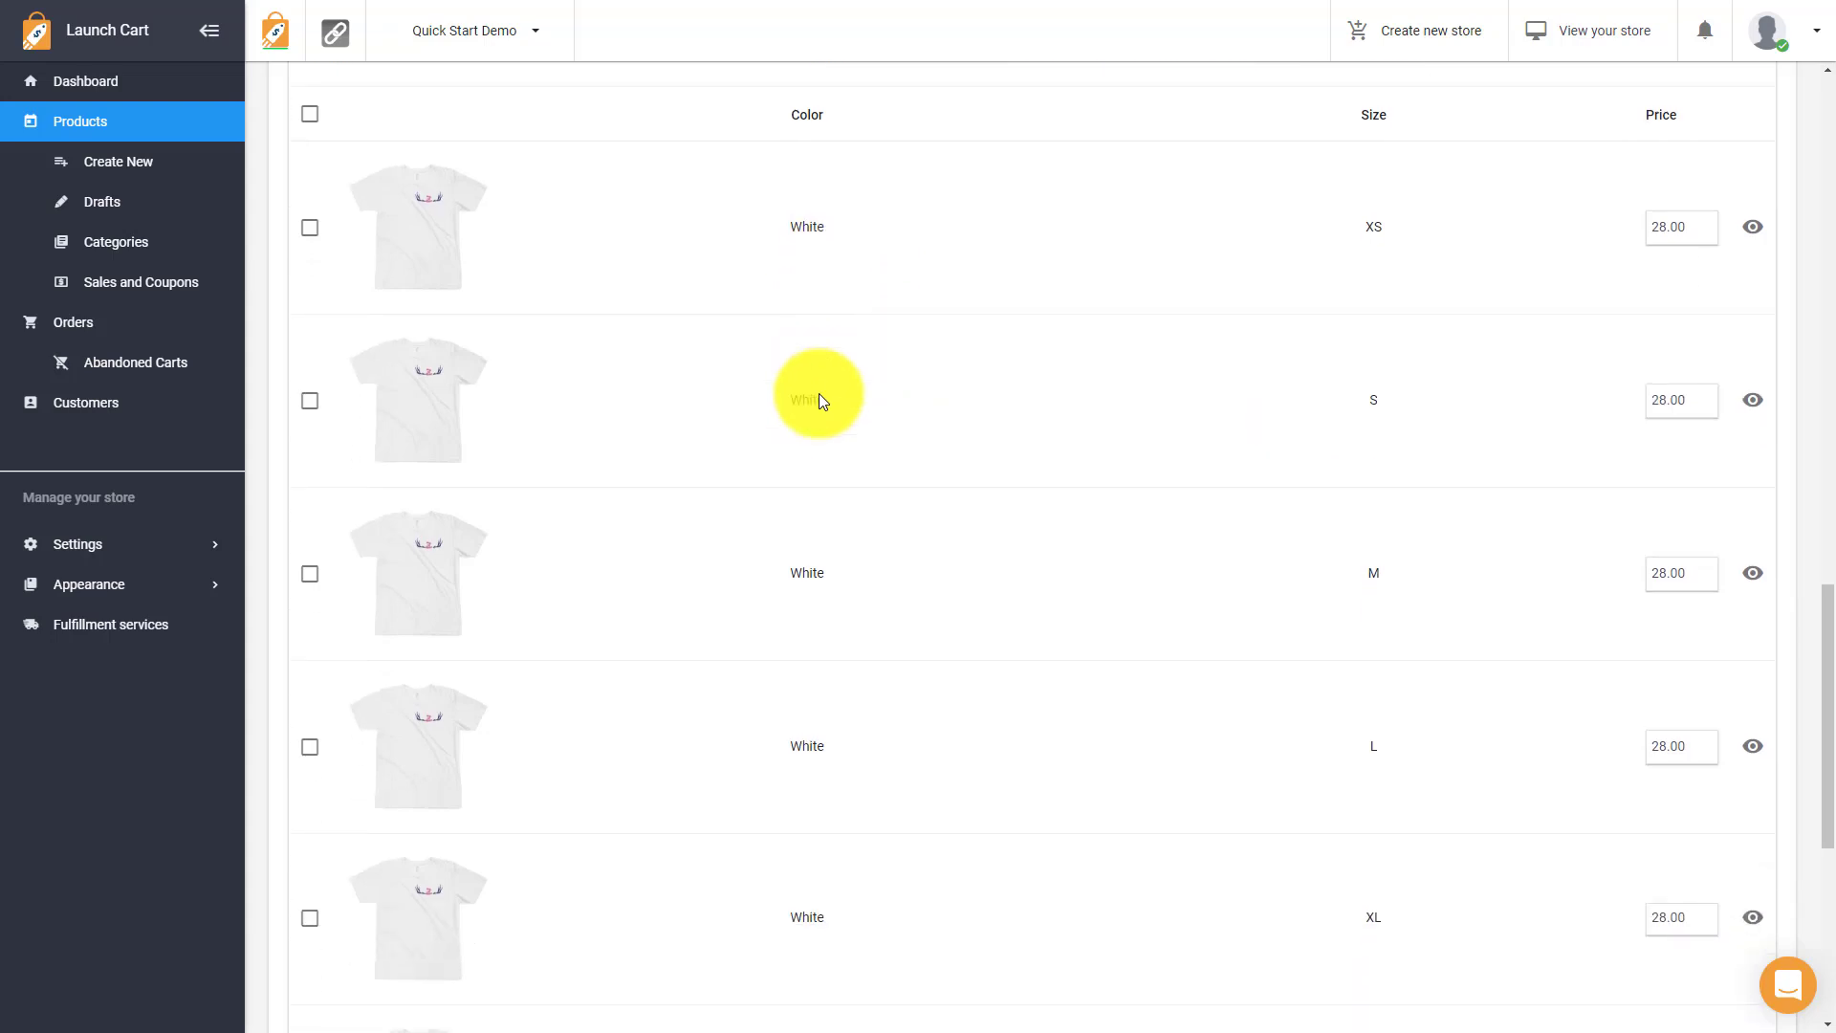
{"action": "scroll", "coordinate": [818, 393], "scroll_direction": "down", "scroll_amount": 6}
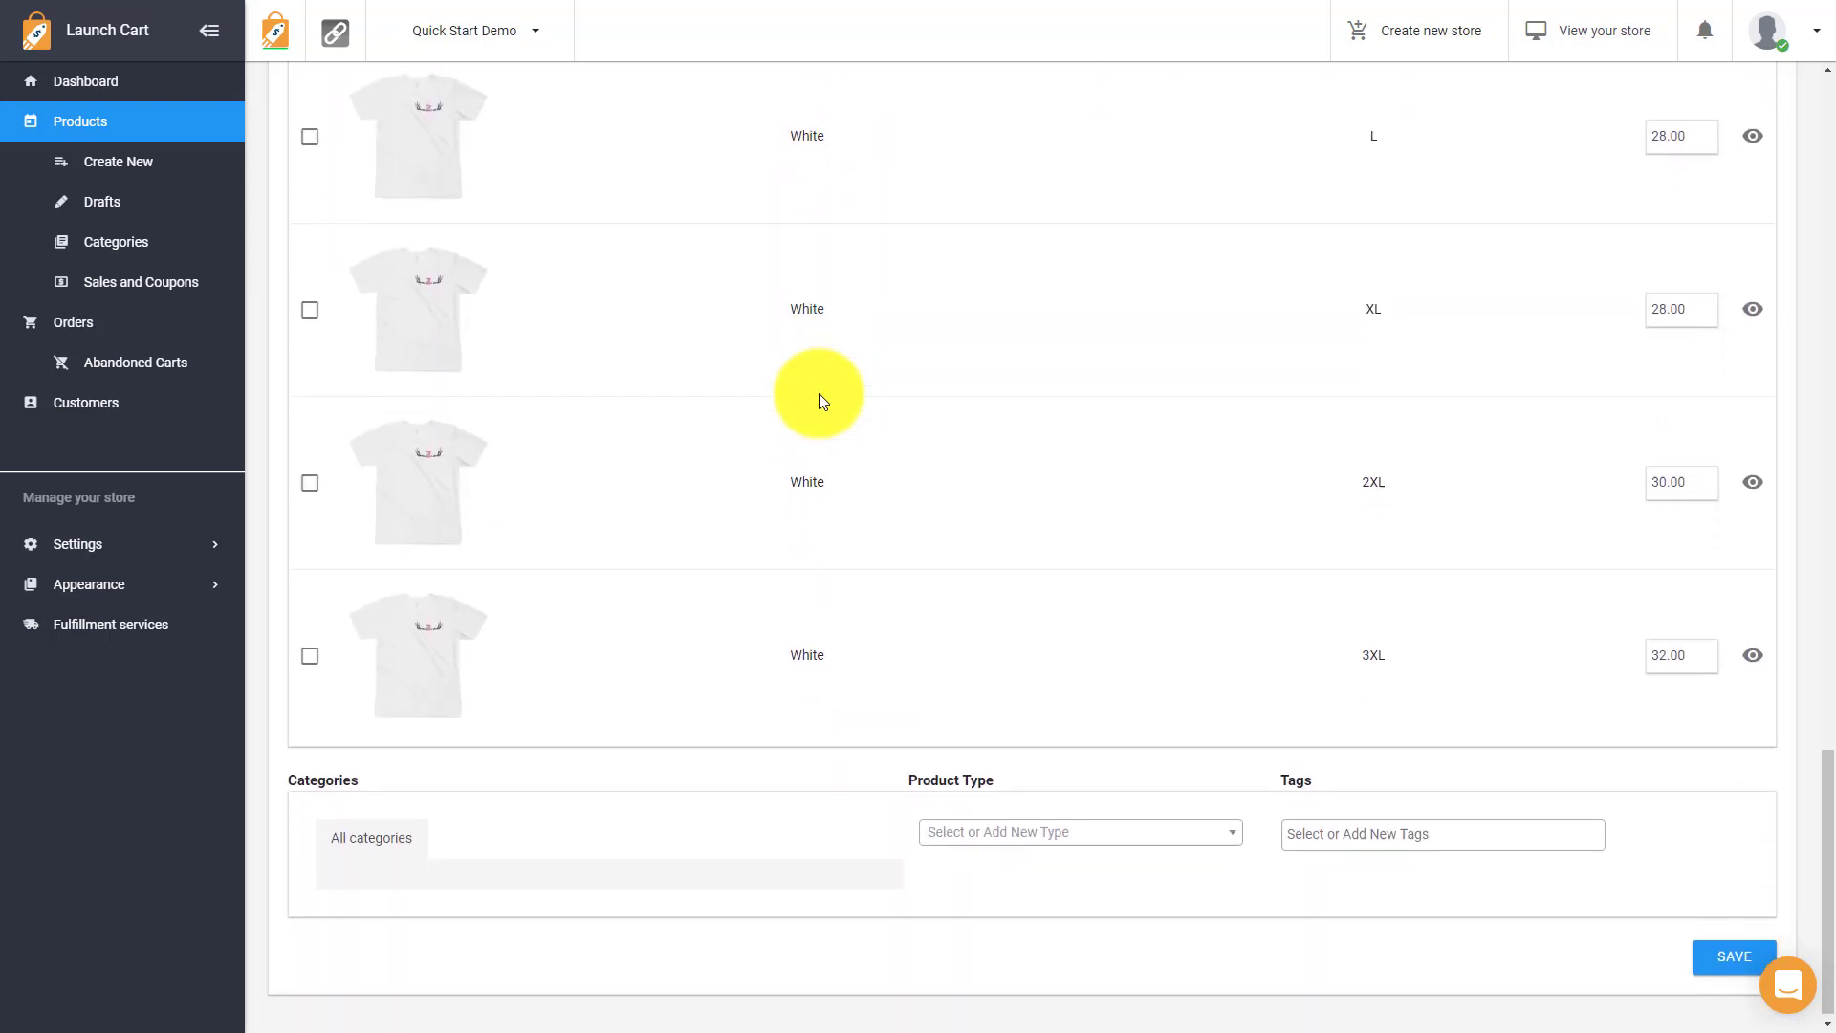
{"action": "scroll", "coordinate": [818, 393], "scroll_direction": "up", "scroll_amount": 3}
{"action": "scroll", "coordinate": [818, 393], "scroll_direction": "up", "scroll_amount": 6}
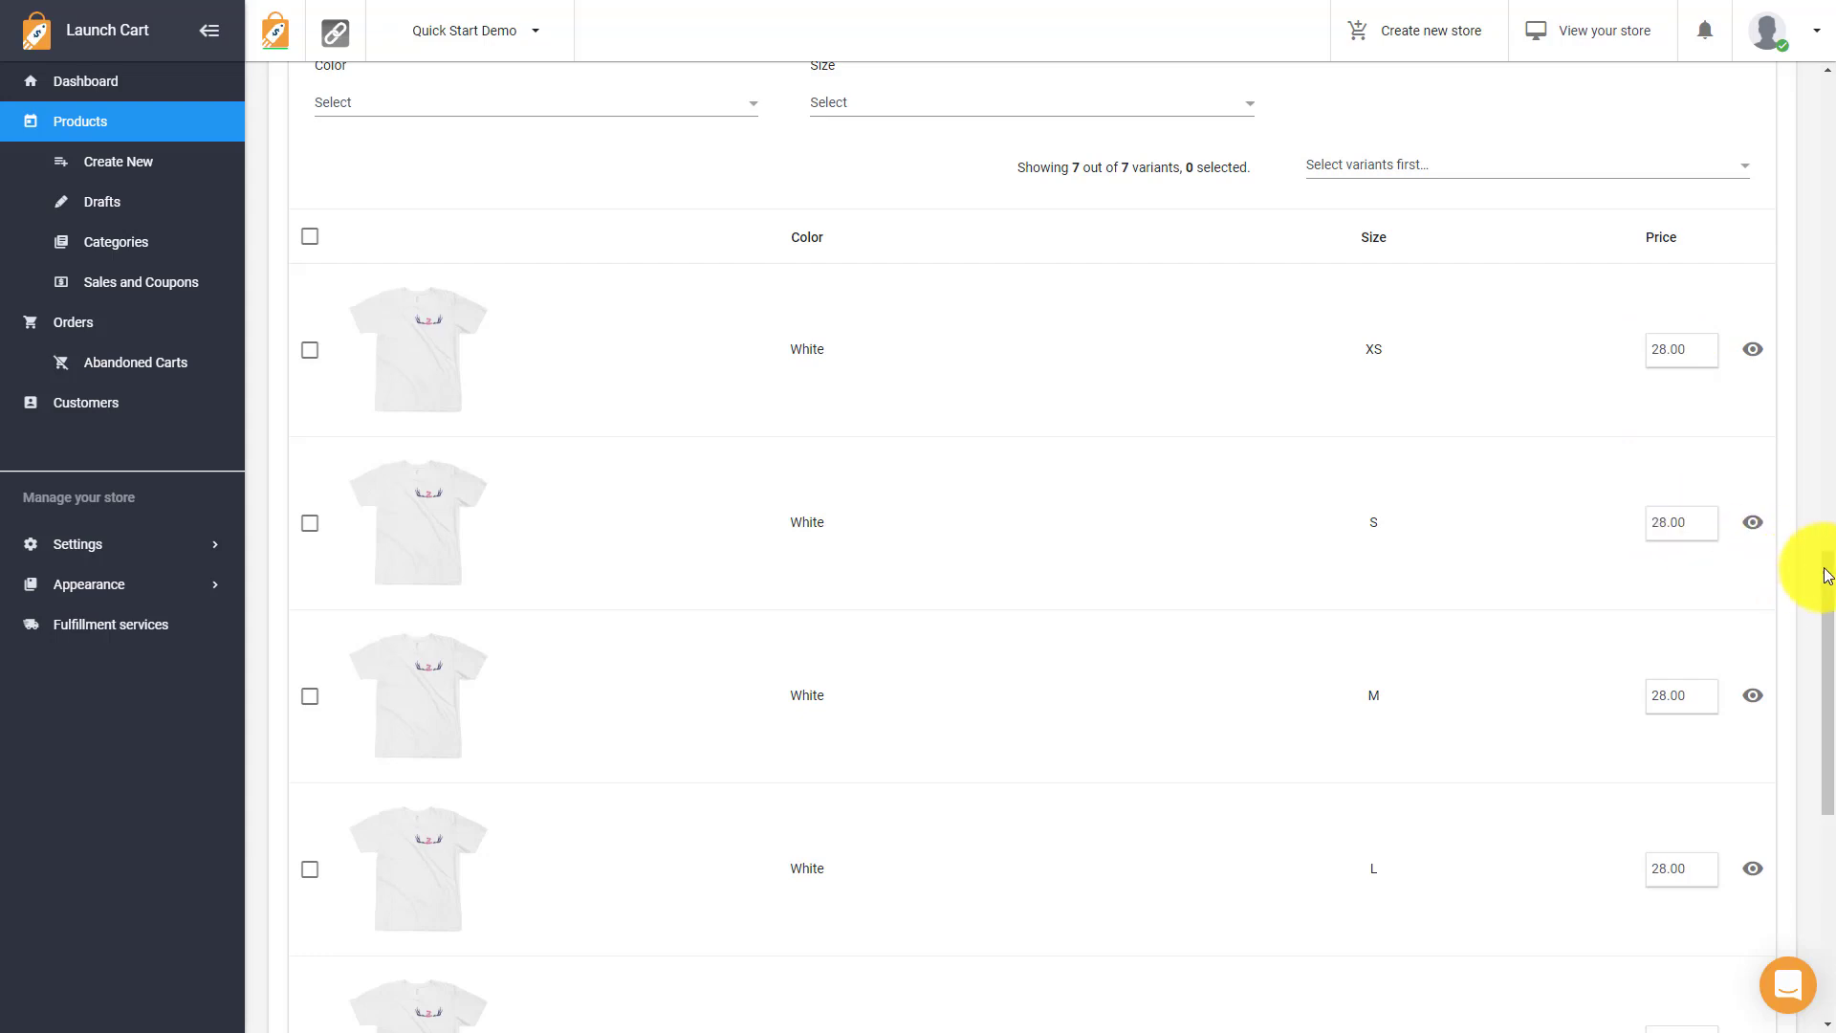
{"action": "left_click_drag", "start_coordinate": [1828, 574], "coordinate": [1788, 815]}
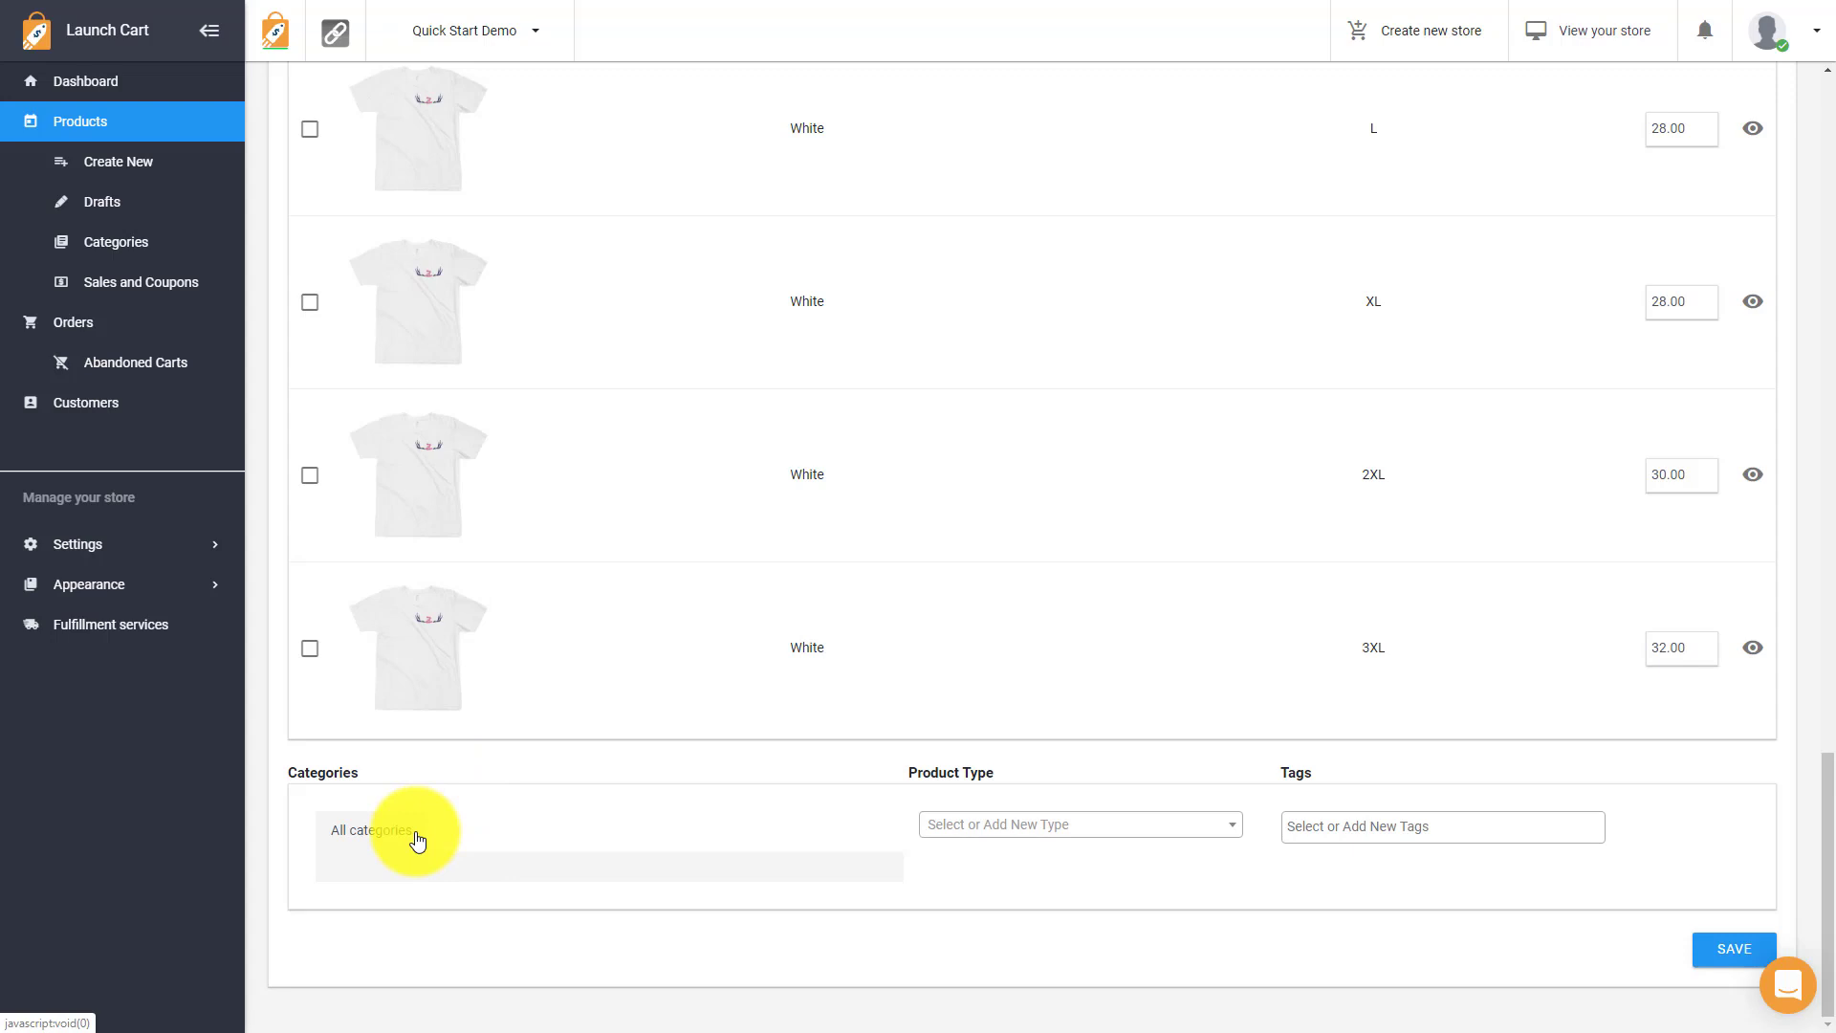
Give the T-Shirt the new product type 'tshirts' and save it
{"action": "left_click", "coordinate": [1058, 838]}
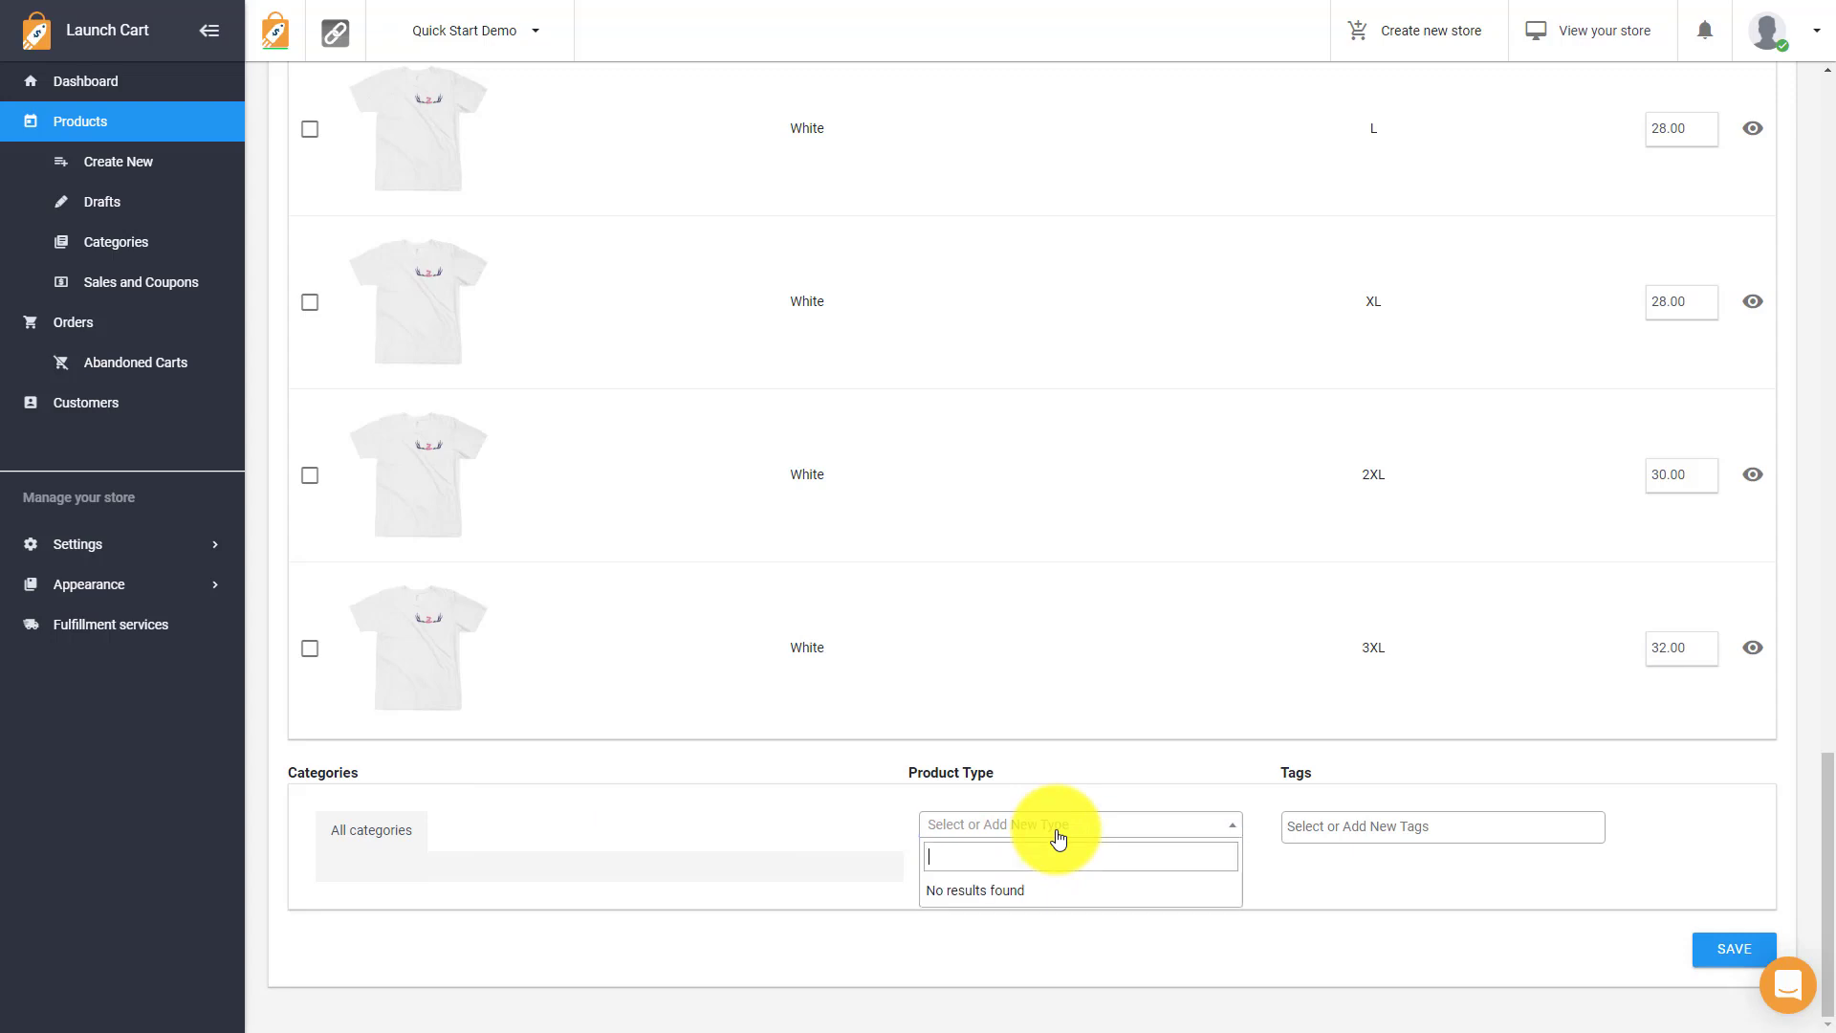
{"action": "left_click", "coordinate": [1058, 838]}
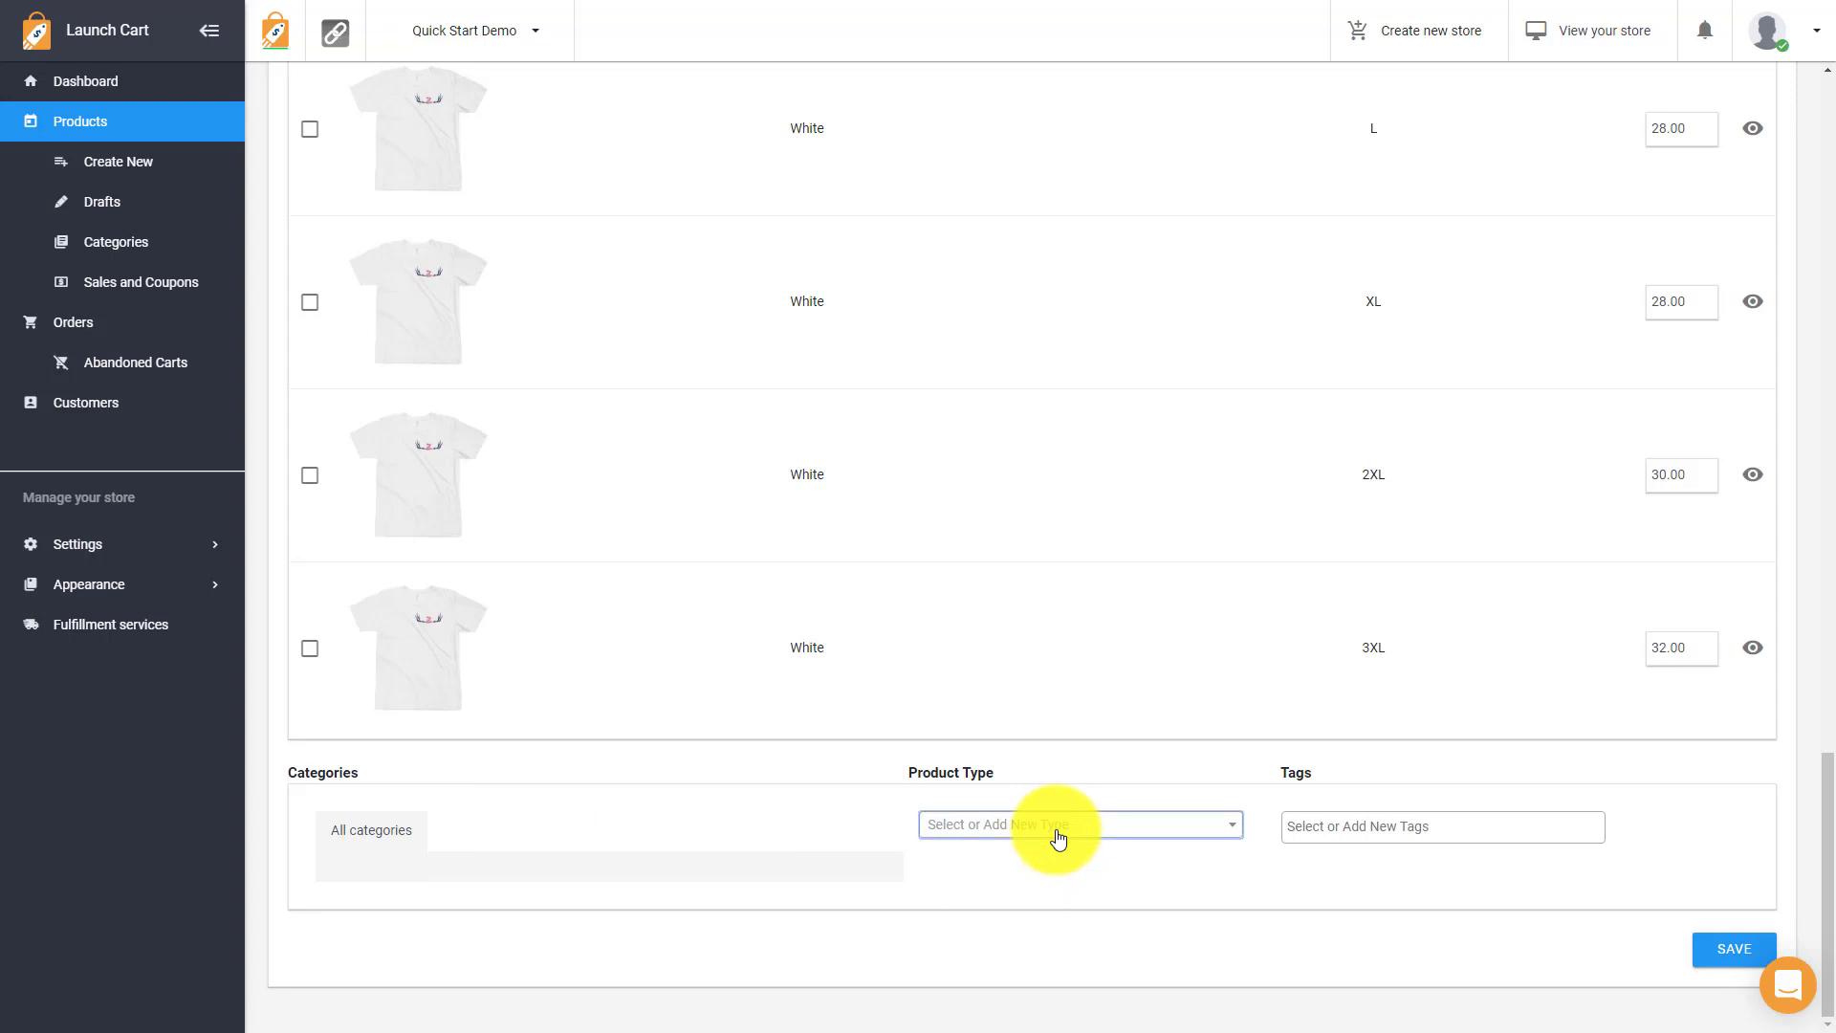
{"action": "left_click", "coordinate": [1057, 838]}
{"action": "type", "text": "tshirts"}
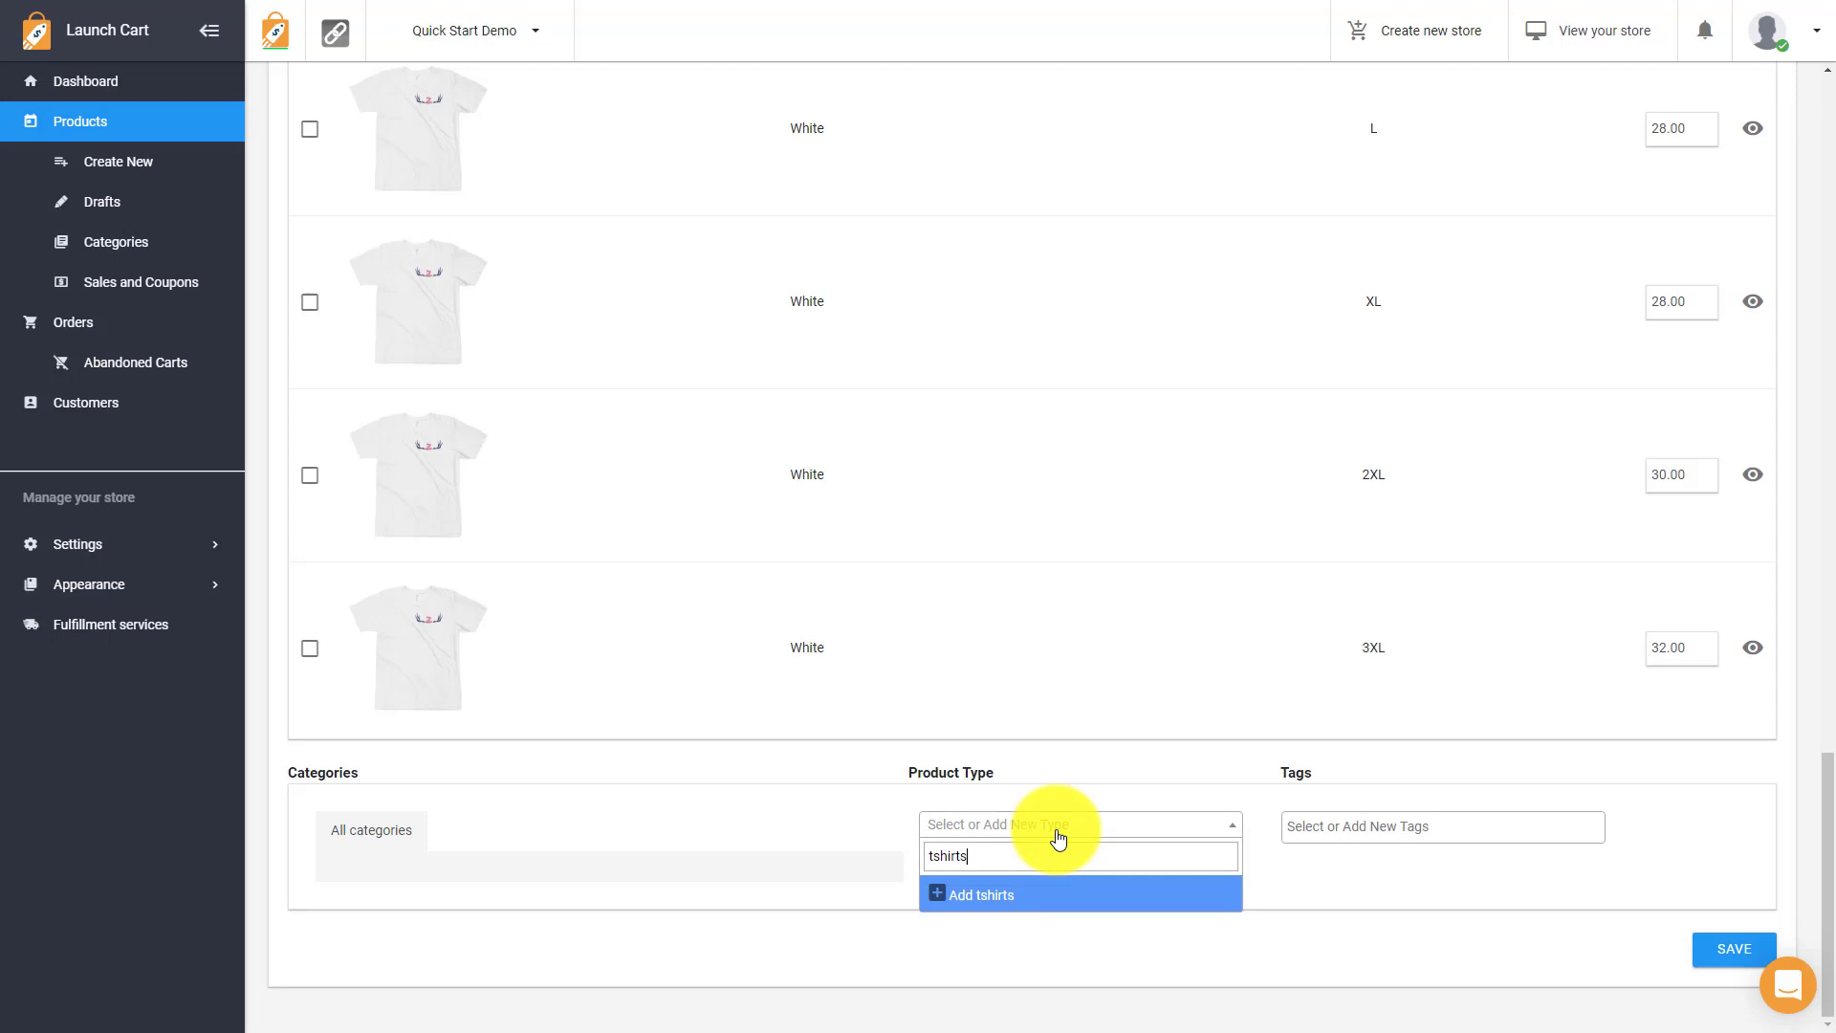
{"action": "key", "text": "Return"}
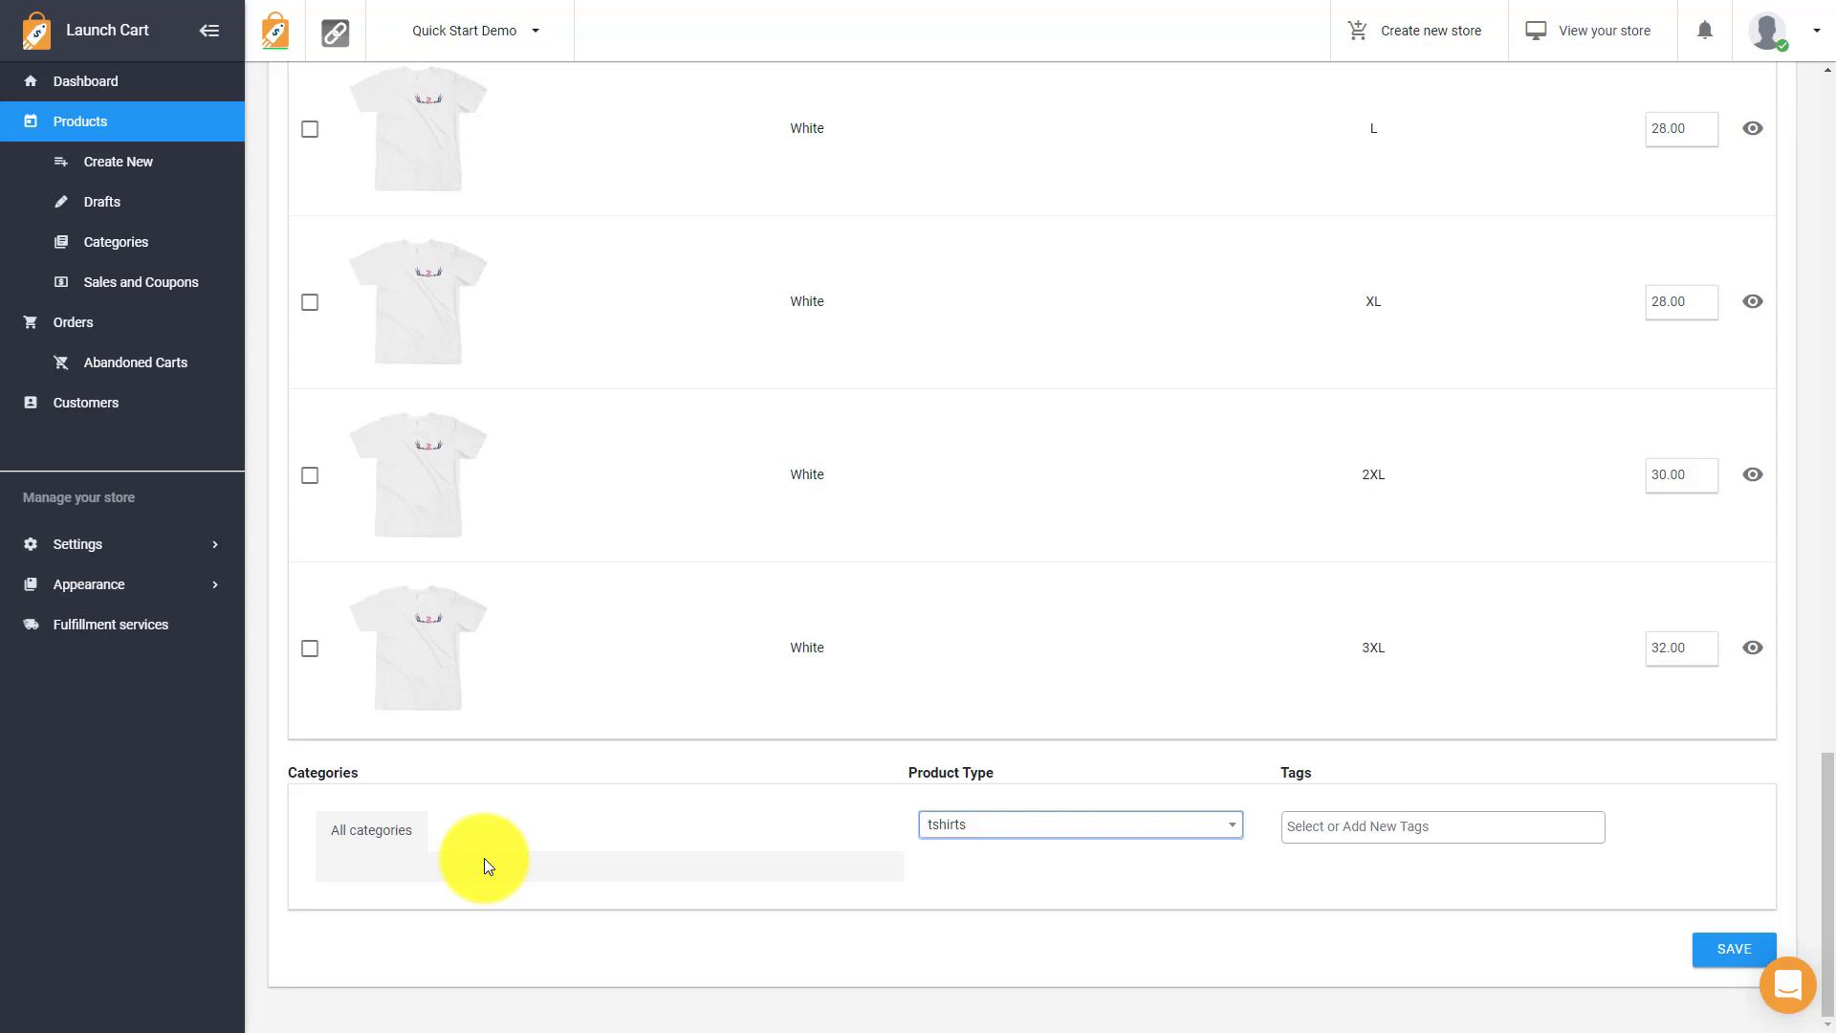
{"action": "left_click", "coordinate": [1728, 953]}
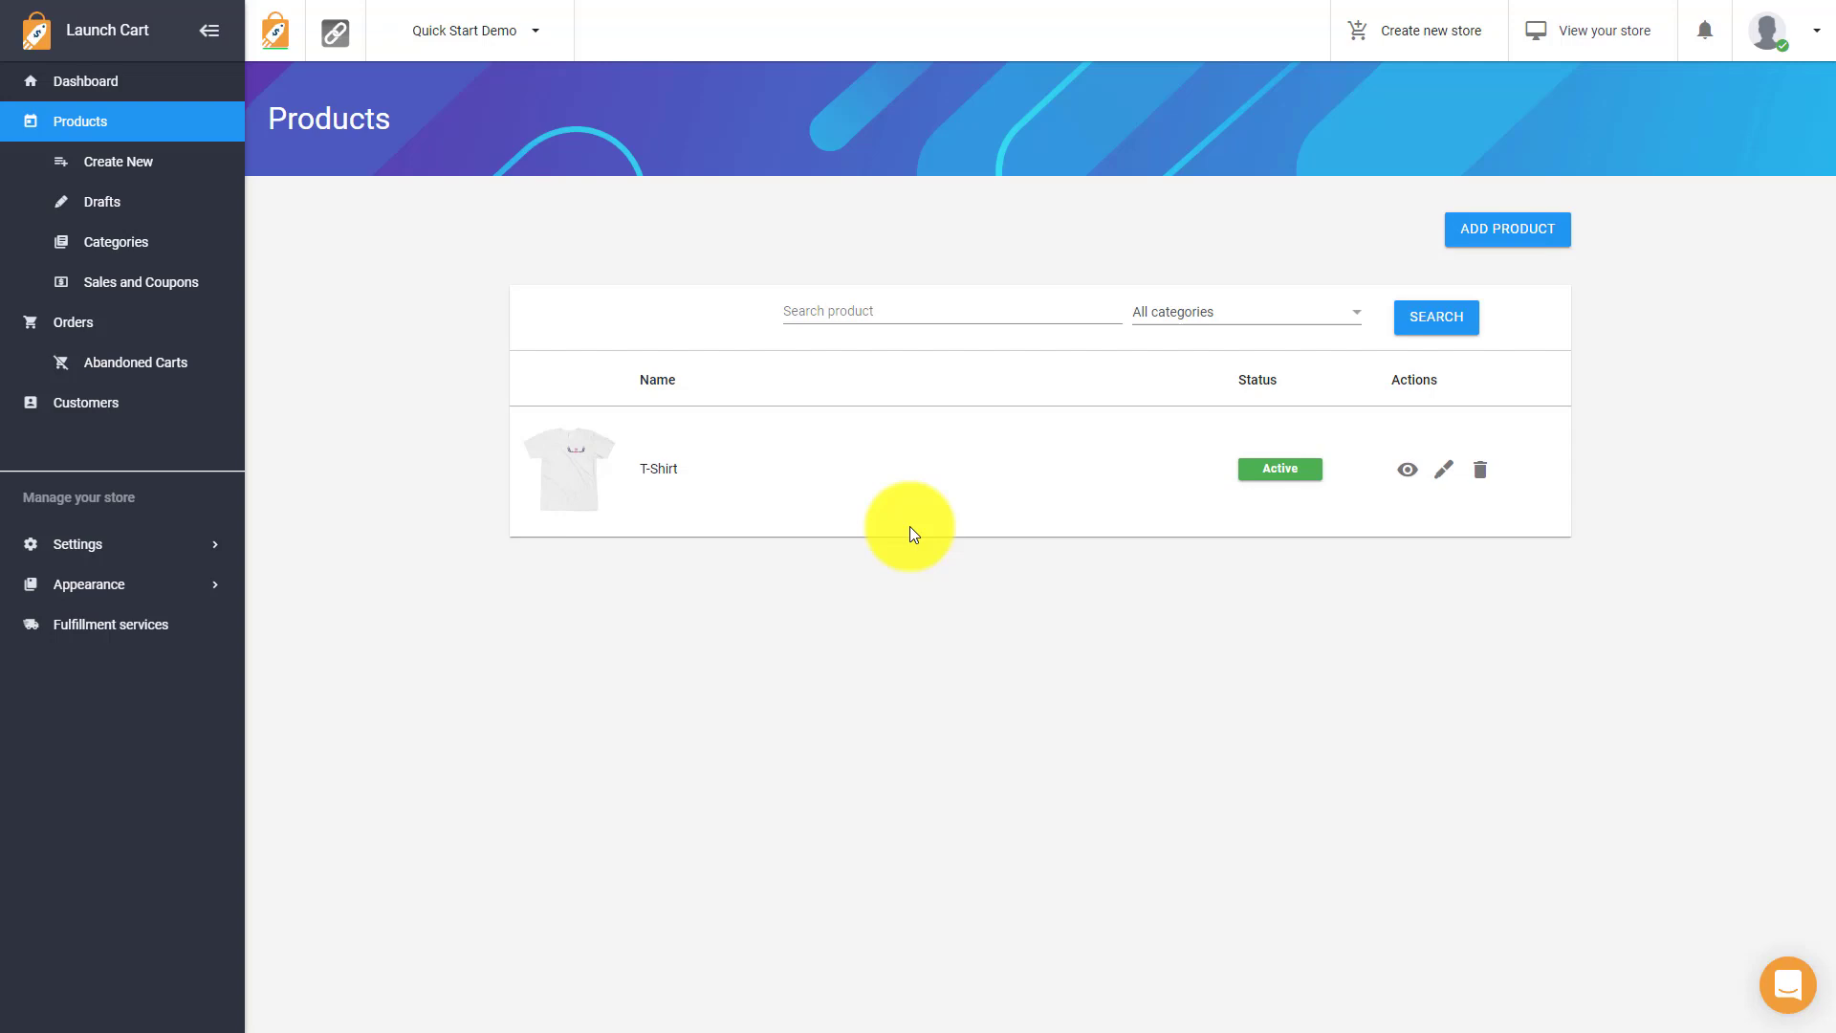
Create a Mens category with the description 'Mens products'
{"action": "left_click", "coordinate": [162, 247]}
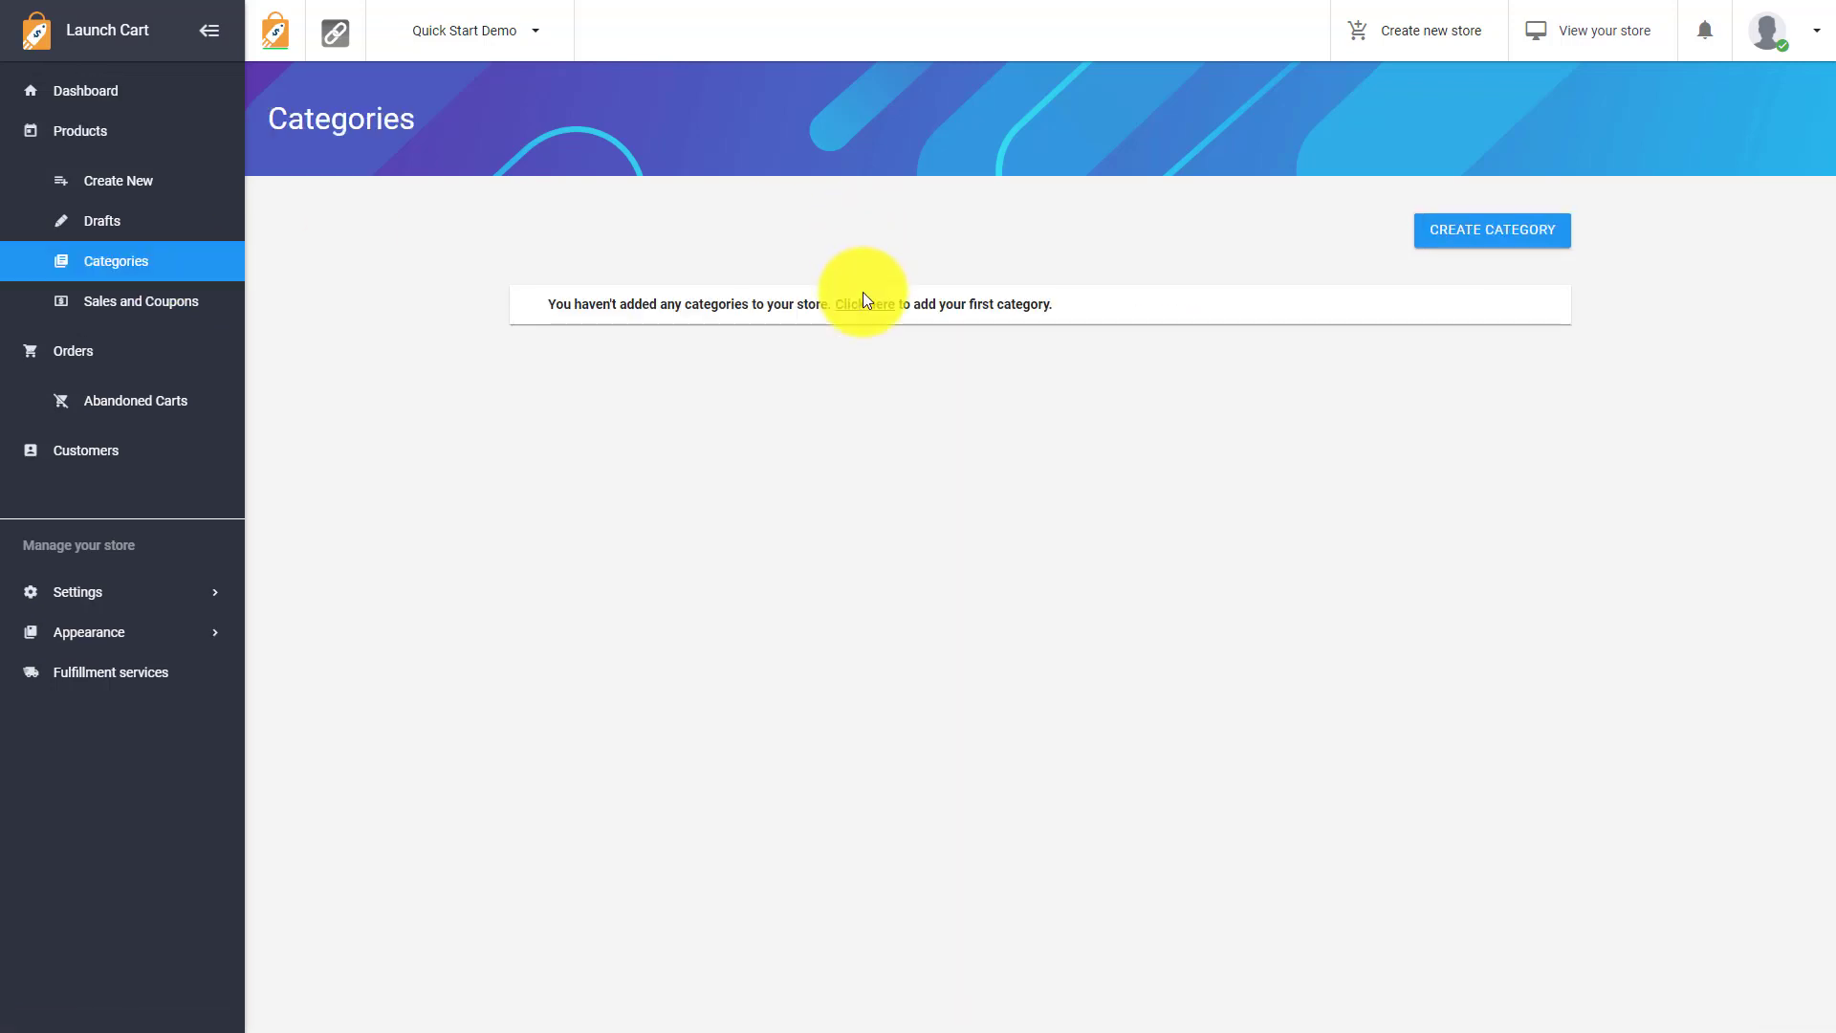
{"action": "left_click", "coordinate": [1487, 233]}
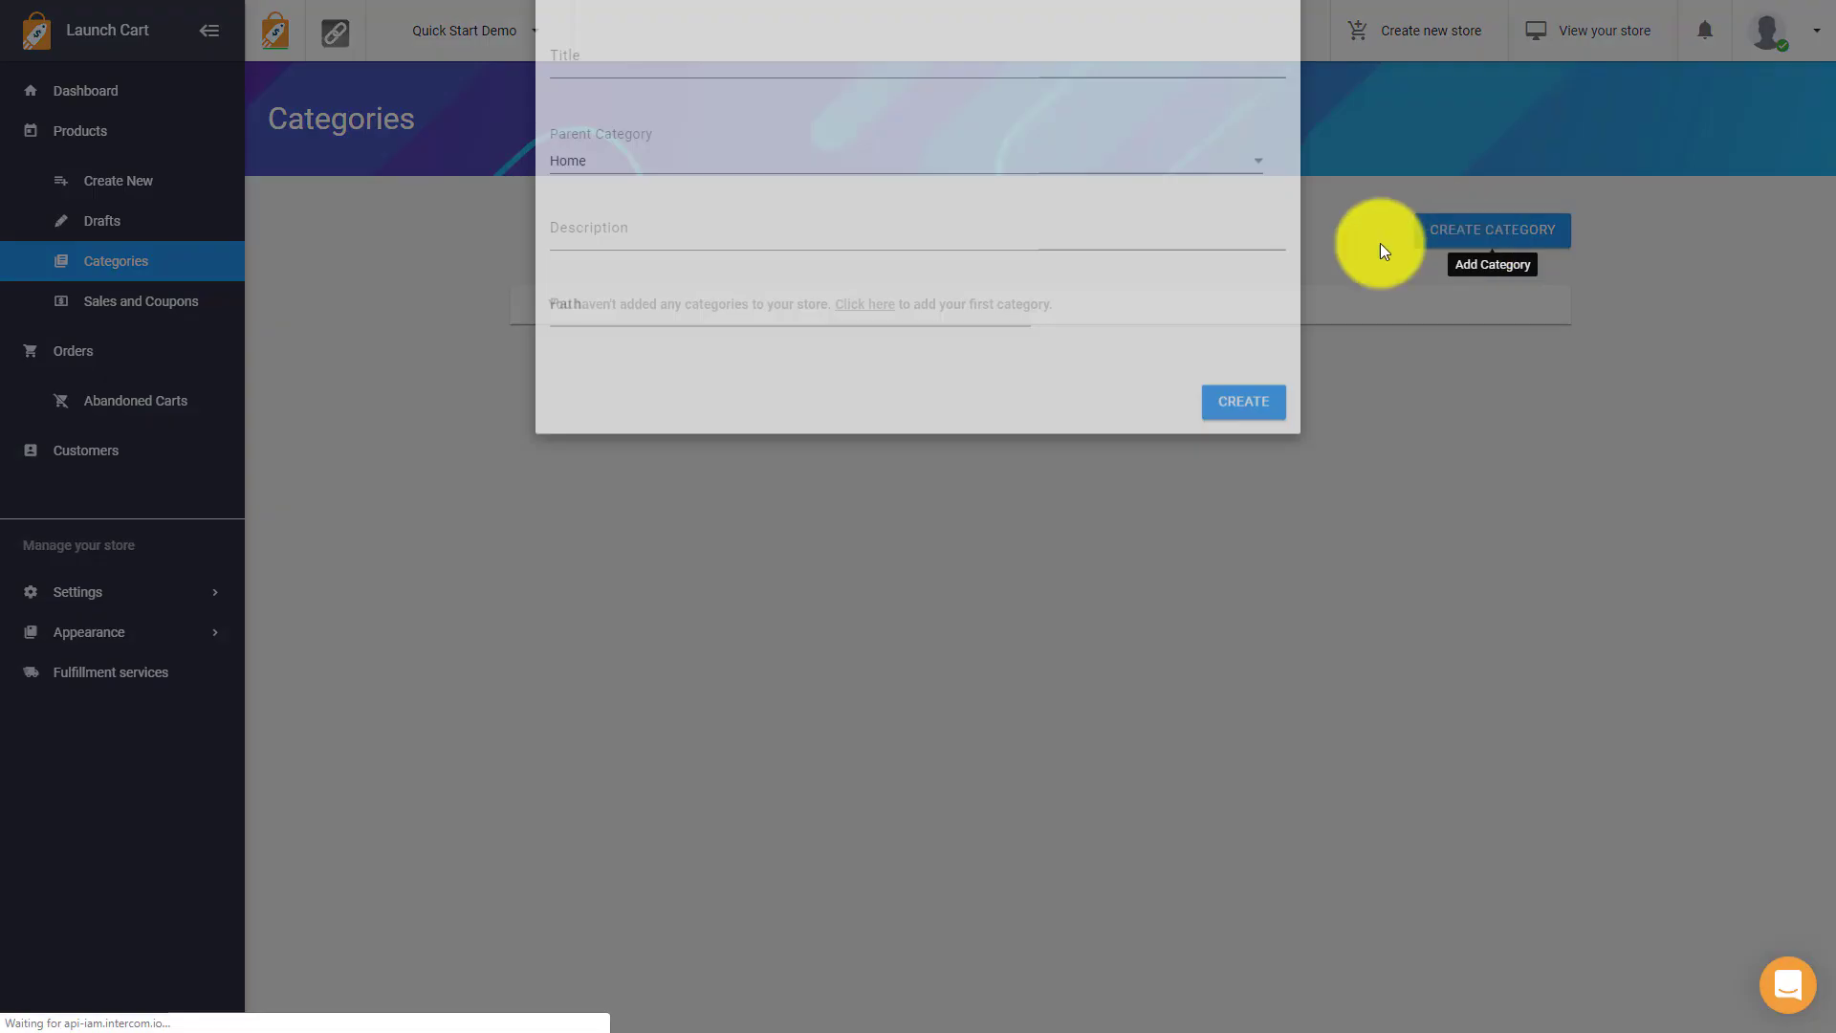
{"action": "left_click", "coordinate": [694, 138]}
{"action": "type", "text": "Mens"}
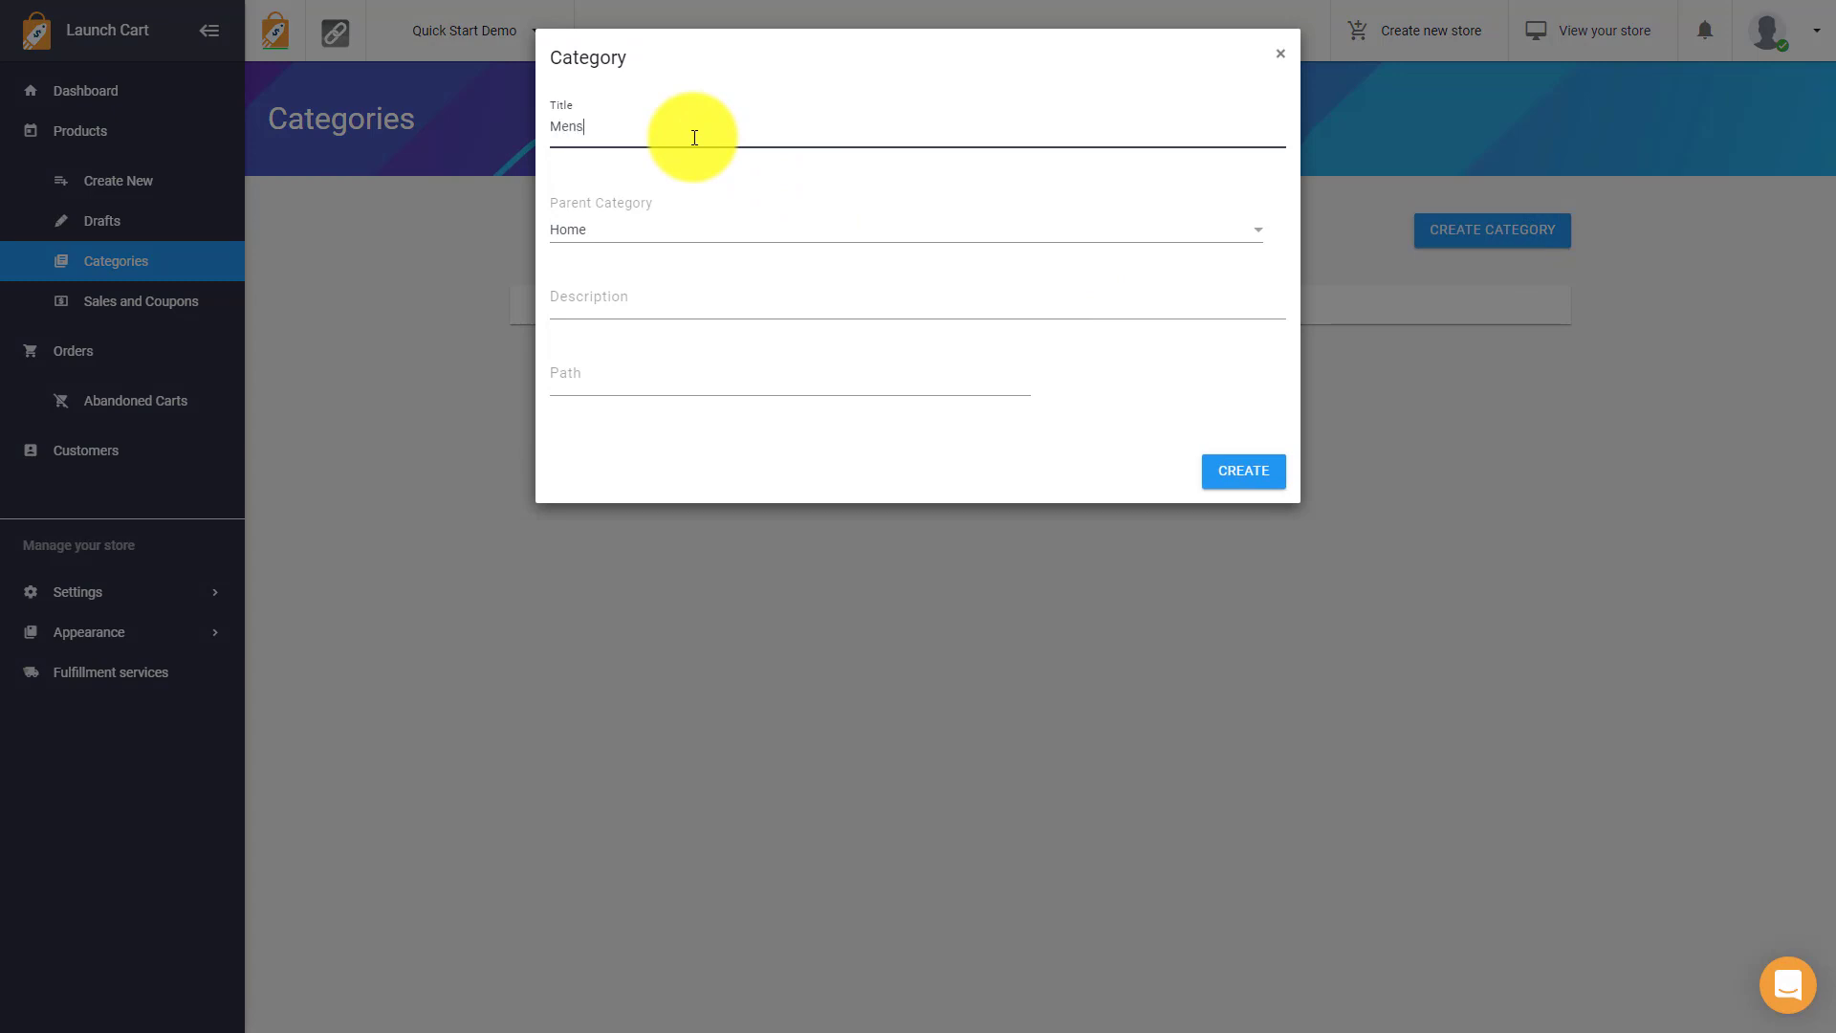
{"action": "key", "text": "Tab"}
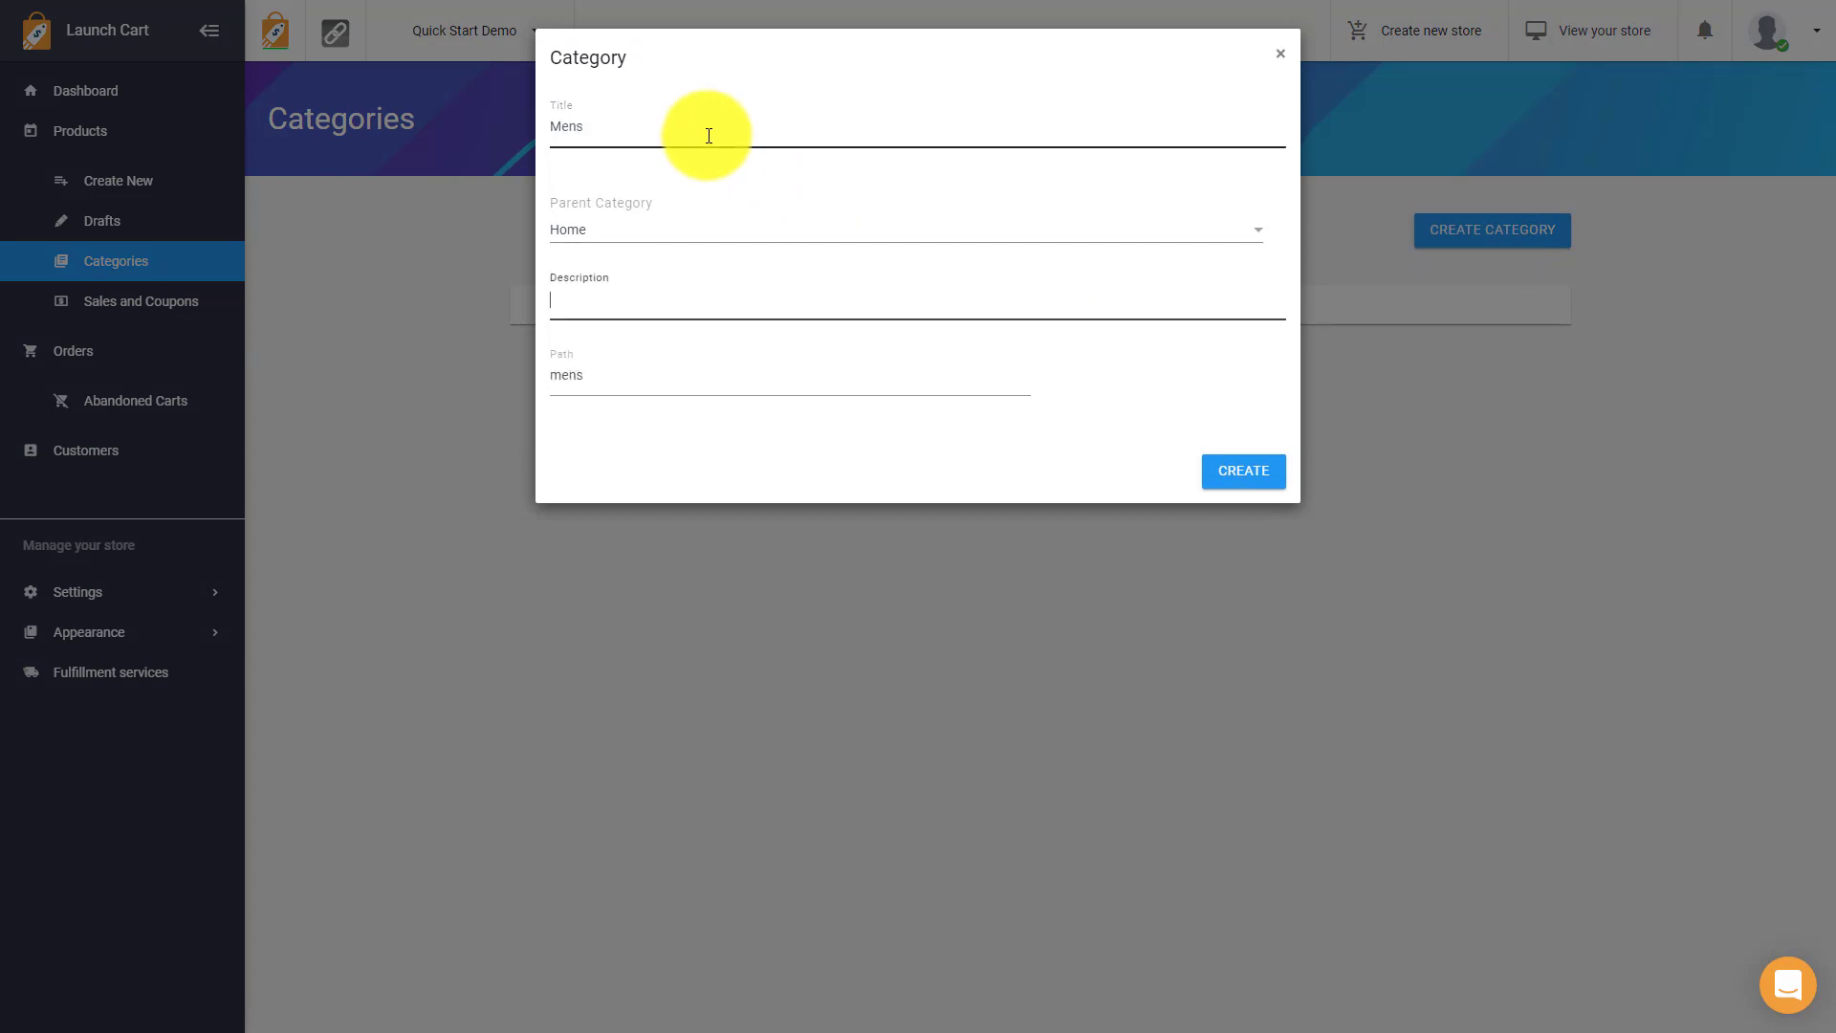
{"action": "left_click", "coordinate": [1241, 474]}
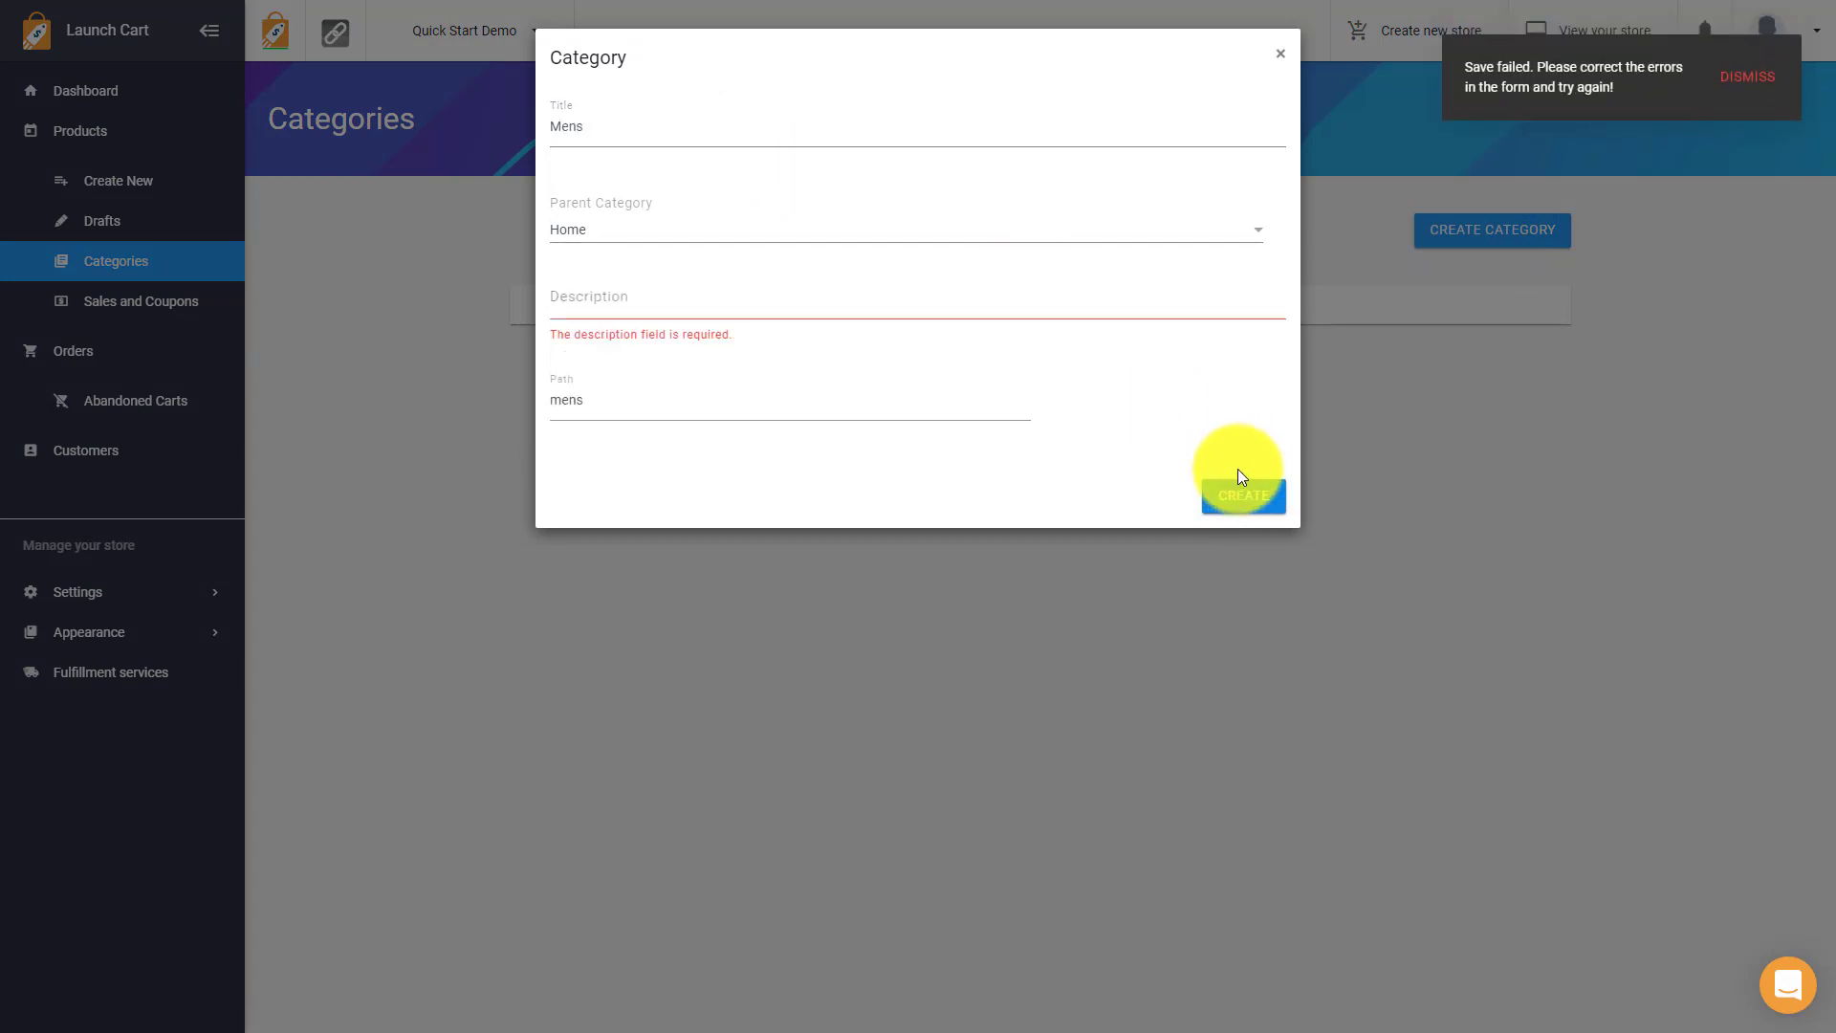
{"action": "left_click", "coordinate": [778, 306]}
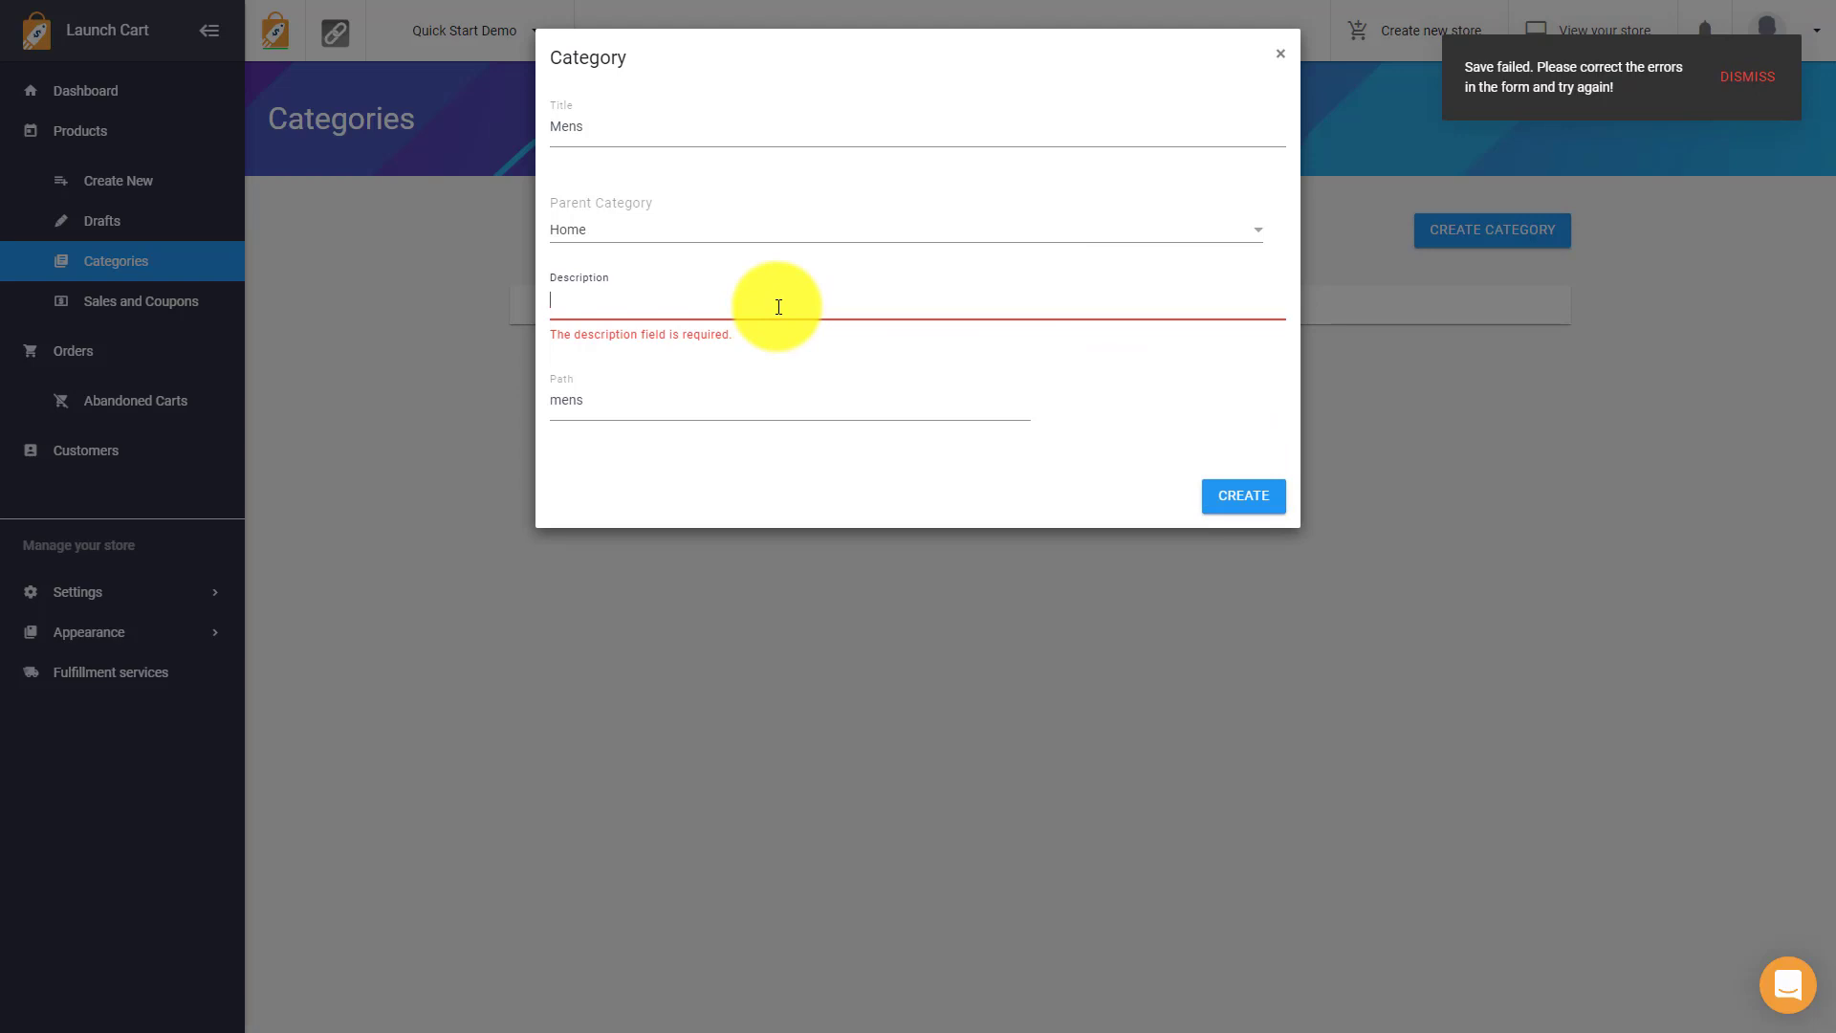
{"action": "type", "text": "Mens products"}
{"action": "left_click", "coordinate": [1241, 507]}
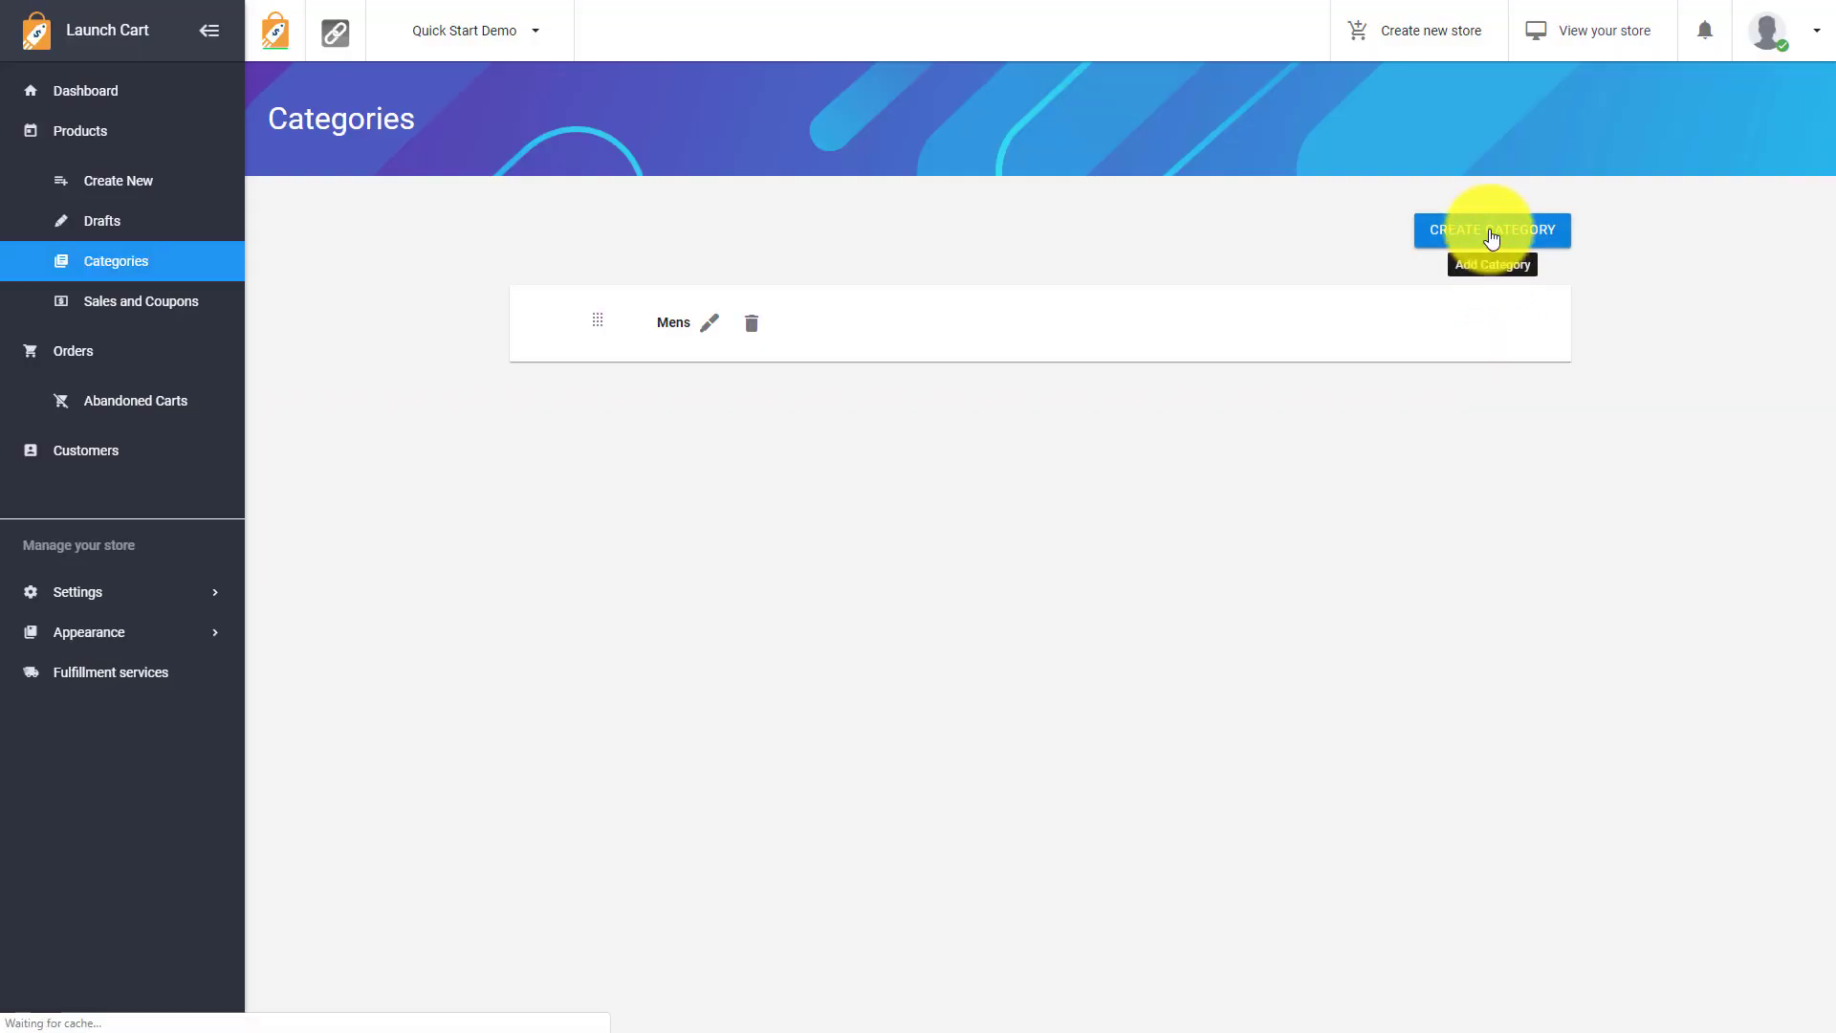
Create a Tshirts category under Mens, described 'Tshirts', and expand Mens to show it
{"action": "left_click", "coordinate": [1492, 232]}
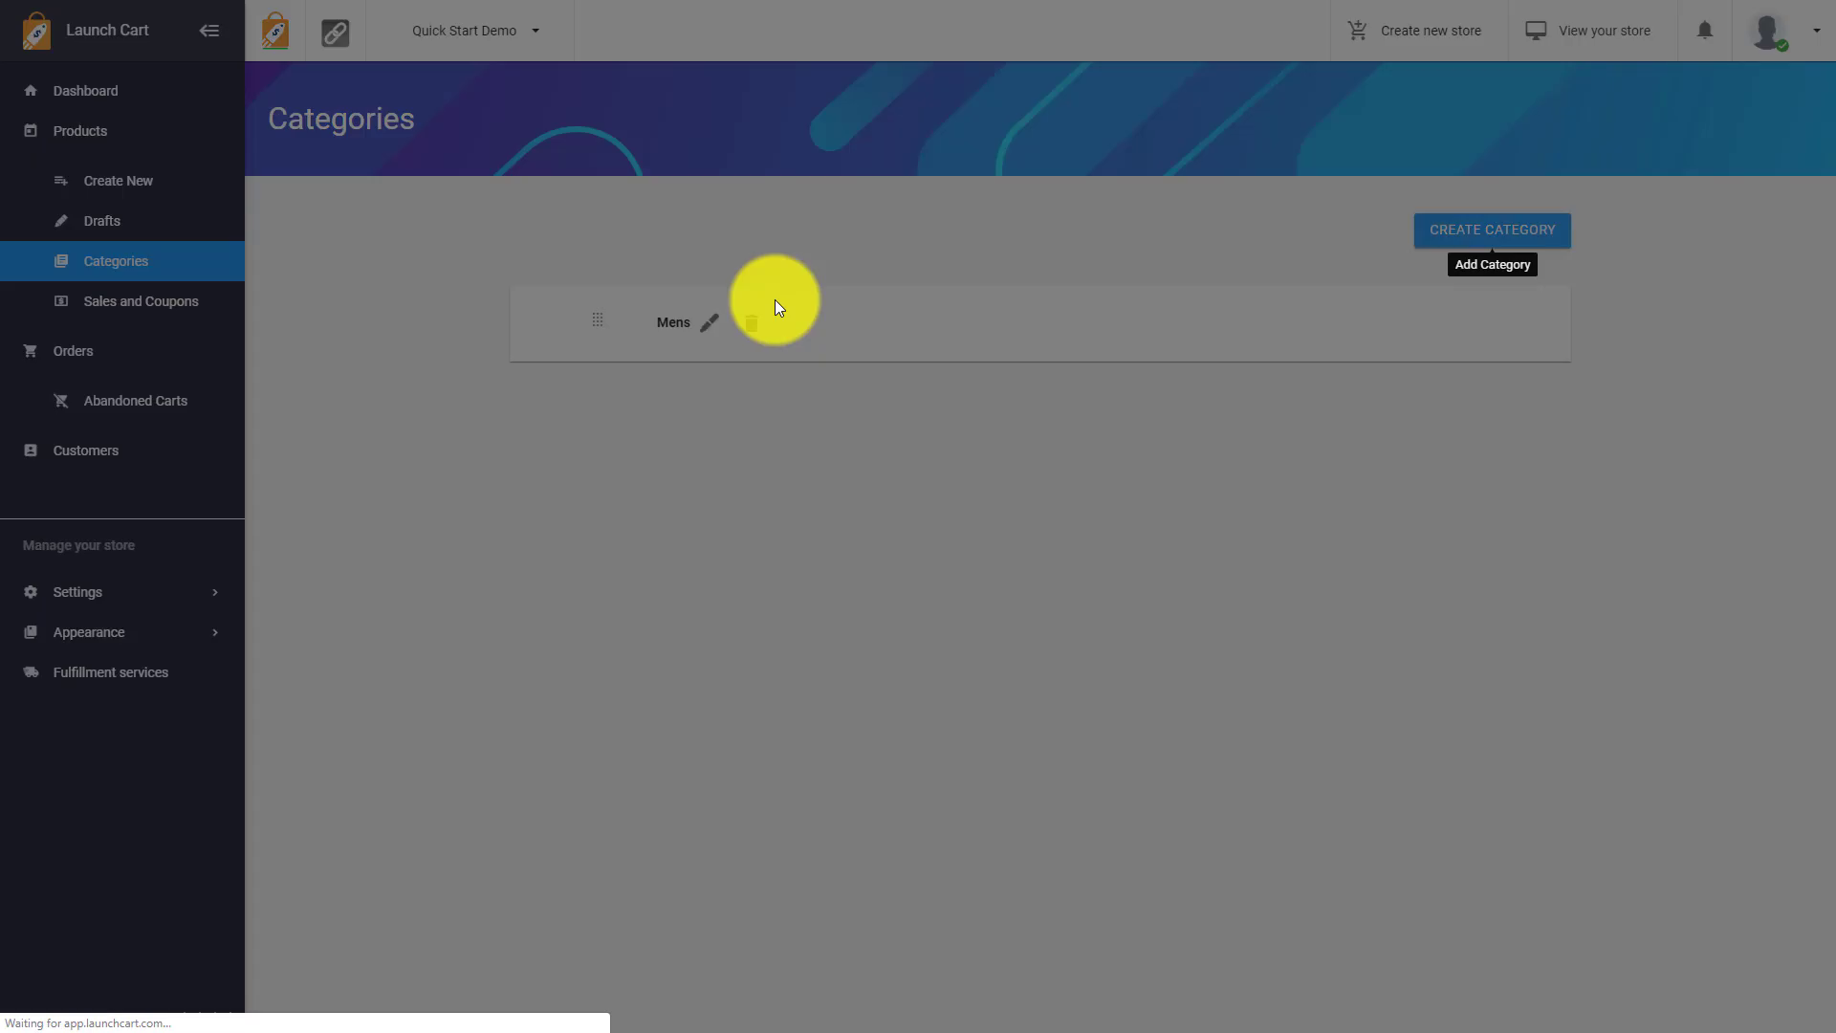
{"action": "left_click", "coordinate": [623, 129]}
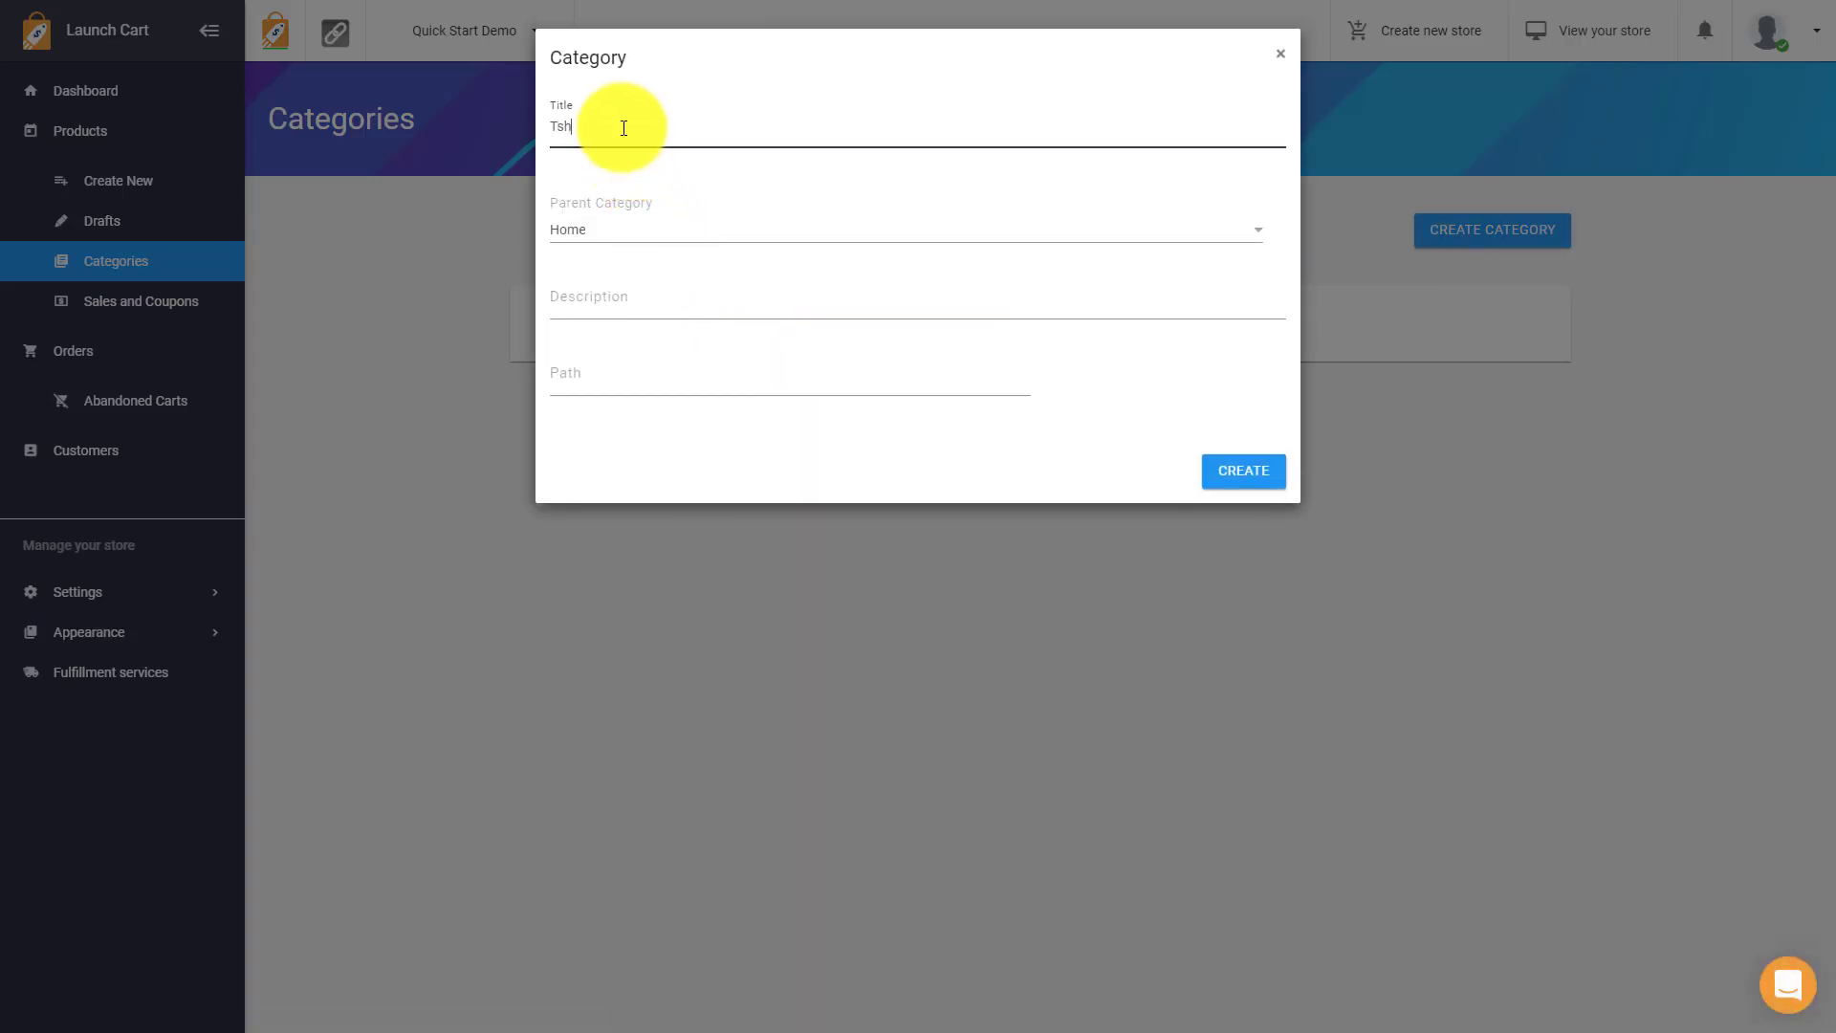
{"action": "type", "text": "Tshirts"}
{"action": "left_click", "coordinate": [643, 233]}
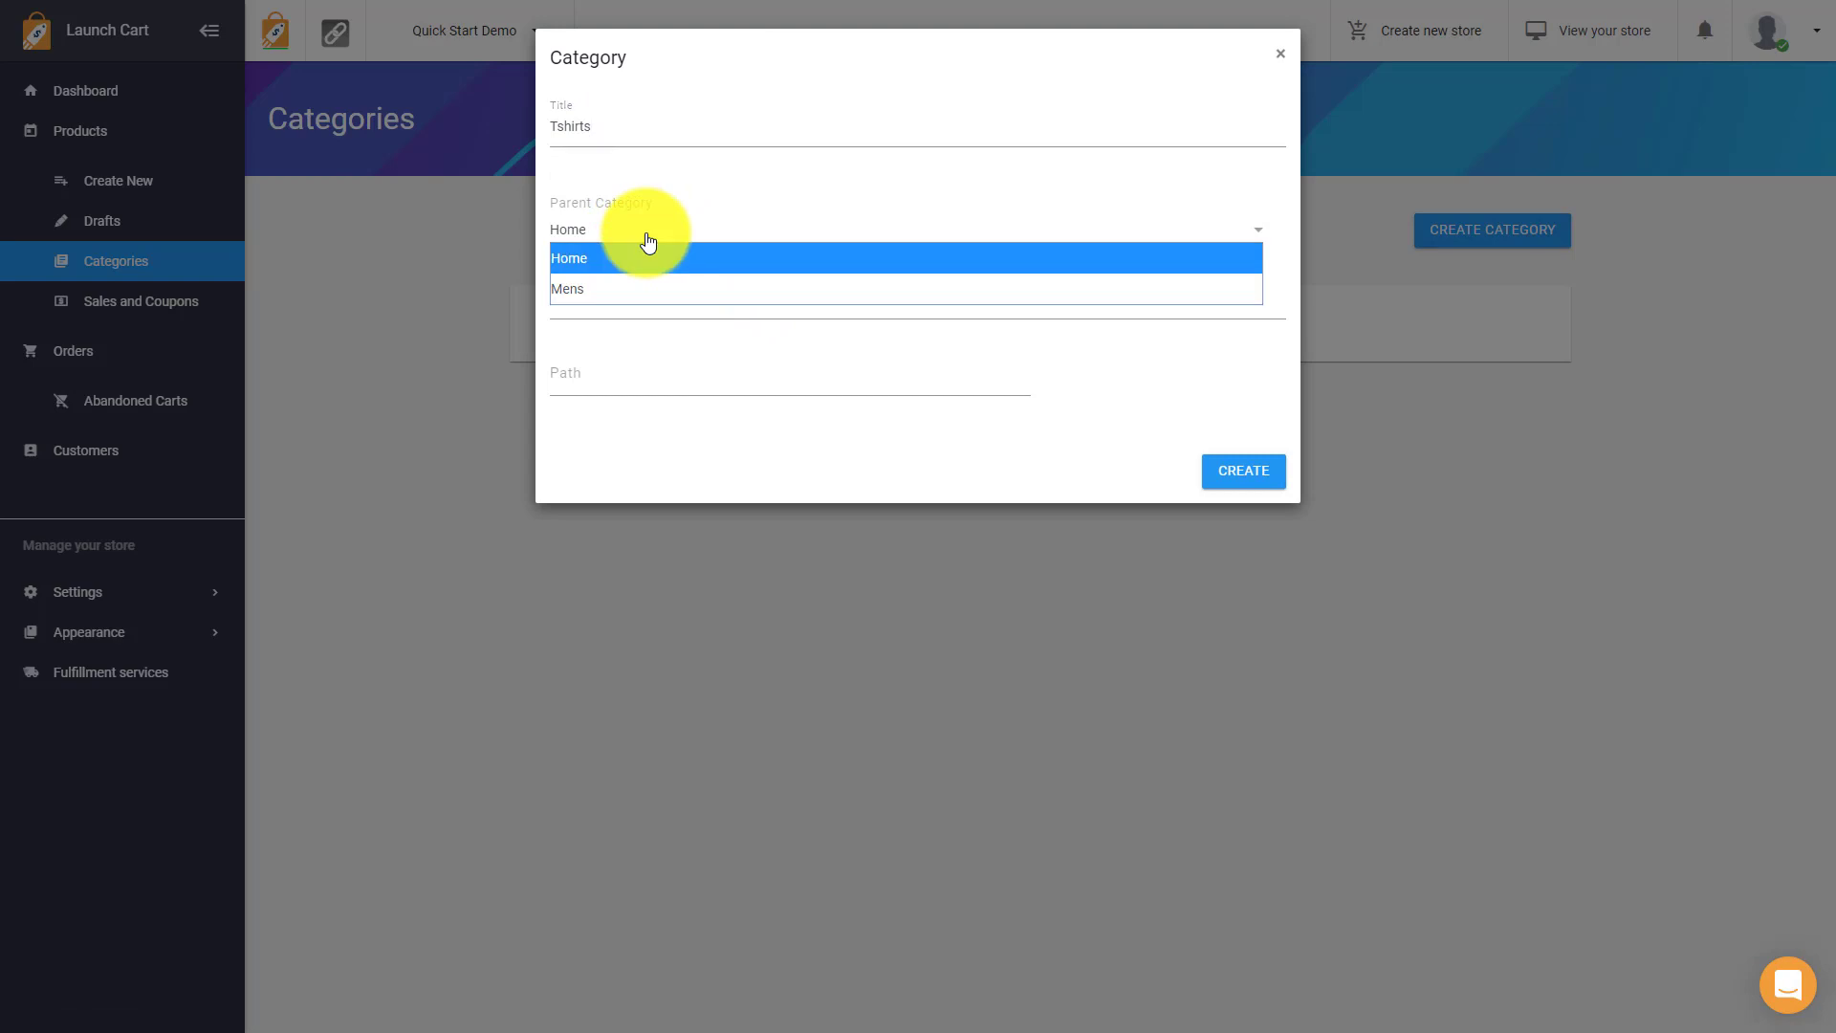
{"action": "left_click", "coordinate": [609, 294]}
{"action": "left_click", "coordinate": [609, 295]}
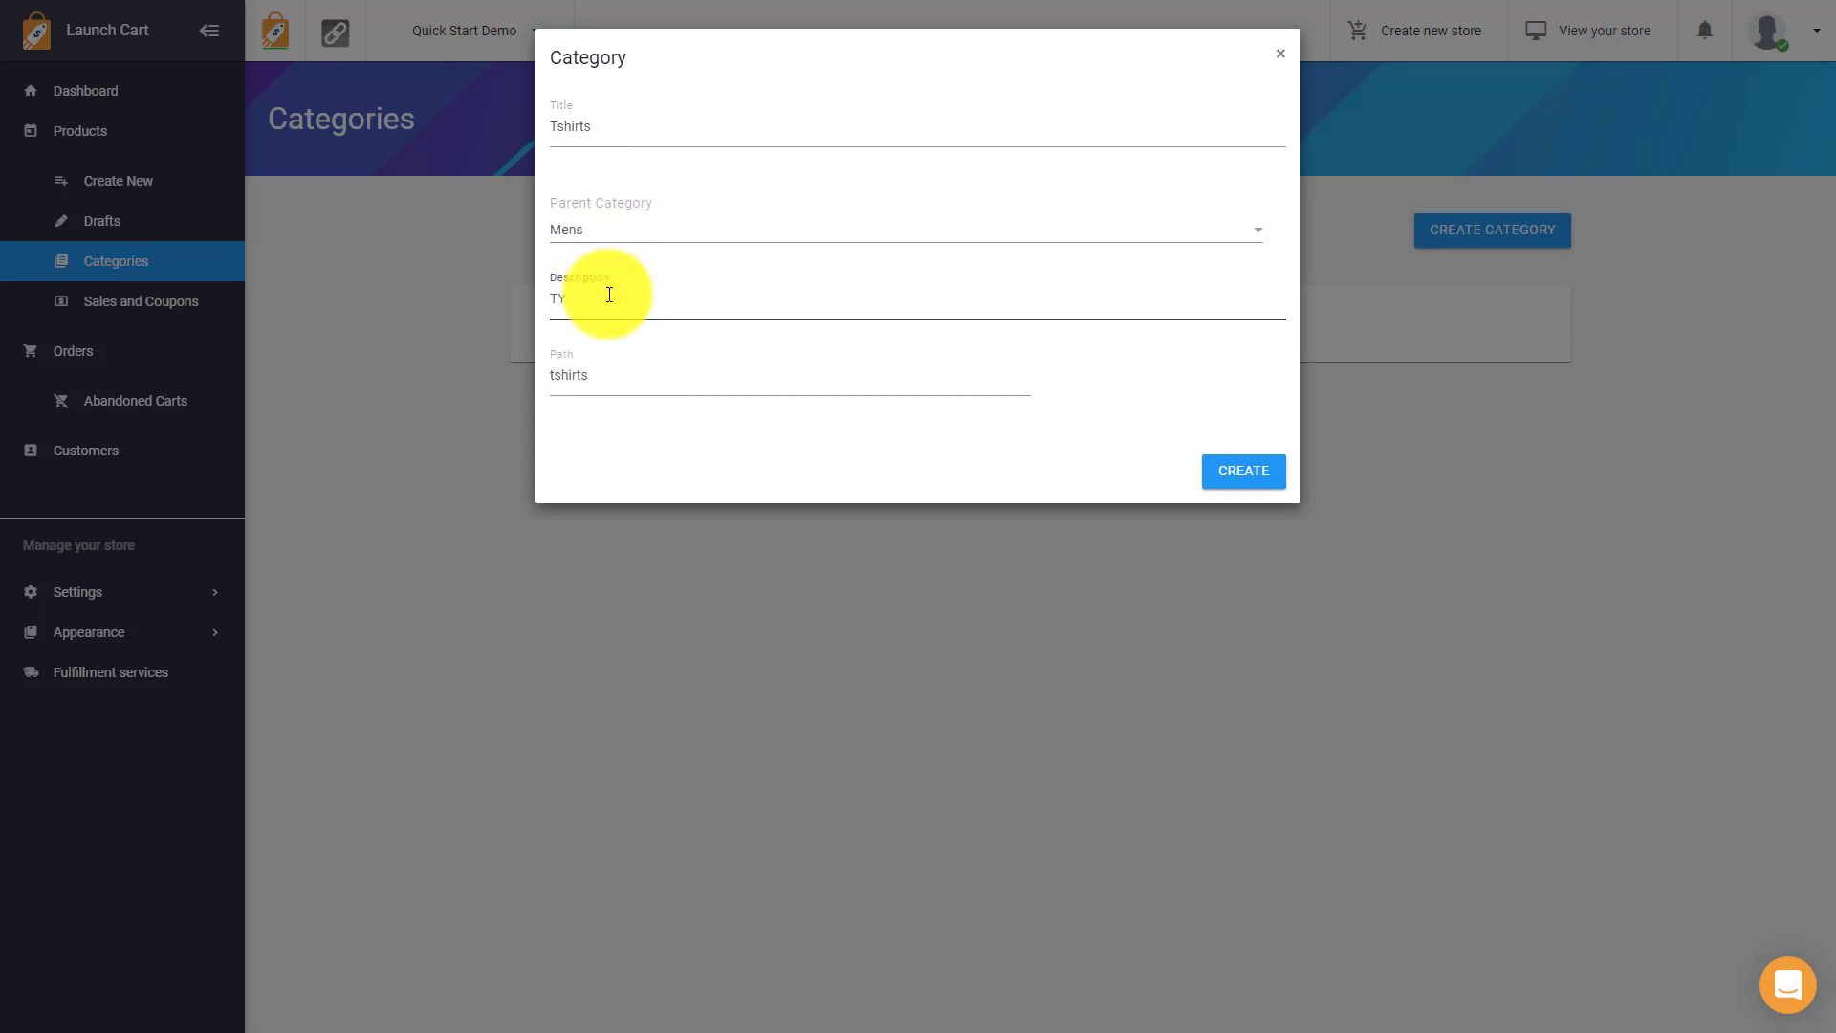
{"action": "type", "text": "Tshirts"}
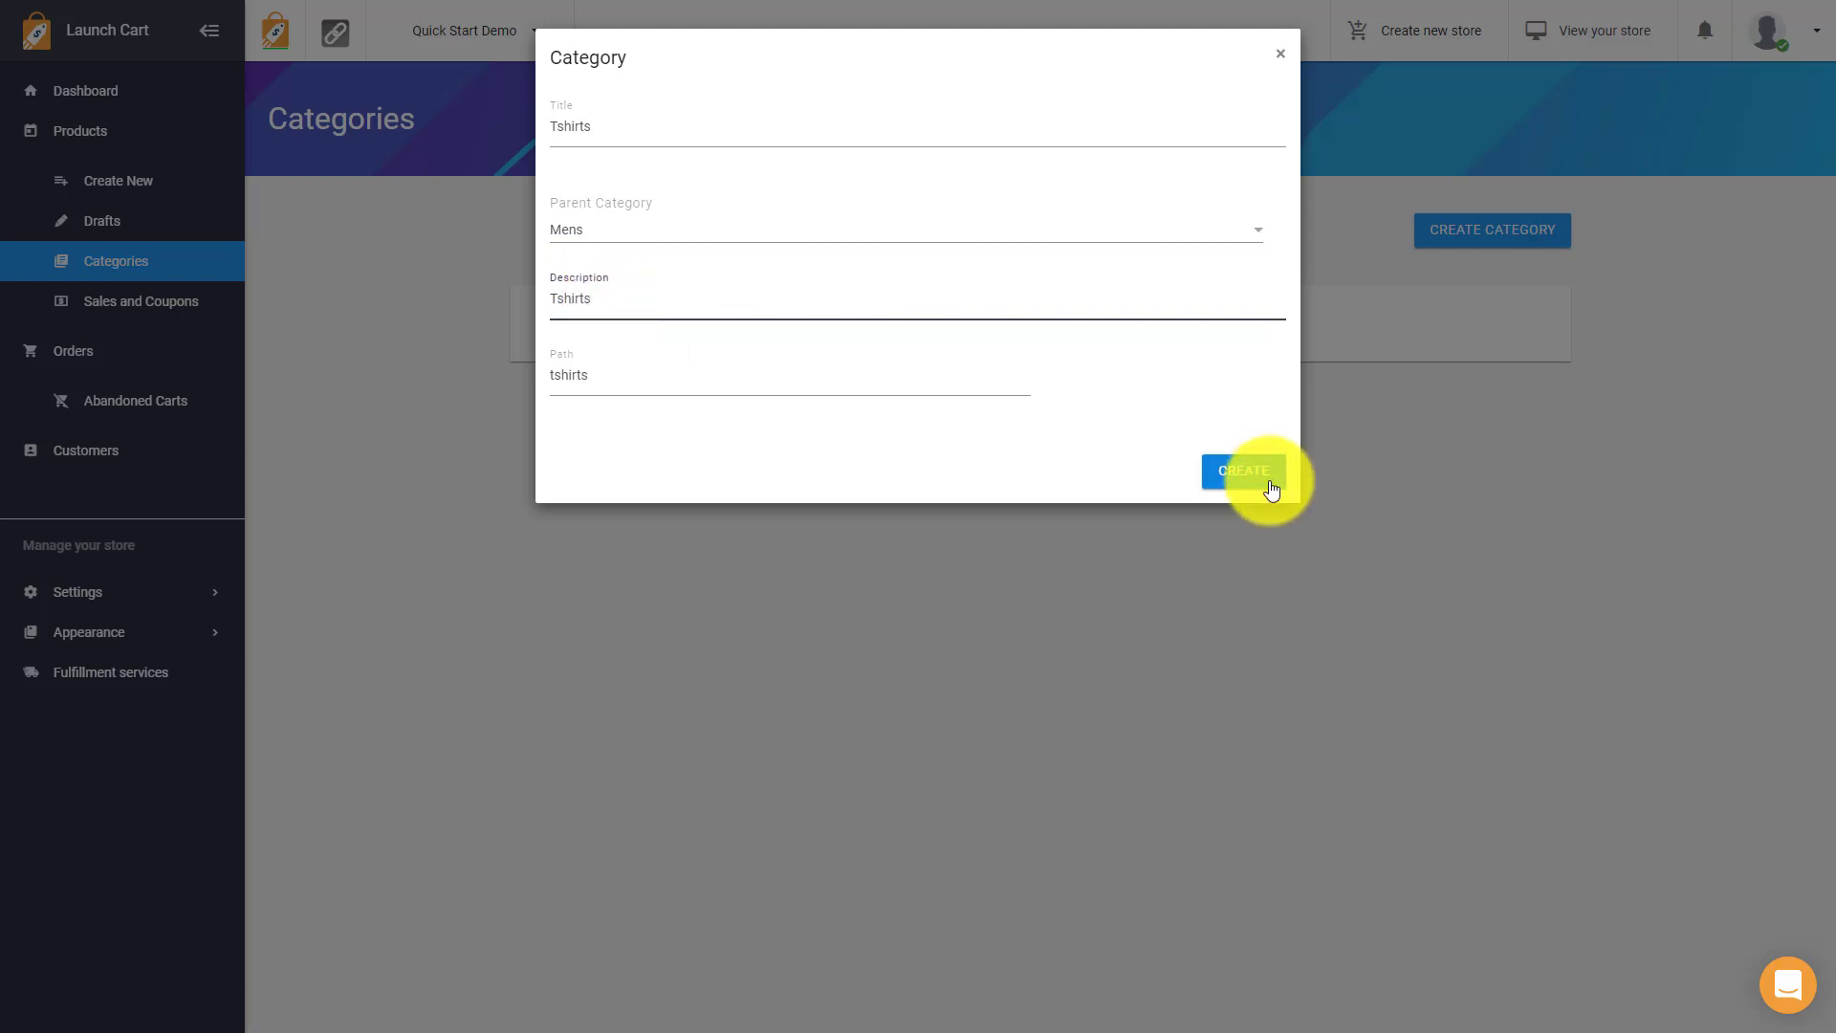
{"action": "left_click", "coordinate": [1271, 489]}
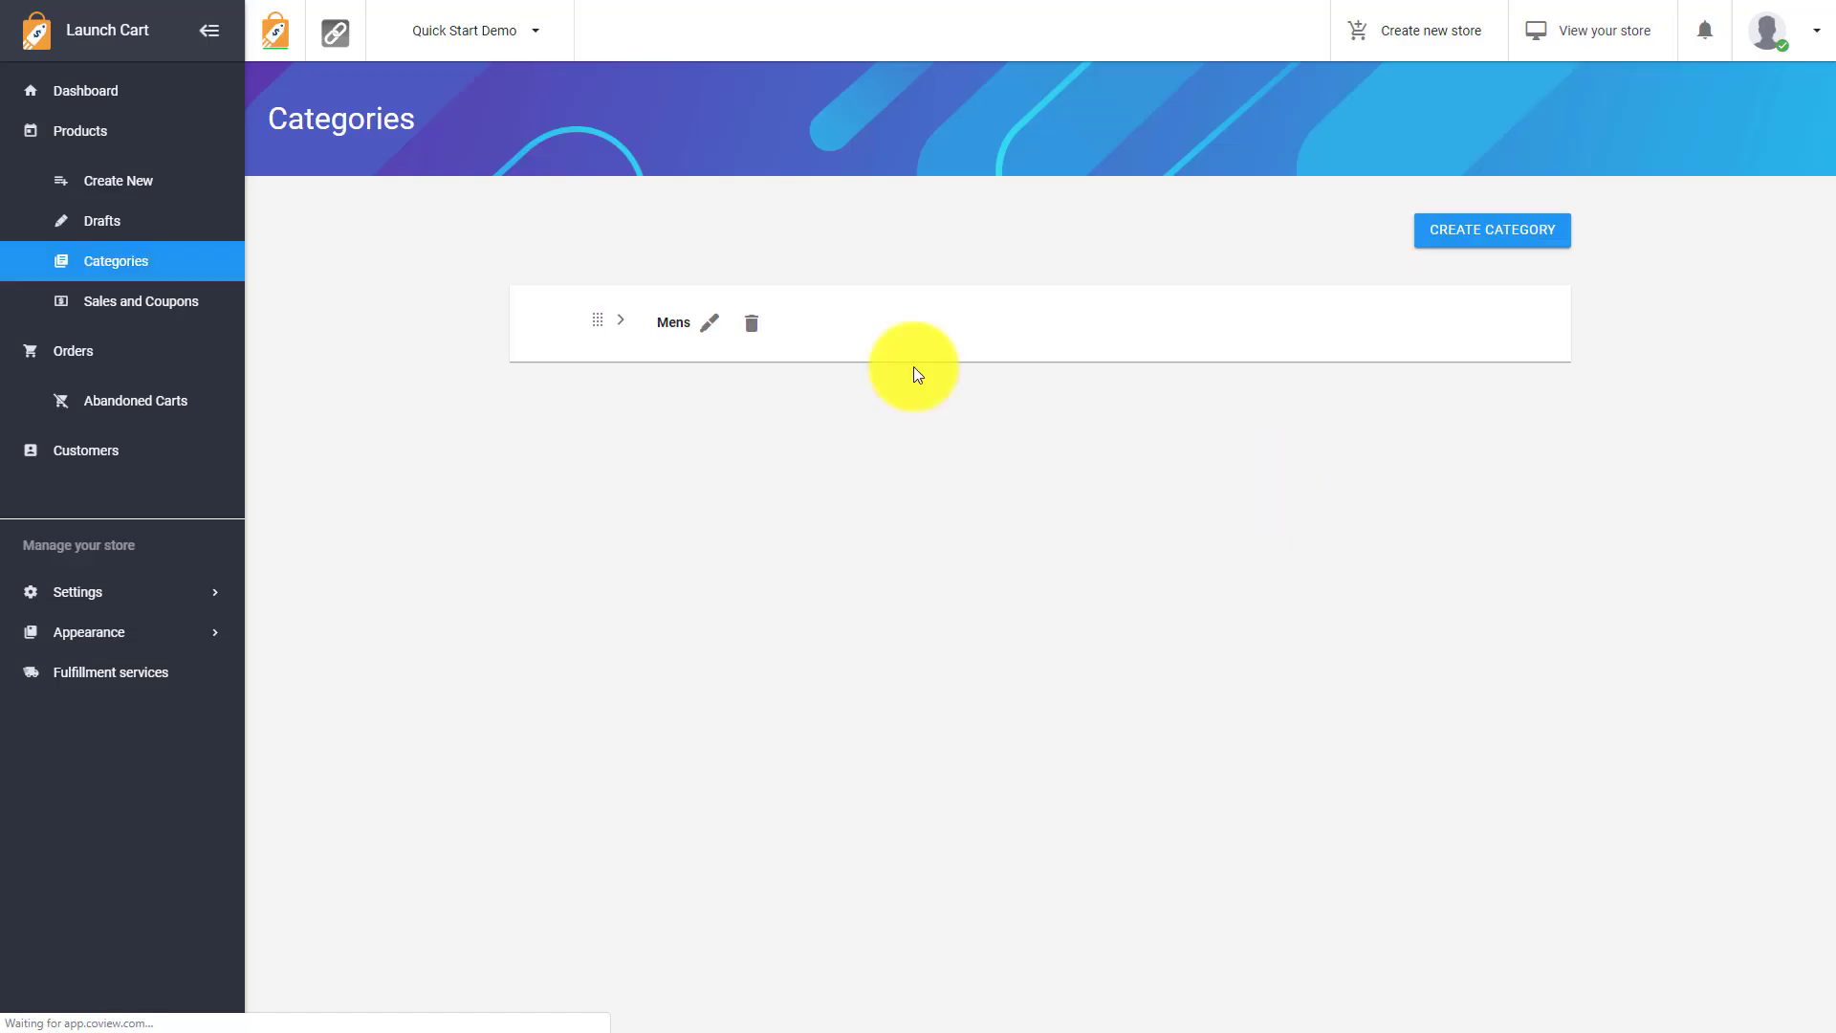
{"action": "left_click", "coordinate": [621, 321]}
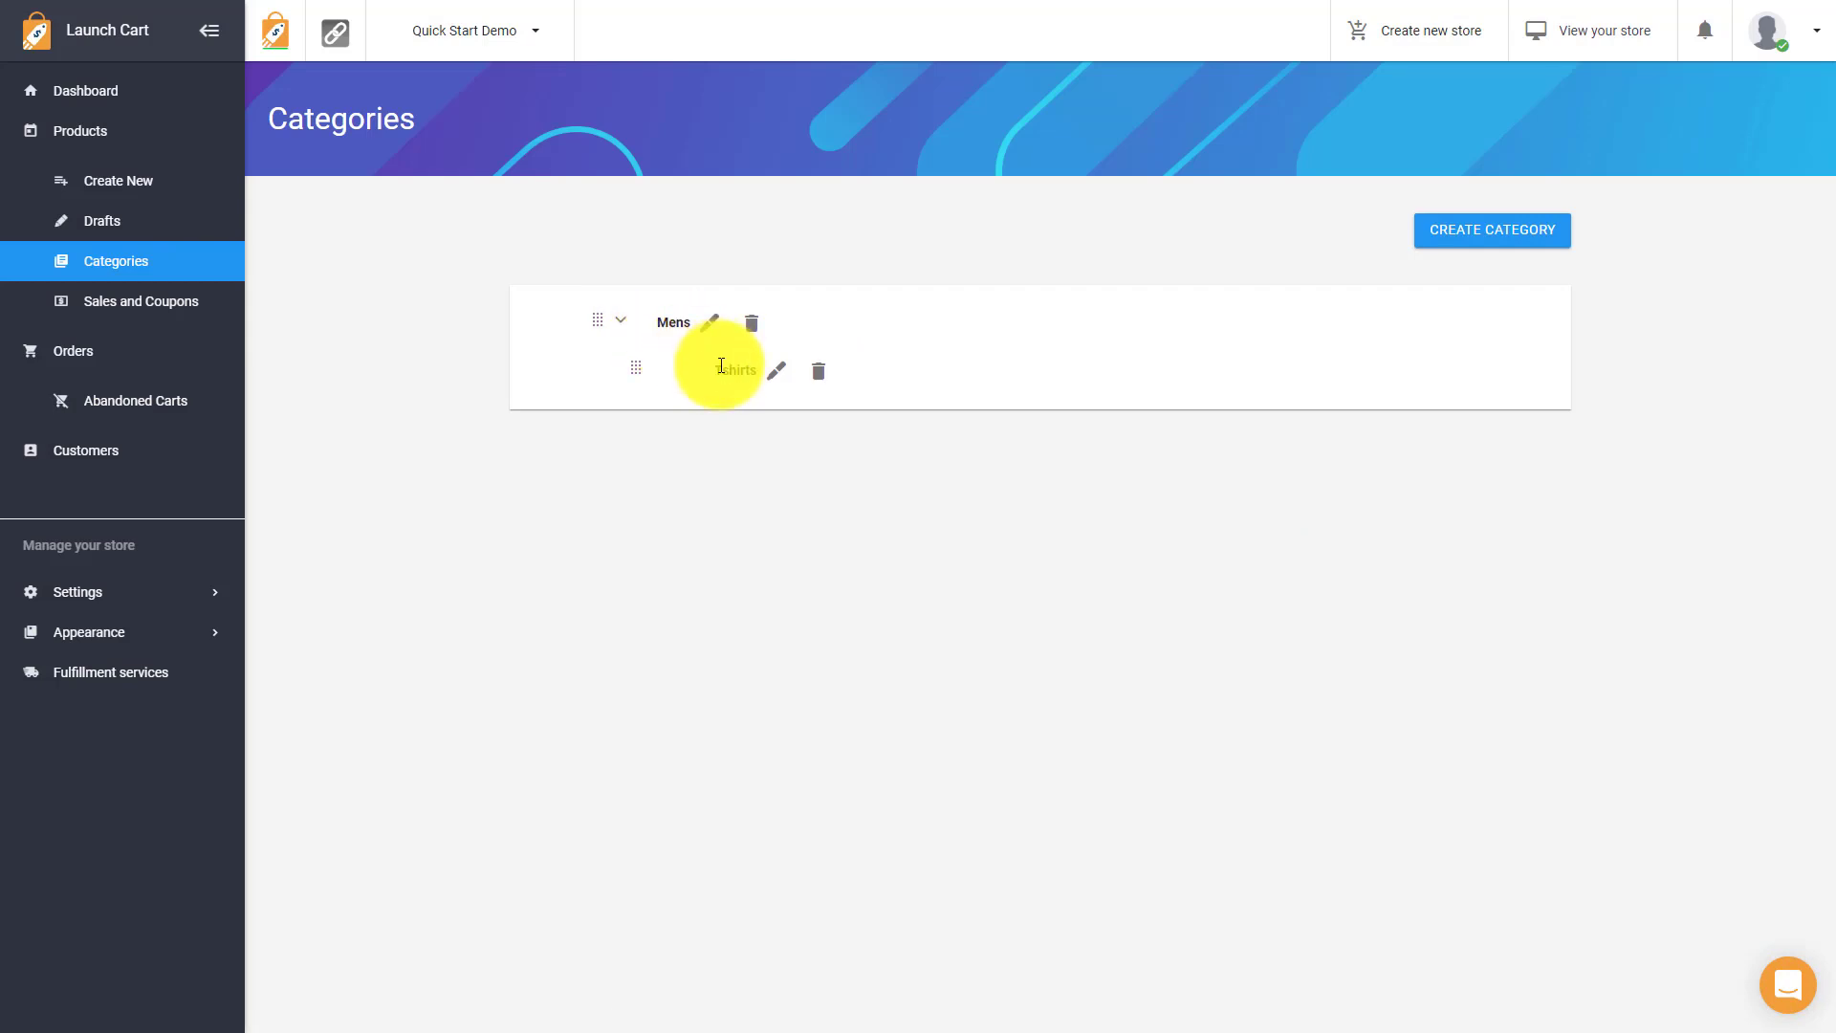
Assign the T-Shirt to the Tshirts category and save the product
{"action": "left_click", "coordinate": [84, 140]}
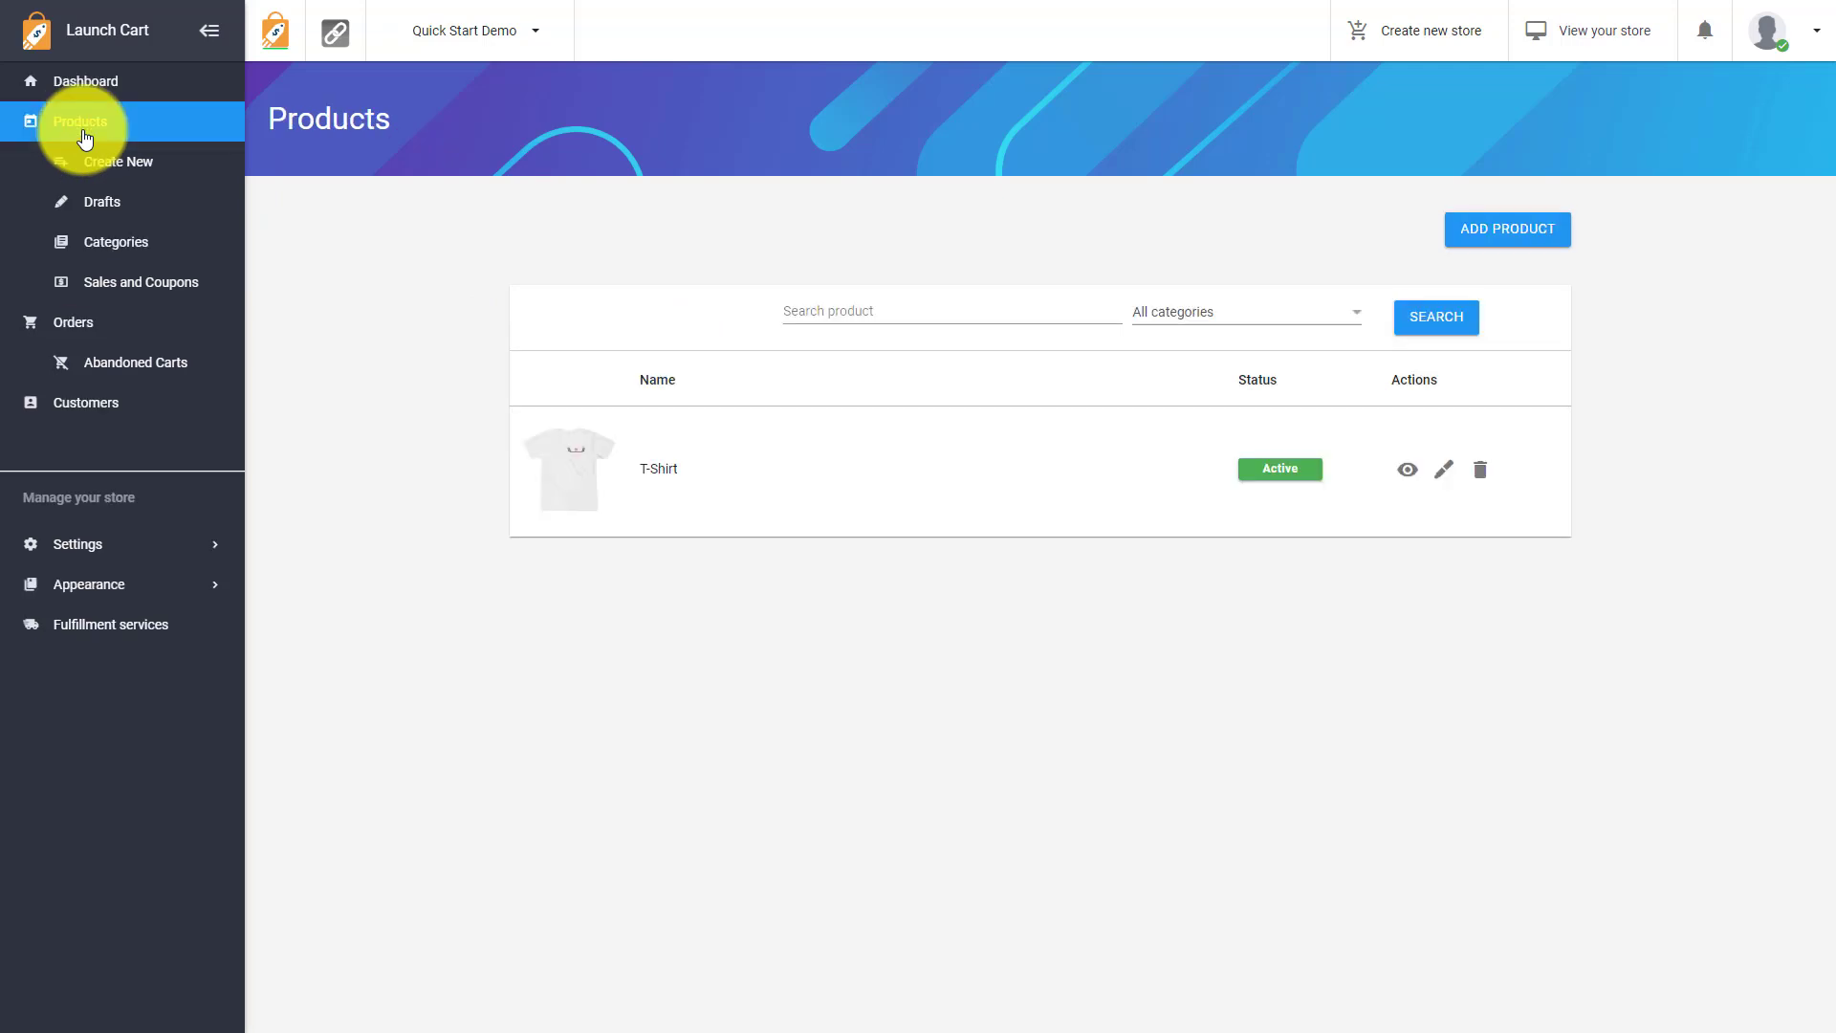
{"action": "left_click", "coordinate": [1449, 473]}
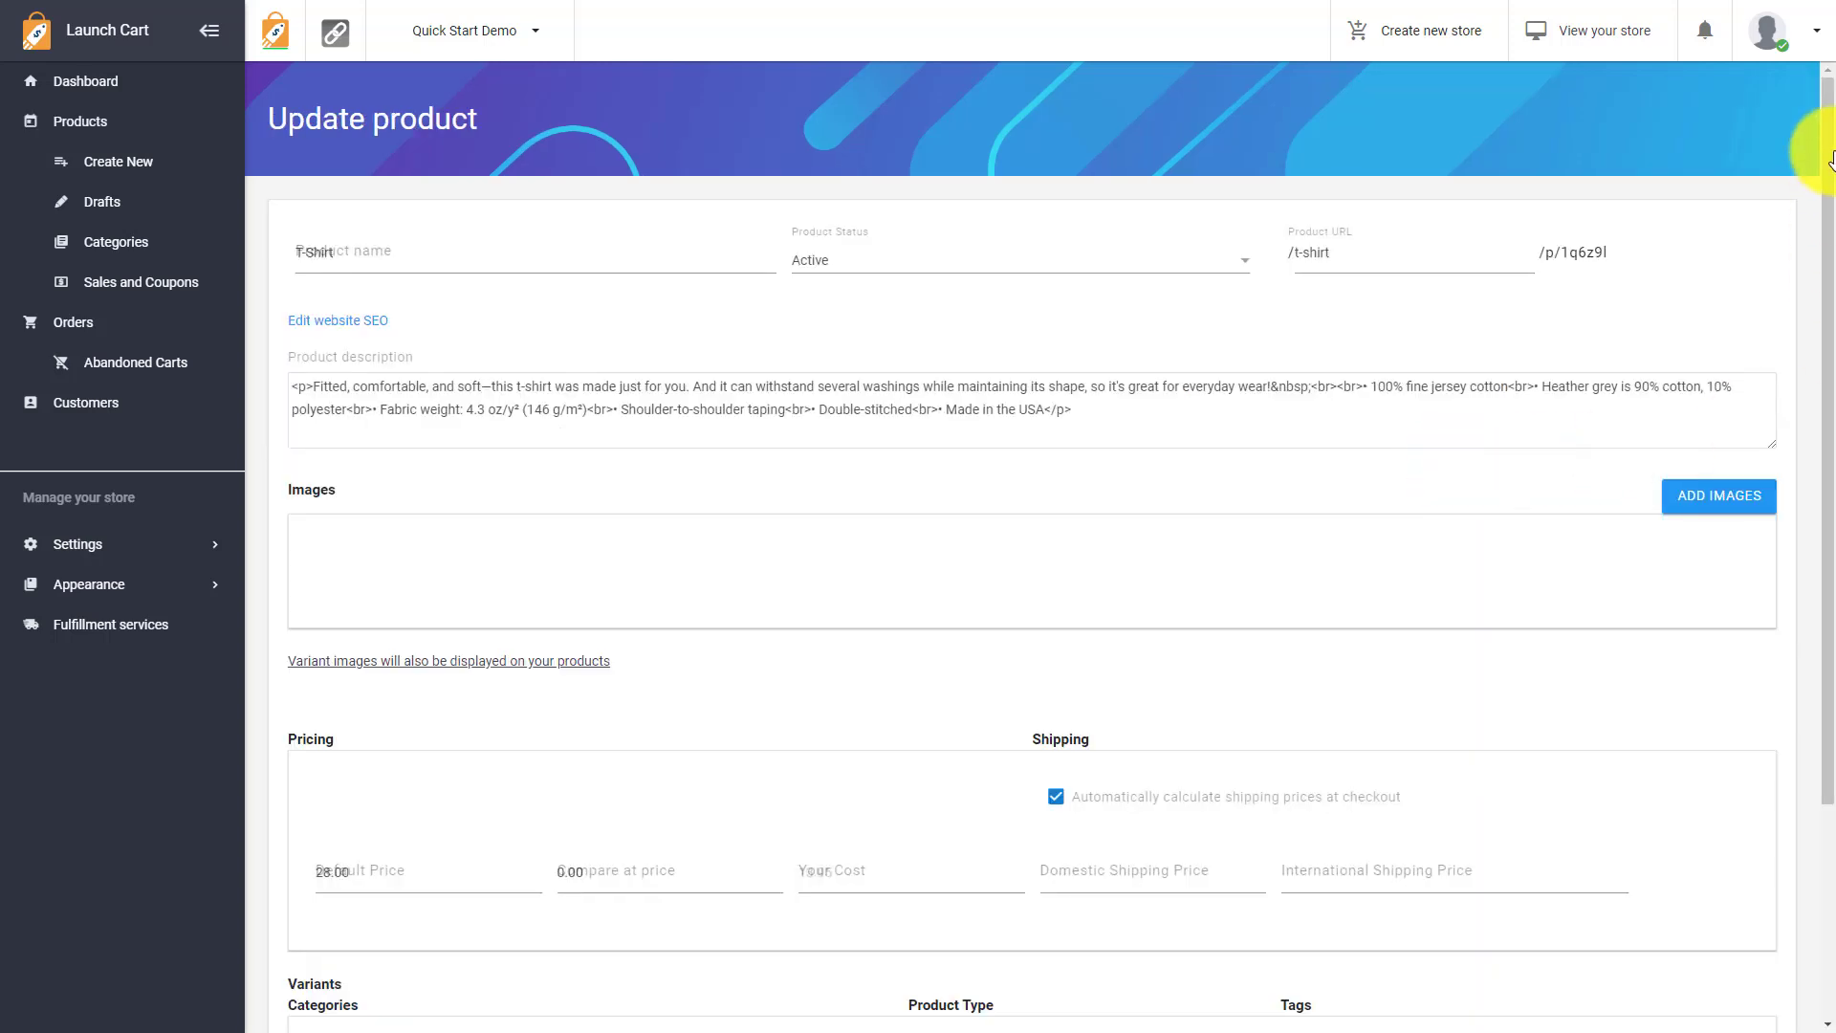
{"action": "left_click_drag", "start_coordinate": [1828, 409], "coordinate": [1826, 852]}
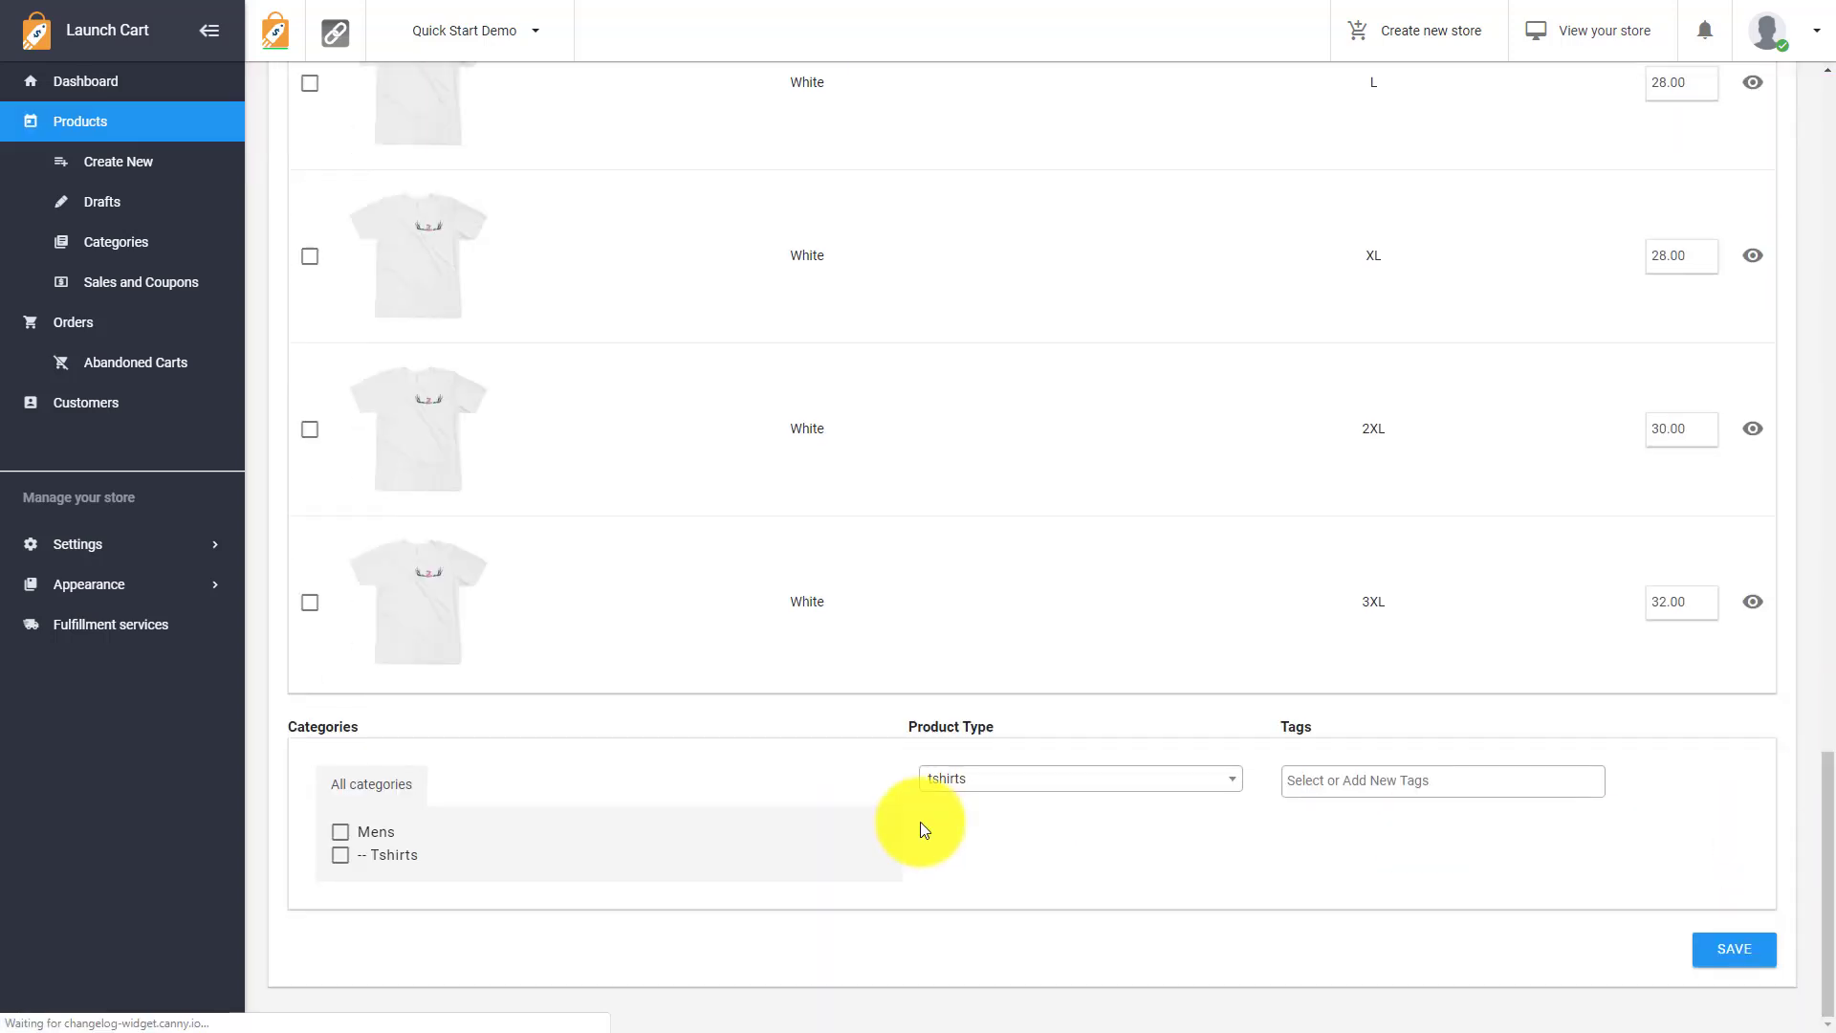
{"action": "left_click", "coordinate": [342, 857]}
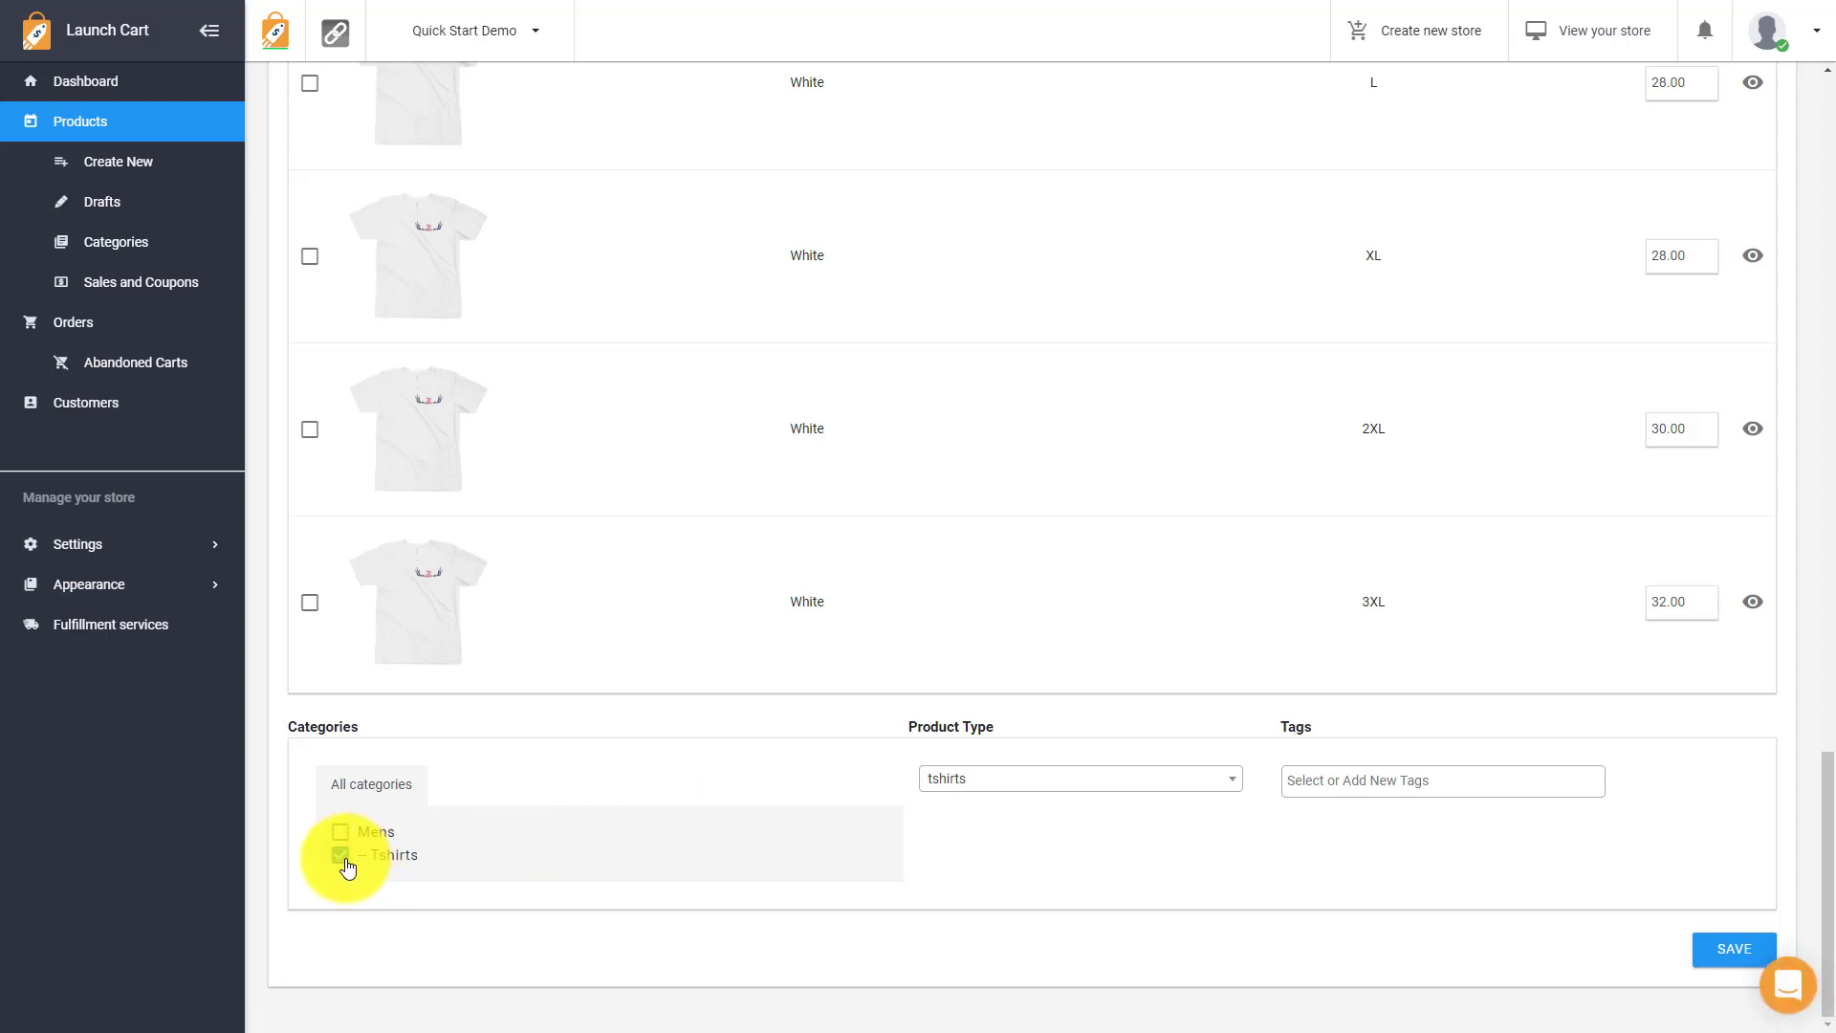
{"action": "left_click", "coordinate": [1728, 951]}
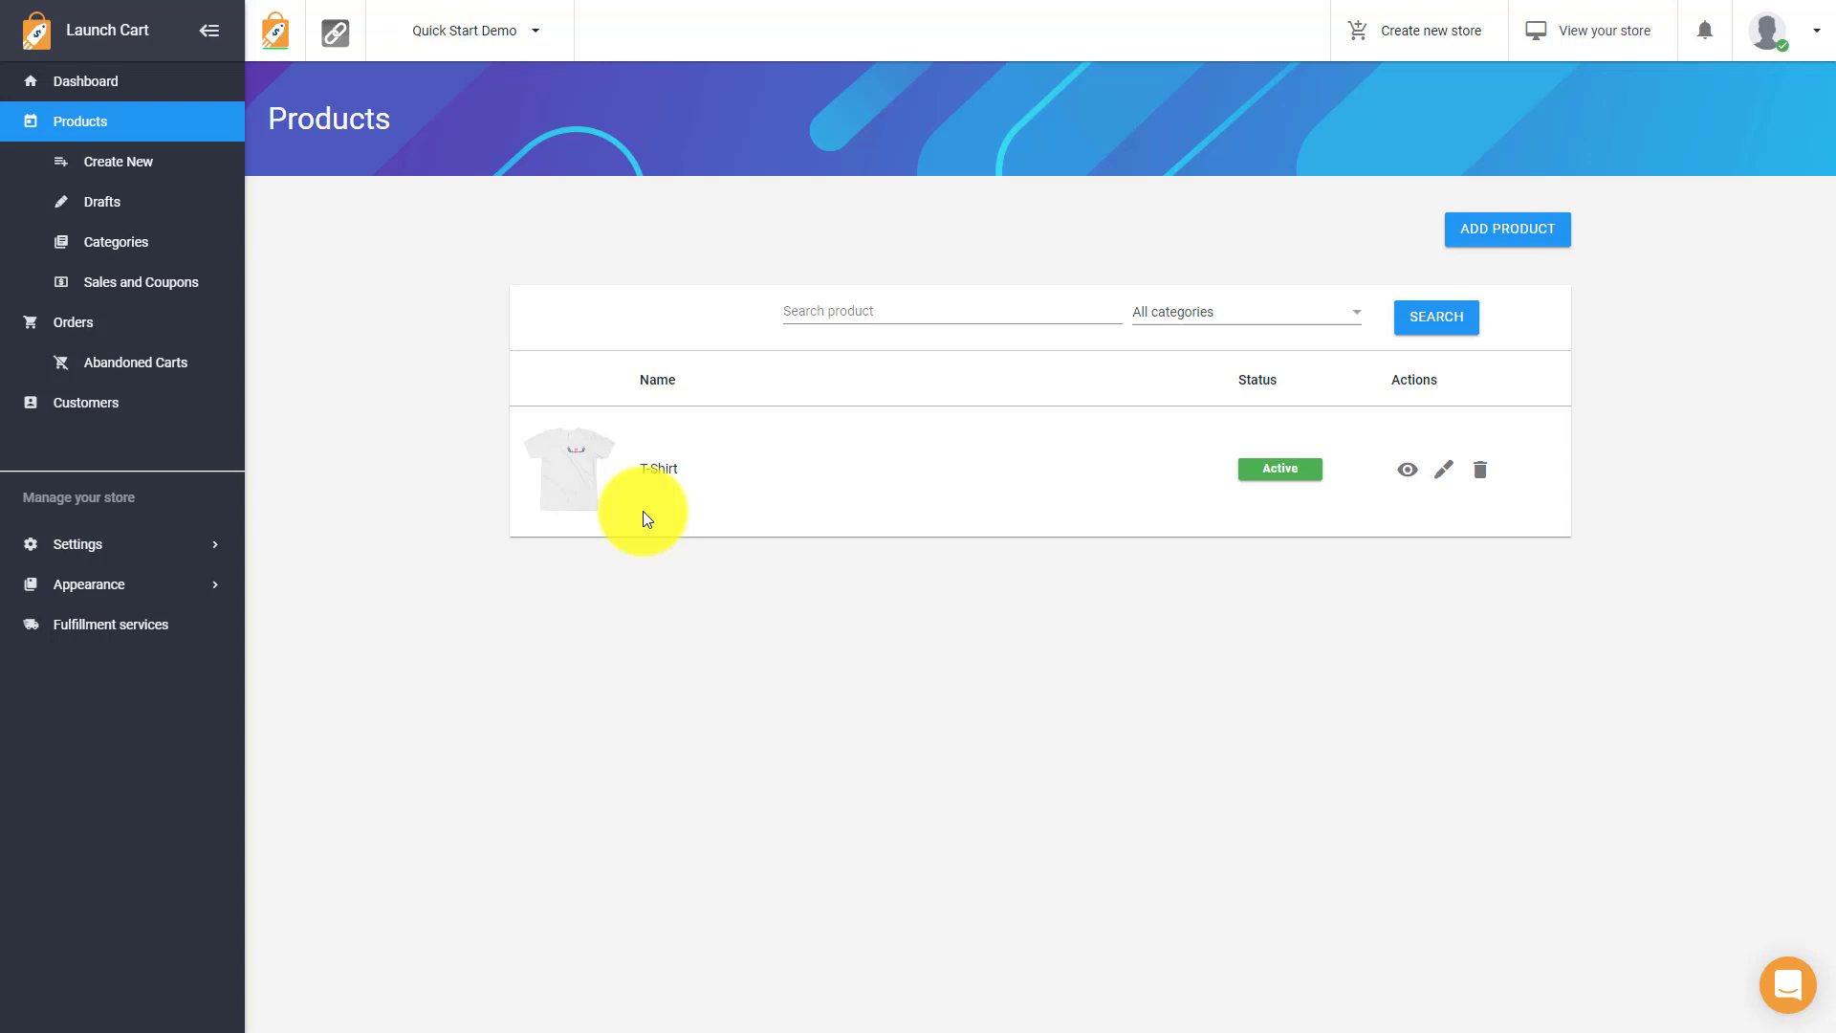
Start a print-on-demand All-Over Print Backpack from Accessories > Bags > Backpacks
{"action": "left_click", "coordinate": [155, 163]}
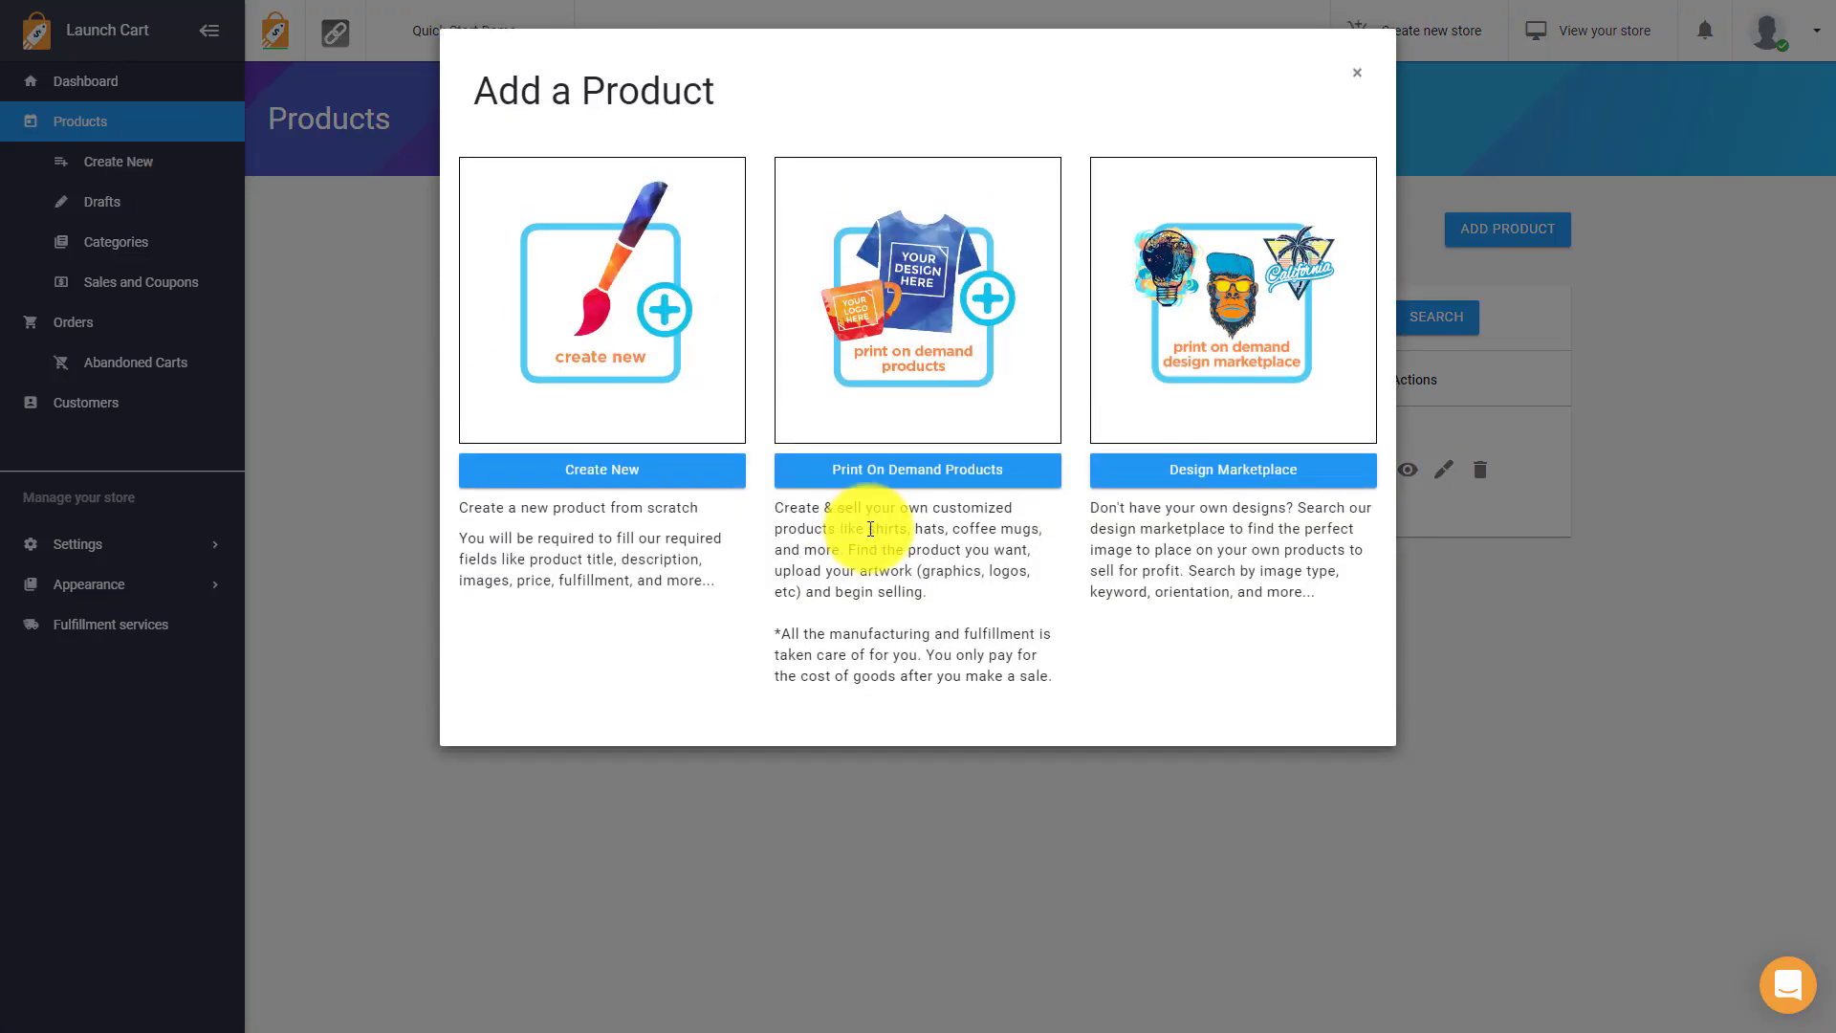
{"action": "left_click", "coordinate": [897, 484]}
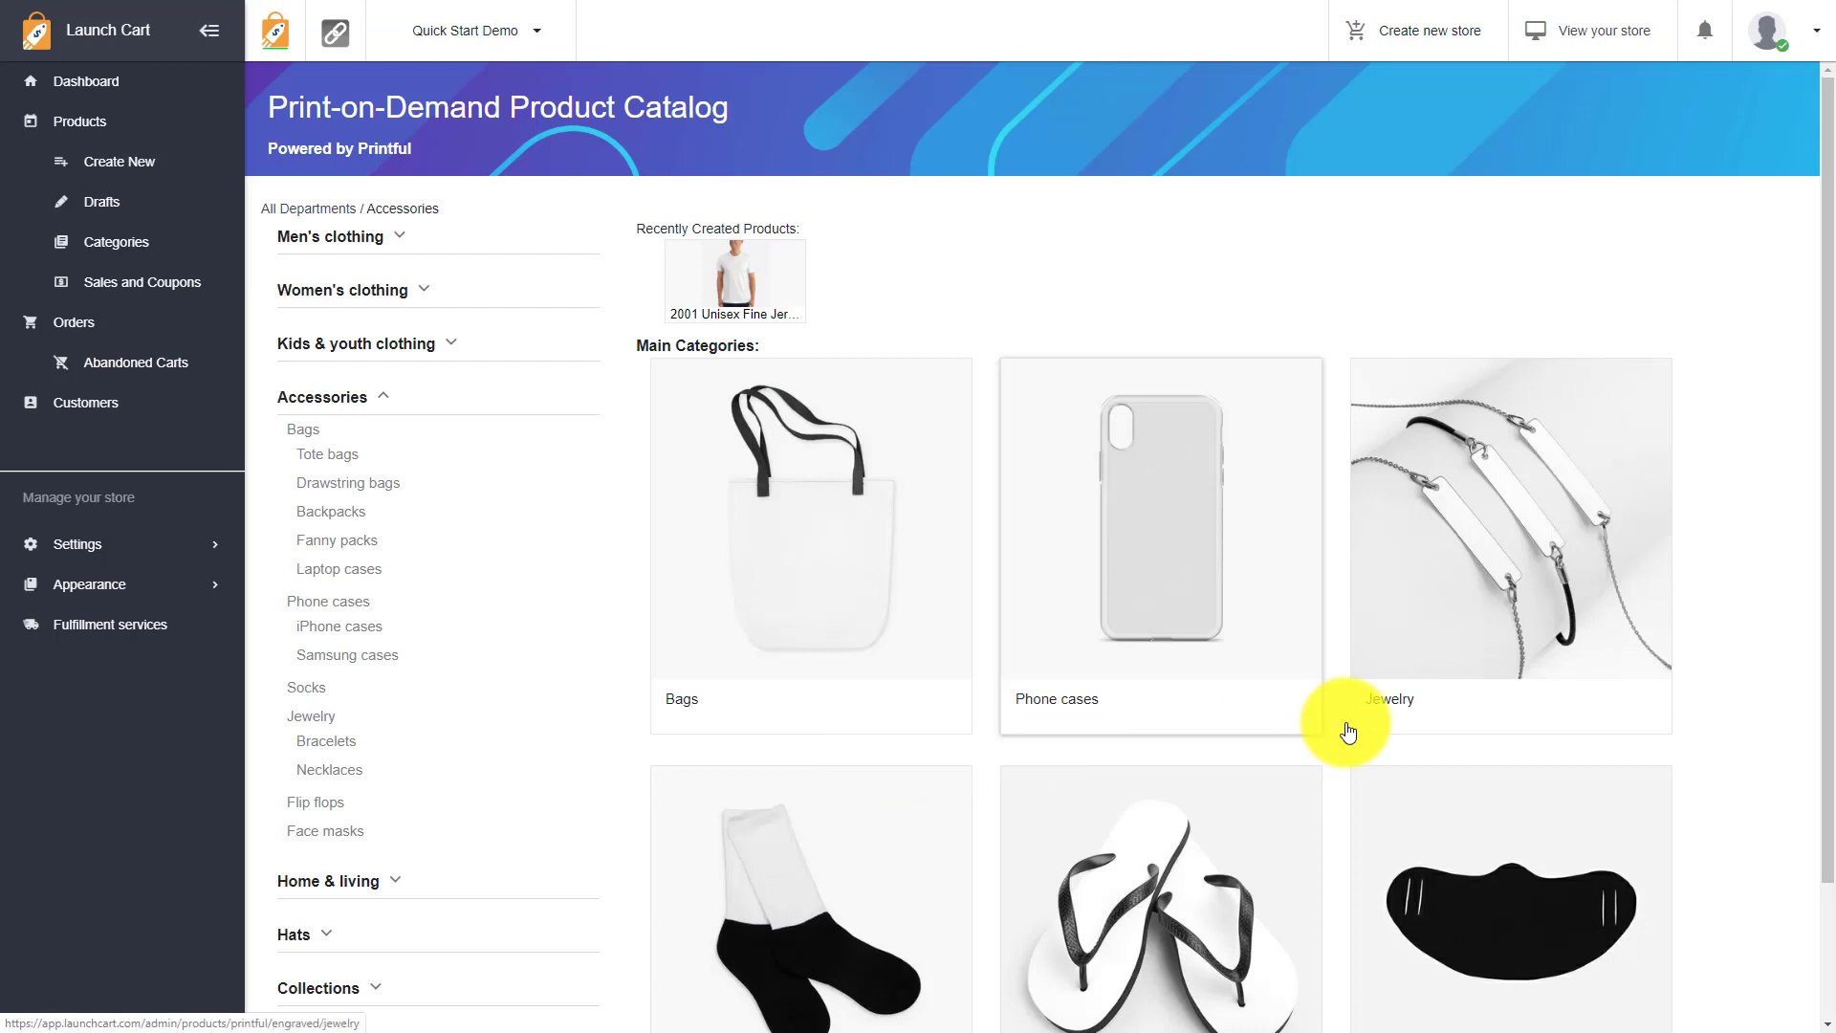
{"action": "scroll", "coordinate": [1348, 732], "scroll_direction": "down", "scroll_amount": 2}
{"action": "scroll", "coordinate": [1344, 728], "scroll_direction": "up", "scroll_amount": 2}
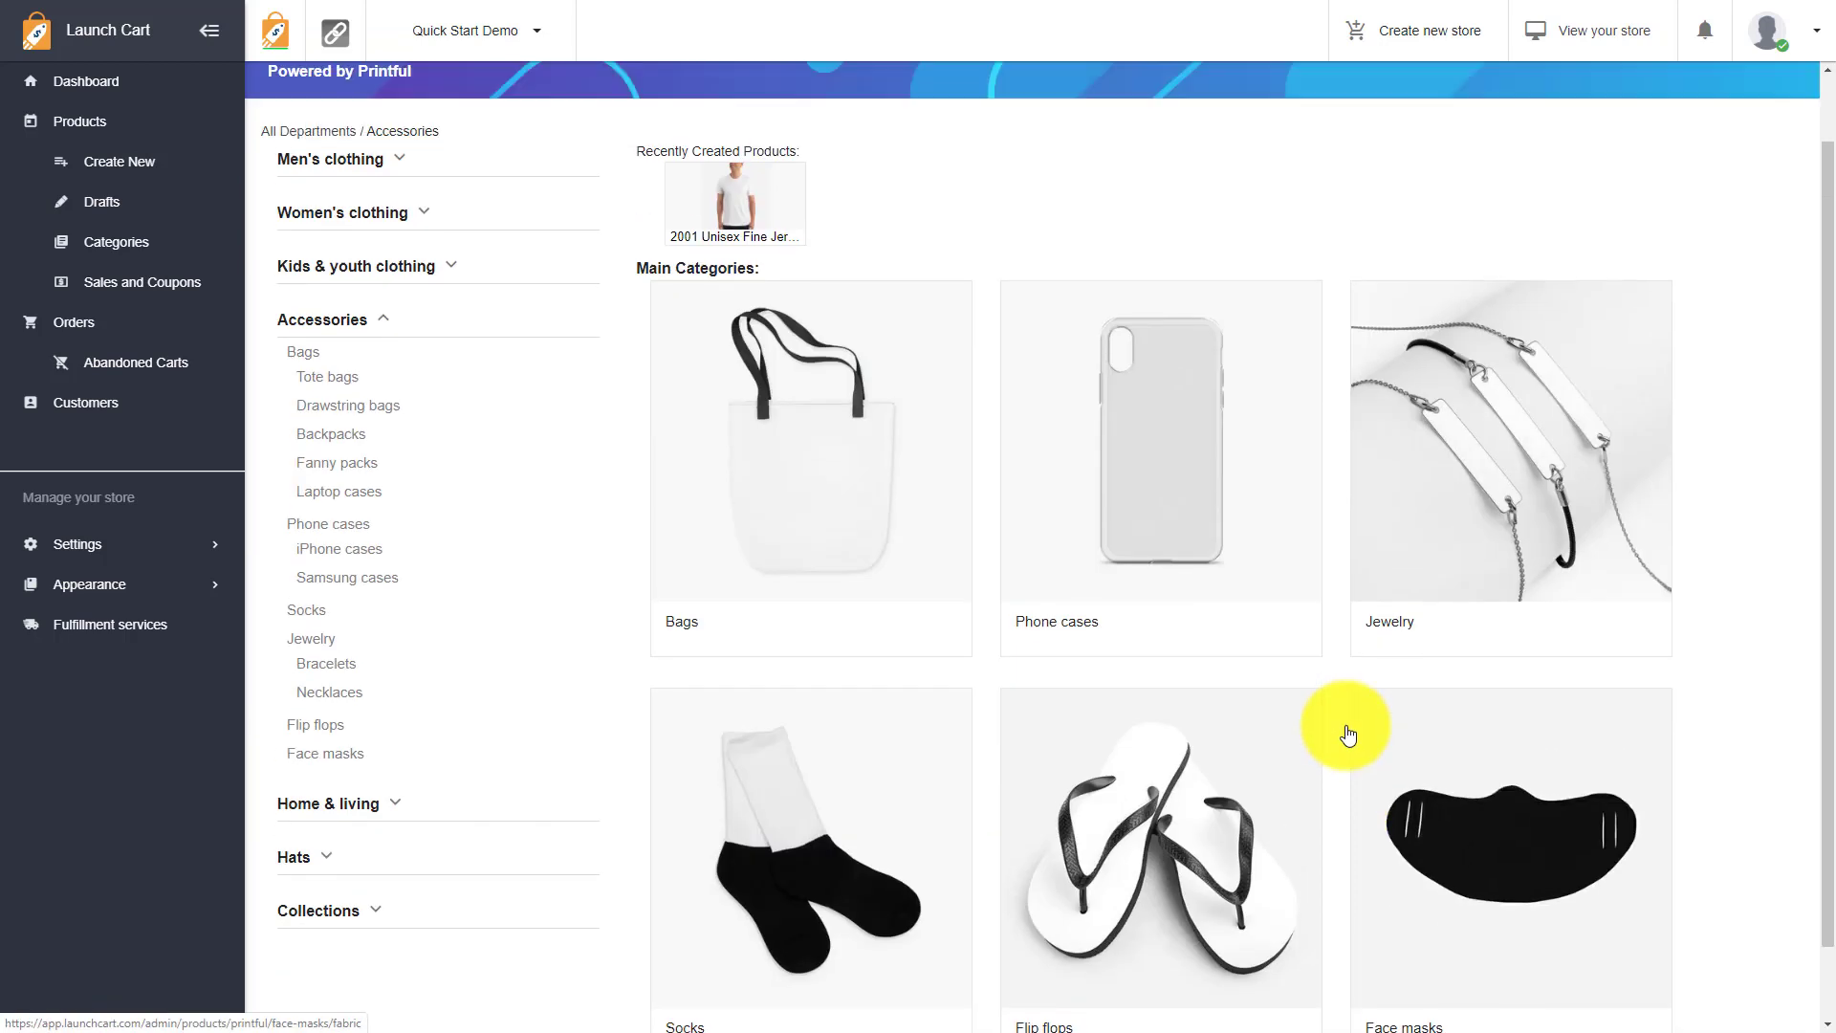
{"action": "scroll", "coordinate": [1343, 729], "scroll_direction": "down", "scroll_amount": 2}
{"action": "left_click", "coordinate": [792, 332]}
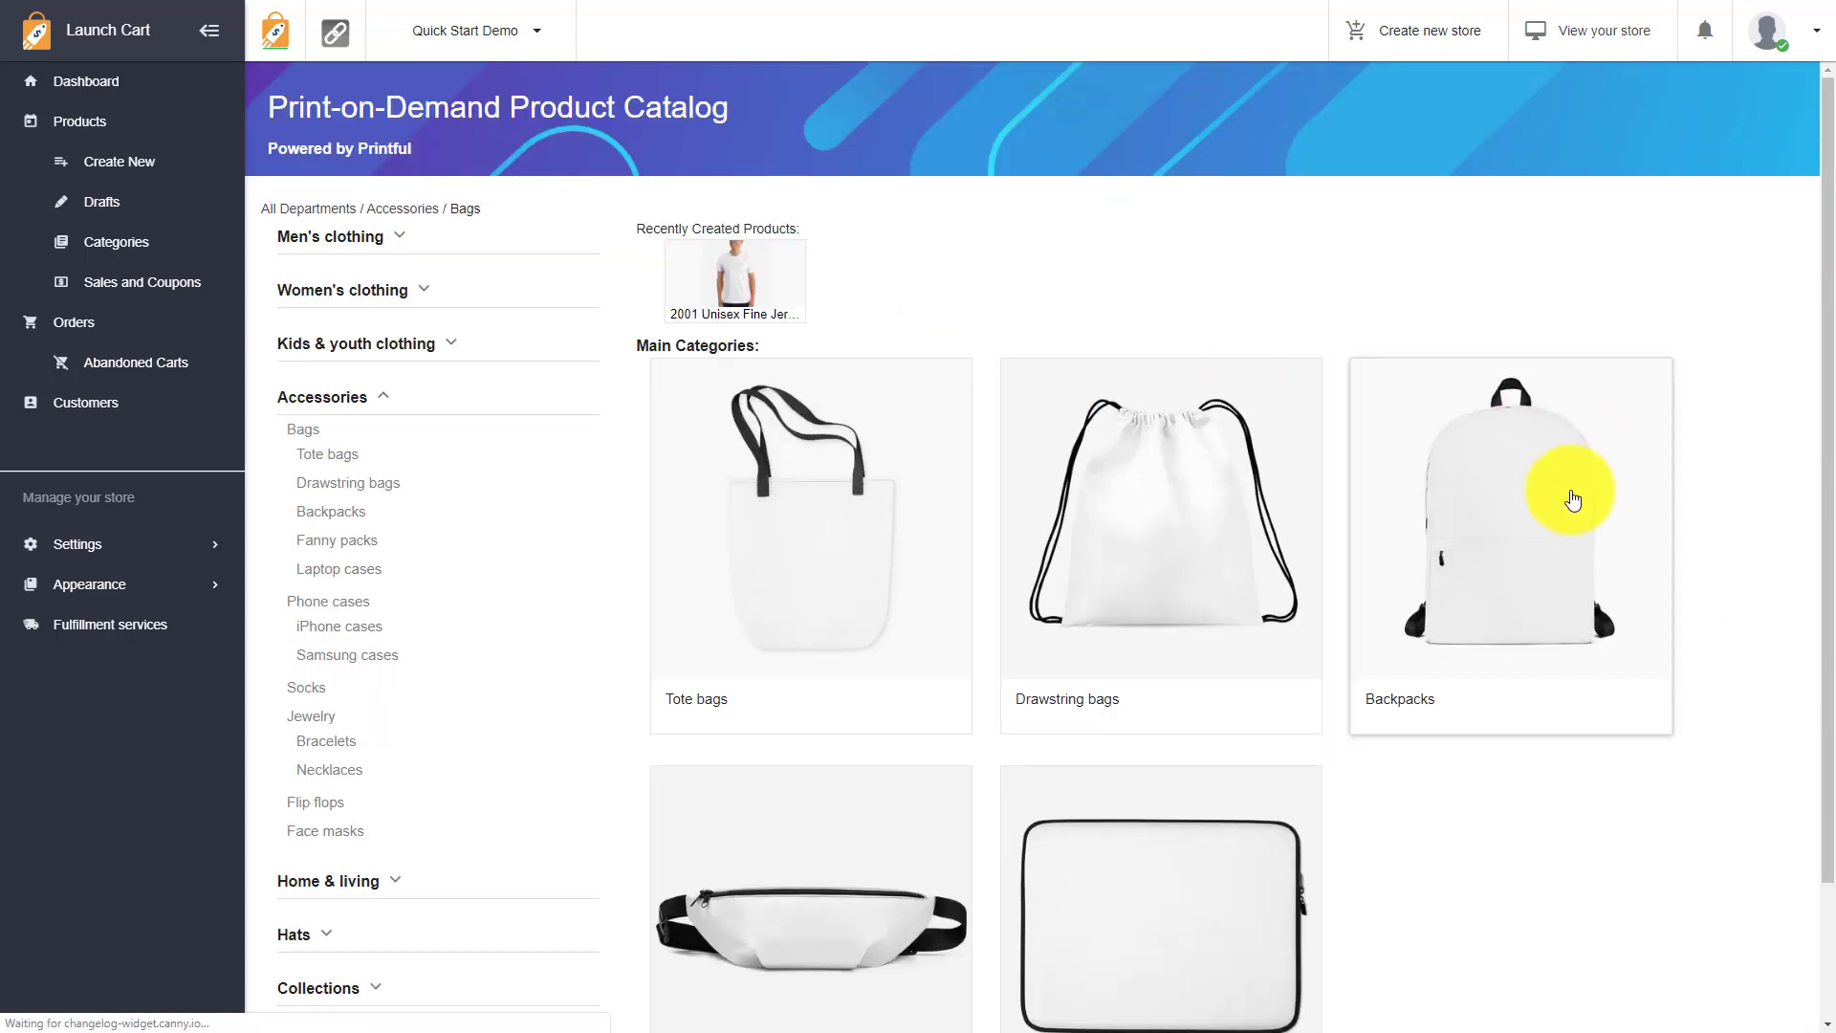
{"action": "left_click", "coordinate": [1573, 500]}
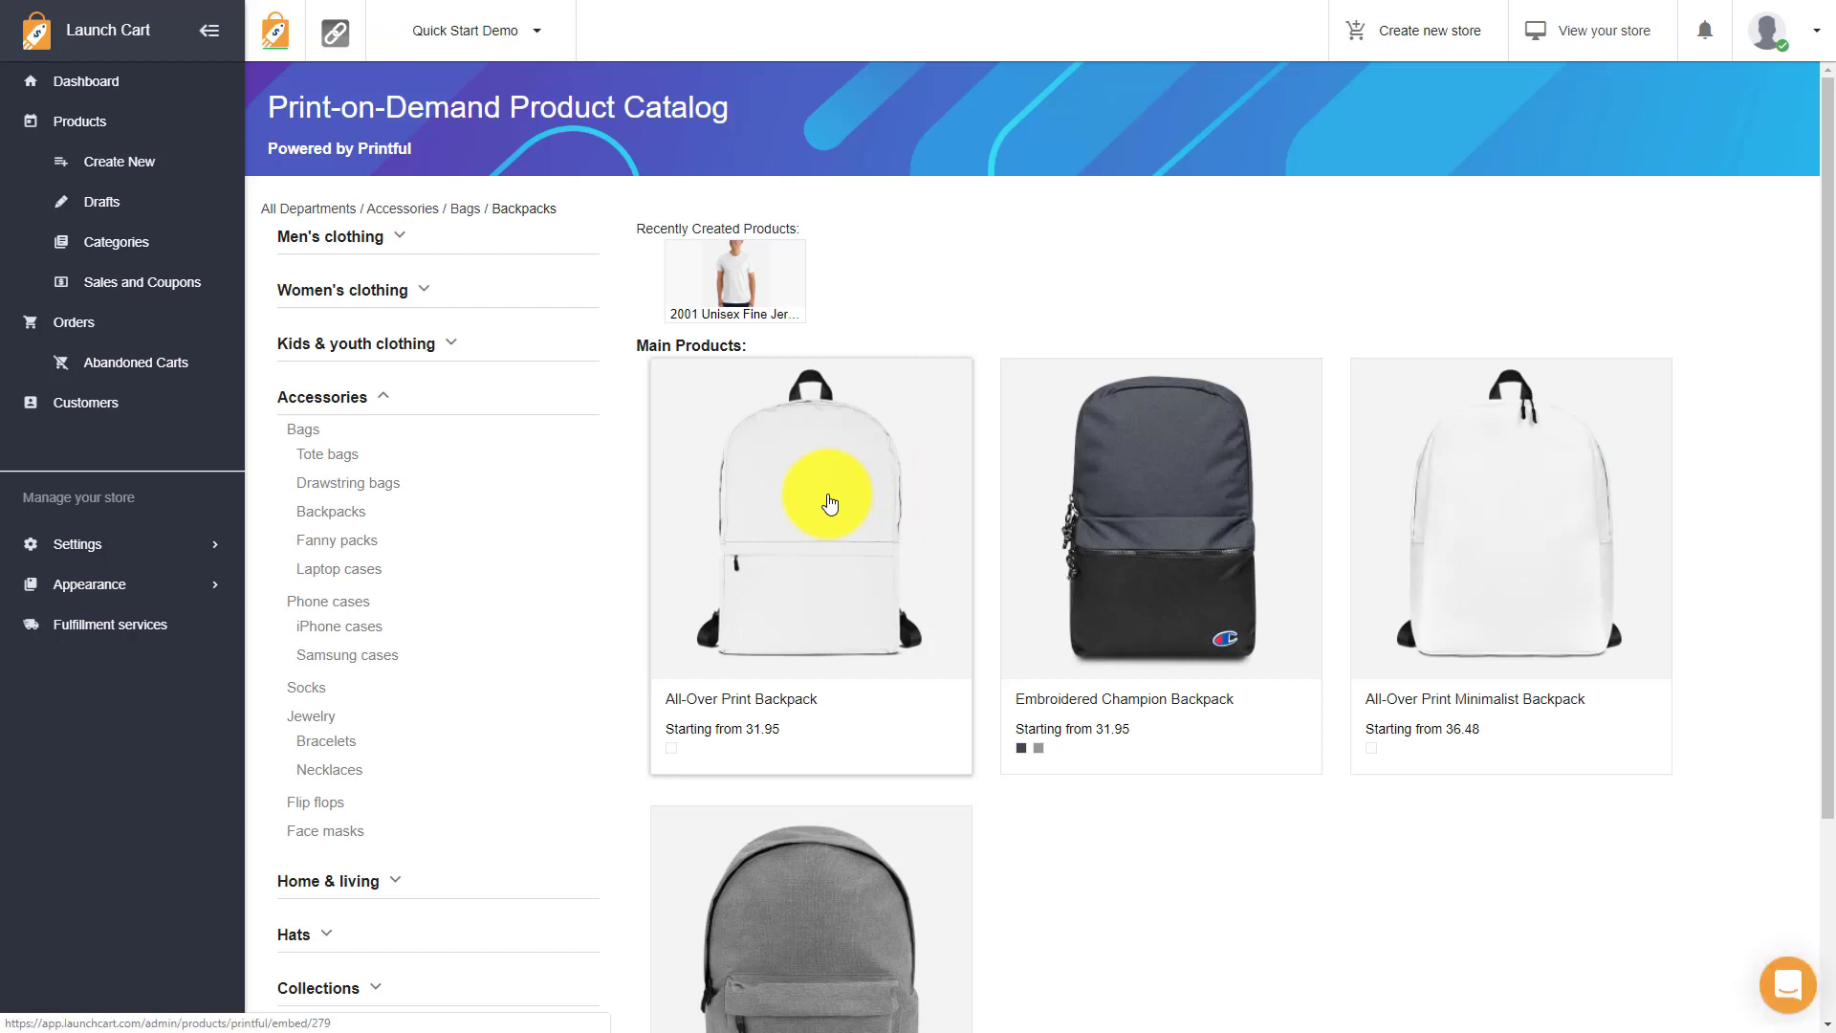
{"action": "left_click", "coordinate": [830, 503]}
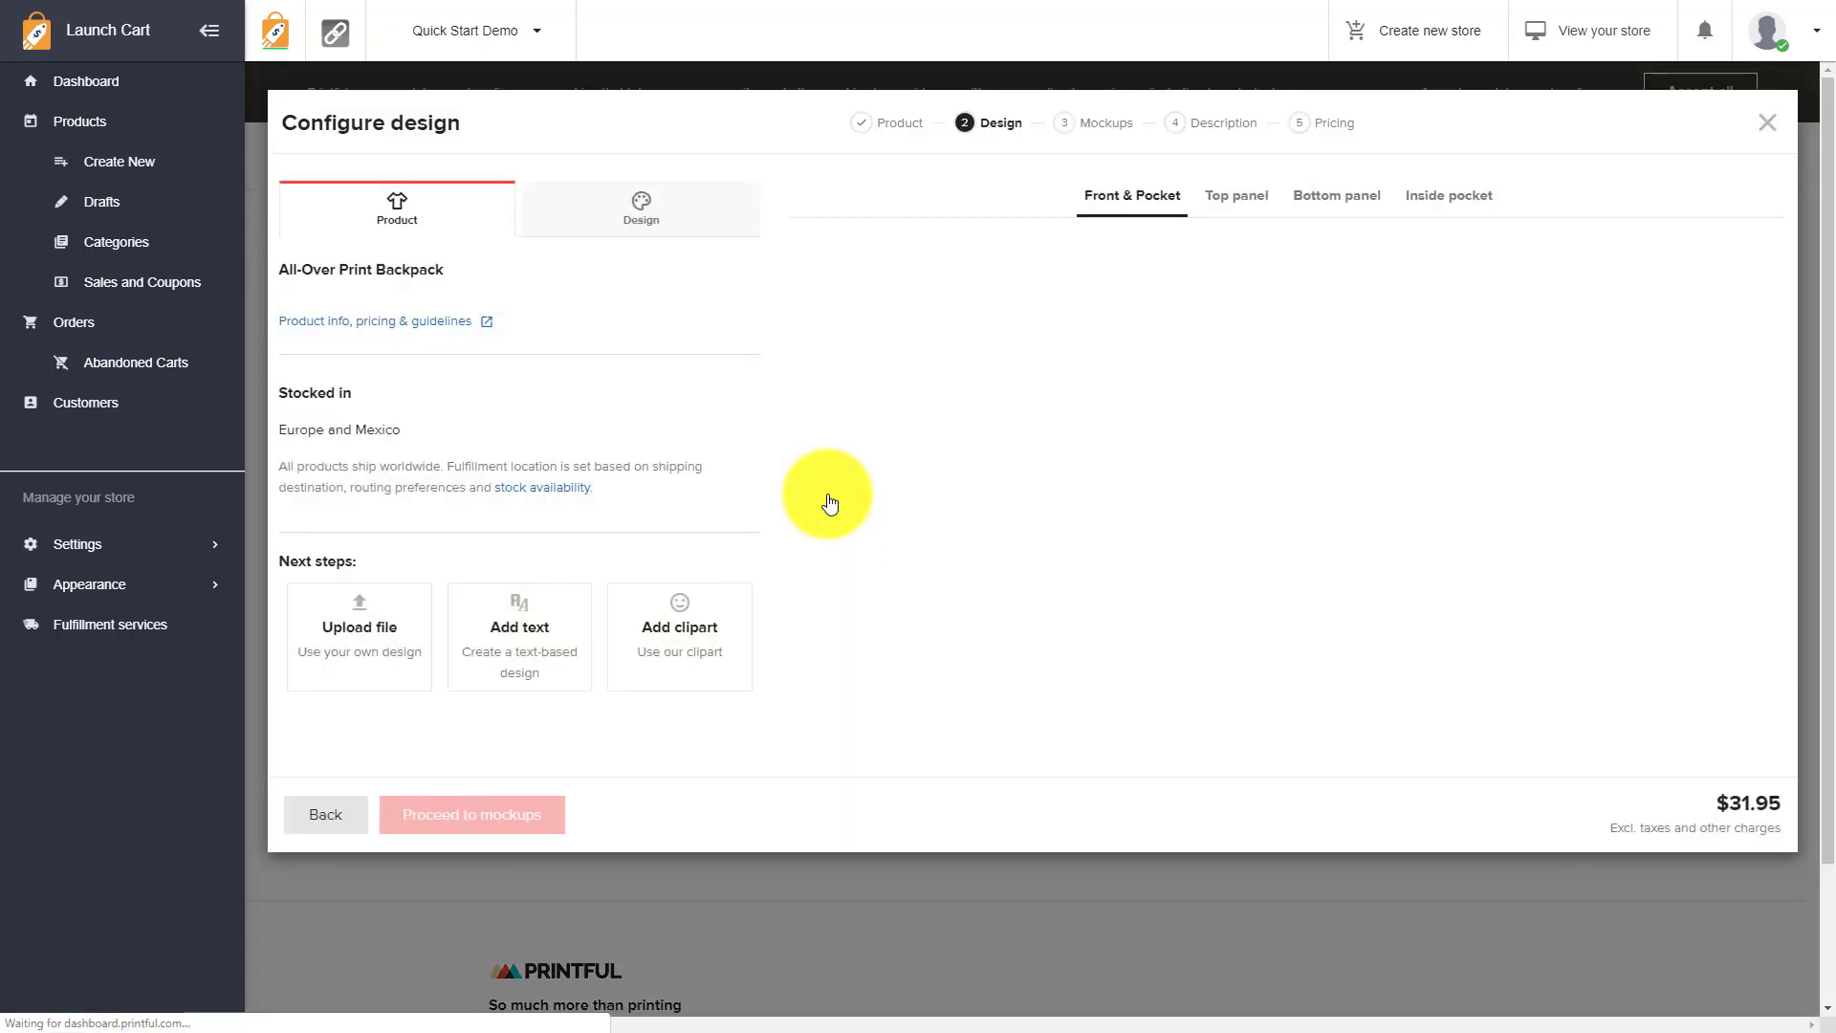
Apply the Ice_Cream_Pattern sample design to the backpack's front and pocket
{"action": "left_click", "coordinate": [659, 228]}
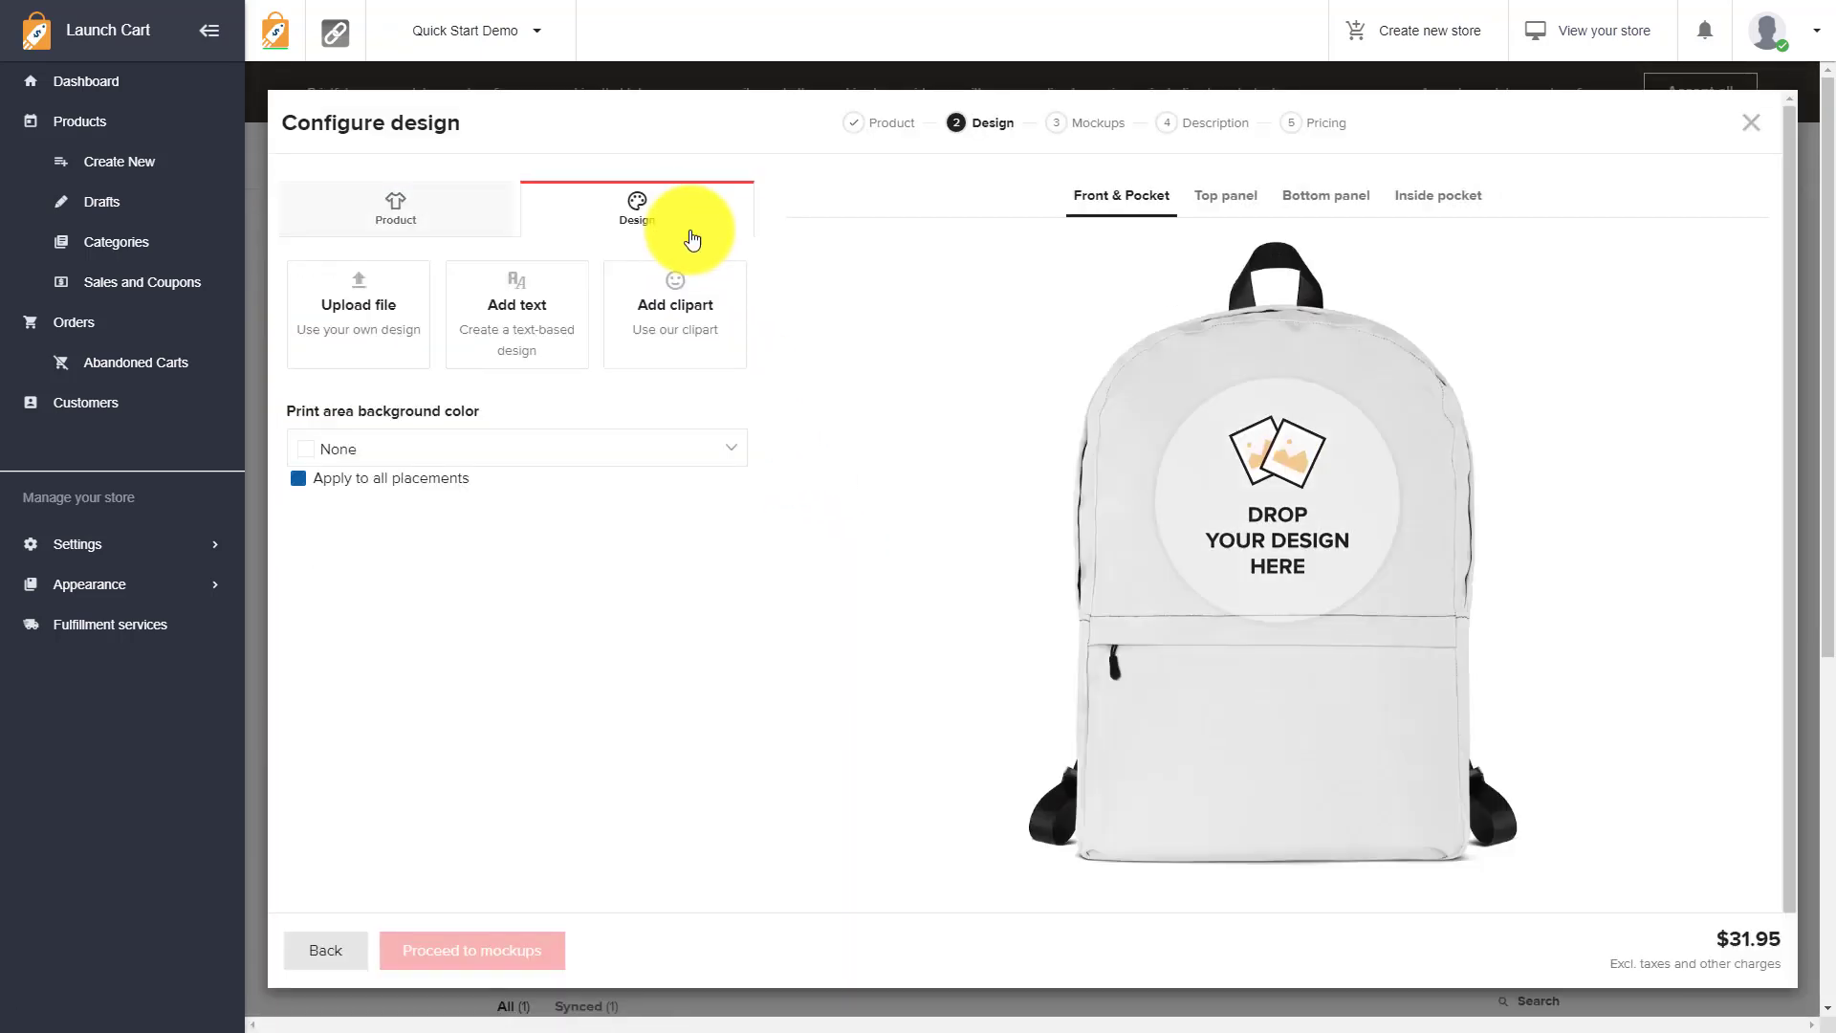
{"action": "left_click", "coordinate": [1042, 468]}
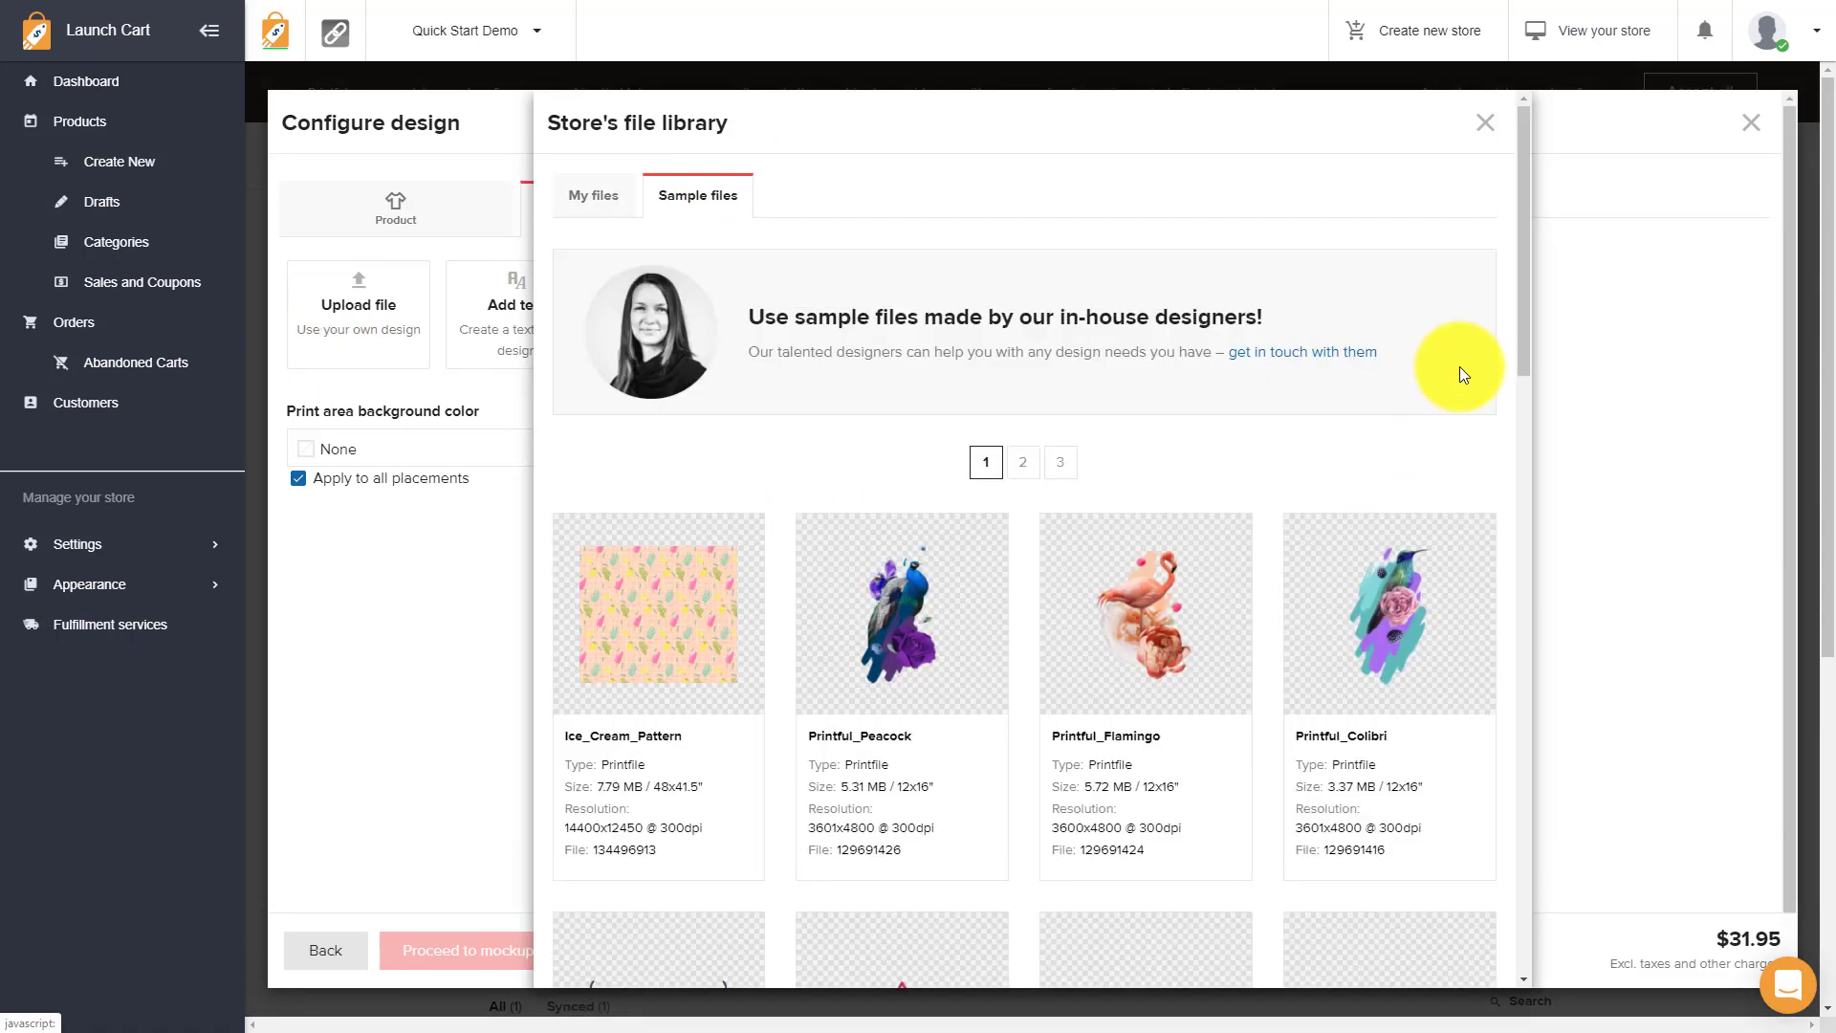
{"action": "left_click", "coordinate": [653, 610]}
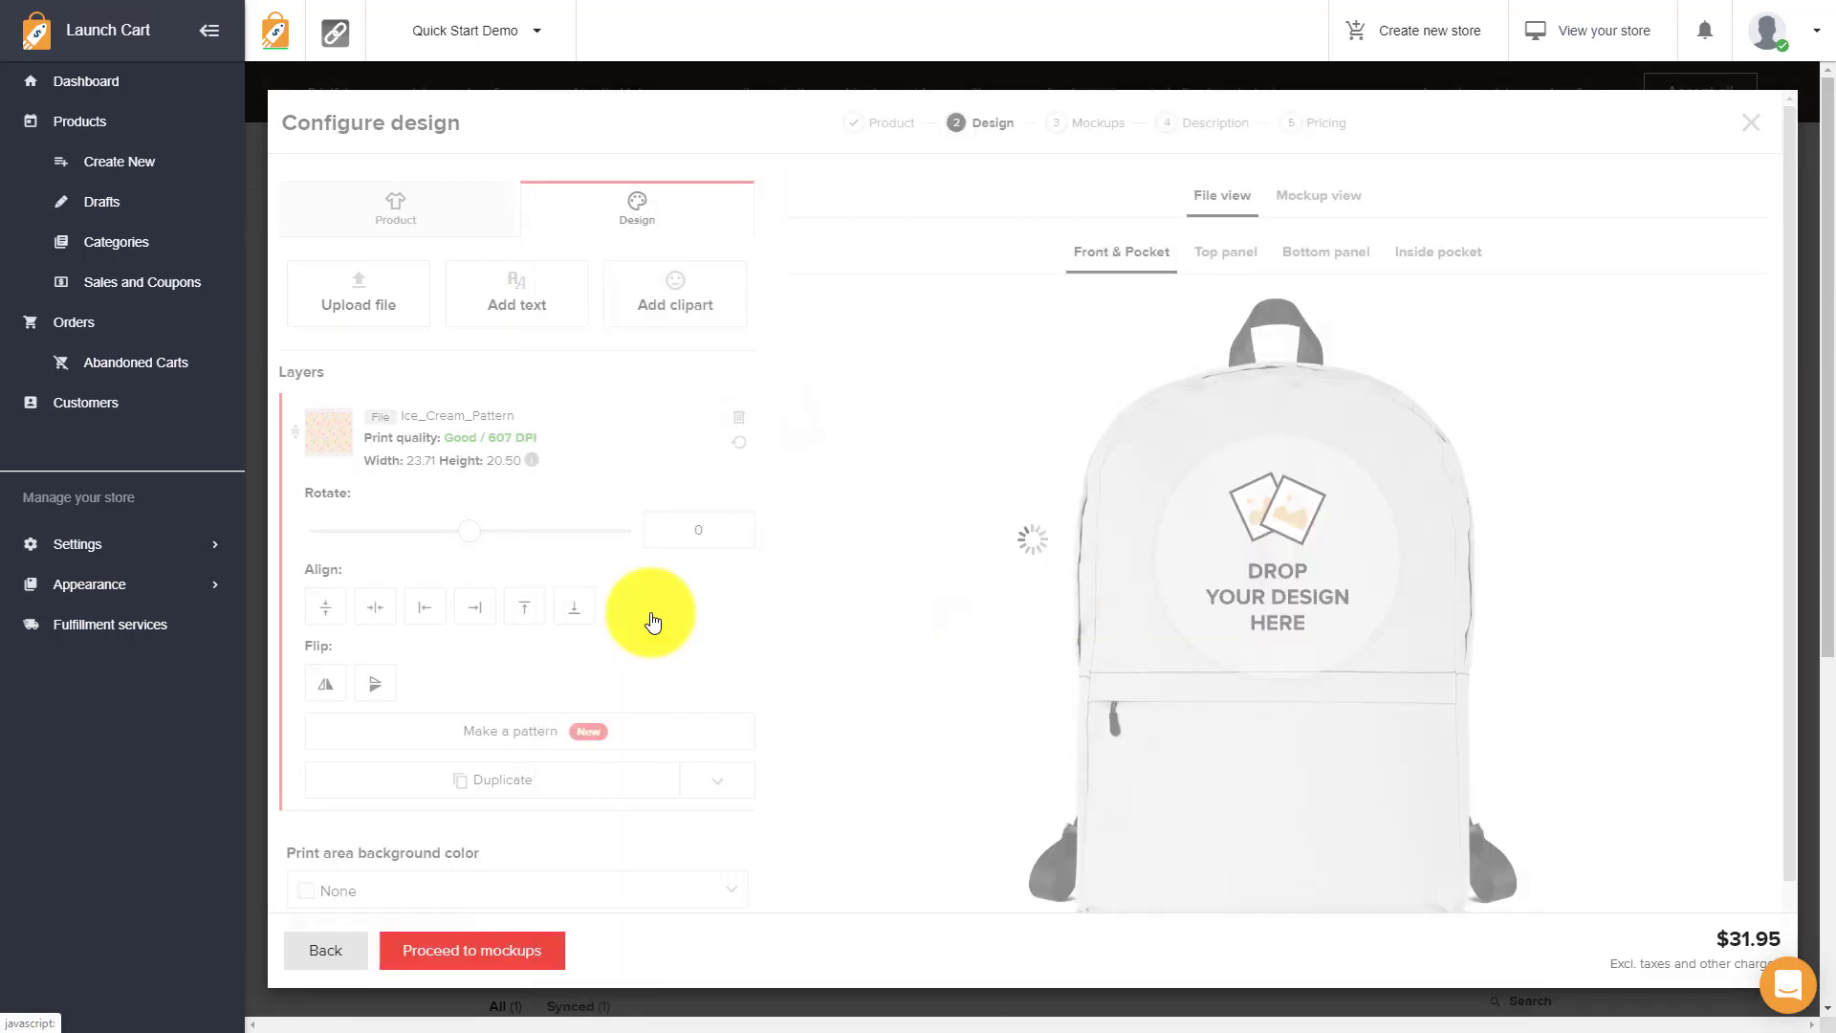
{"action": "left_click", "coordinate": [1360, 612]}
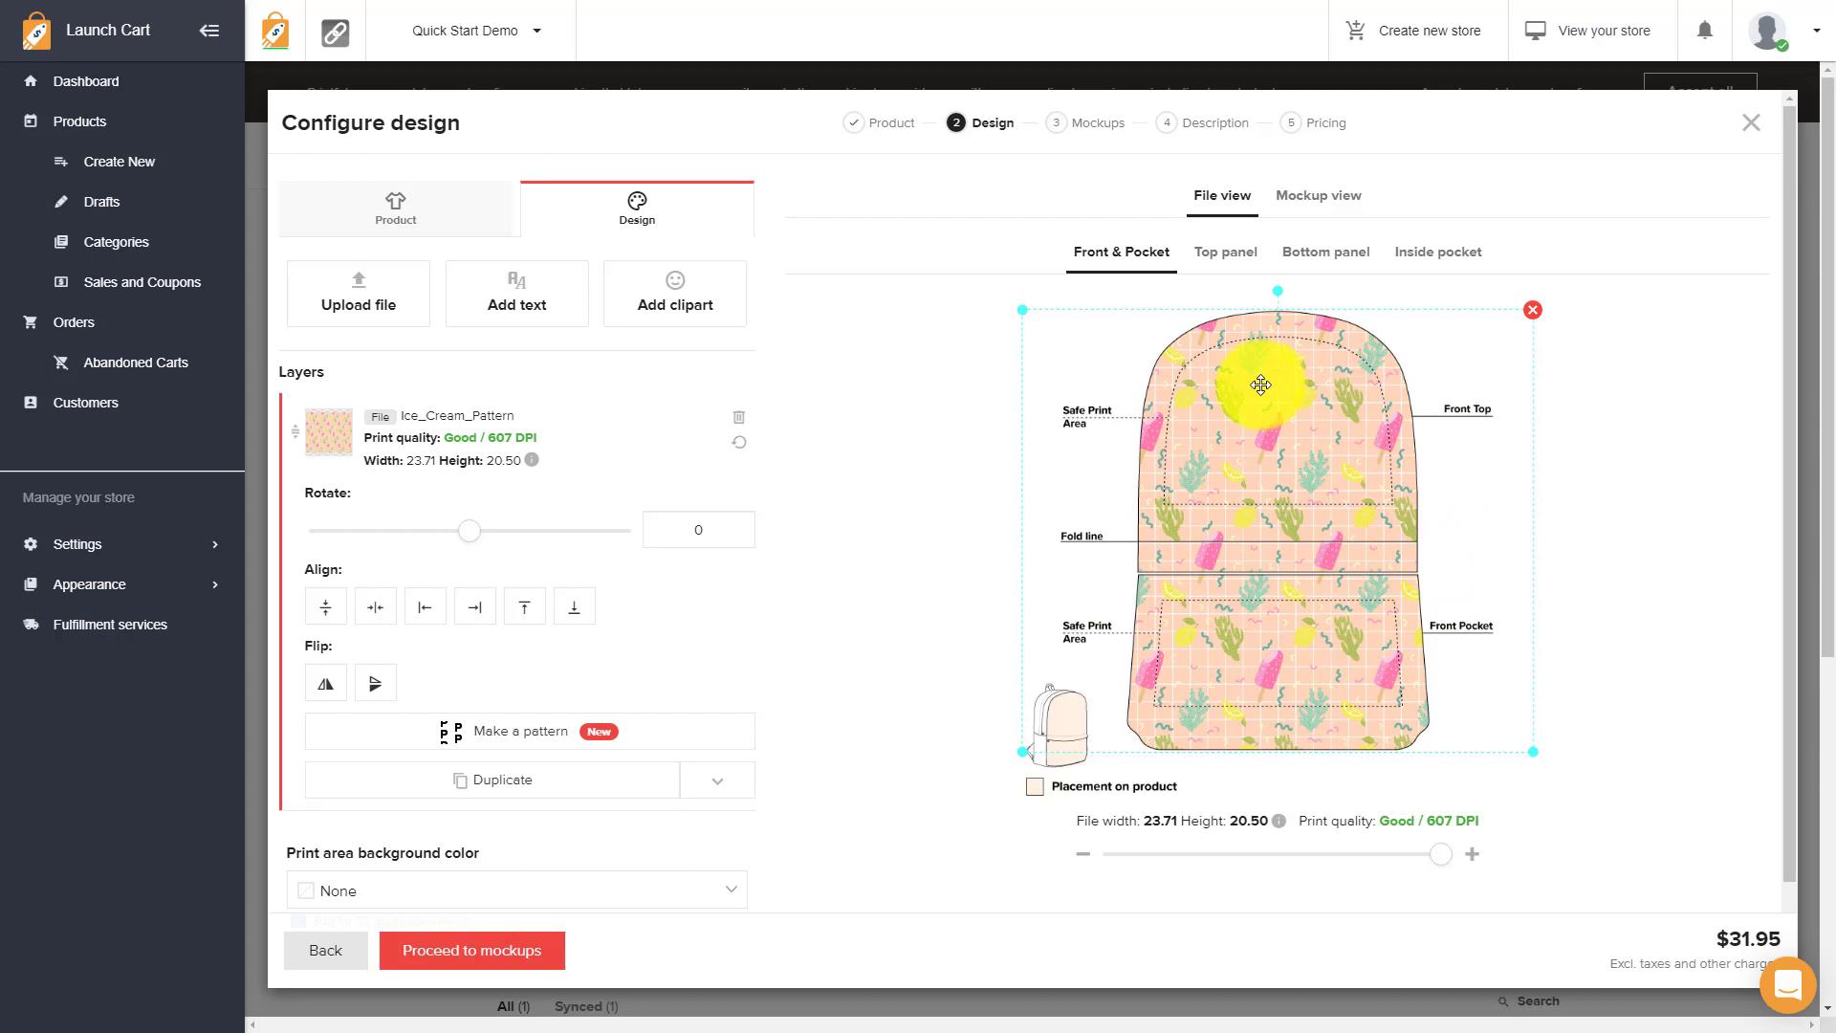
Preview the generated backpack mockups in Mockup view
{"action": "left_click", "coordinate": [1334, 204]}
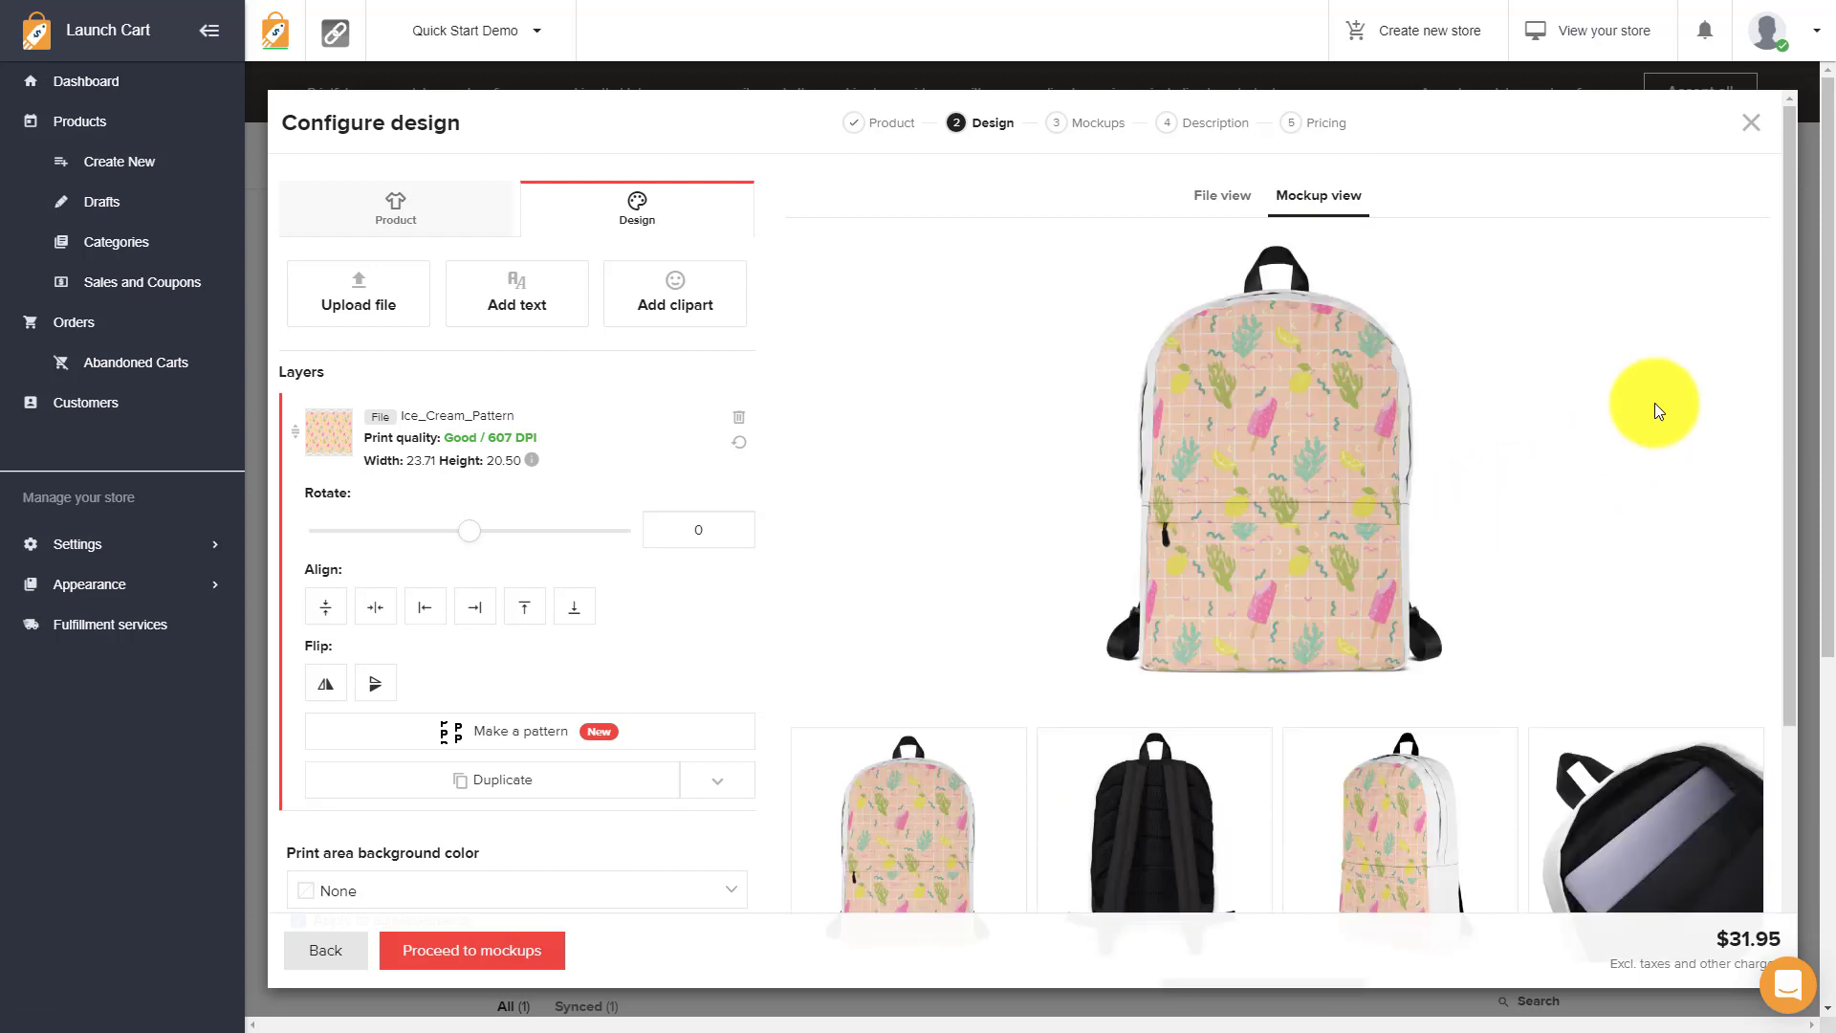
{"action": "left_click_drag", "start_coordinate": [1784, 290], "coordinate": [1794, 493]}
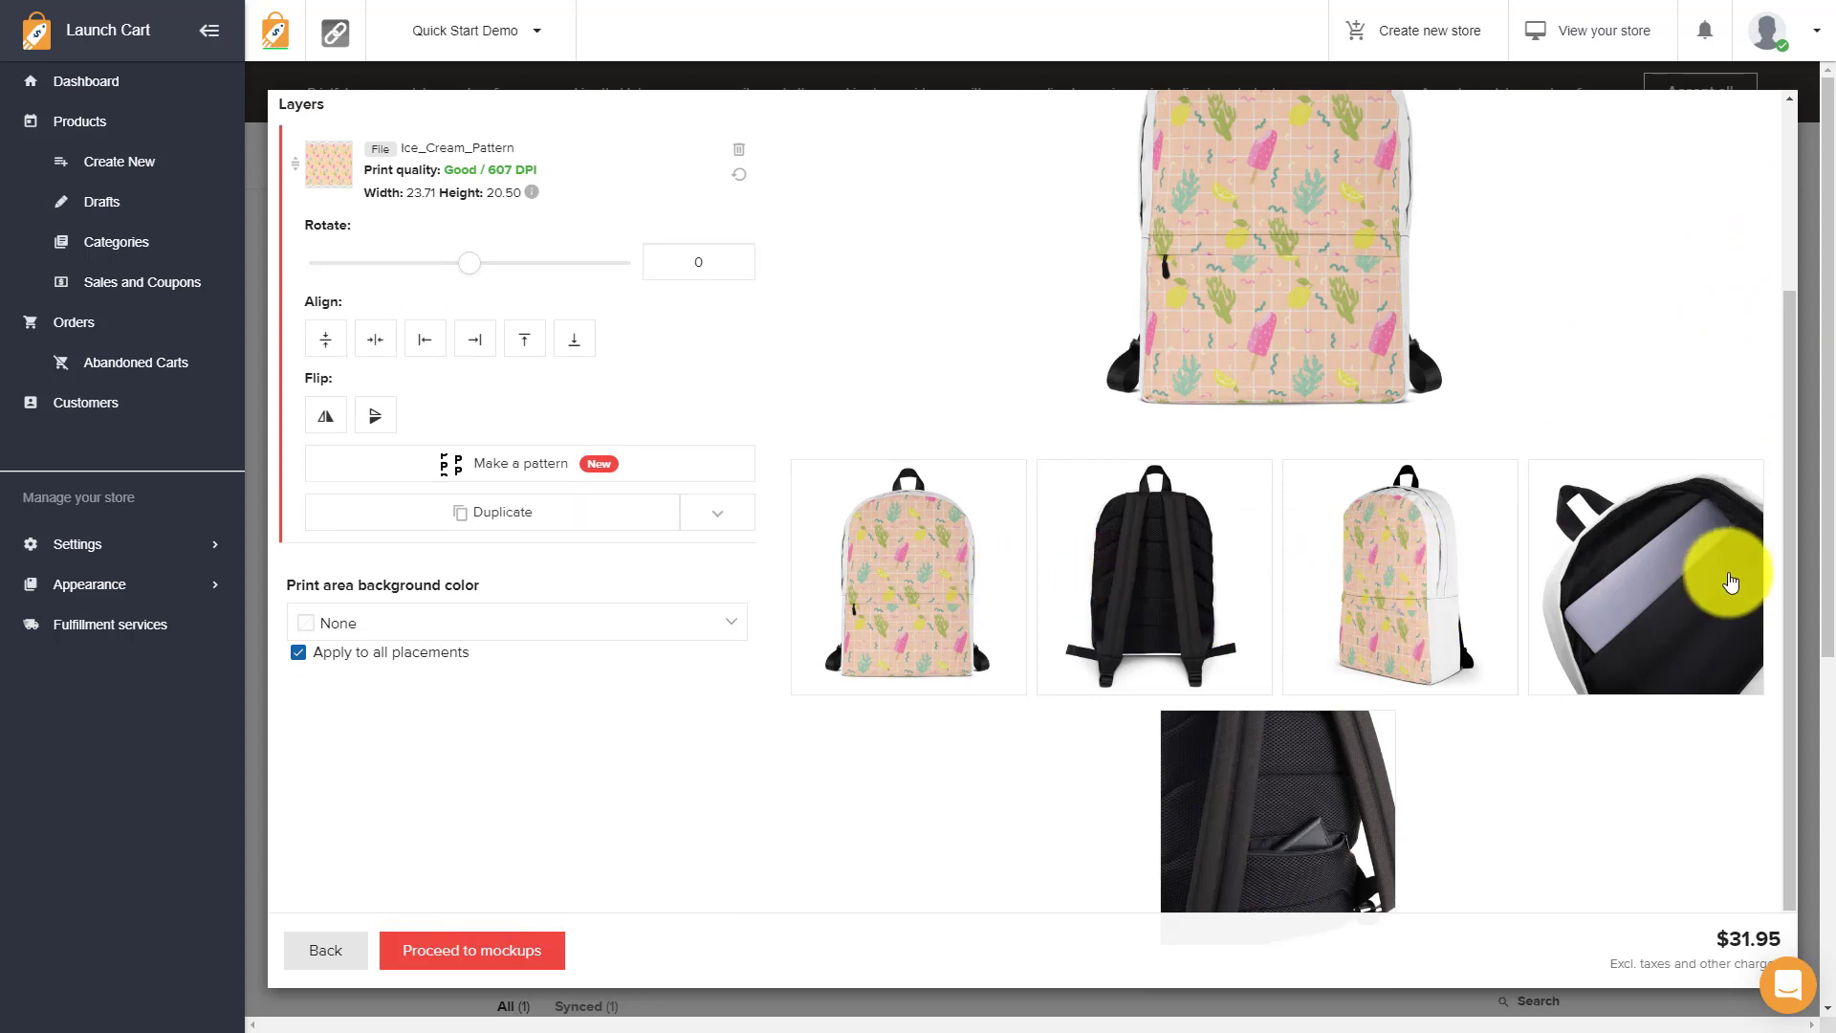
{"action": "left_click_drag", "start_coordinate": [1788, 540], "coordinate": [1770, 295]}
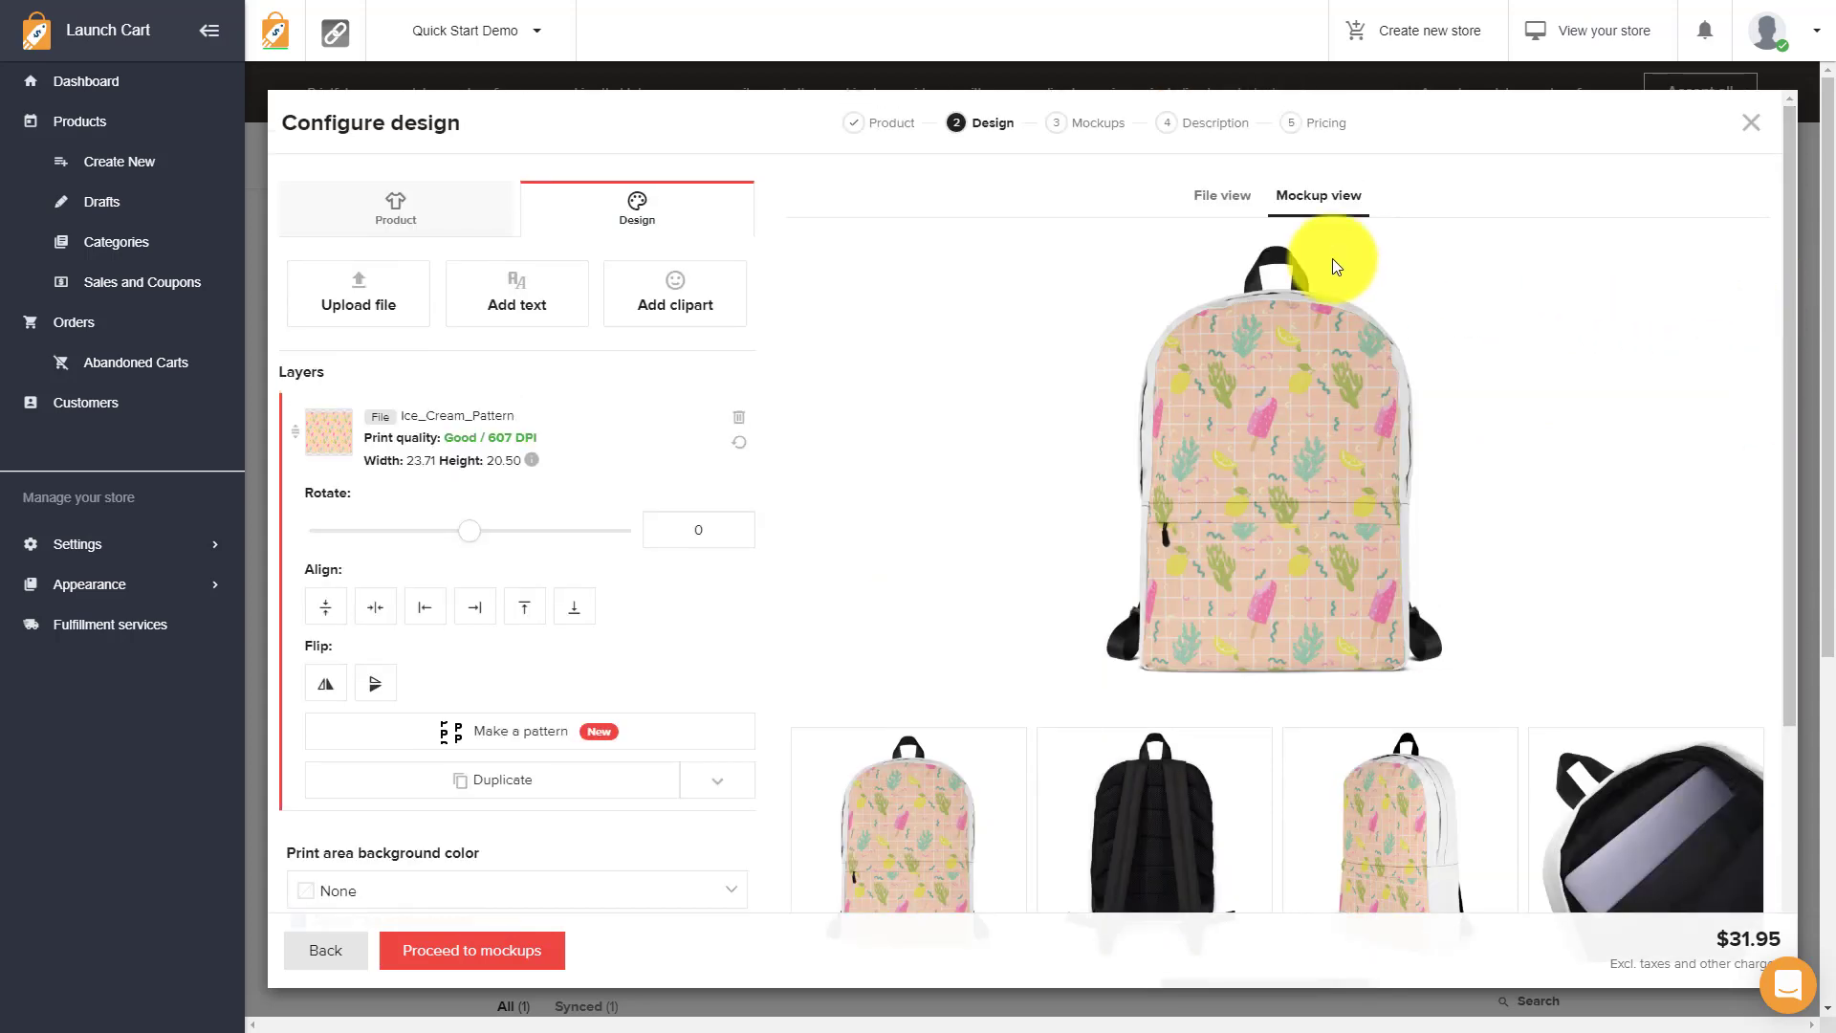
Apply the Here_Now_Pattern sample design to the backpack's top panel
{"action": "left_click", "coordinate": [1222, 195]}
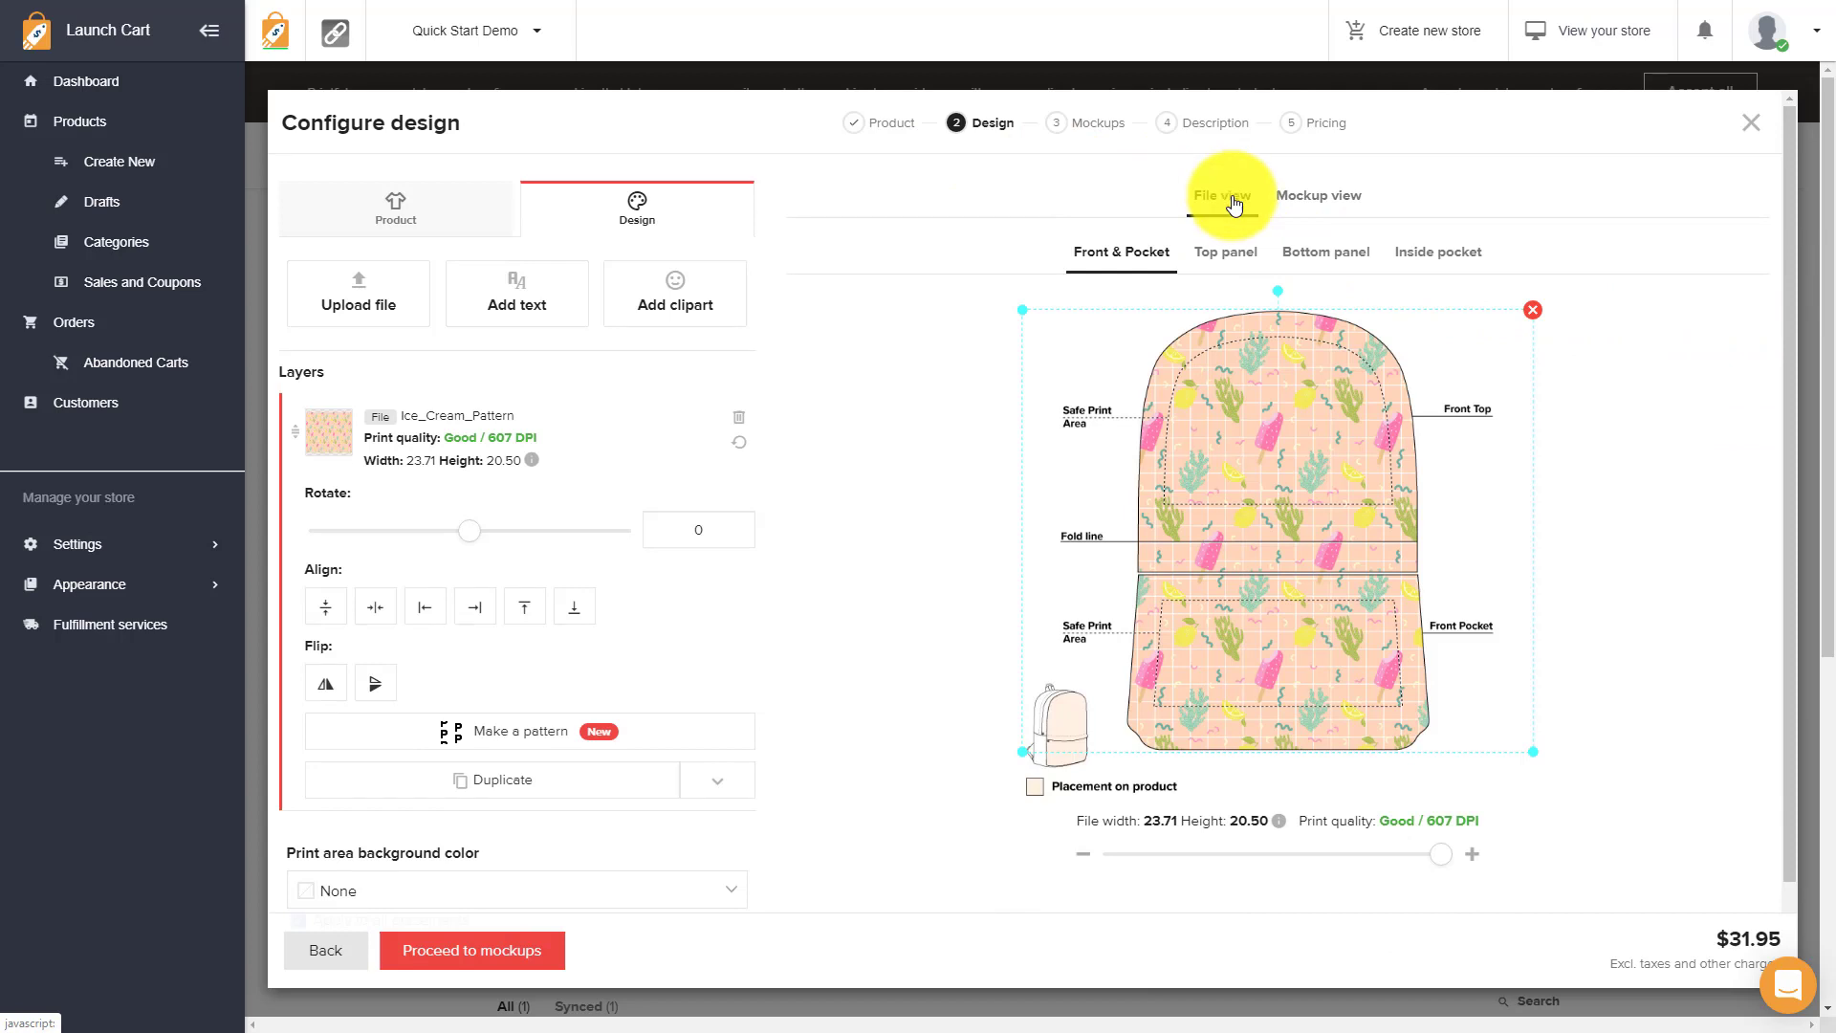
{"action": "left_click", "coordinate": [1232, 257]}
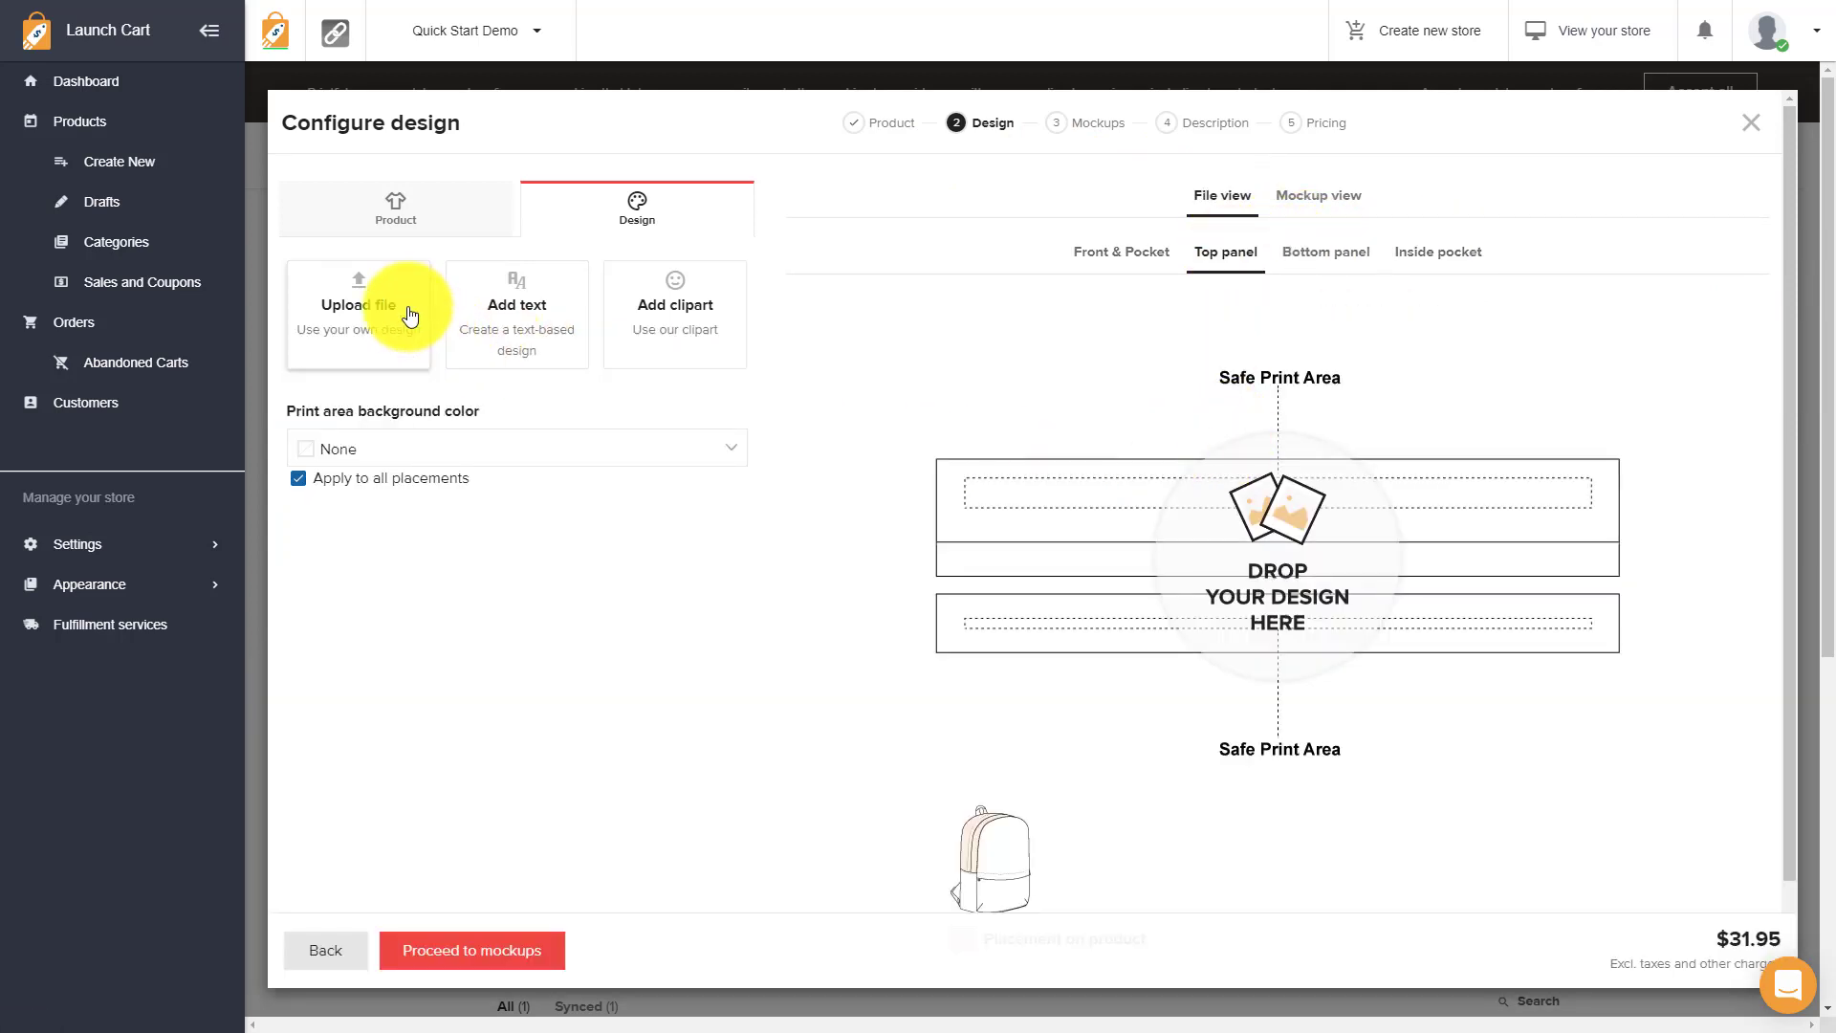
{"action": "left_click", "coordinate": [409, 315]}
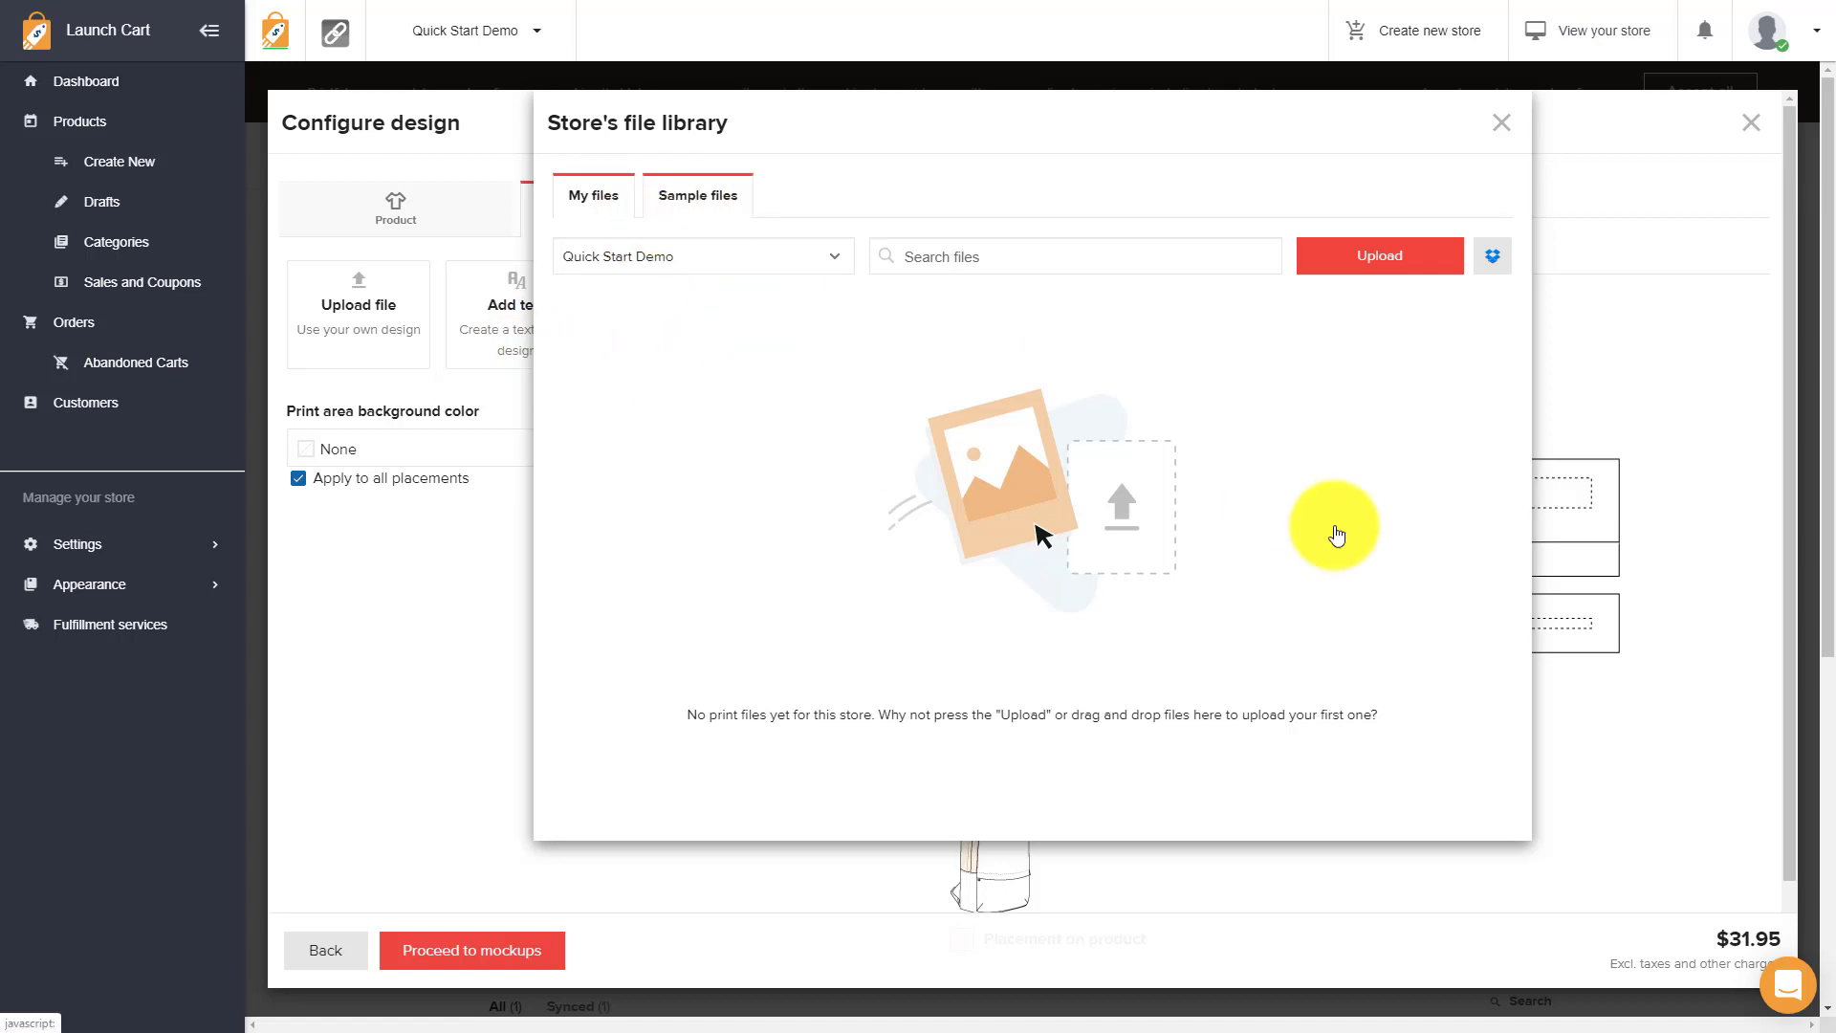
{"action": "left_click_drag", "start_coordinate": [1524, 288], "coordinate": [1520, 547]}
{"action": "left_click", "coordinate": [1386, 509]}
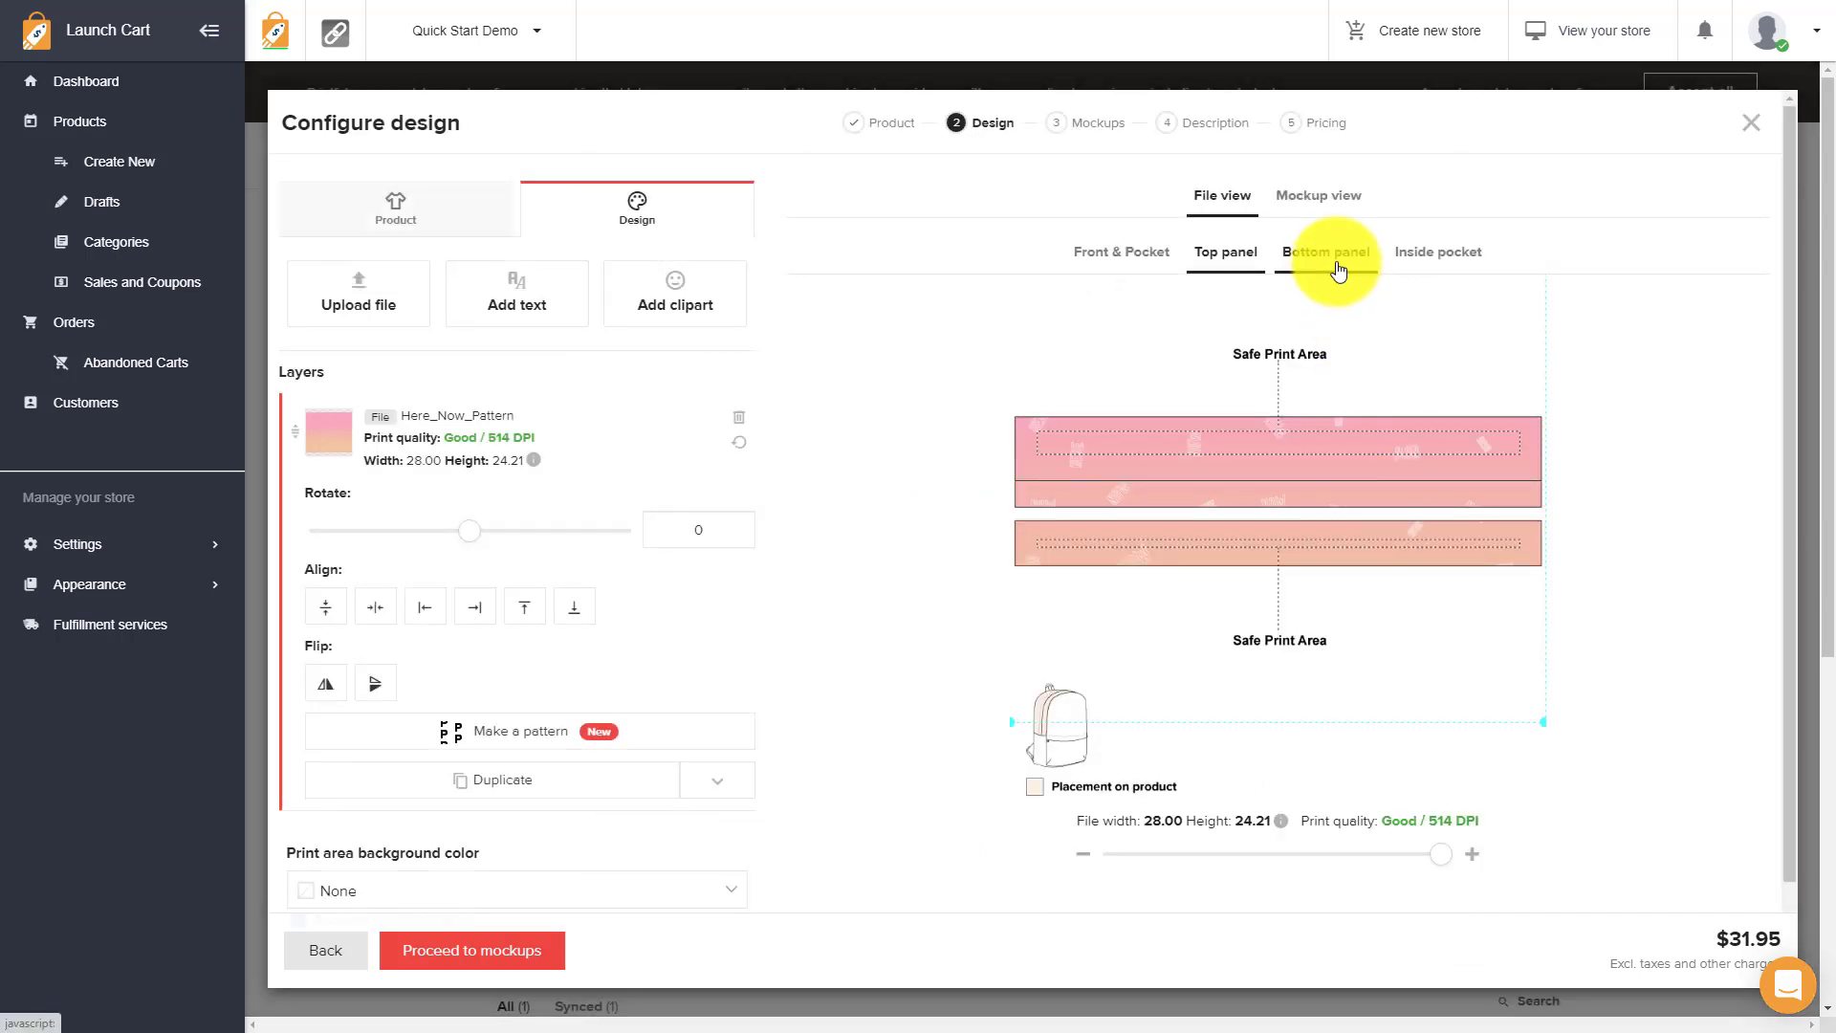
Apply Pop_Art_Pink to the bottom panel, keeping the background colour at None
{"action": "left_click", "coordinate": [1337, 268]}
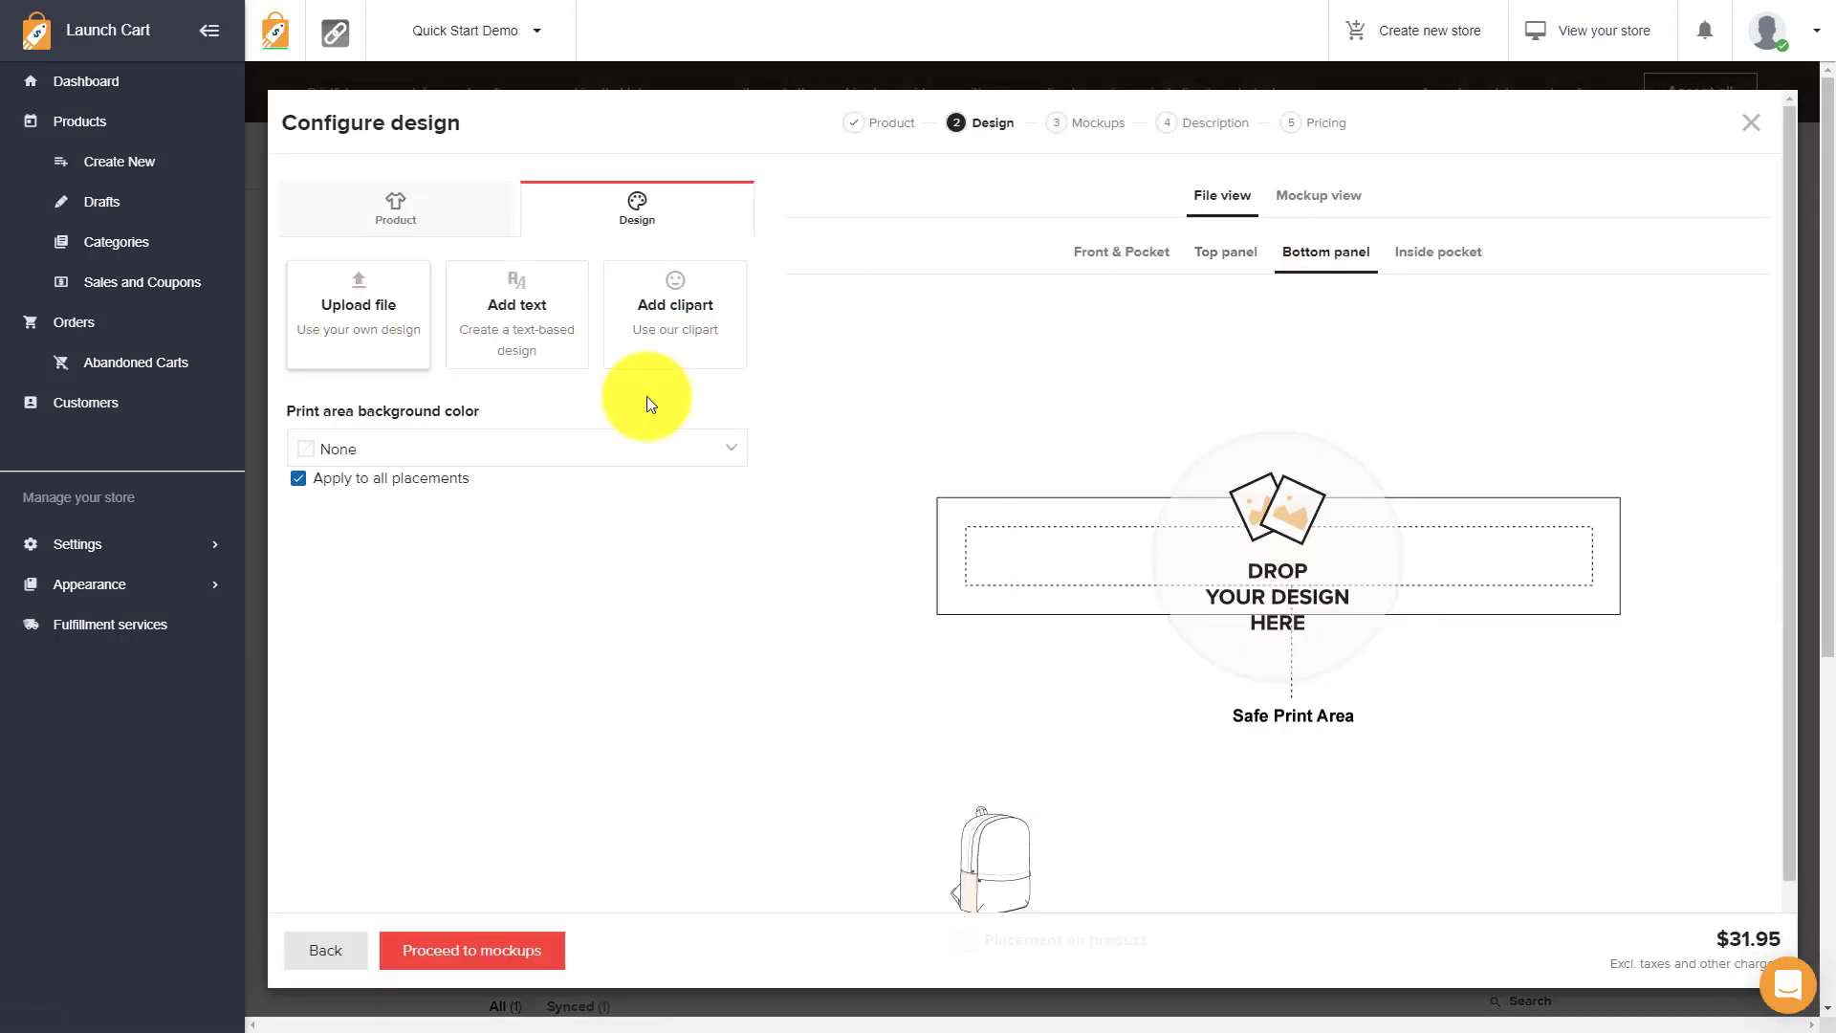
{"action": "left_click", "coordinate": [1249, 491]}
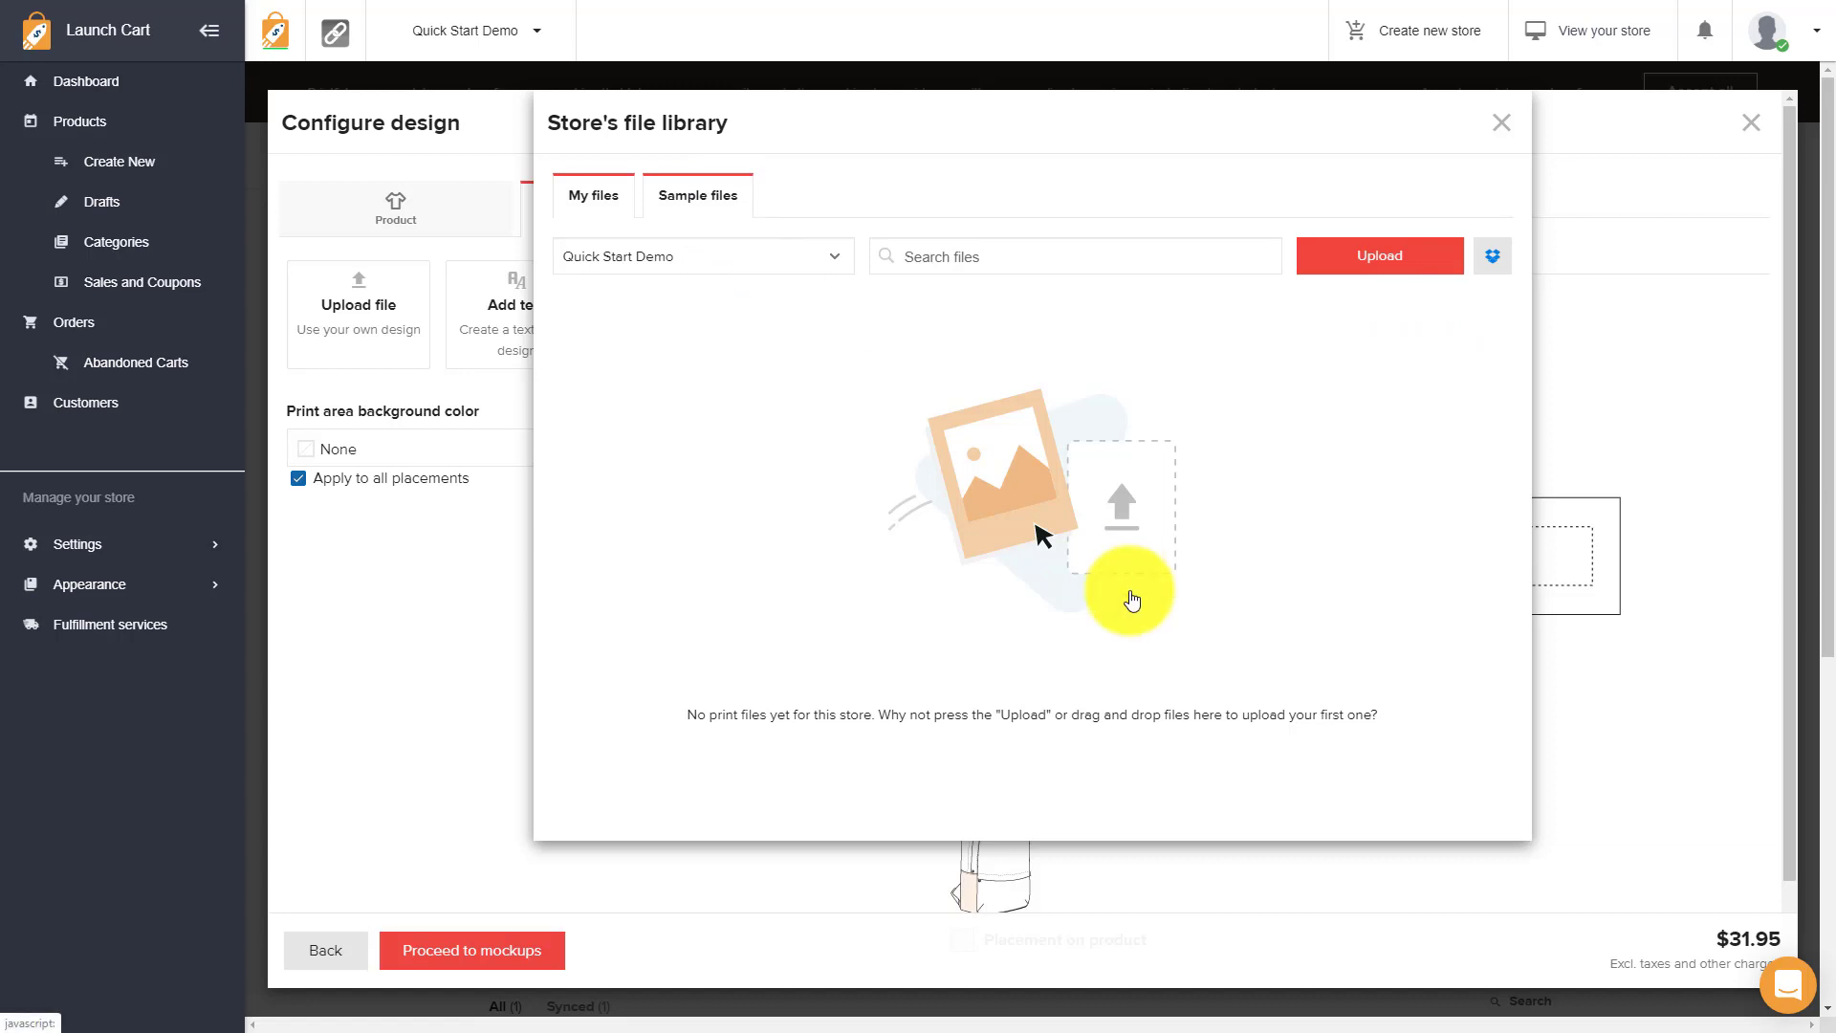
{"action": "left_click_drag", "start_coordinate": [1522, 246], "coordinate": [1517, 595]}
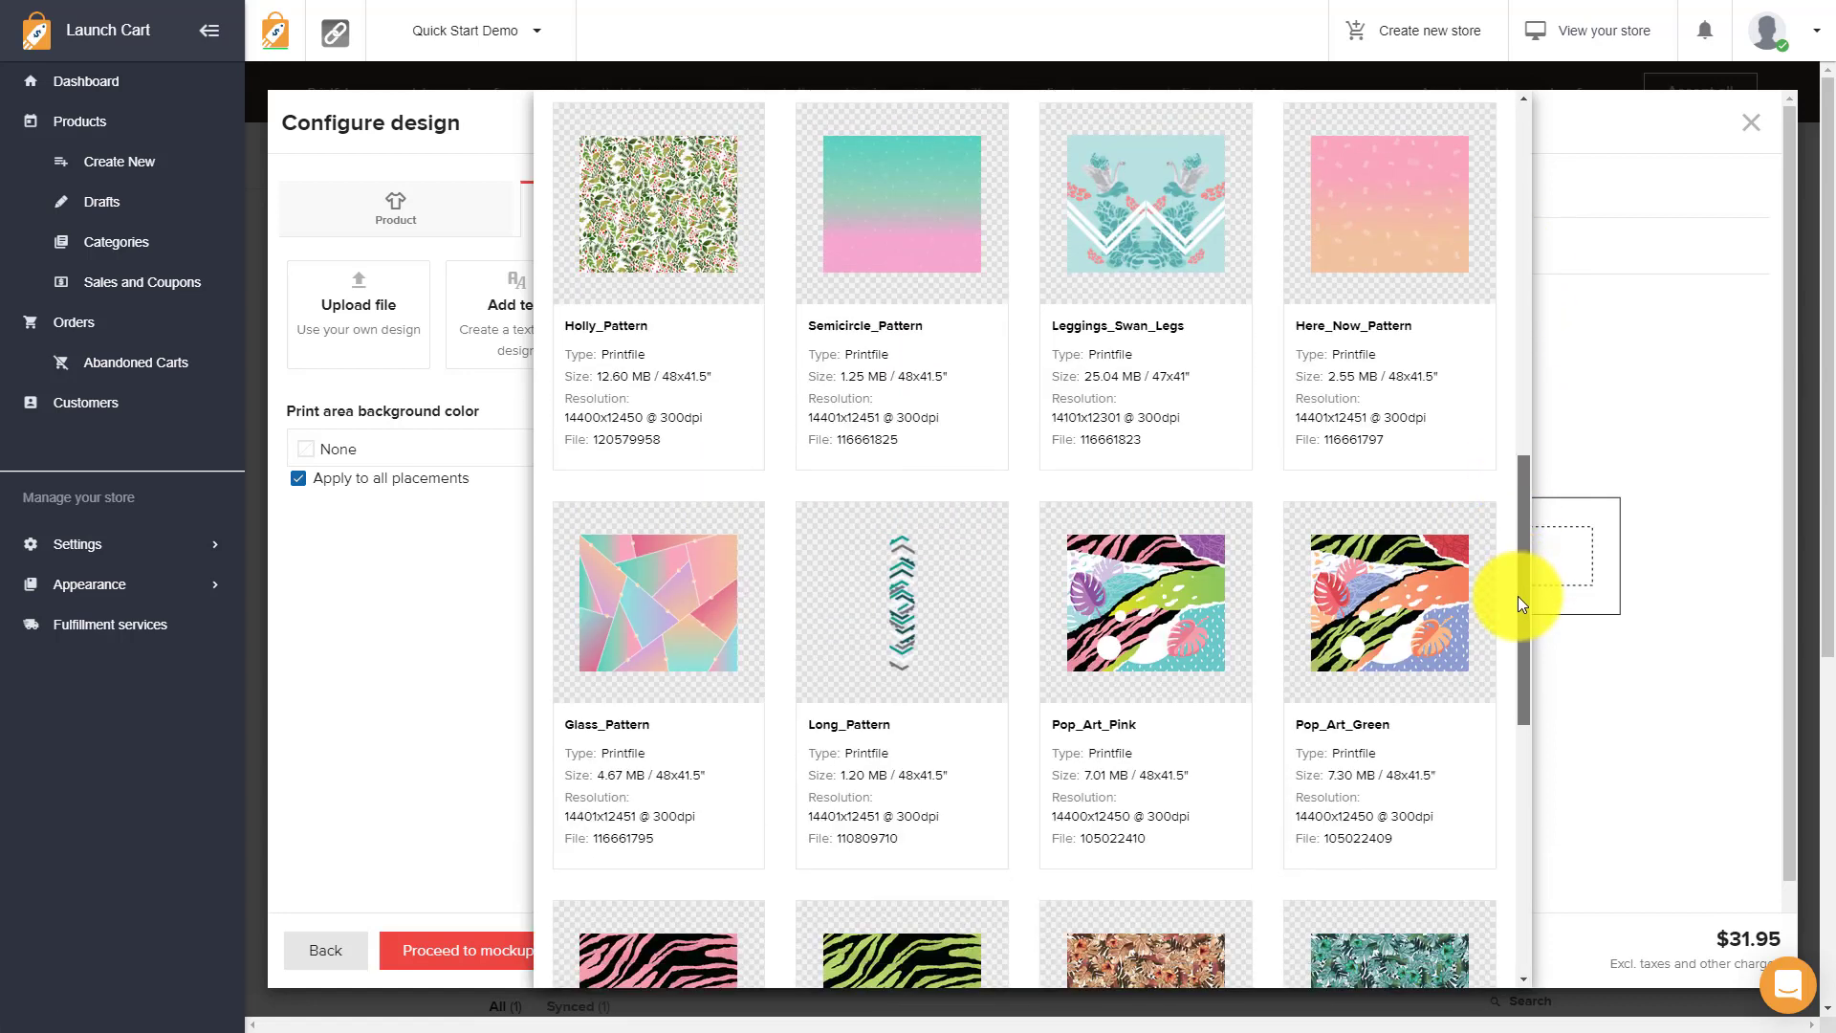
{"action": "left_click", "coordinate": [1173, 609]}
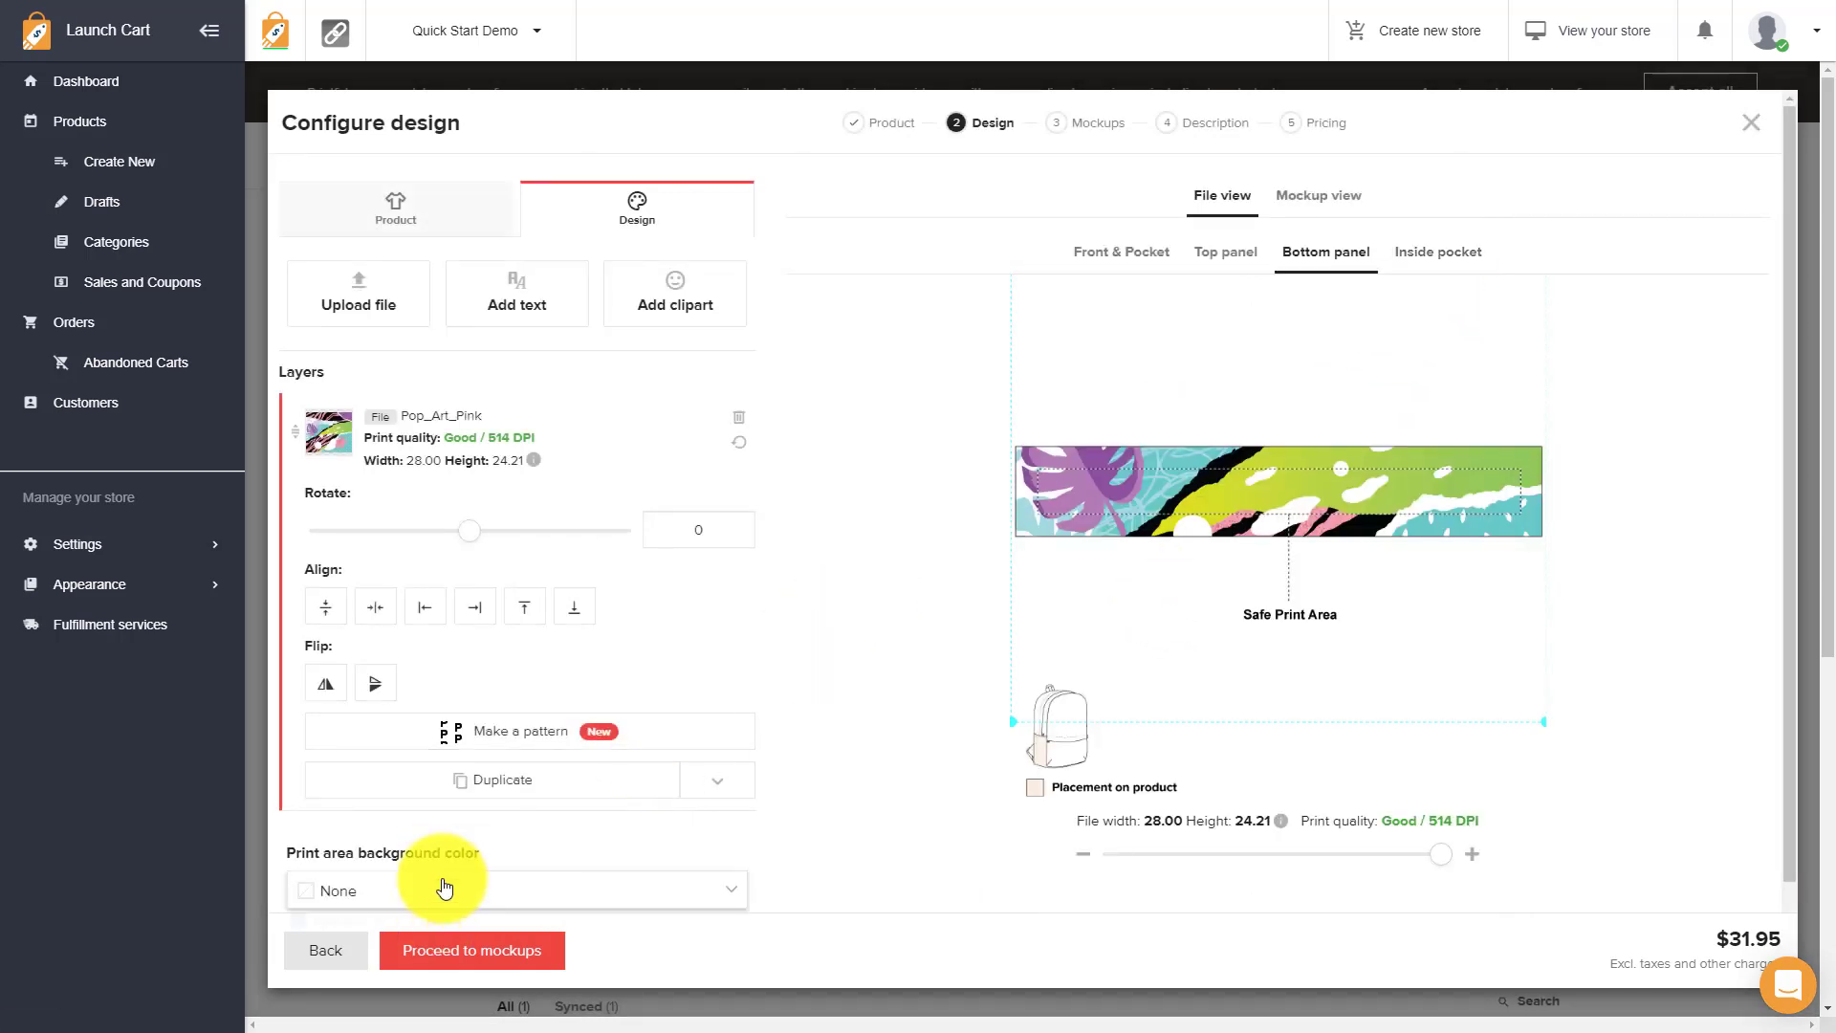
{"action": "scroll", "coordinate": [372, 897], "scroll_direction": "down", "scroll_amount": 1}
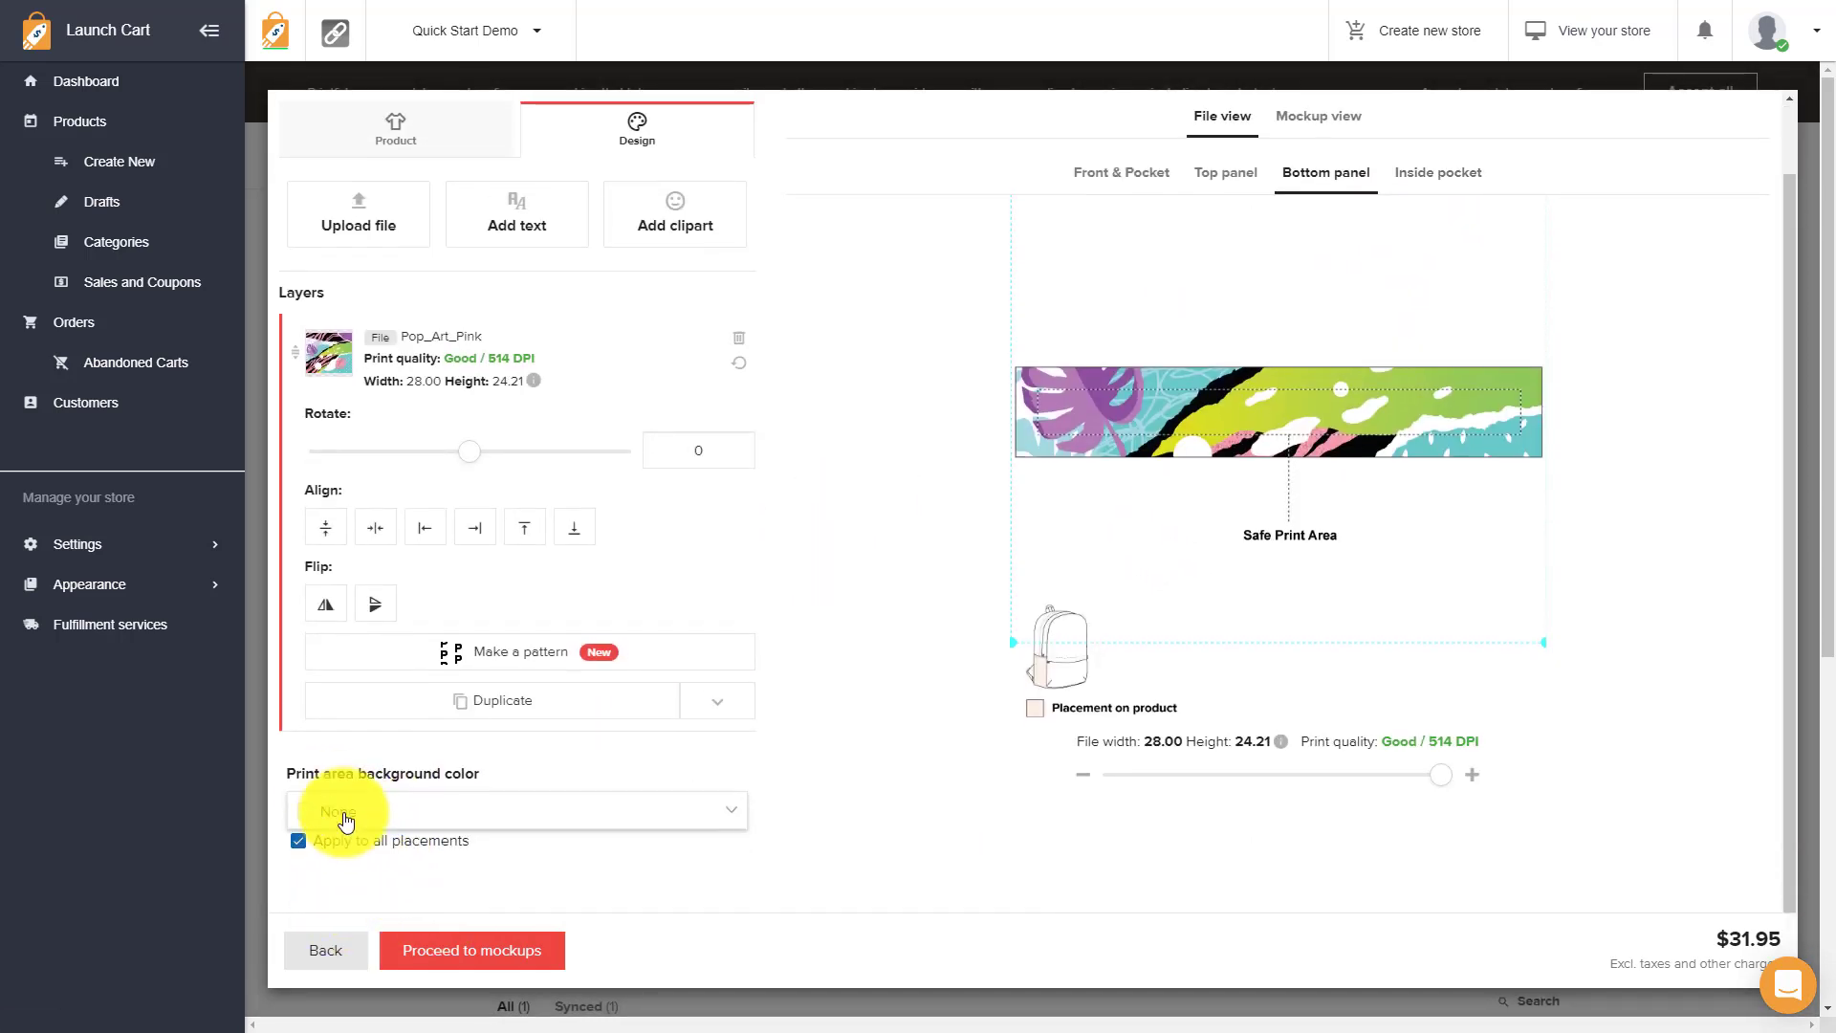
{"action": "left_click", "coordinate": [307, 852]}
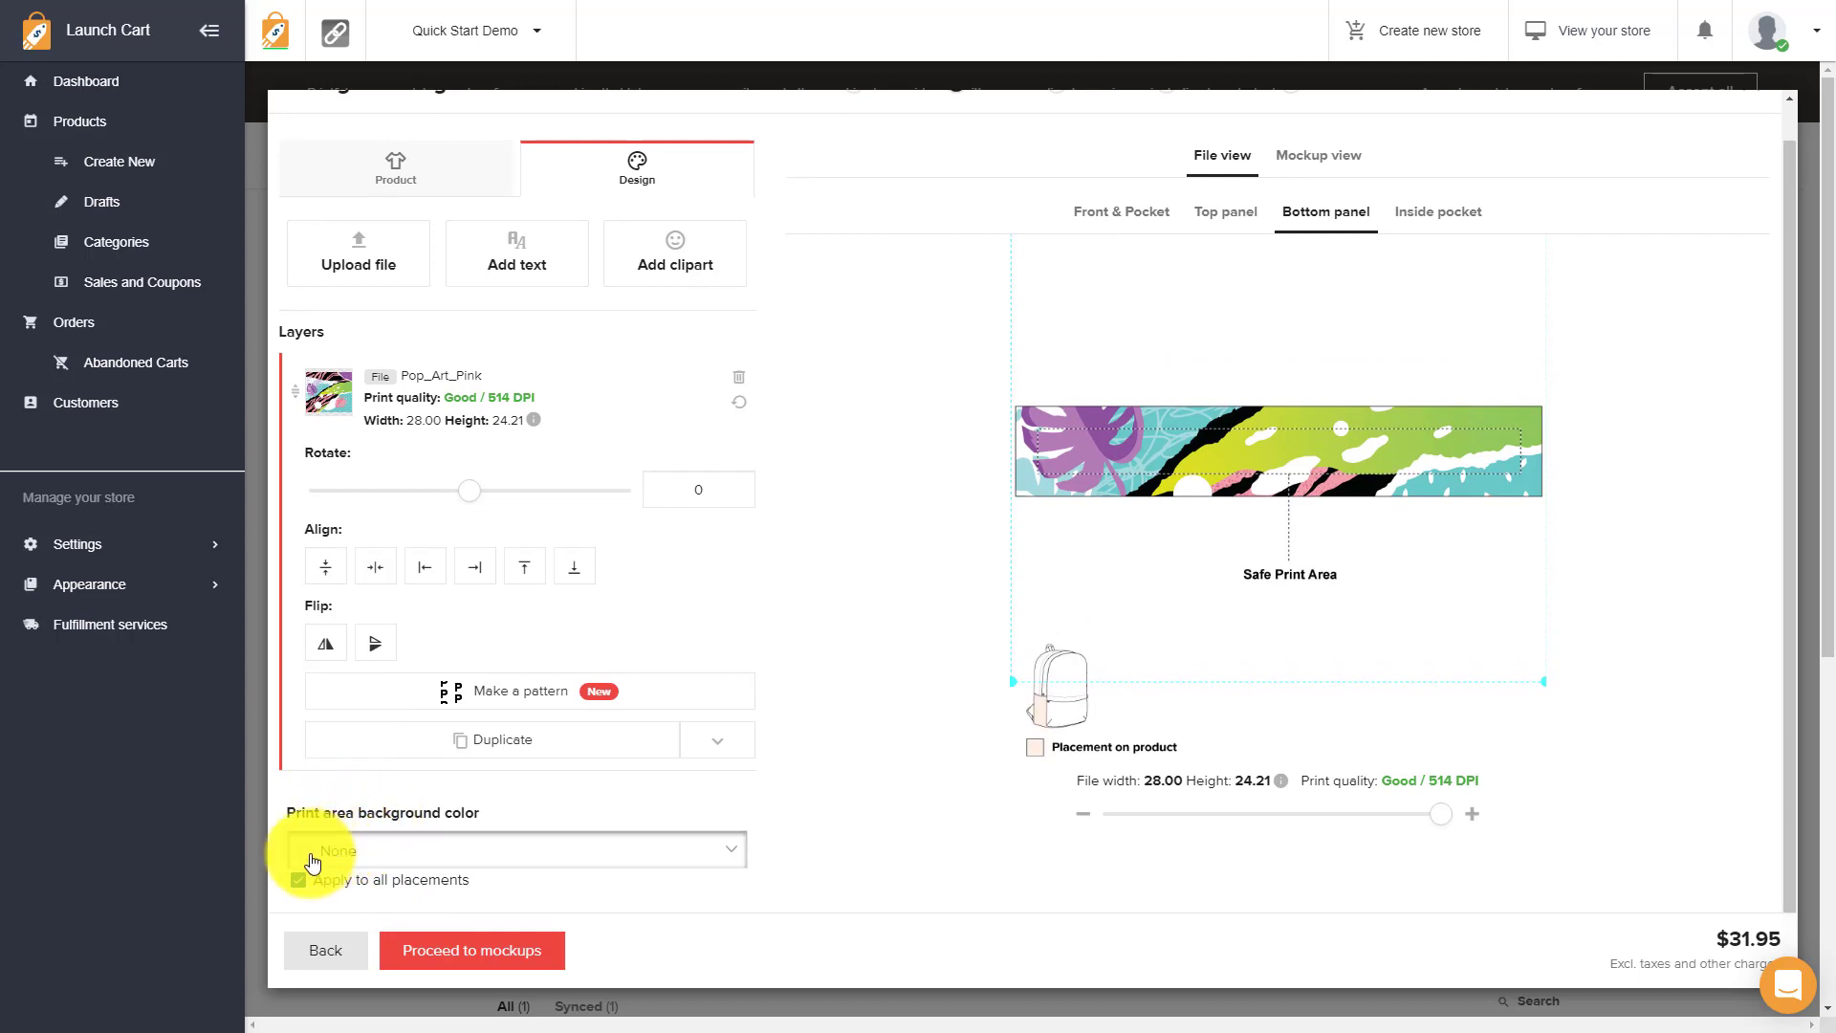
{"action": "left_click", "coordinate": [318, 790]}
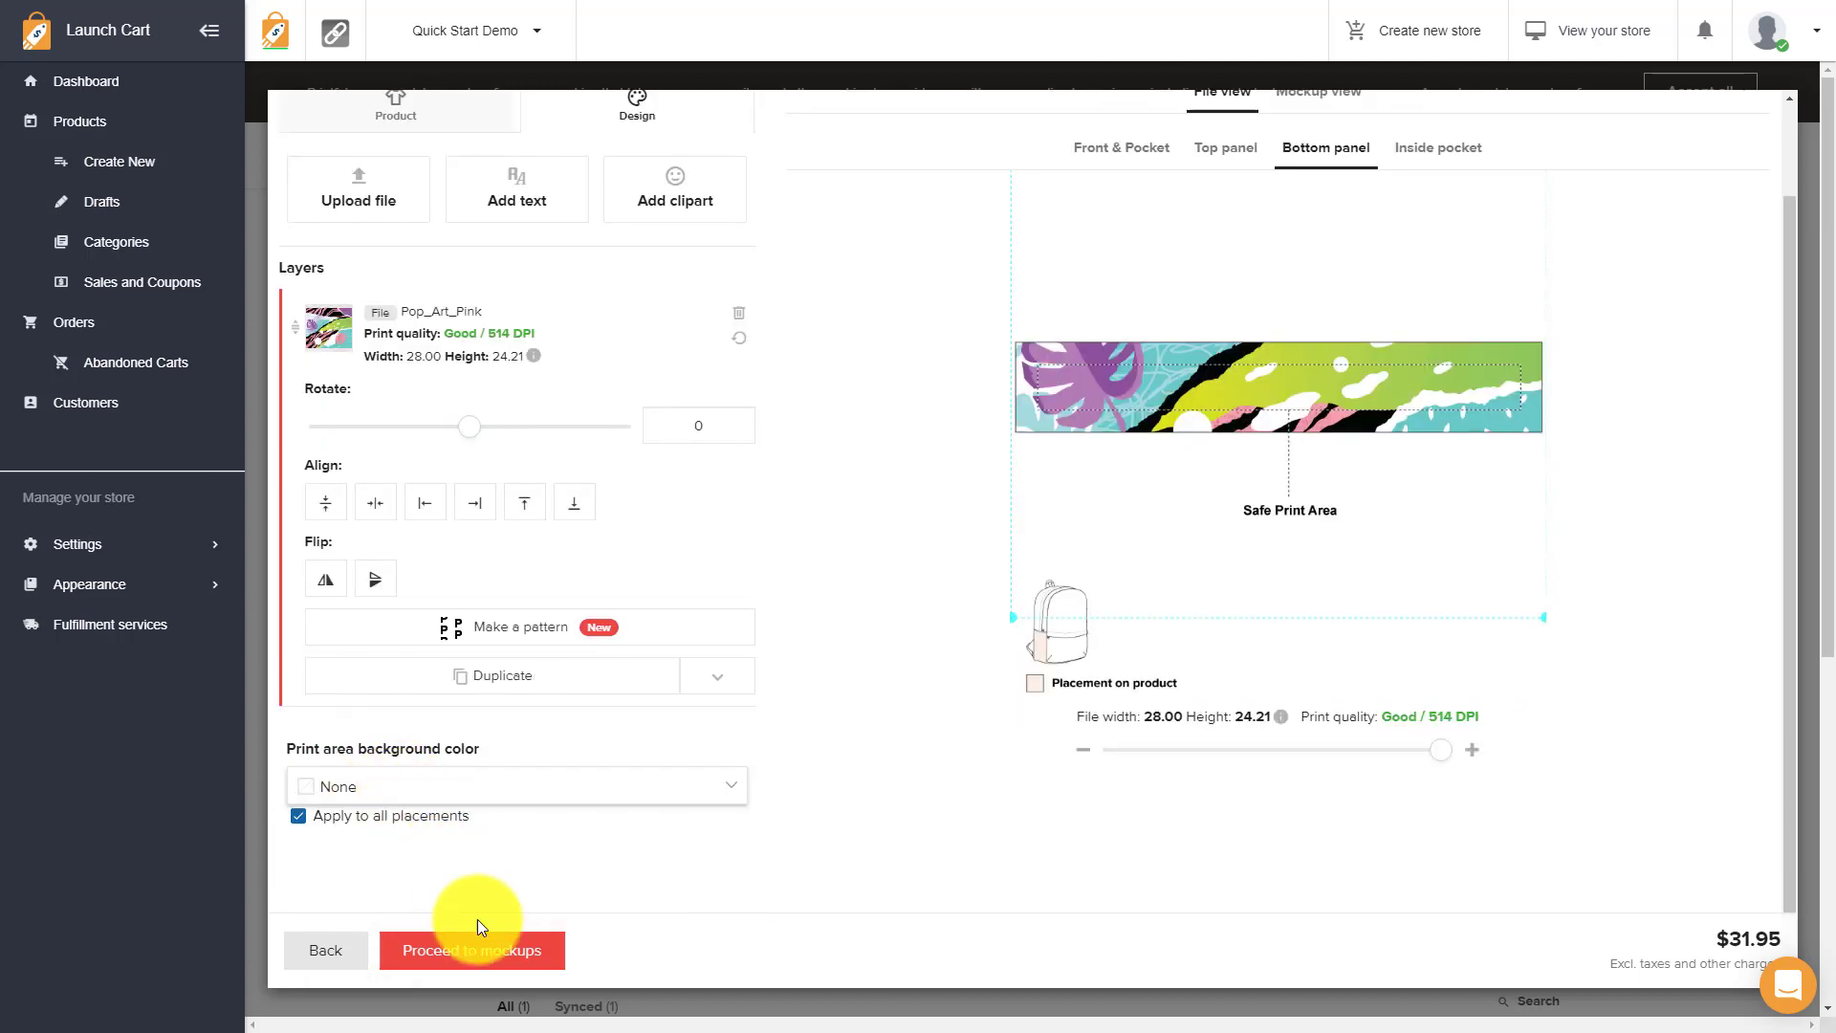
Add the missing Green_Tiger sample design to the inside pocket, then proceed to mockups
{"action": "left_click", "coordinate": [480, 944]}
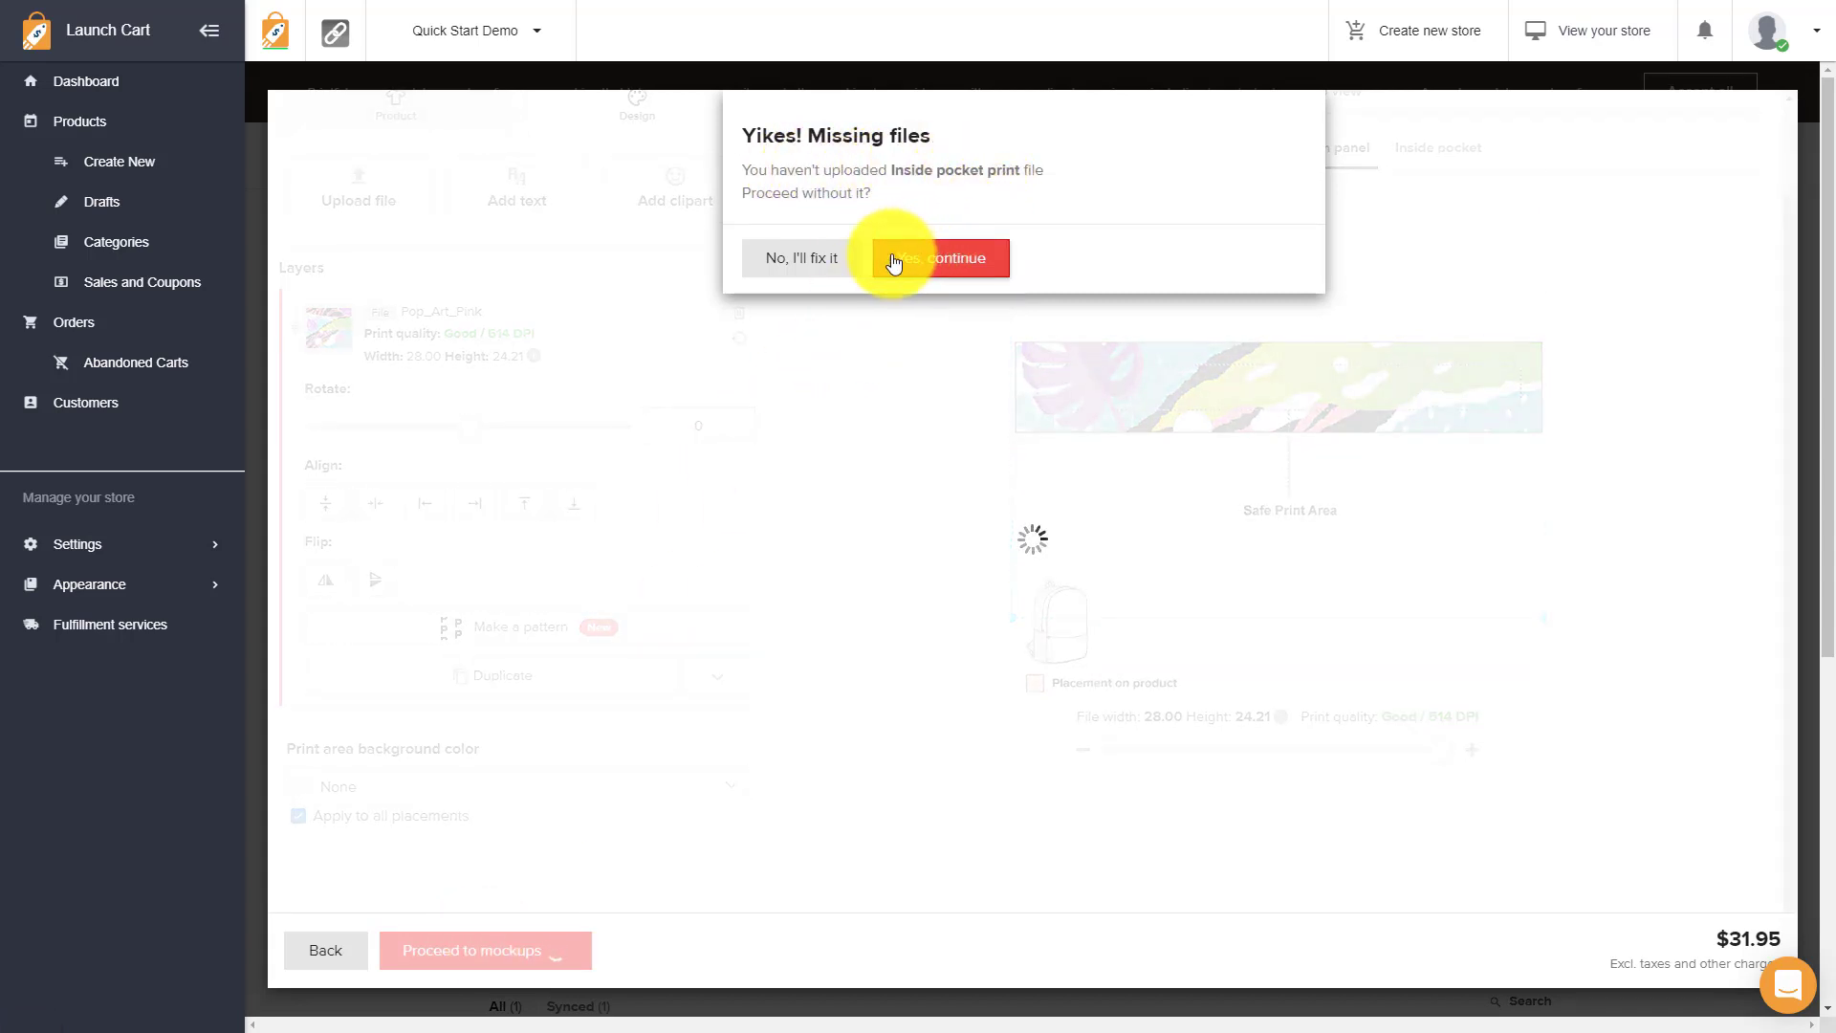
{"action": "left_click", "coordinate": [819, 260]}
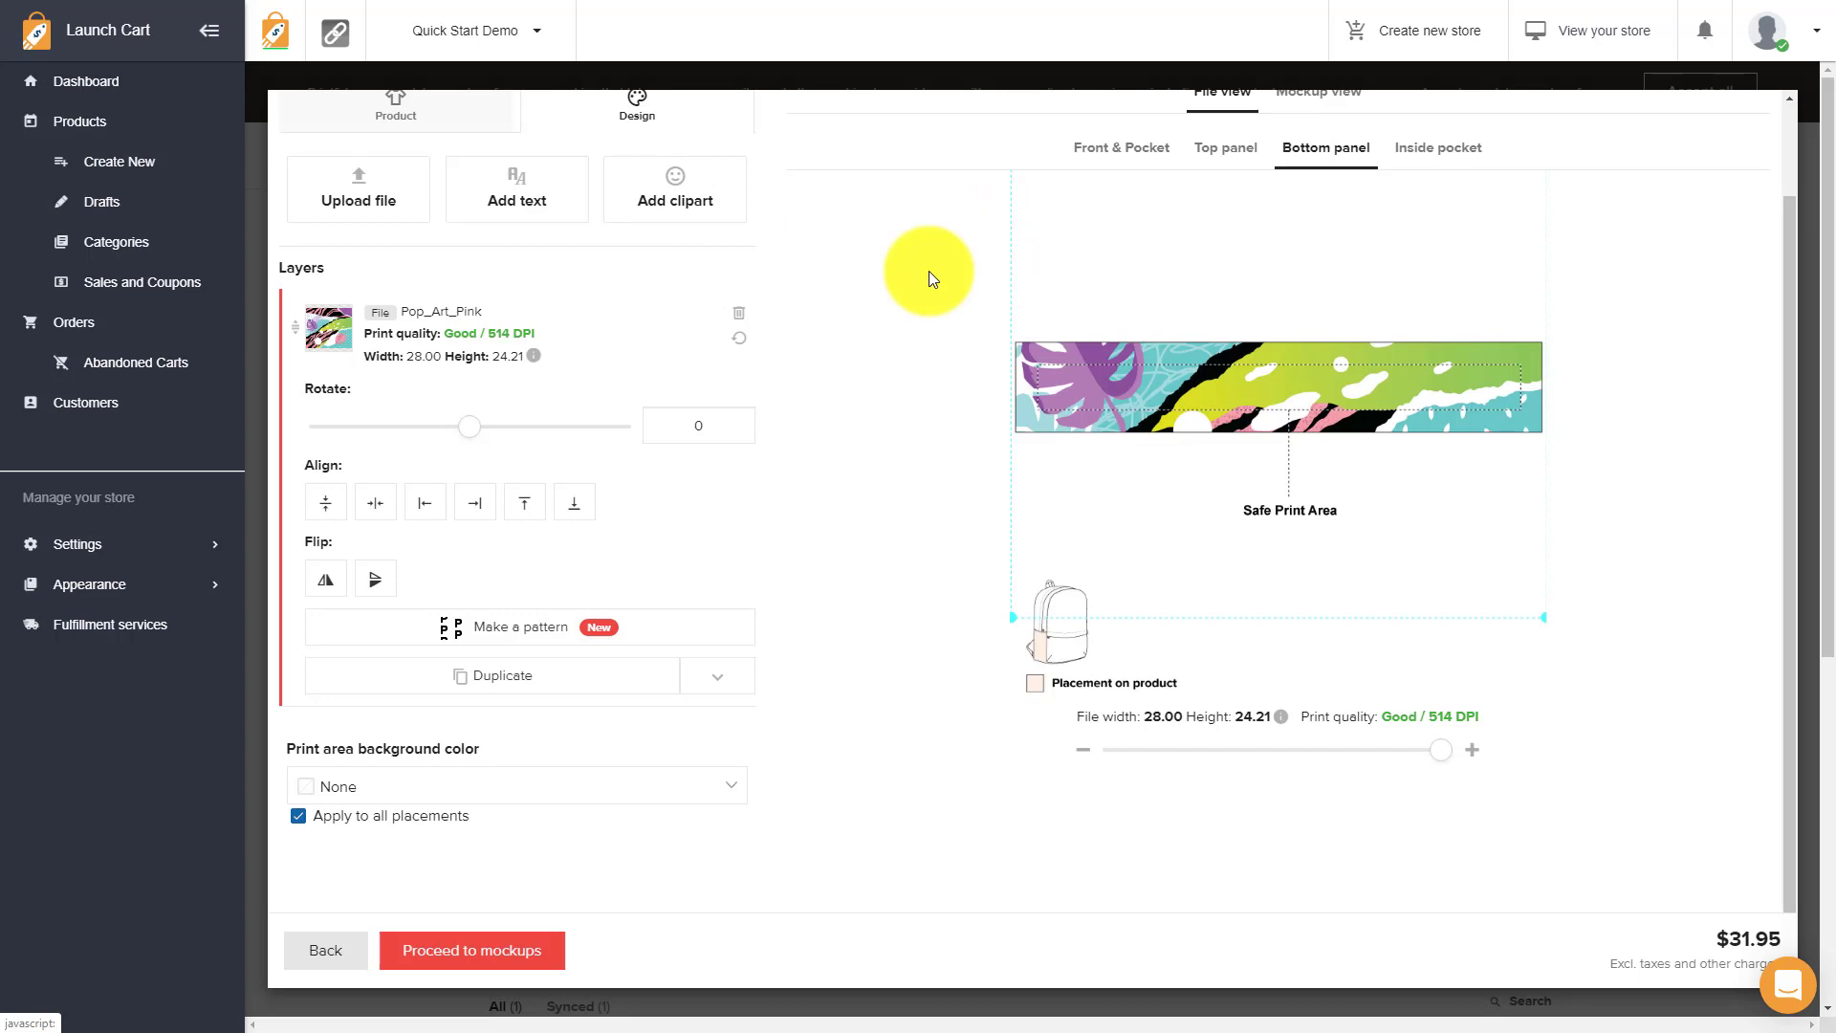
{"action": "left_click", "coordinate": [1439, 152]}
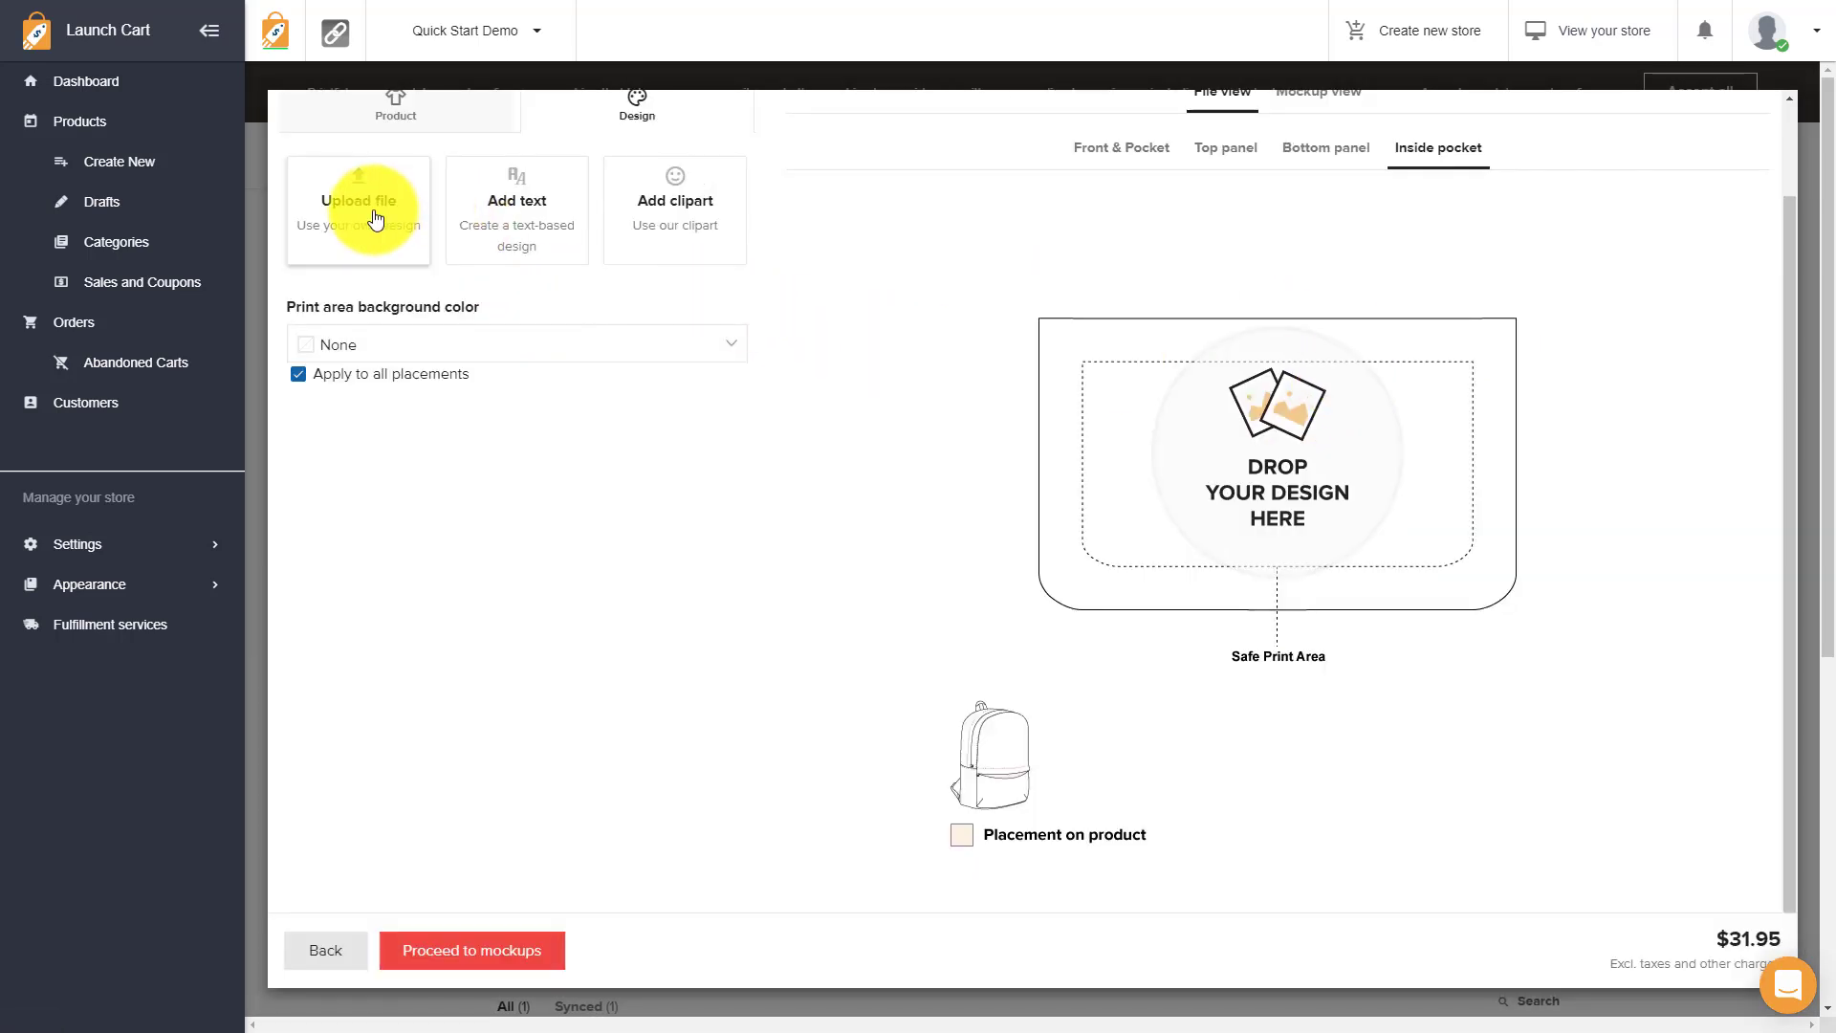
{"action": "left_click", "coordinate": [1172, 409]}
{"action": "left_click", "coordinate": [697, 196]}
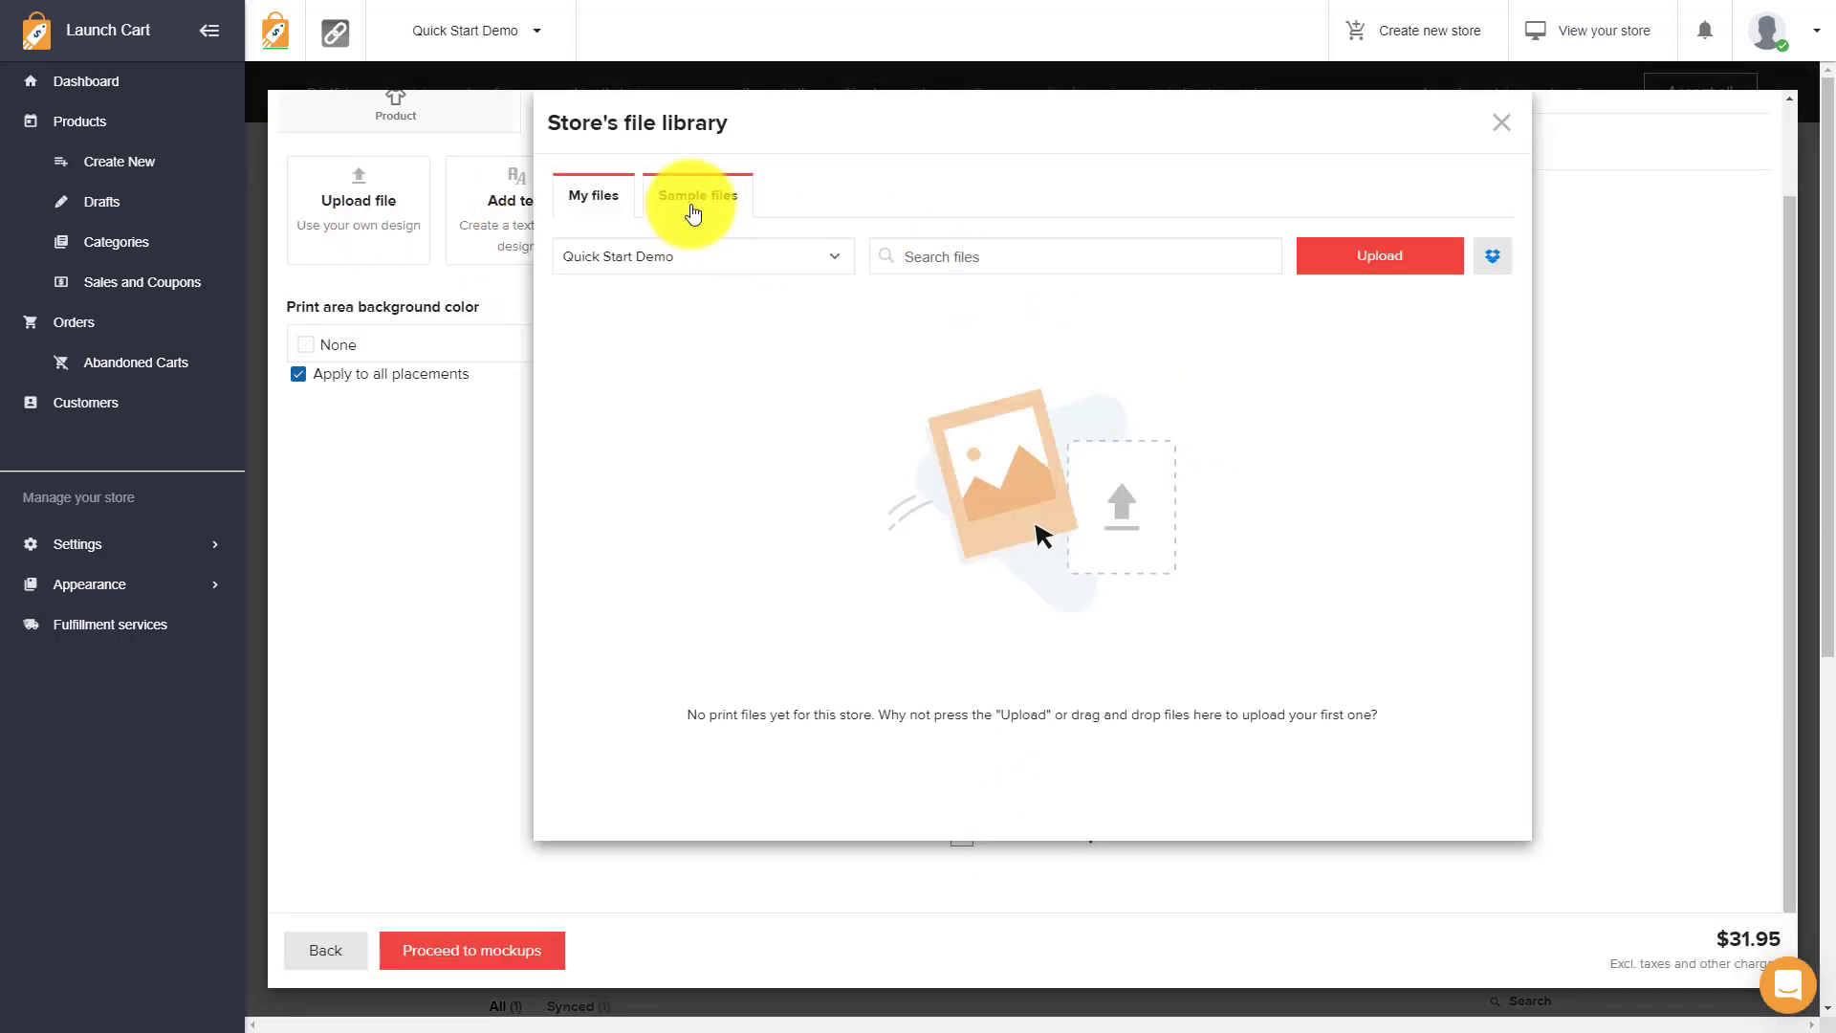
{"action": "left_click_drag", "start_coordinate": [1530, 324], "coordinate": [1512, 647]}
{"action": "scroll", "coordinate": [1463, 737], "scroll_direction": "down", "scroll_amount": 4}
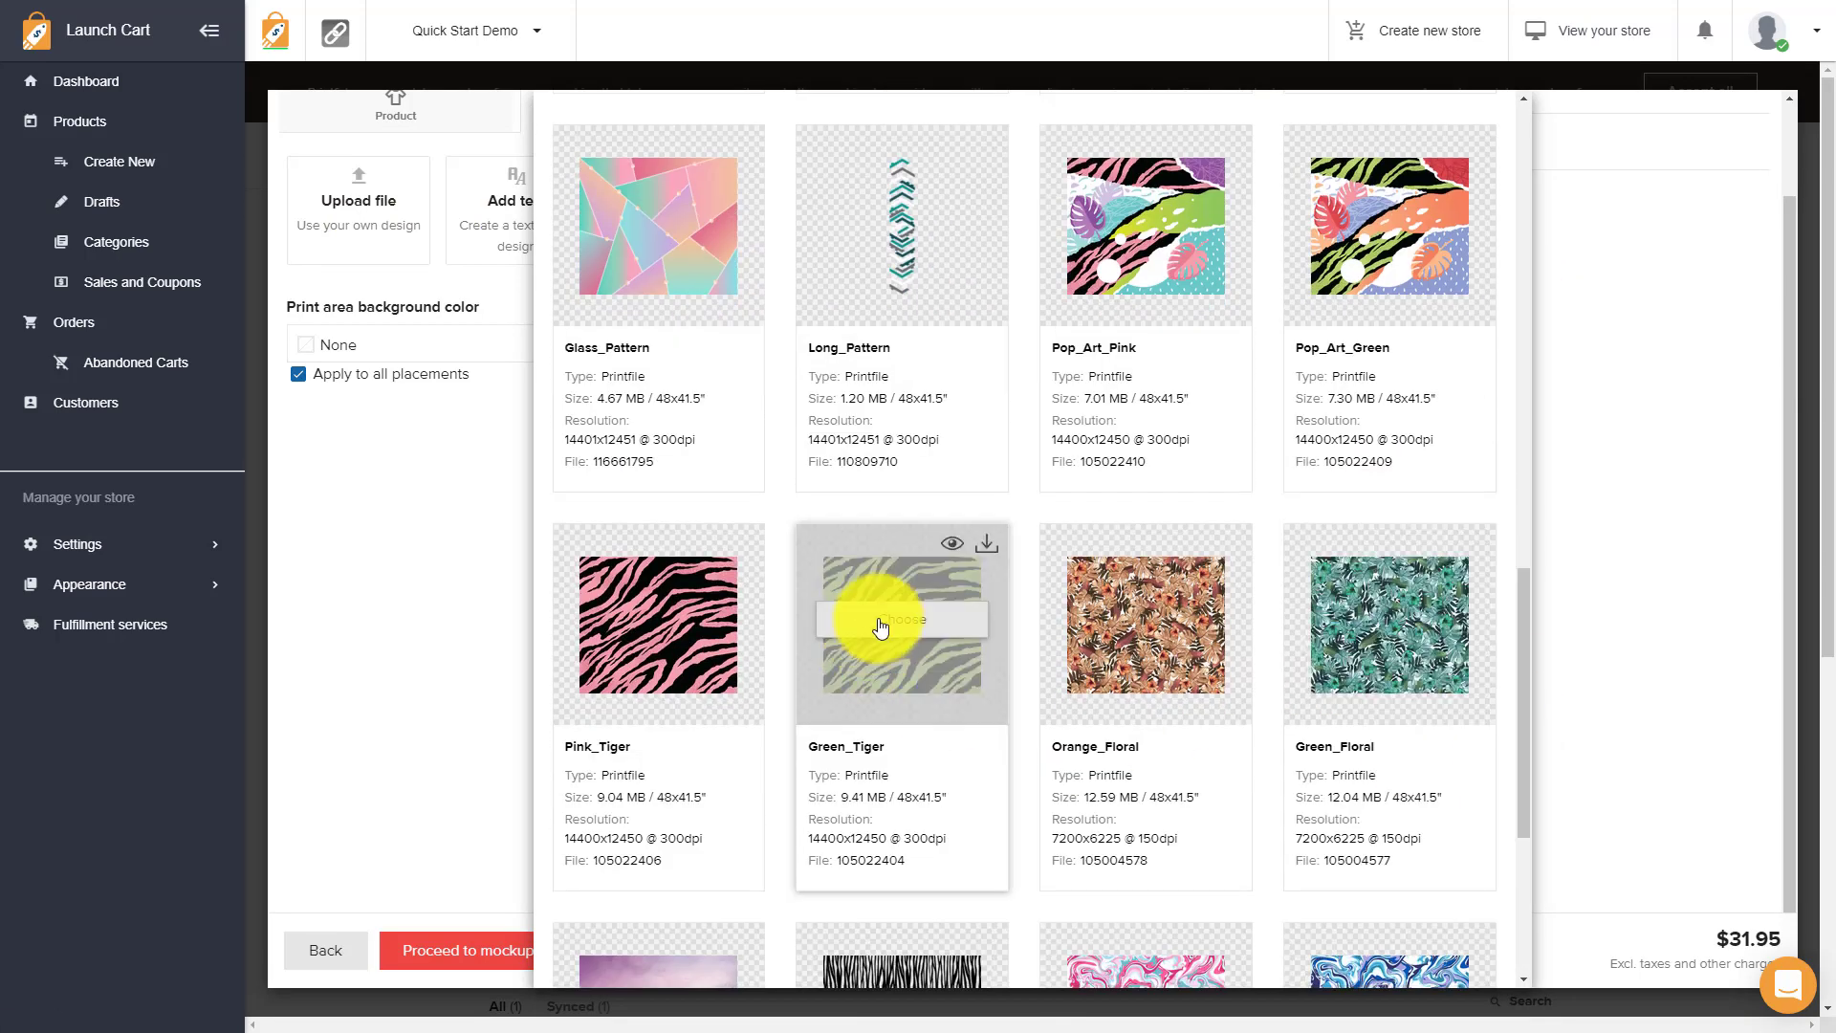
{"action": "left_click", "coordinate": [880, 623]}
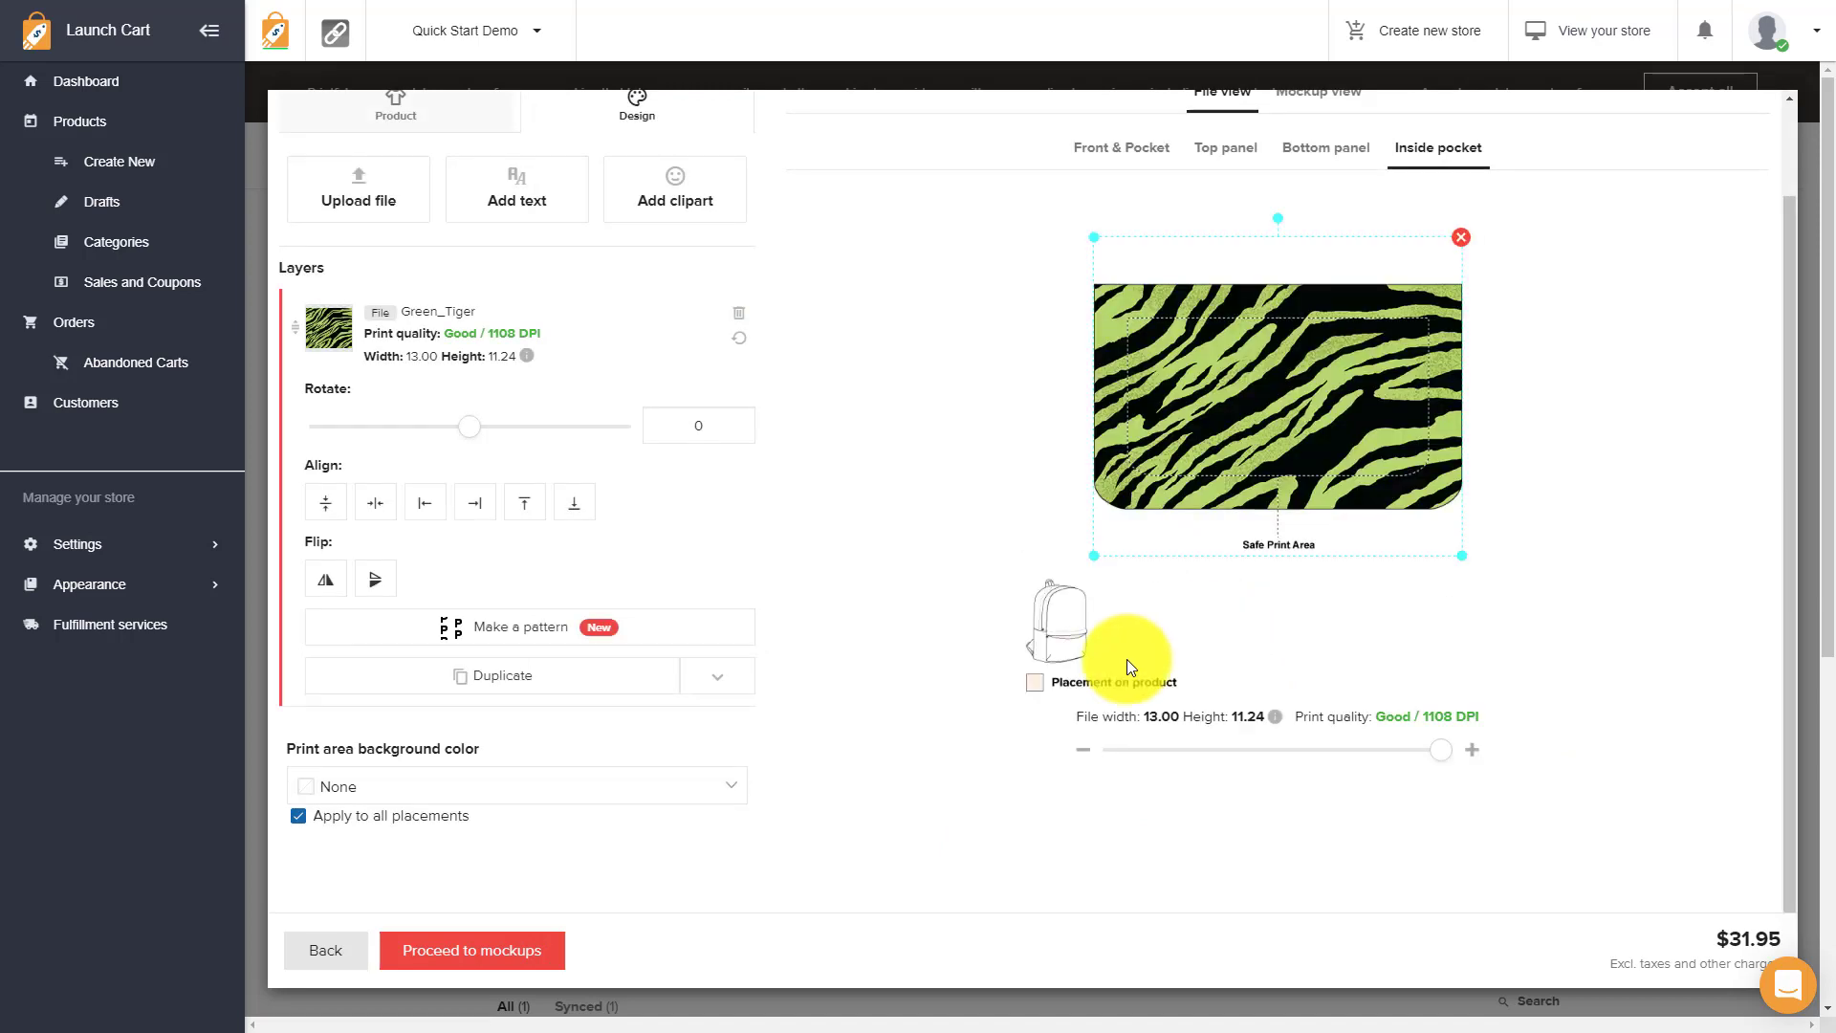
{"action": "left_click", "coordinate": [462, 951]}
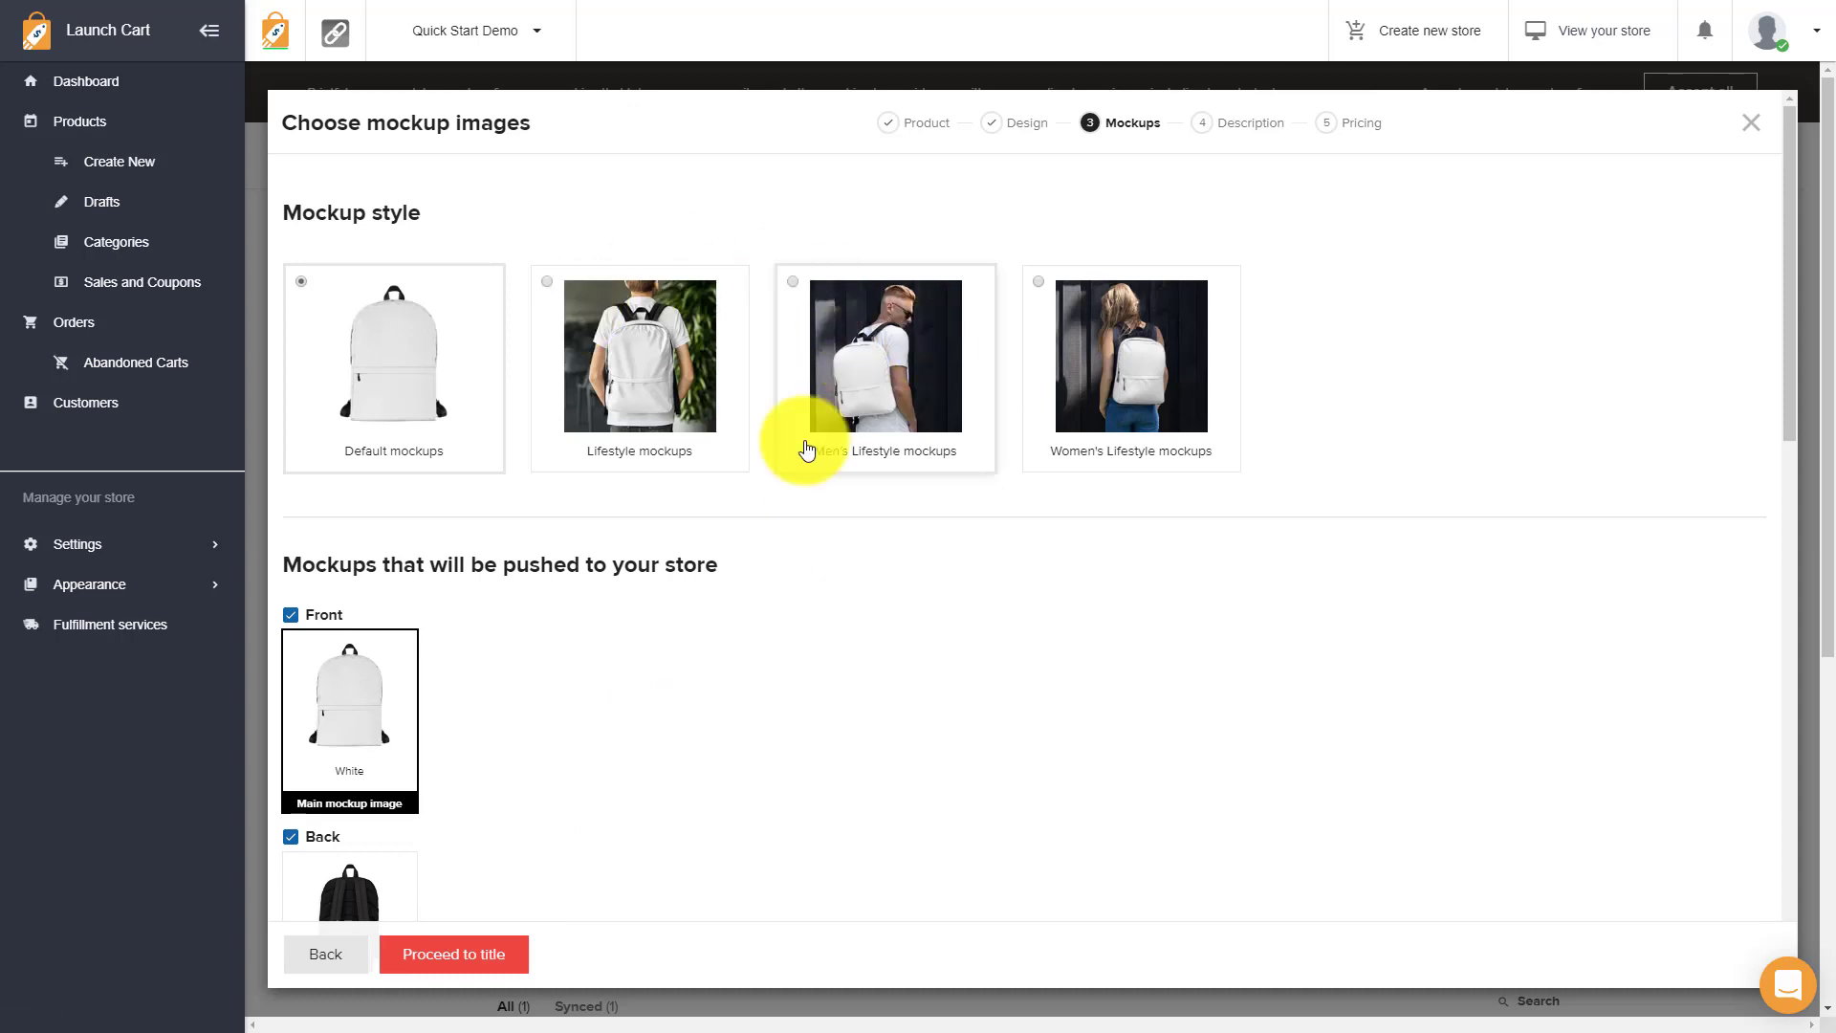
Choose Lifestyle mockups and keep the title 'Backpack' to reach the pricing step
{"action": "left_click", "coordinate": [655, 402]}
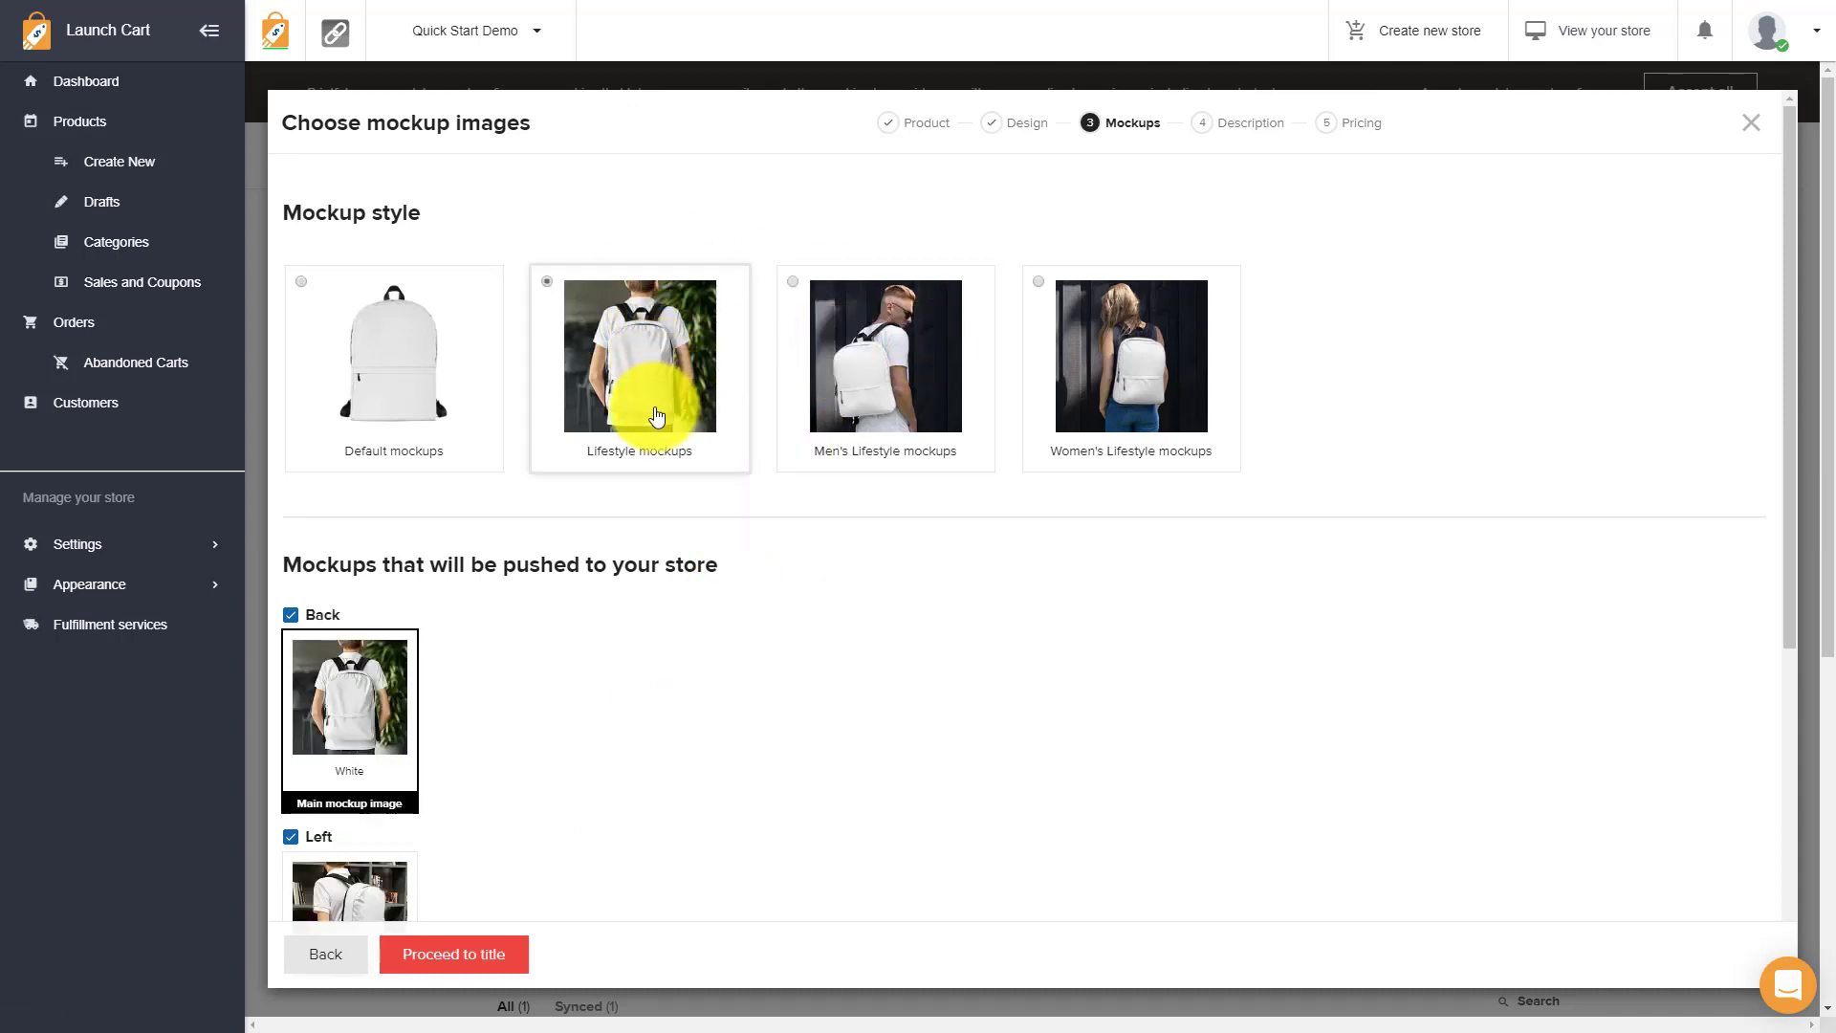
{"action": "scroll", "coordinate": [639, 766], "scroll_direction": "down", "scroll_amount": 3}
{"action": "left_click", "coordinate": [475, 954]}
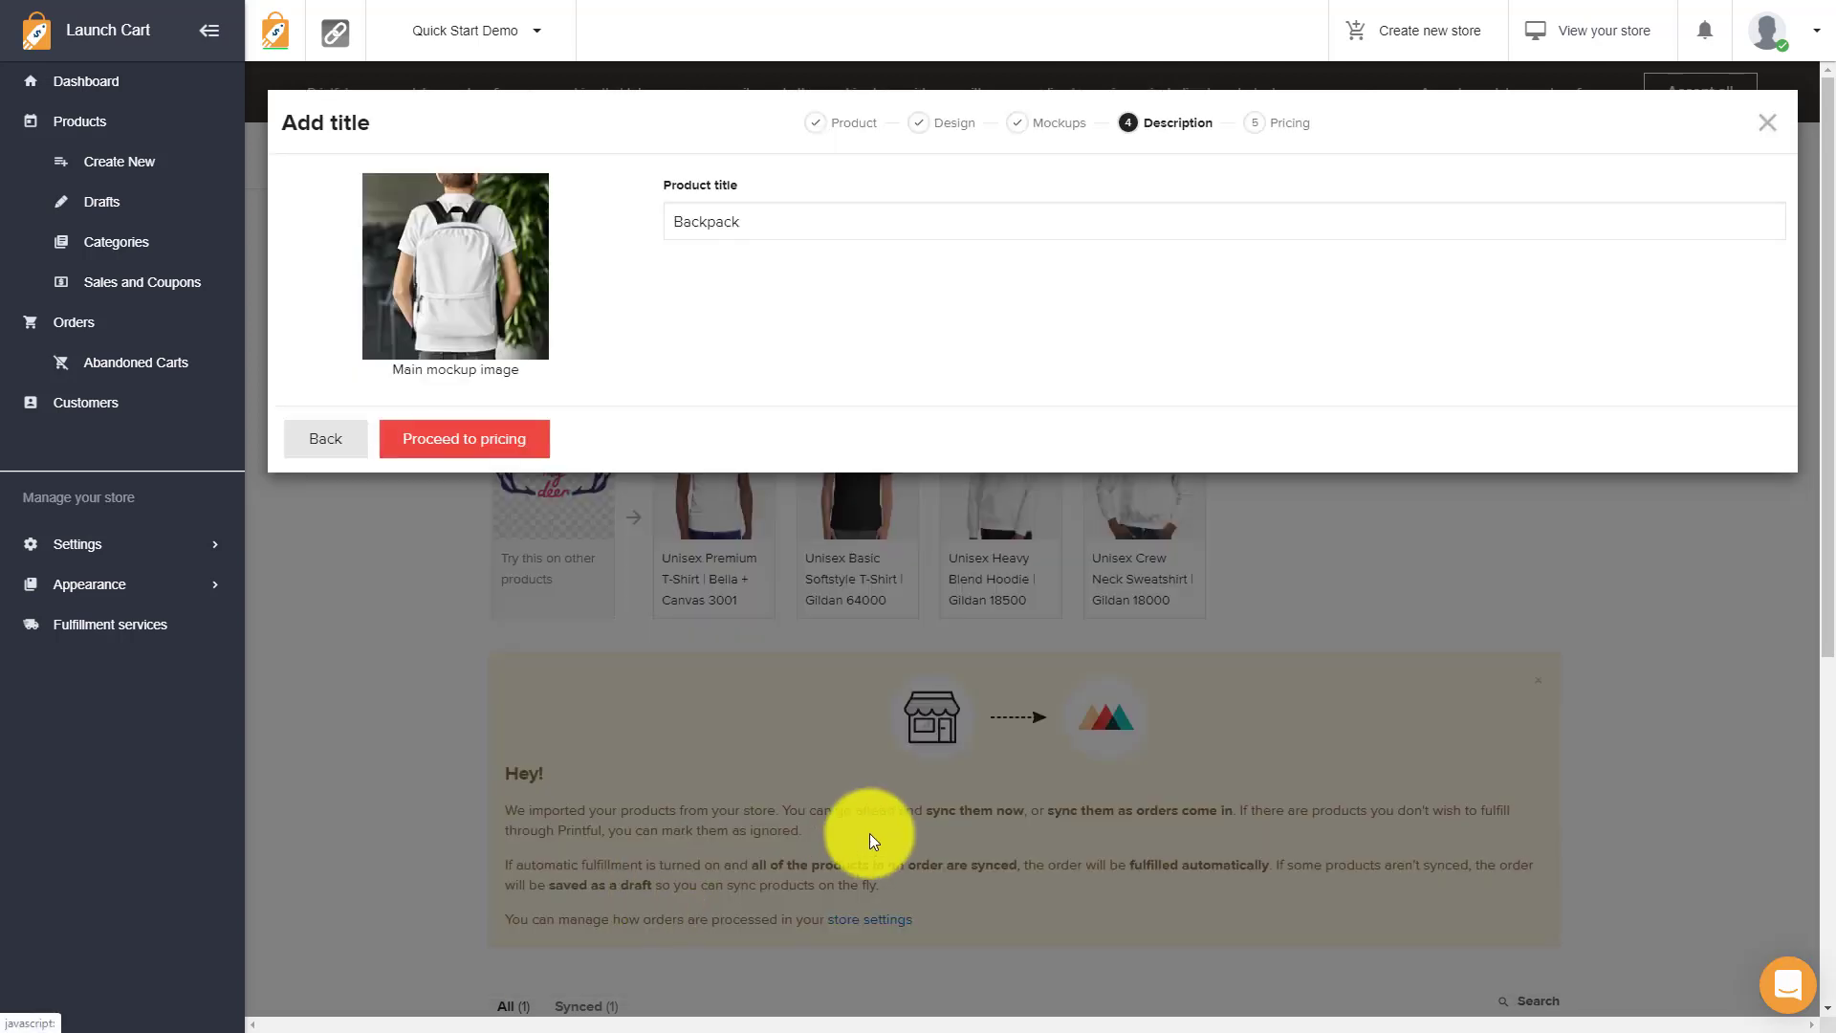
{"action": "left_click", "coordinate": [450, 439]}
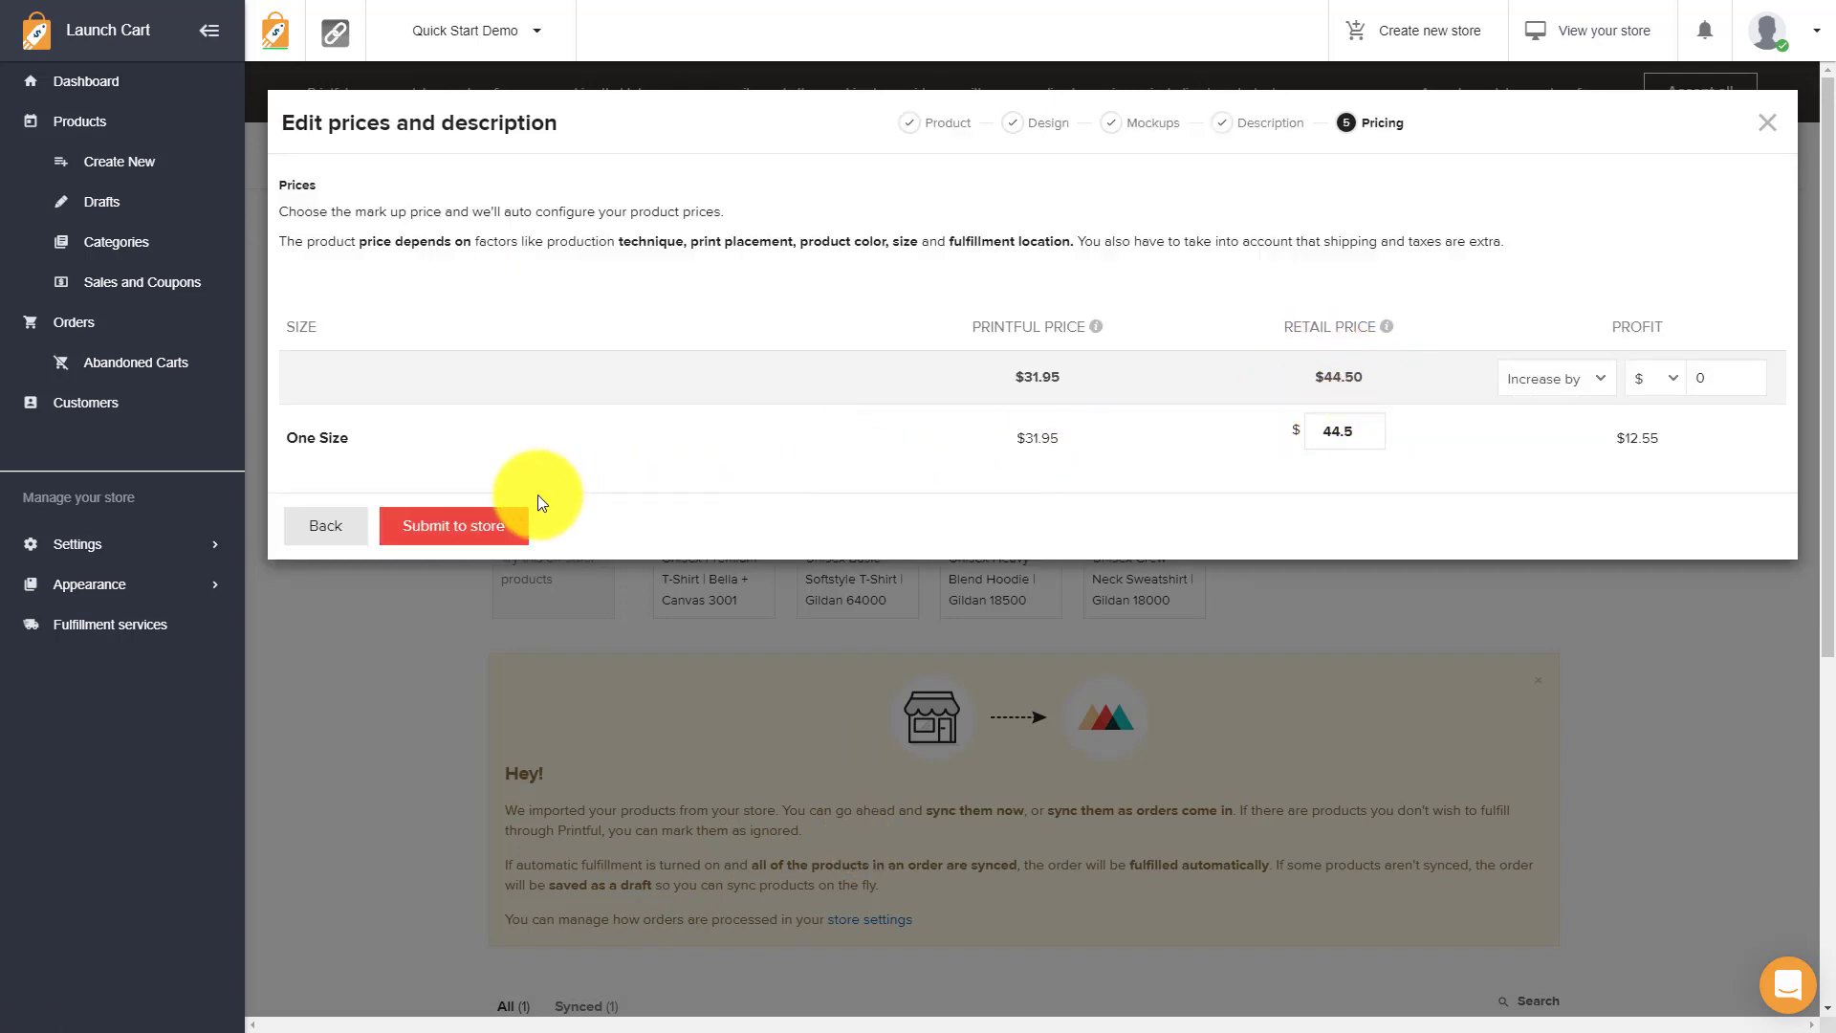
Submit the $44.50 backpack to the store as an active product
{"action": "left_click", "coordinate": [475, 525]}
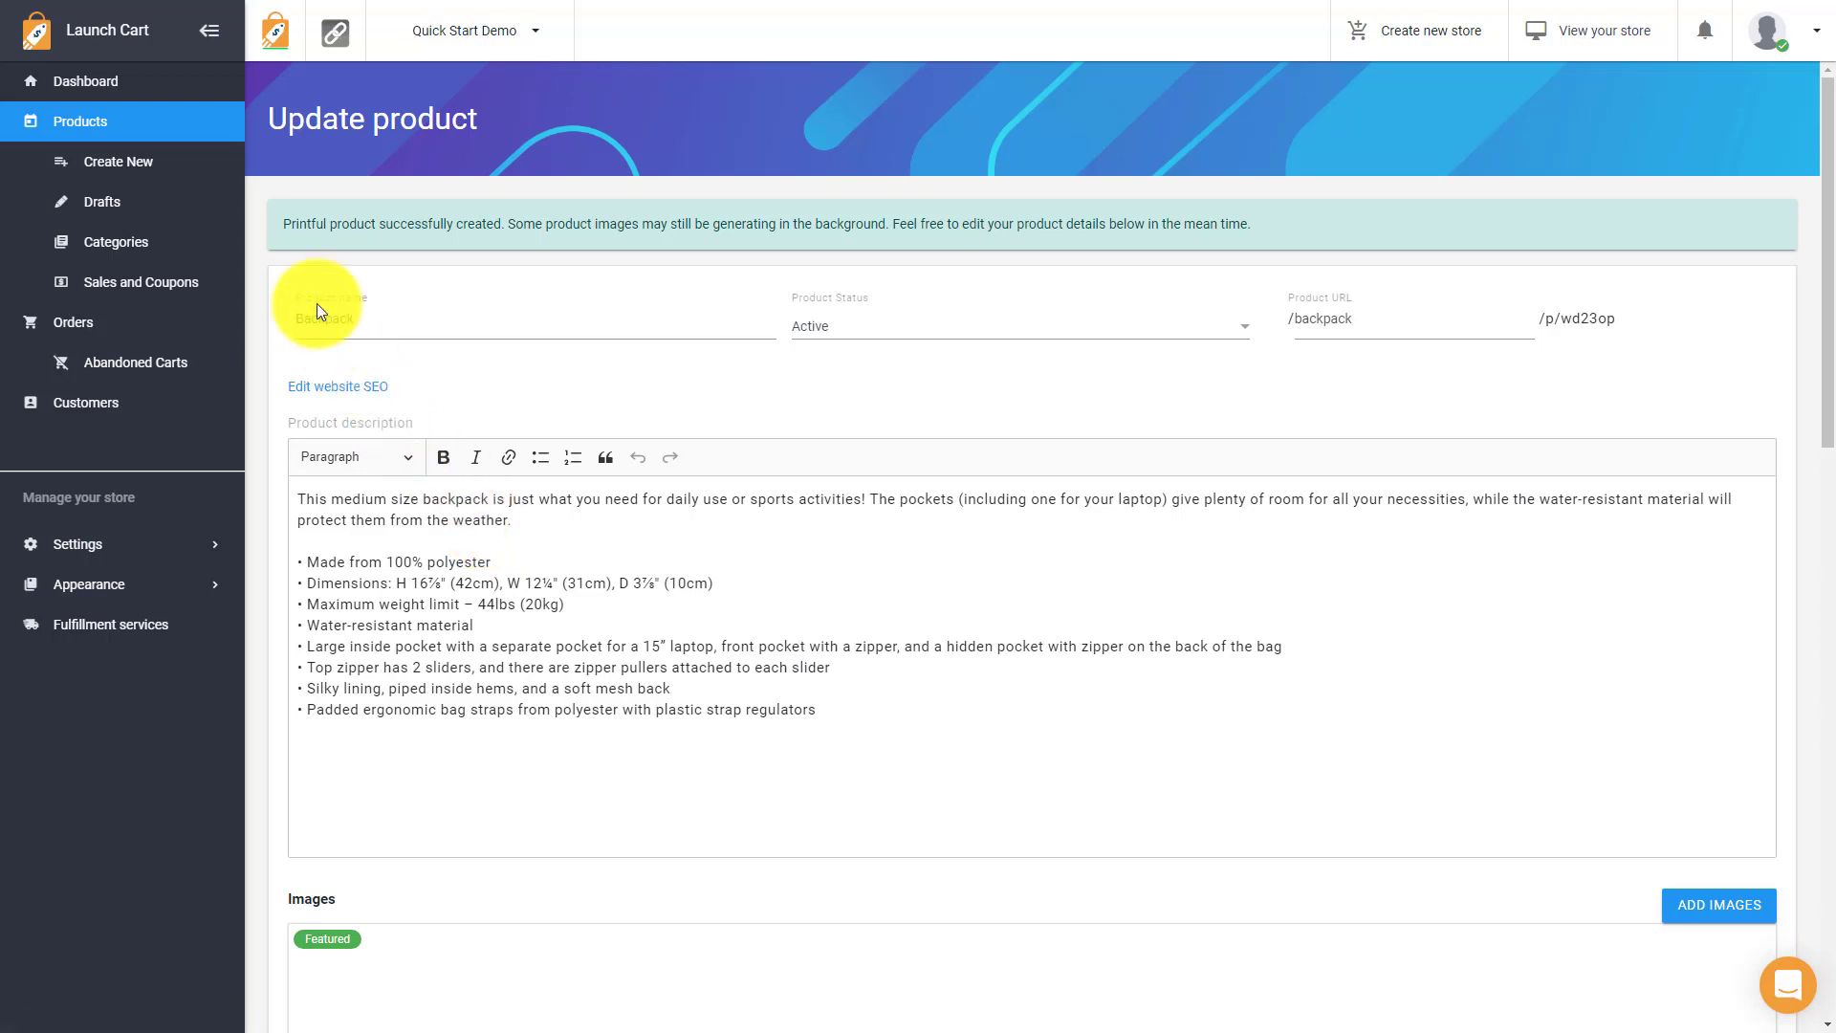
View the Backpack's storefront page from the Products list
{"action": "left_click", "coordinate": [119, 131]}
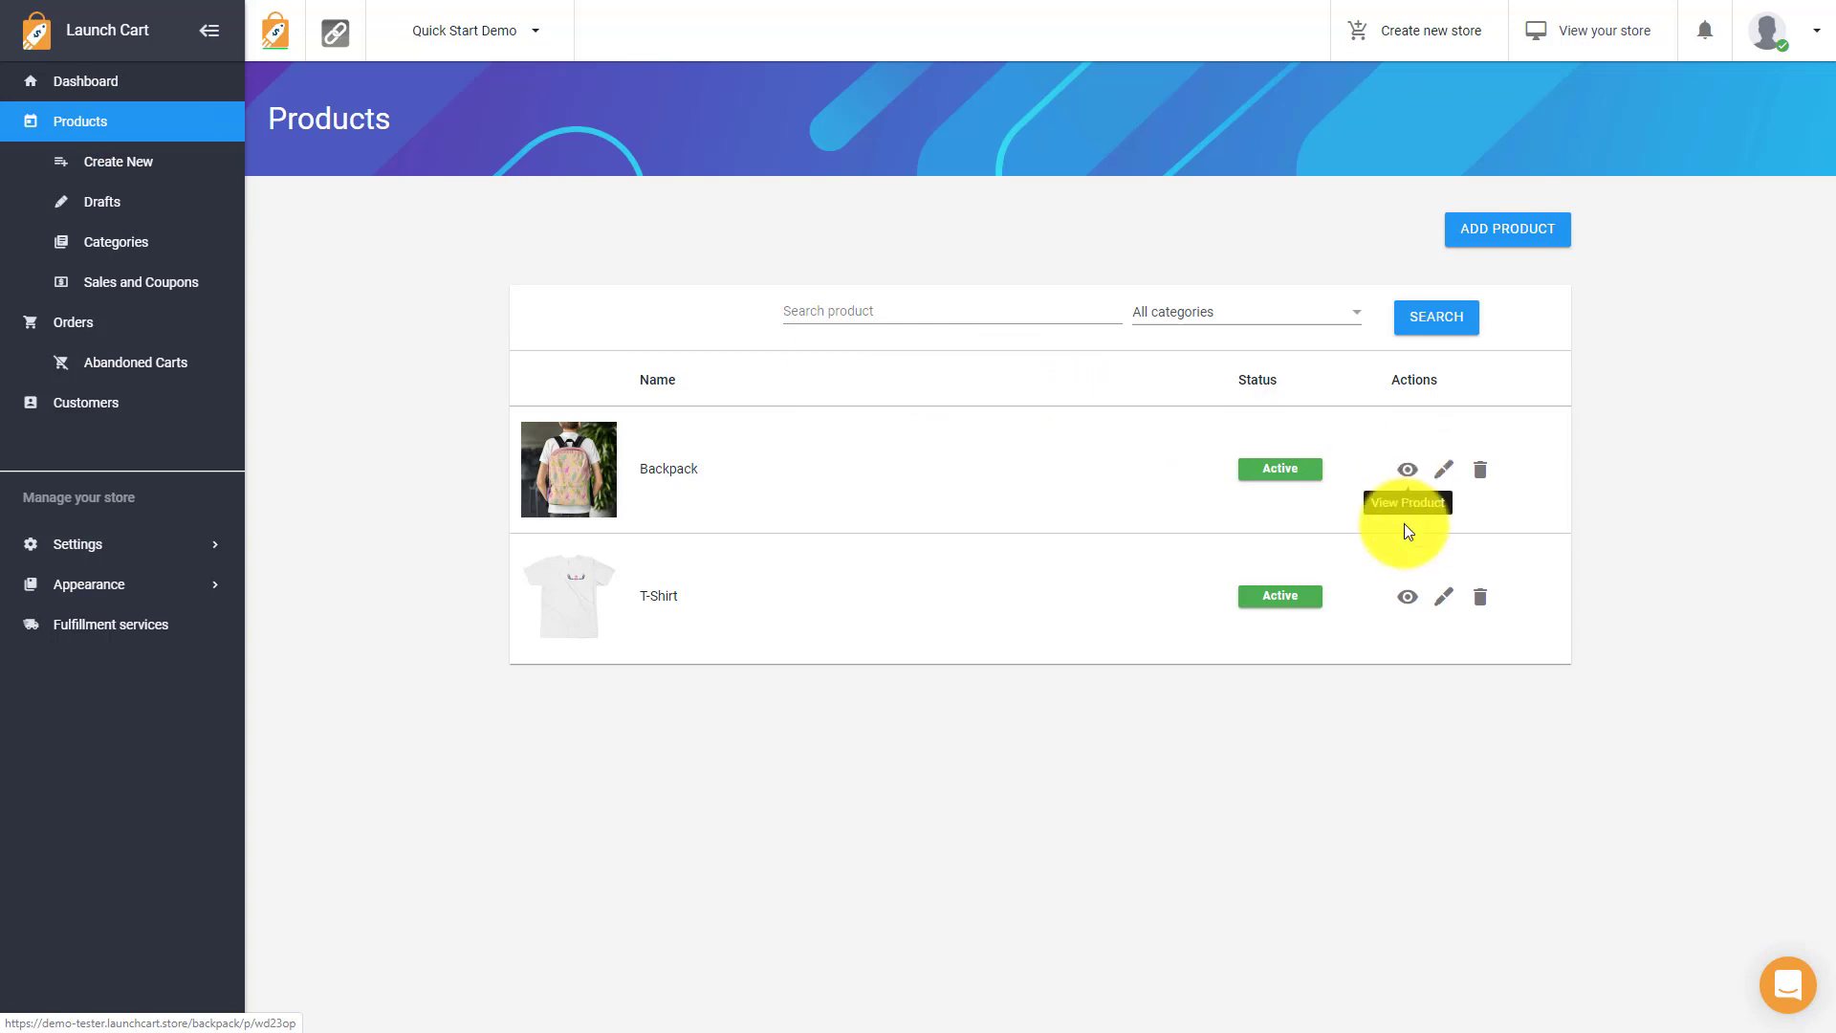
{"action": "left_click", "coordinate": [1408, 468]}
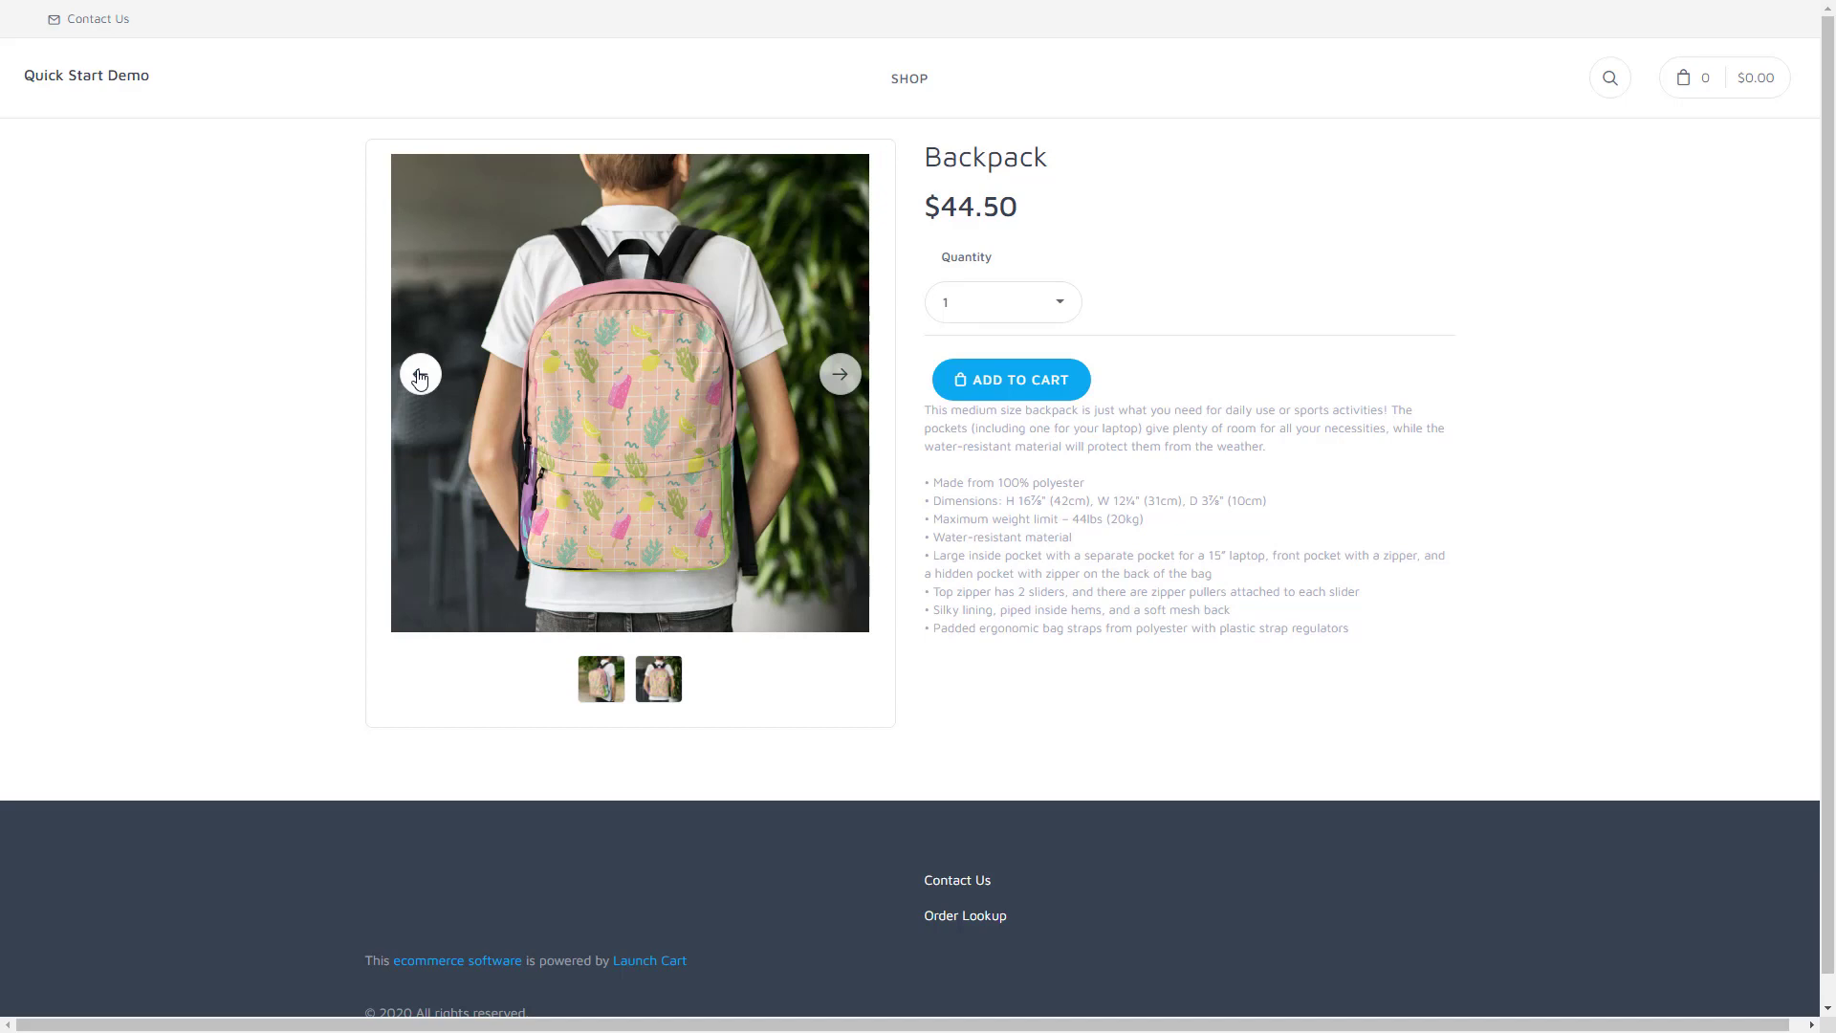
Show the Backpack's other photo and browse quantity options, leaving quantity at 1
{"action": "left_click", "coordinate": [419, 376]}
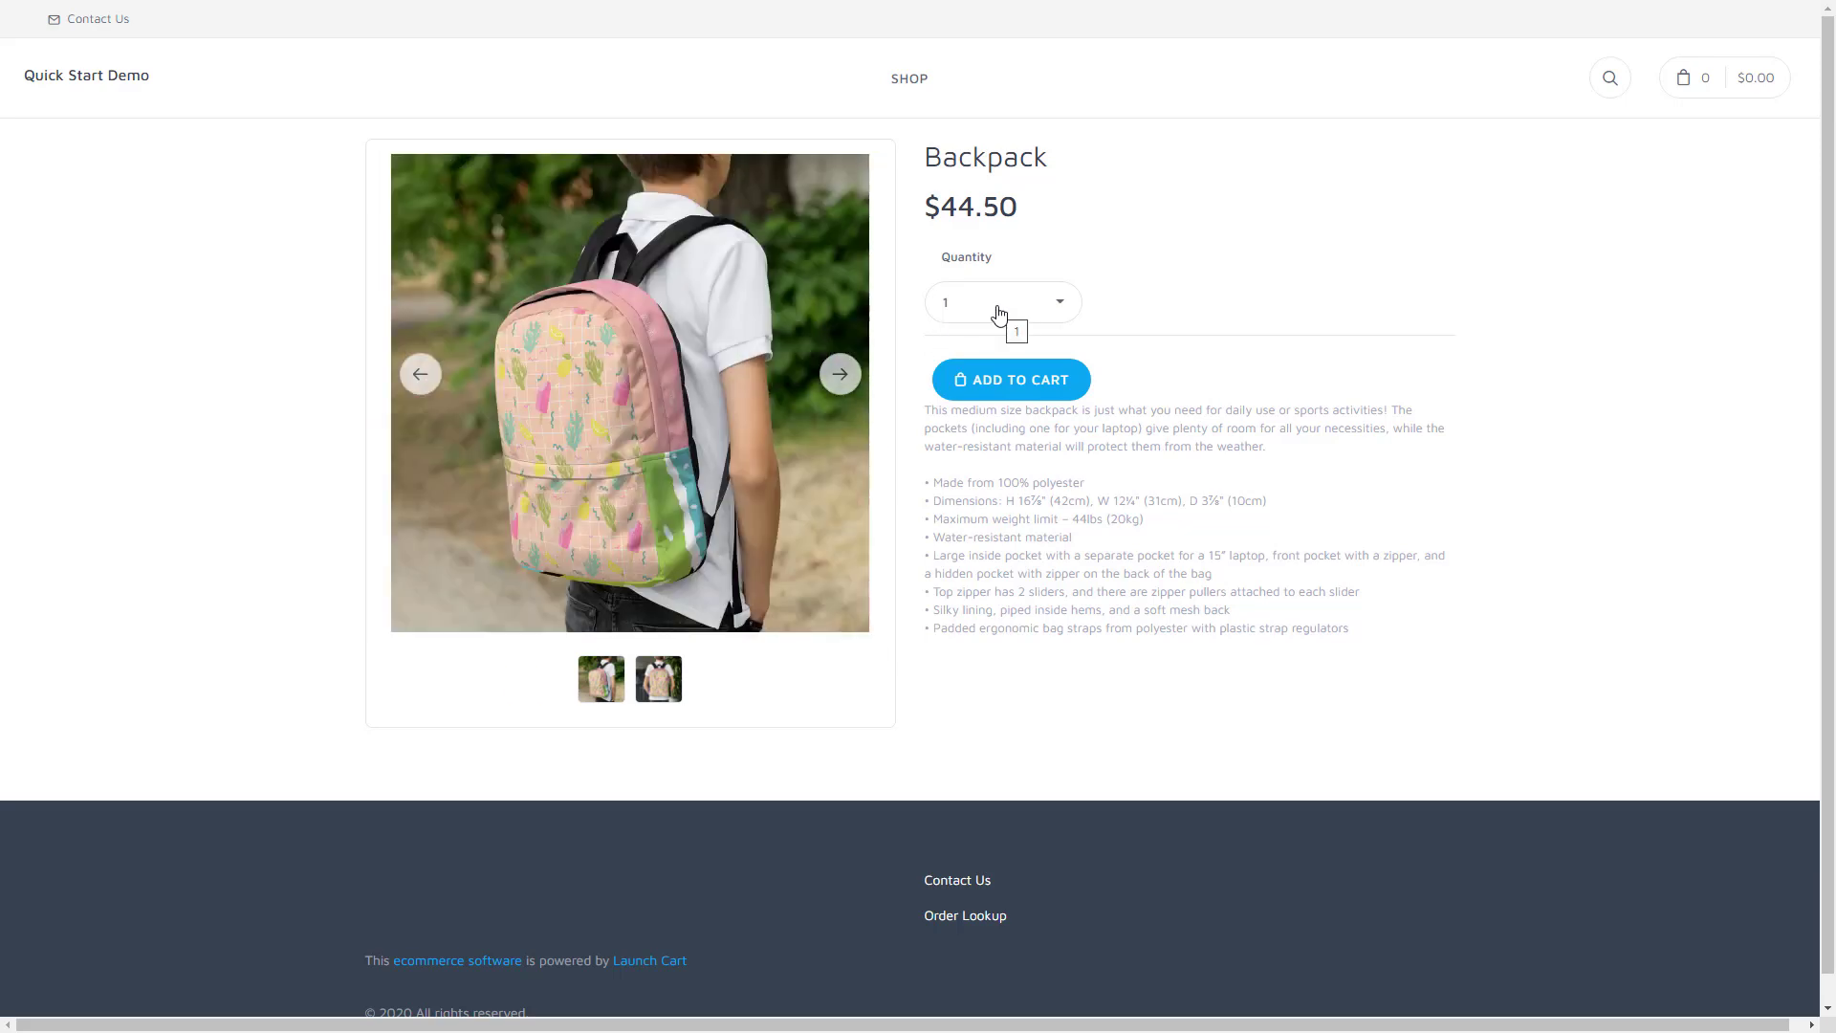
{"action": "left_click", "coordinate": [998, 313]}
{"action": "left_click_drag", "start_coordinate": [1076, 353], "coordinate": [1131, 296]}
{"action": "left_click", "coordinate": [1132, 308]}
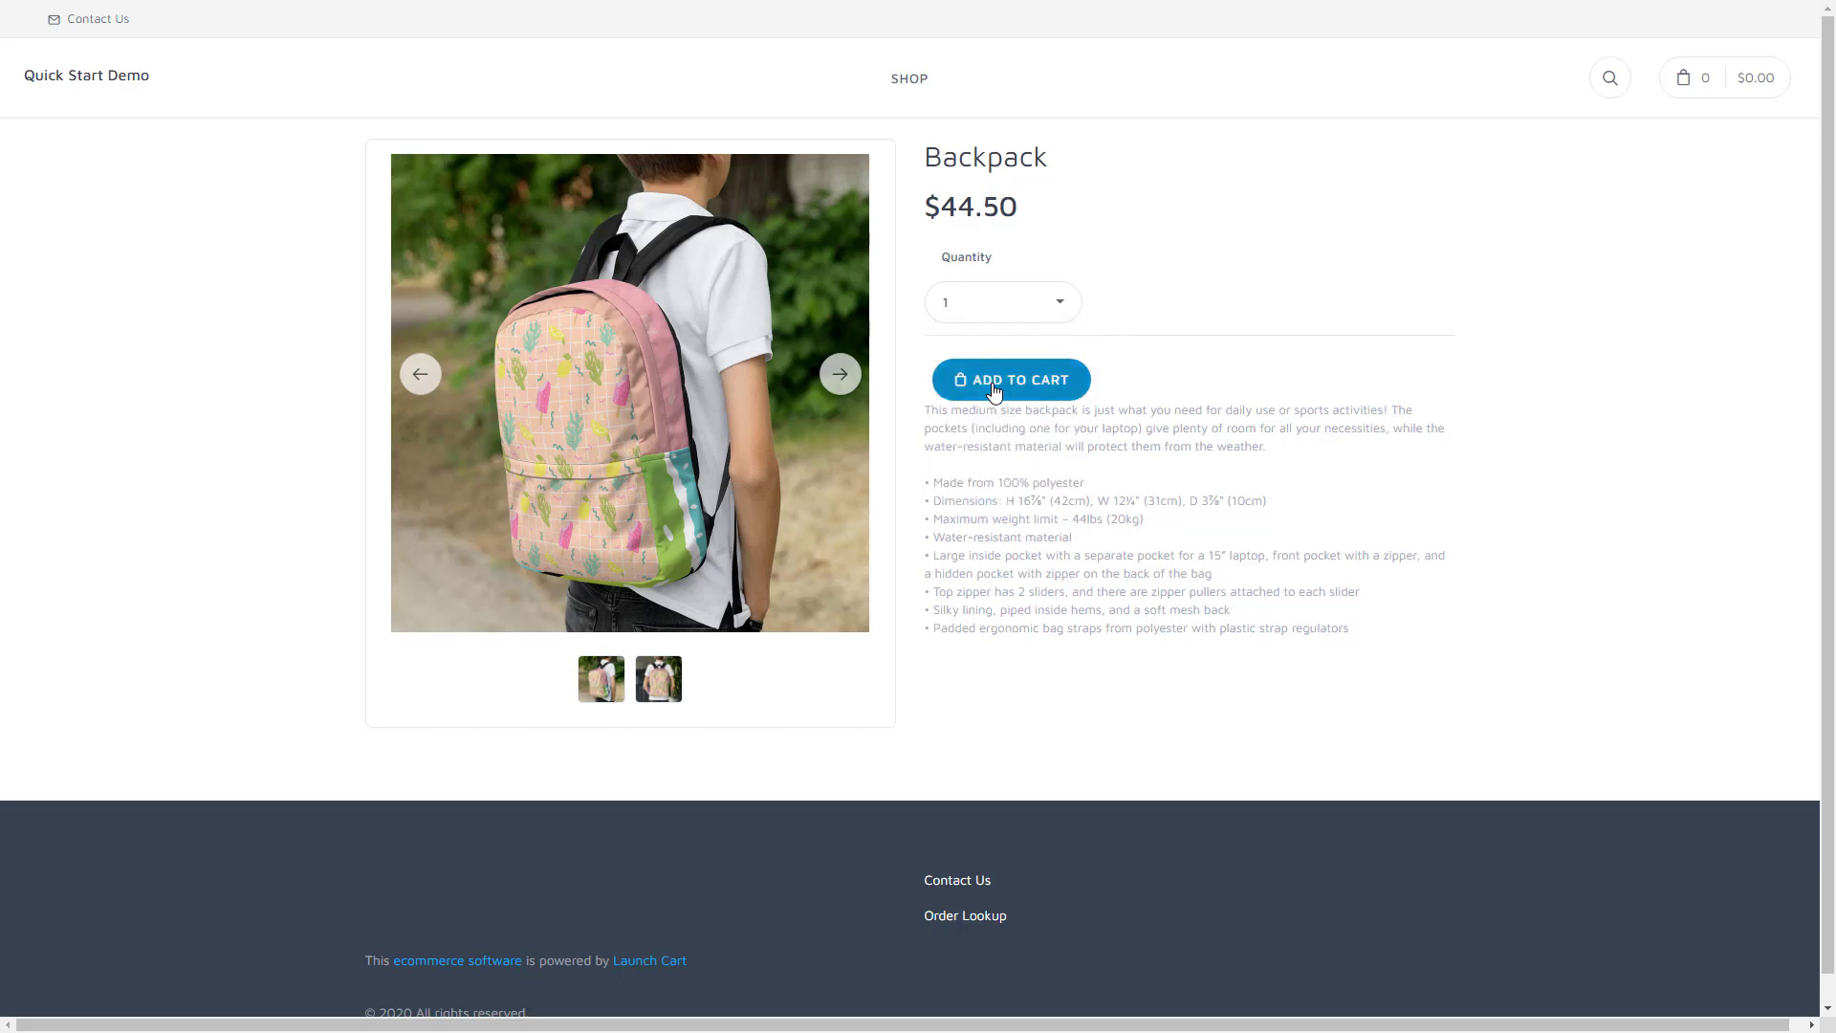